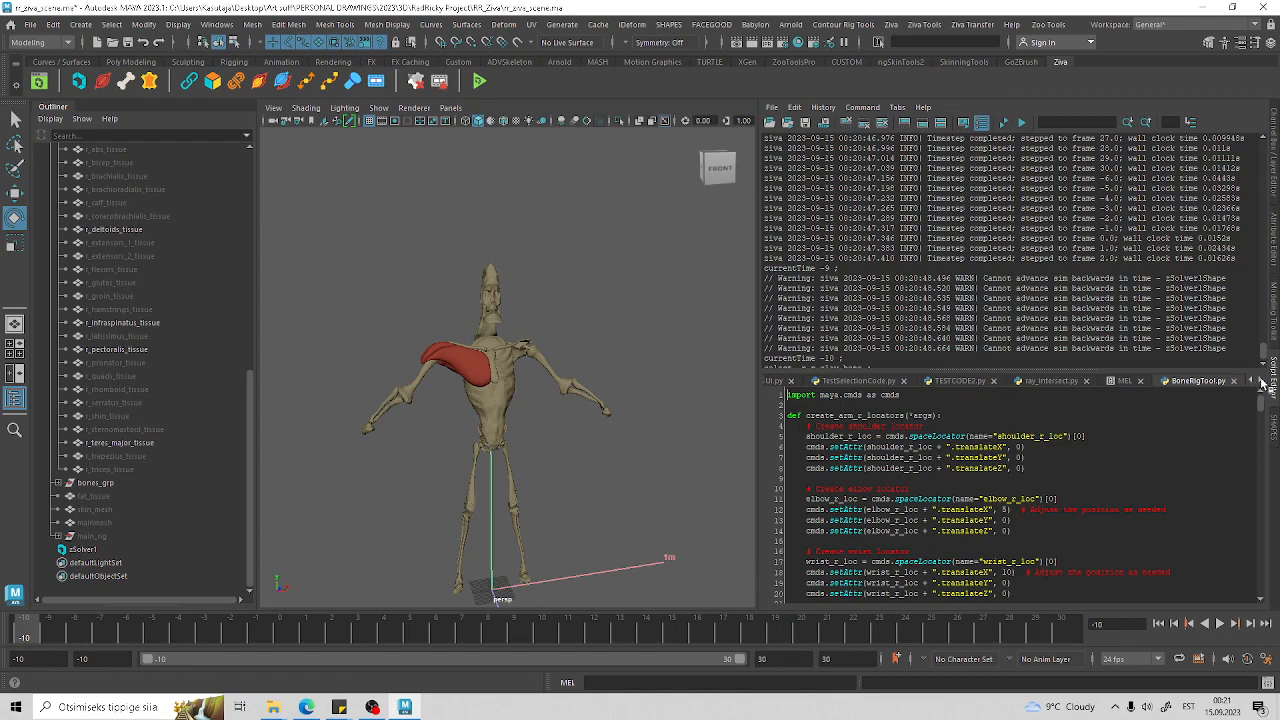
Step: Run the BoneRigTool.py script to open the Rigging Tool, and place its window clear of the Outliner
scroll(1025, 460, "down", 4)
scroll(1100, 455, "up", 4)
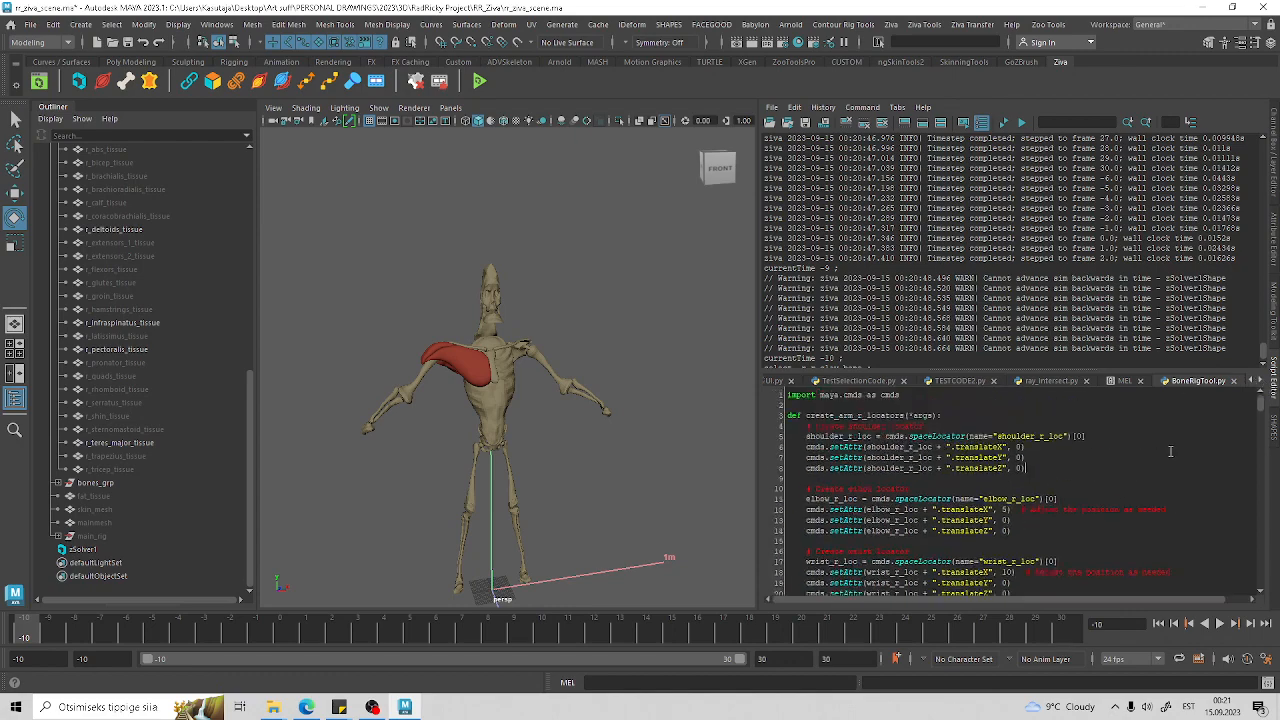
left_click_drag(1263, 400, 1250, 365)
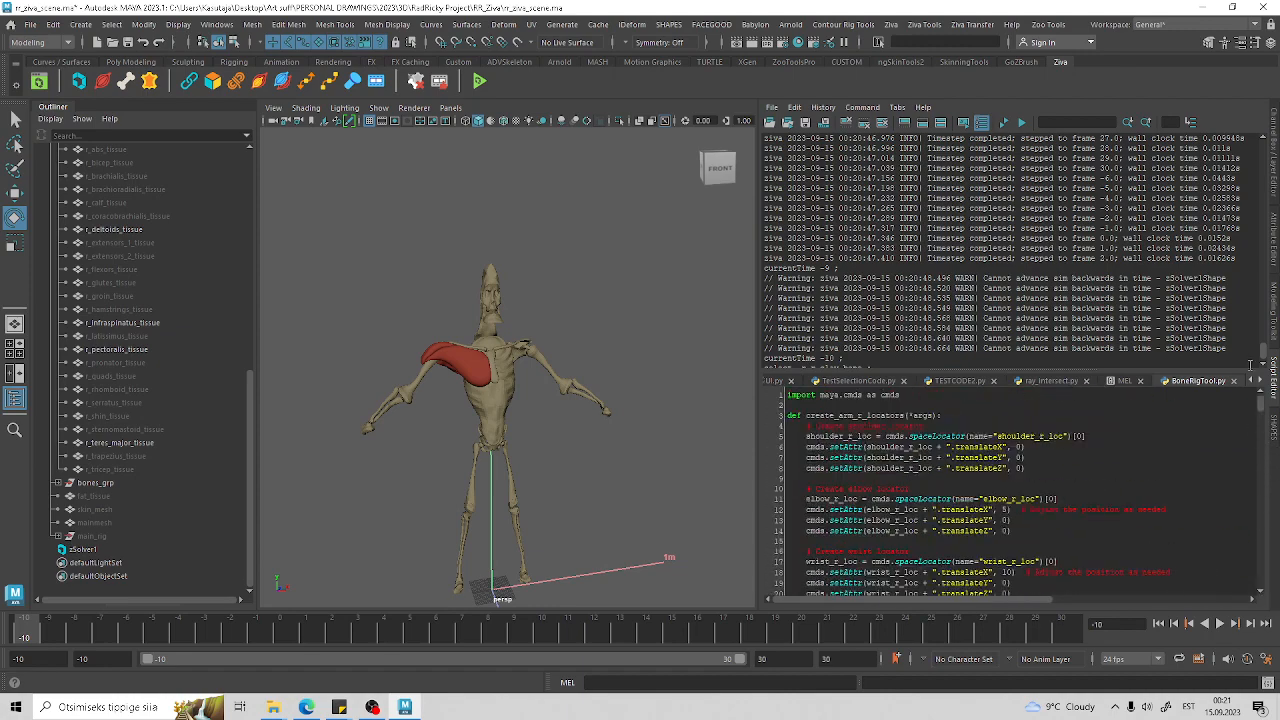
left_click(1021, 121)
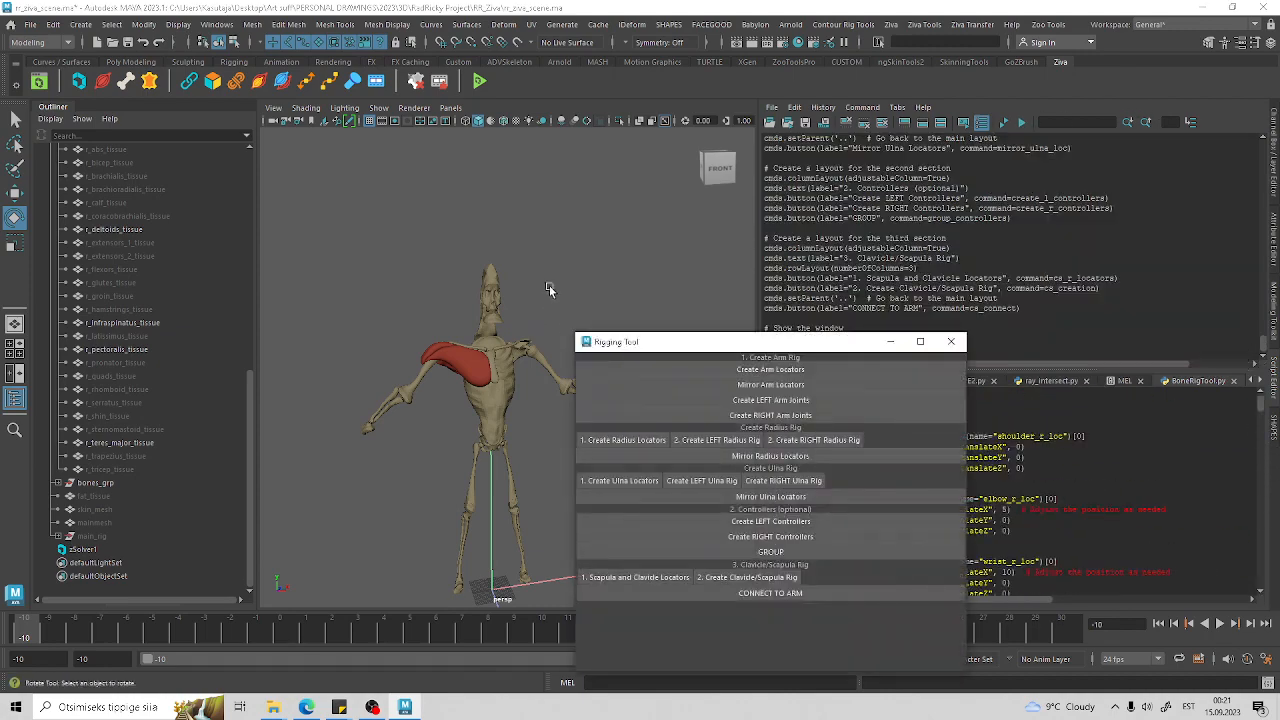
middle_click_drag(552, 284, 657, 241, "alt")
left_click_drag(687, 341, 120, 224)
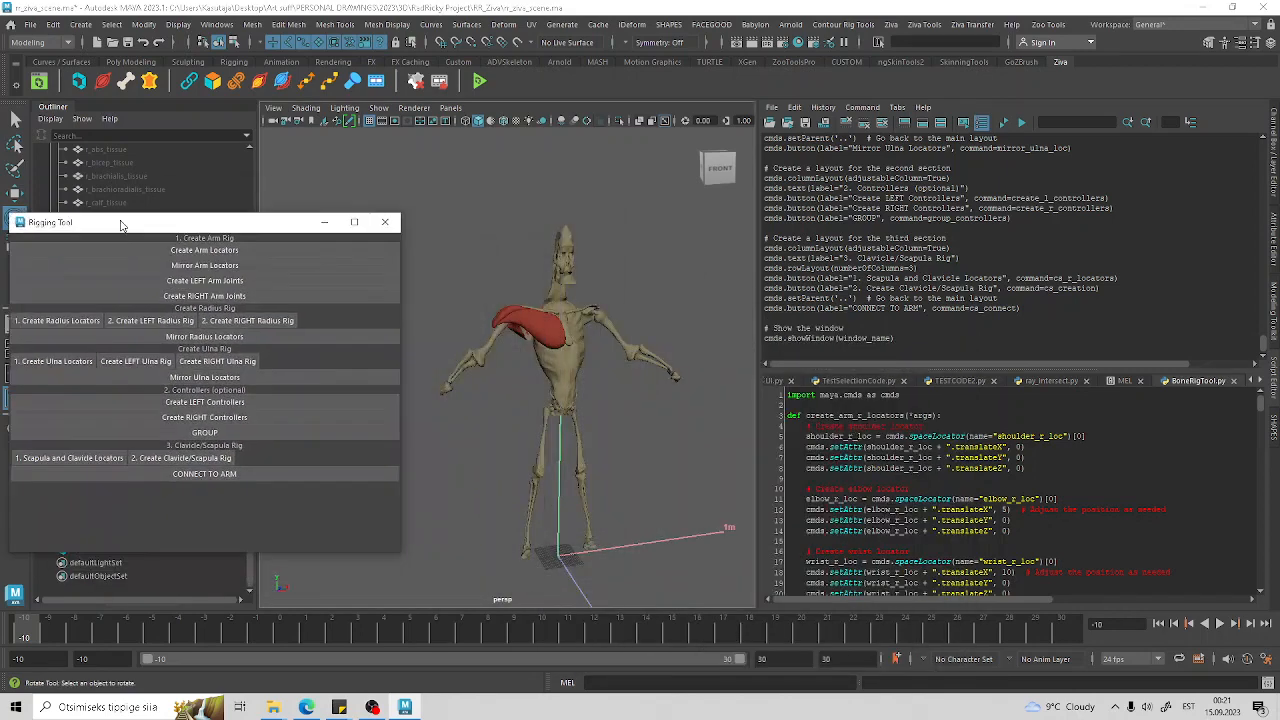
right_click_drag(518, 346, 648, 360, "alt")
left_click_drag(648, 360, 641, 426, "alt")
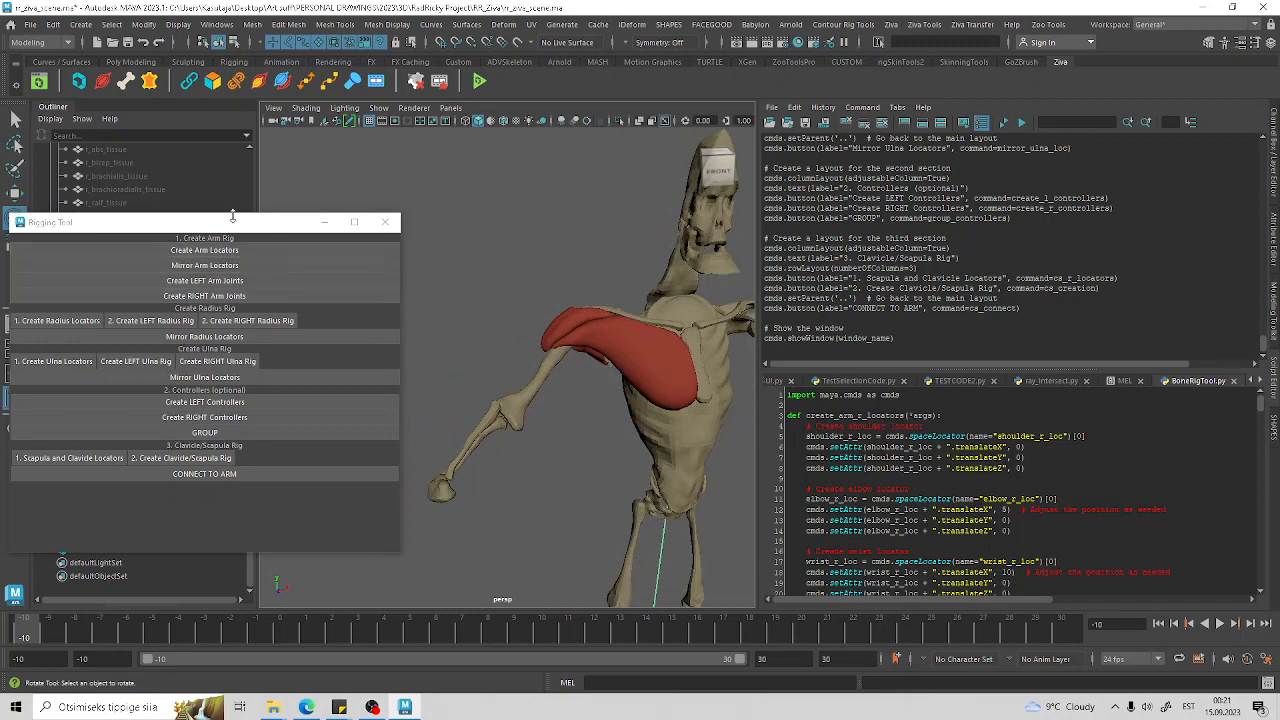
left_click_drag(232, 215, 477, 282)
left_click_drag(224, 290, 638, 349)
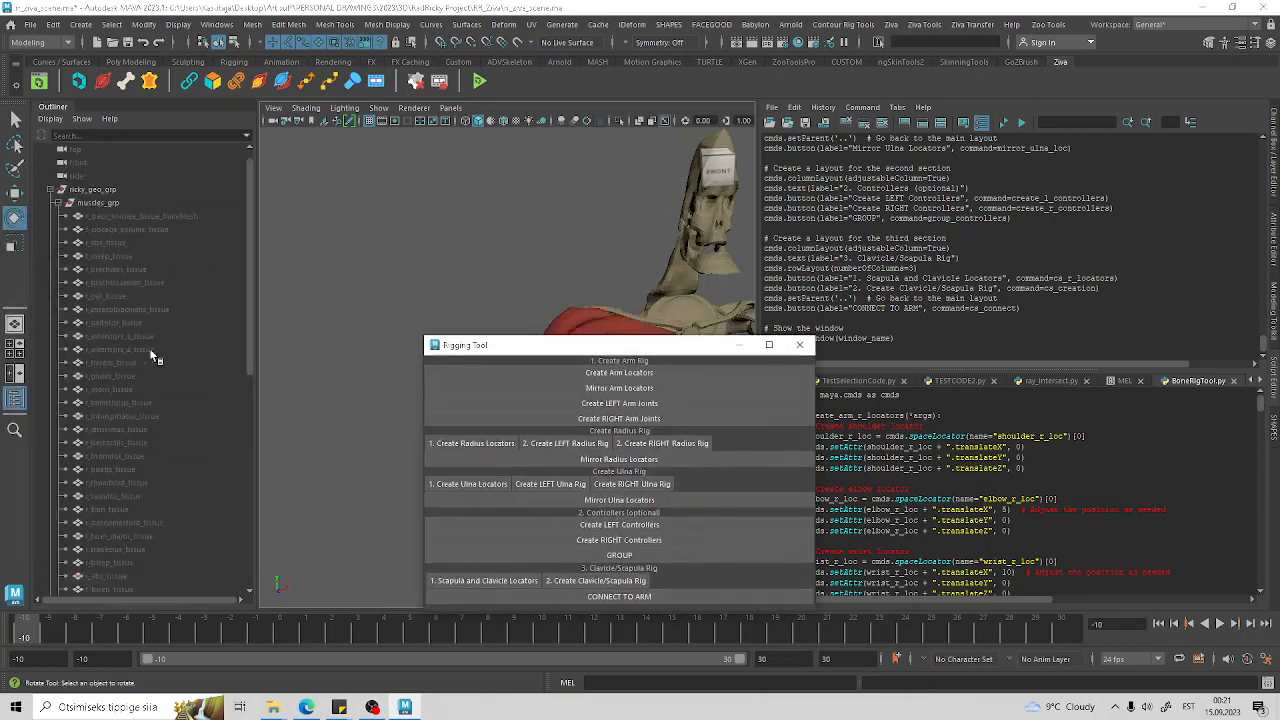
Step: Unhide the muscle tissues from c_neck_volume_tissue_bakeMesh through r_coracobrachialis_tissue
left_click(124, 217)
key("h")
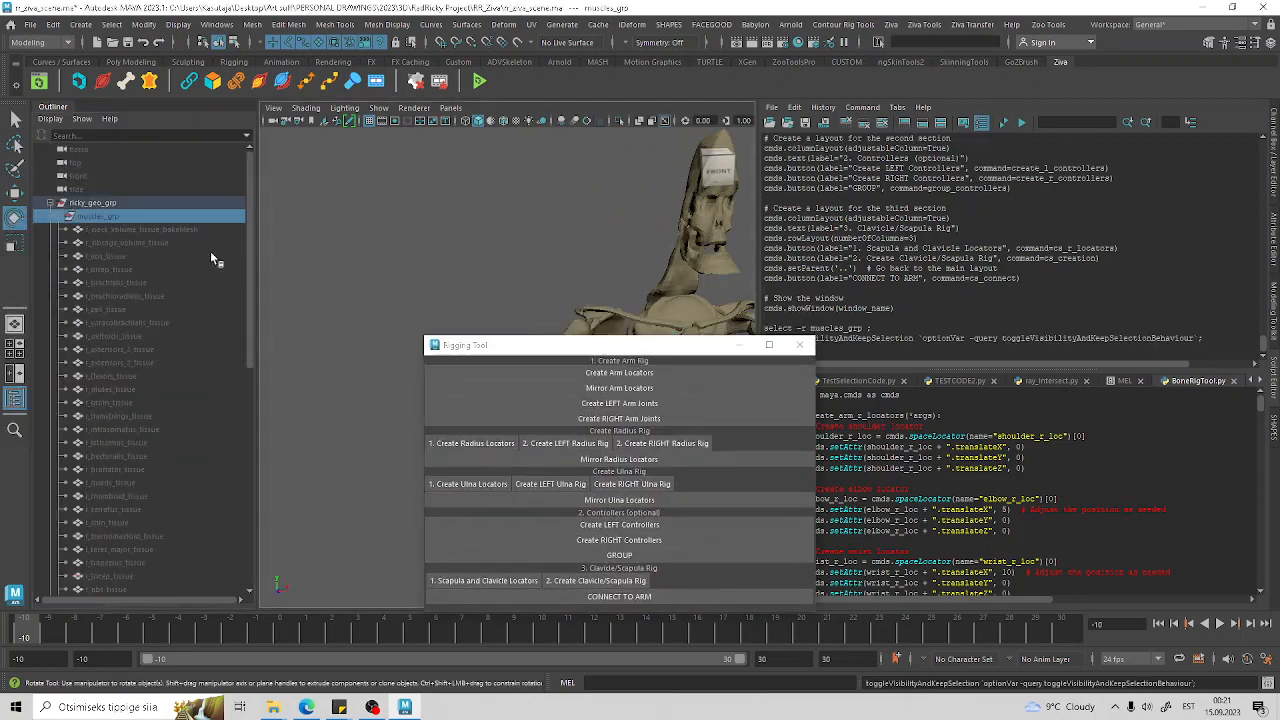
key("h")
left_click(127, 232)
scroll(145, 452, "down", 5)
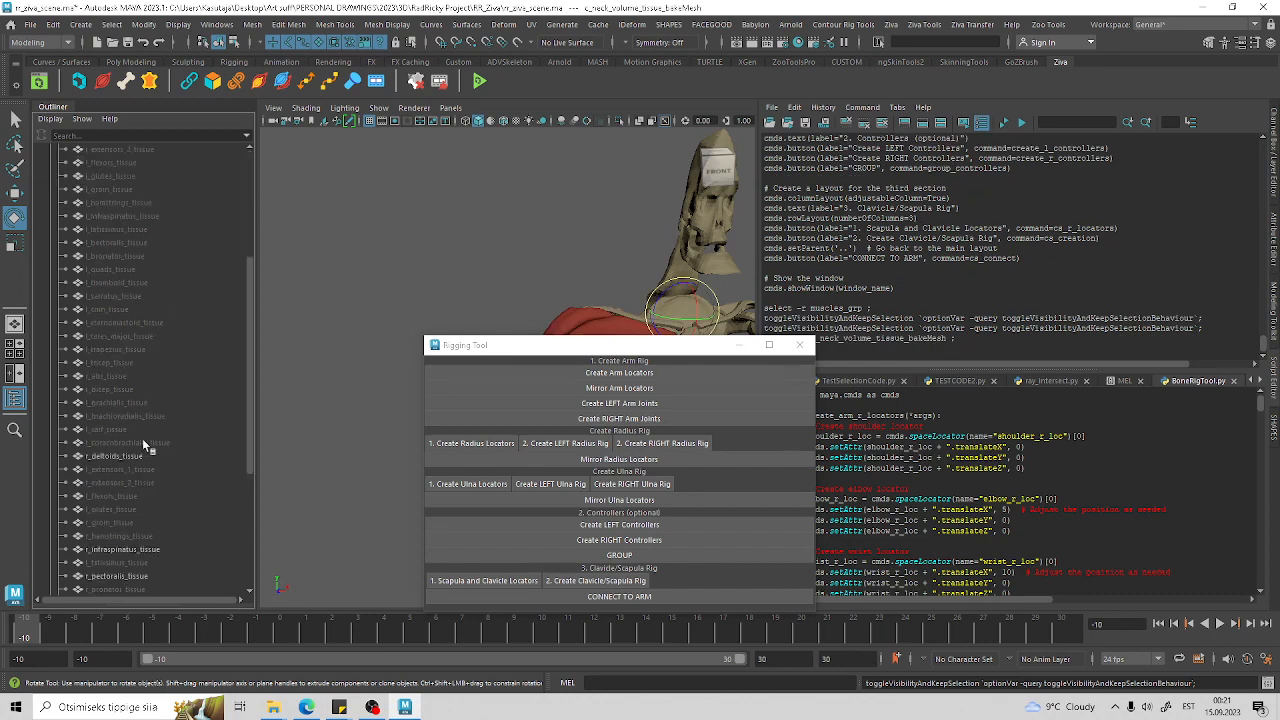
left_click(142, 442, "shift")
key("h")
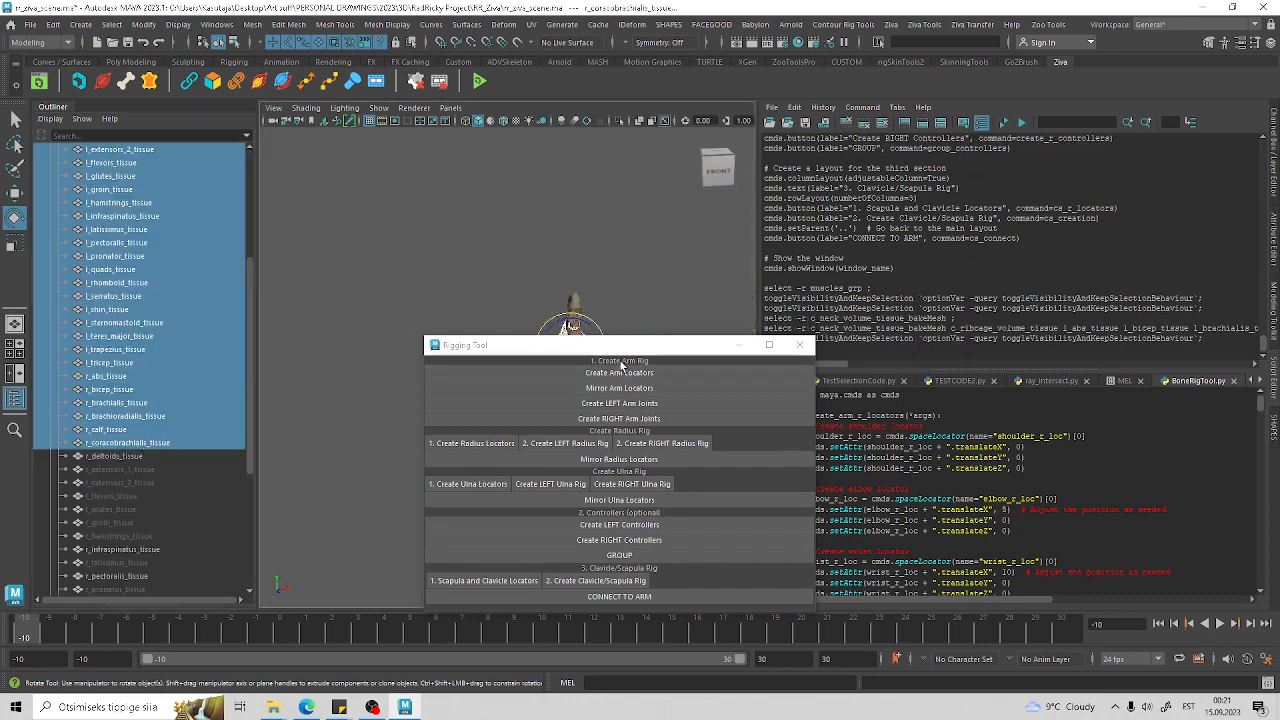
left_click_drag(627, 346, 718, 494)
scroll(590, 410, "up", 5)
left_click_drag(560, 425, 545, 410, "alt")
middle_click_drag(545, 410, 514, 374, "alt")
left_click(509, 374)
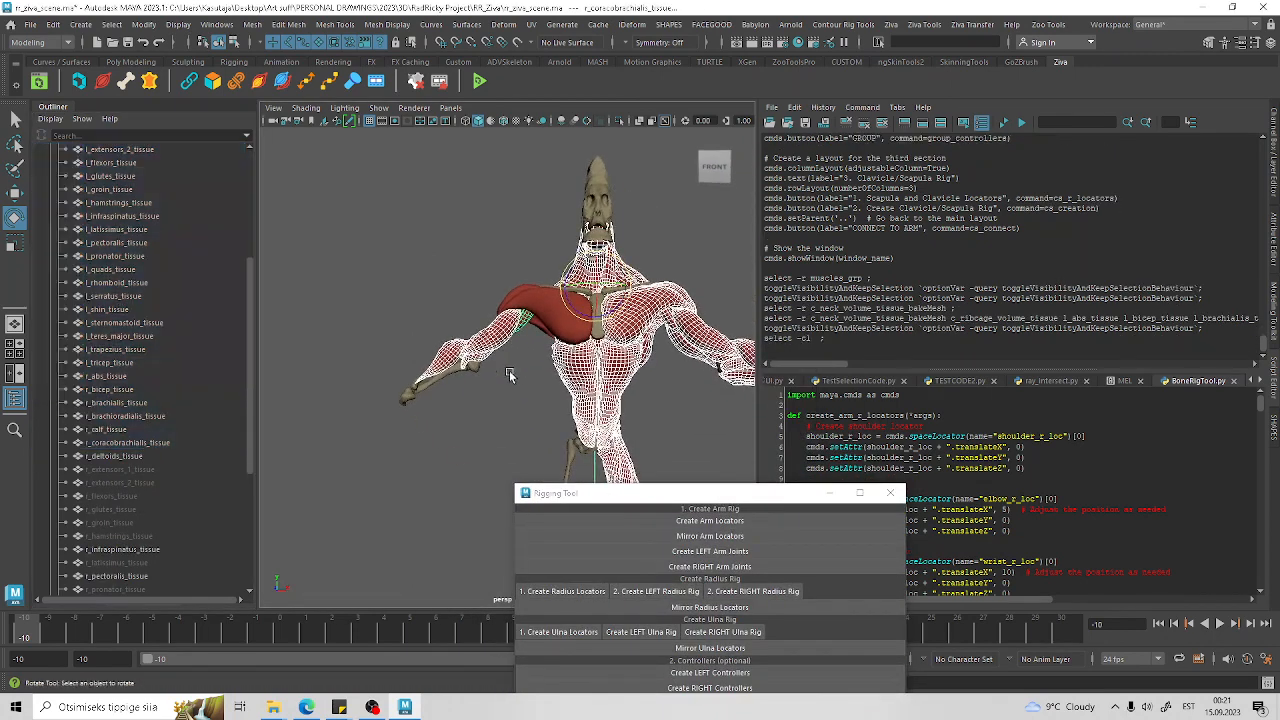
left_click_drag(509, 374, 593, 391, "alt")
Step: Unhide the tissues from r_extensors_1_tissue through r_hamstrings_tissue, plus r_latissimus_tissue
left_click(112, 470)
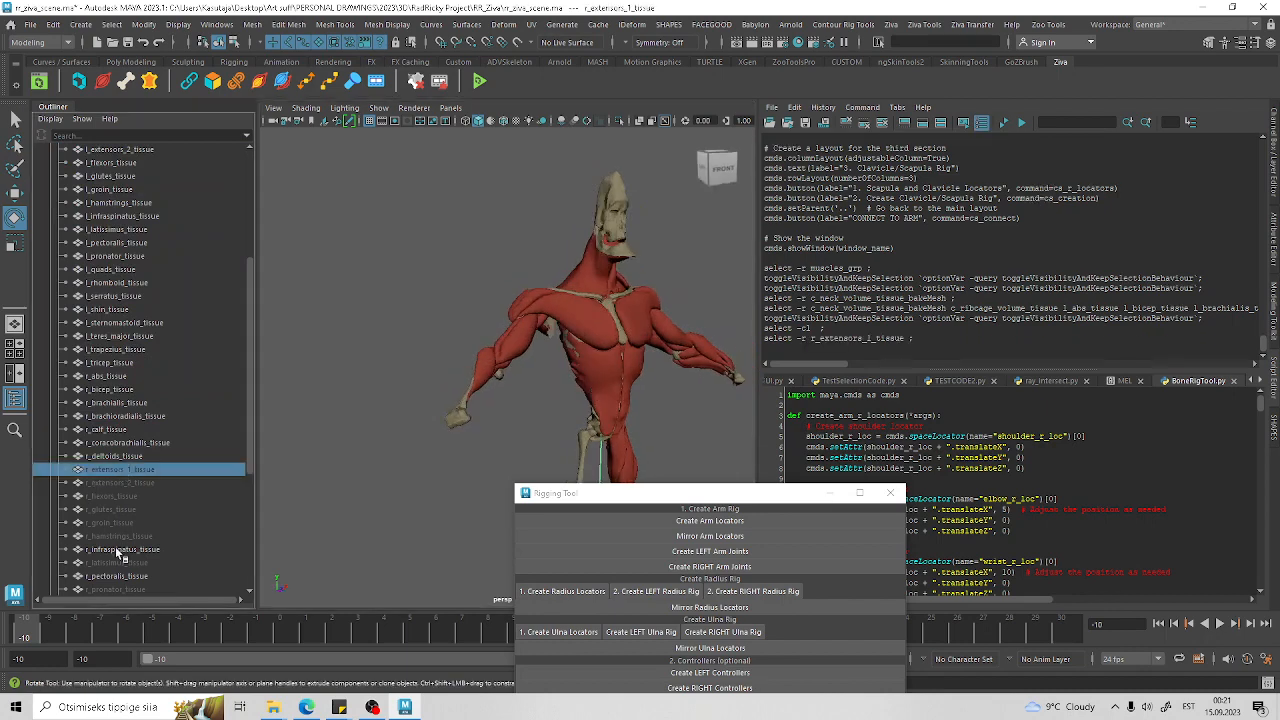
left_click(118, 536, "shift")
key("h")
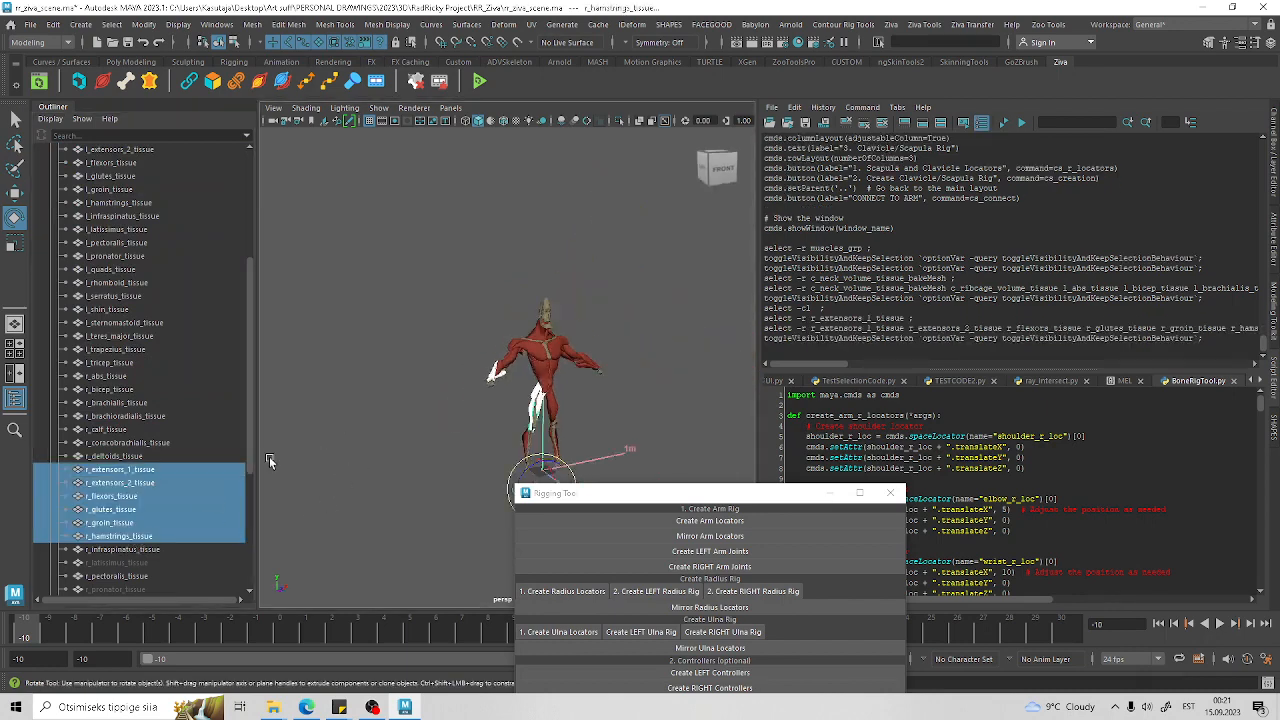
left_click(150, 562)
key("h")
scroll(106, 477, "down", 1)
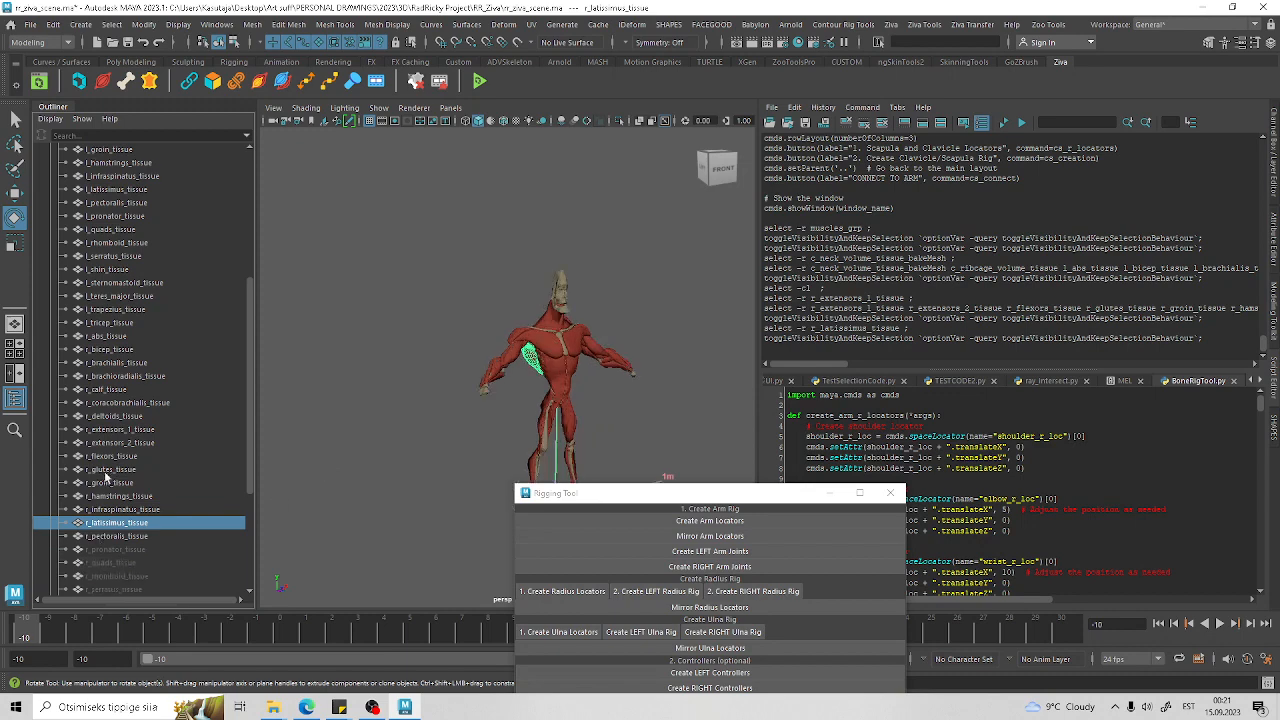
Step: Unhide the remaining right-side tissues: r_pronator_tissue through r_sternomastoid_tissue, r_trapezius_tissue and r_tricep_tissue
left_click(114, 550)
scroll(140, 430, "down", 5)
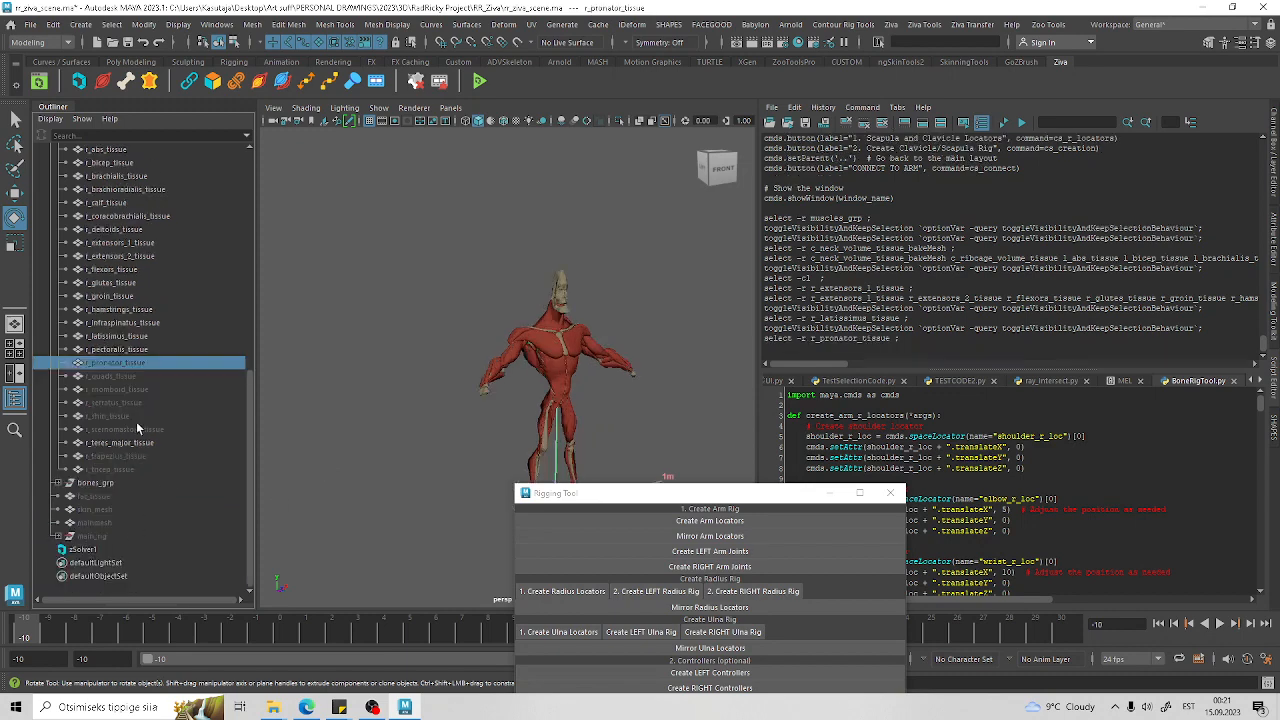
left_click(135, 430, "shift")
key("h")
left_click(136, 456)
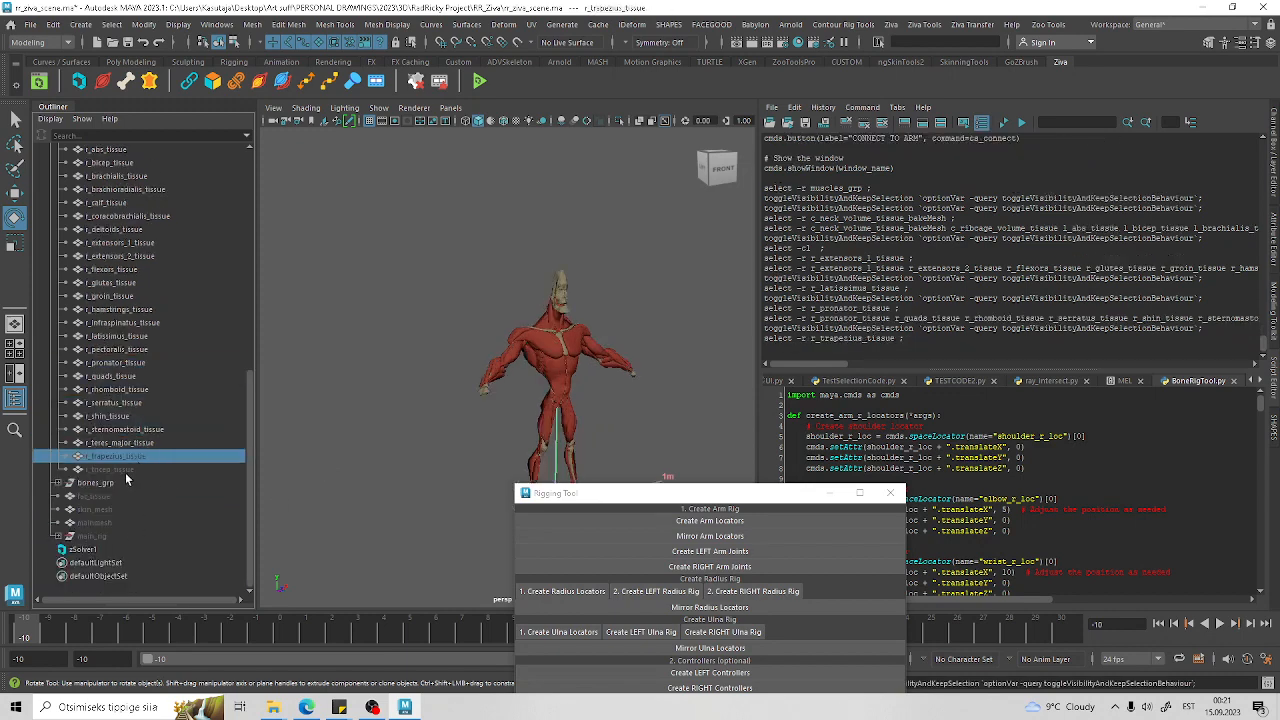
left_click(125, 470, "shift")
key("h")
scroll(477, 342, "up", 3)
left_click(477, 342)
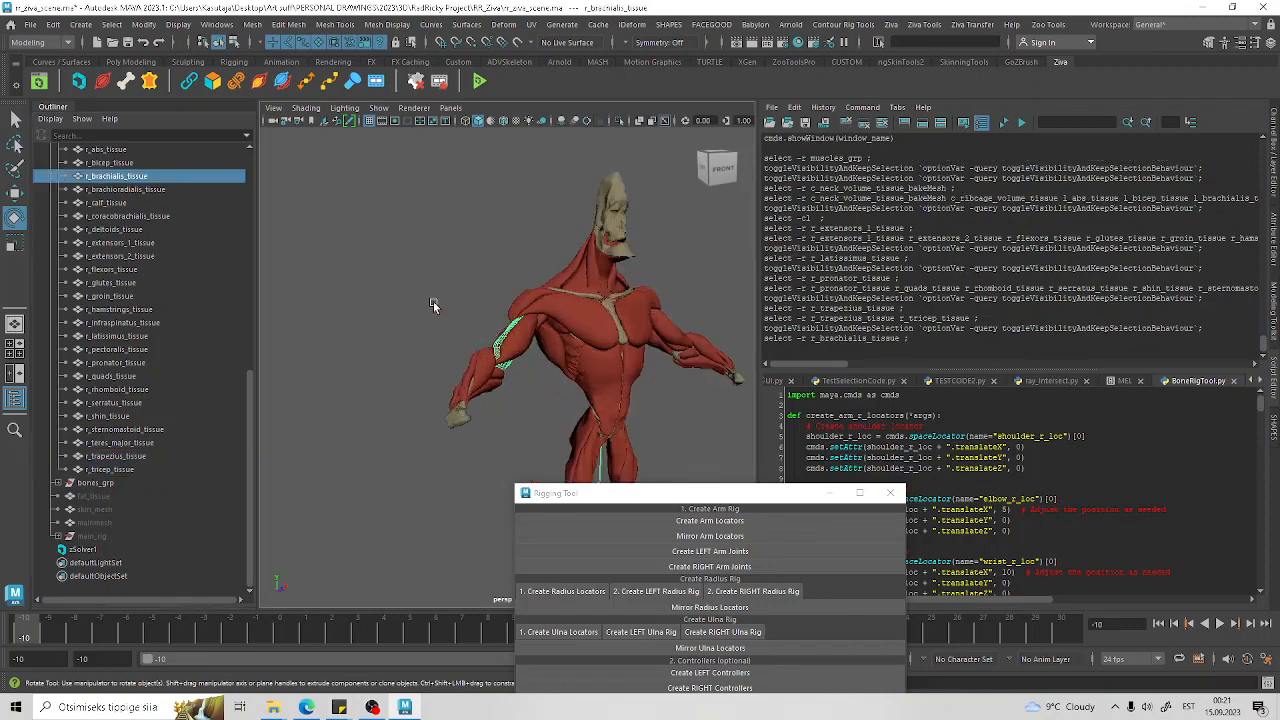
left_click(433, 305)
Step: Collapse muscles_grp in the Outliner and unhide fat_tissue over the muscles
left_click_drag(433, 305, 345, 320, "alt")
scroll(345, 320, "up", 3)
middle_click_drag(345, 320, 400, 318, "alt")
scroll(122, 532, "up", 10)
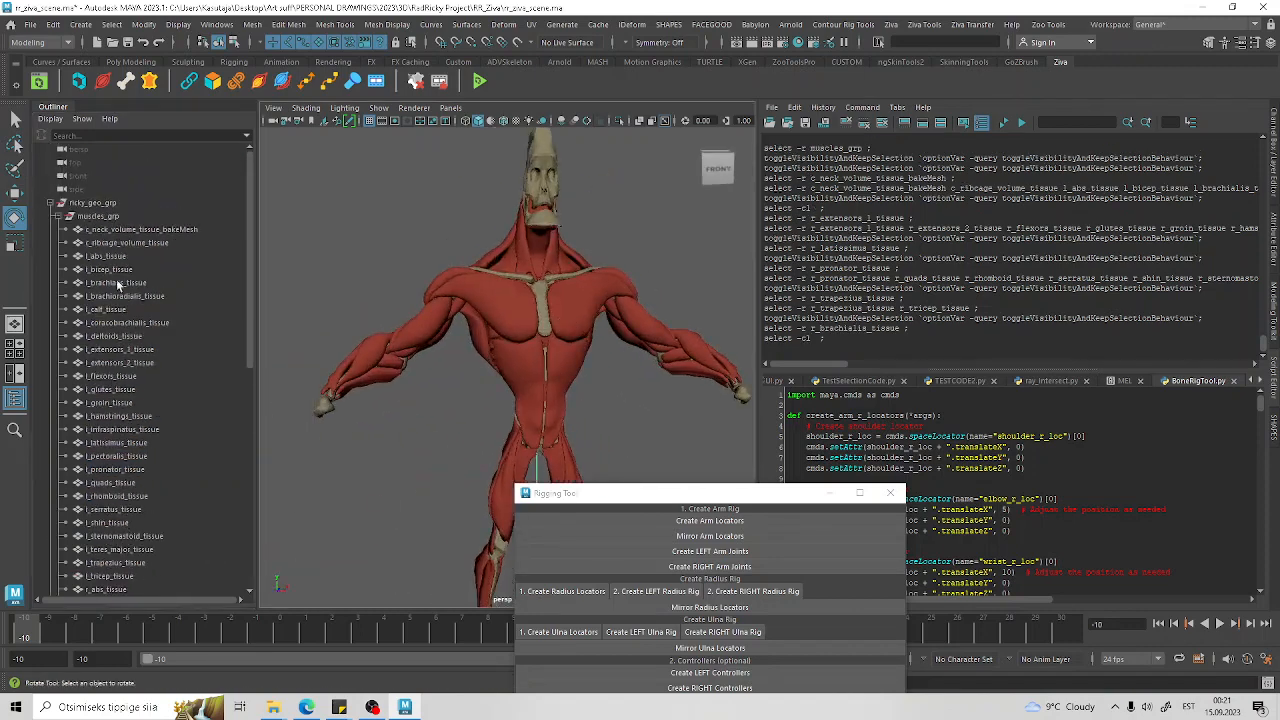
left_click(57, 216)
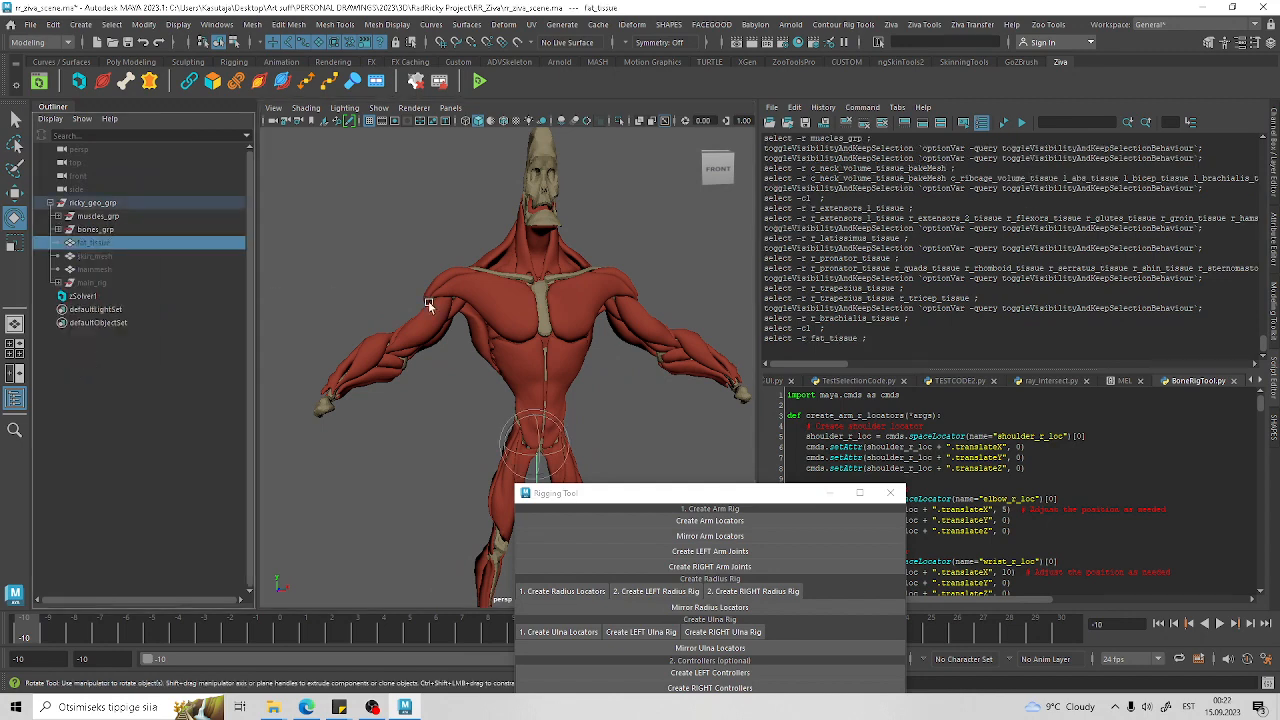
key("h")
left_click(418, 272)
left_click_drag(418, 272, 420, 312, "alt")
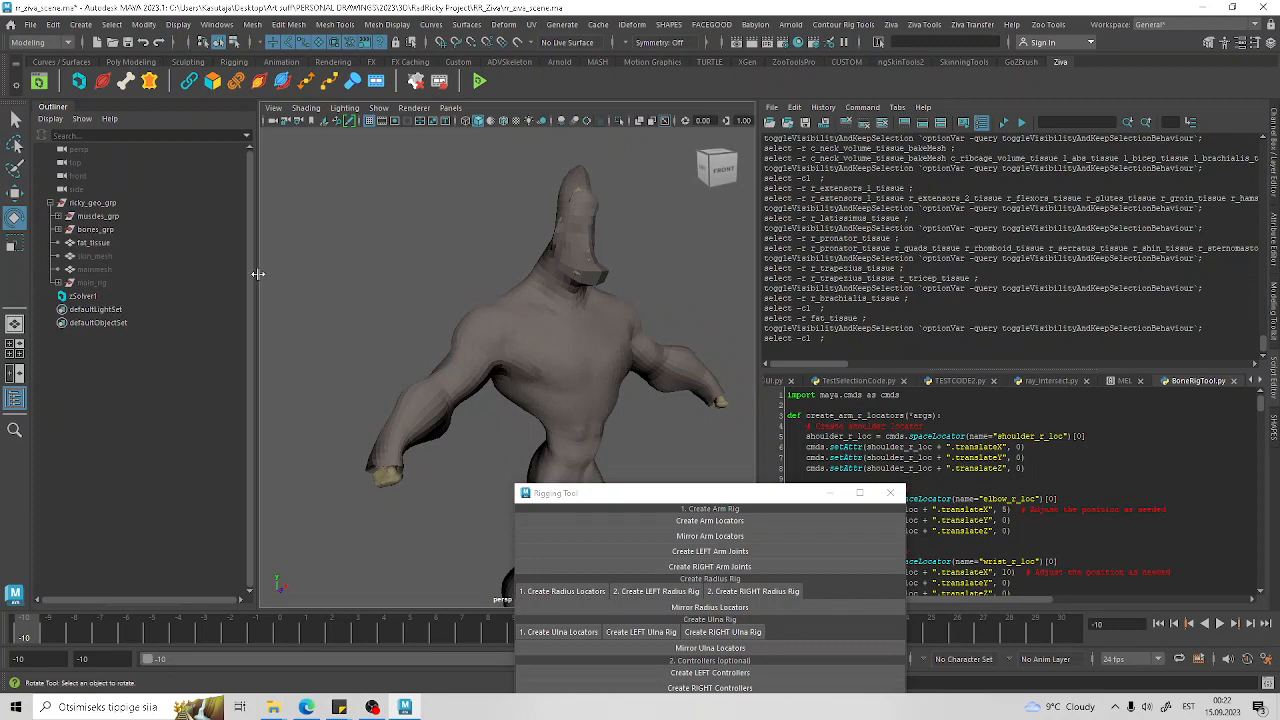
Step: Unhide skin_mesh and mainmesh on the character
left_click(100, 256)
key("h")
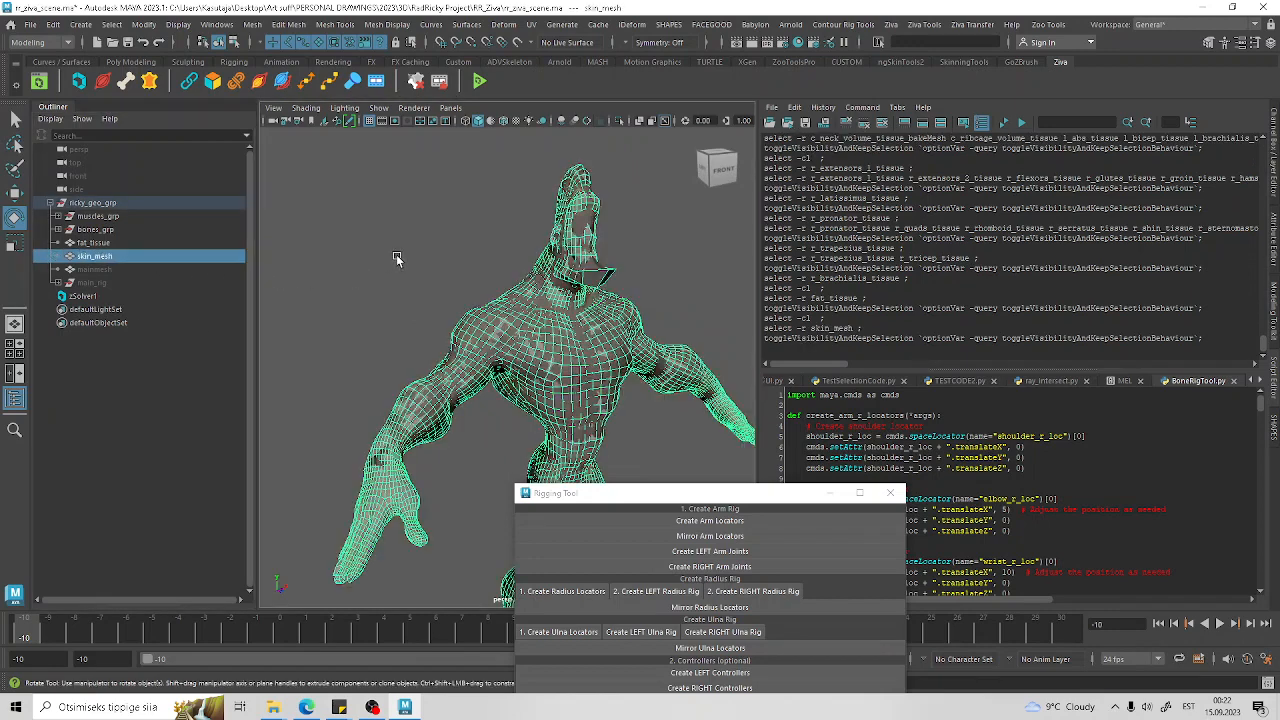
left_click(397, 263)
left_click_drag(397, 263, 351, 266, "alt")
left_click(100, 270)
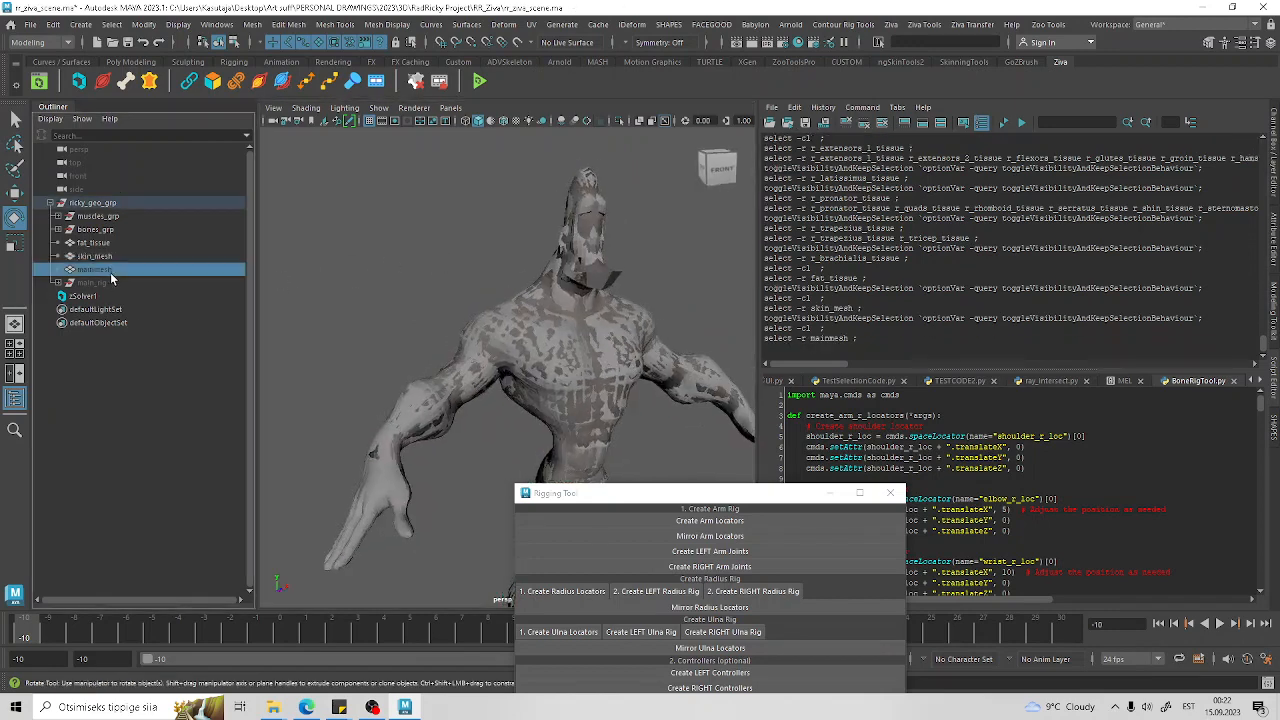
key("h")
Step: Select skin_mesh, fat_tissue, bones_grp and muscles_grp and toggle their visibility to isolate mainmesh
left_click(95, 256)
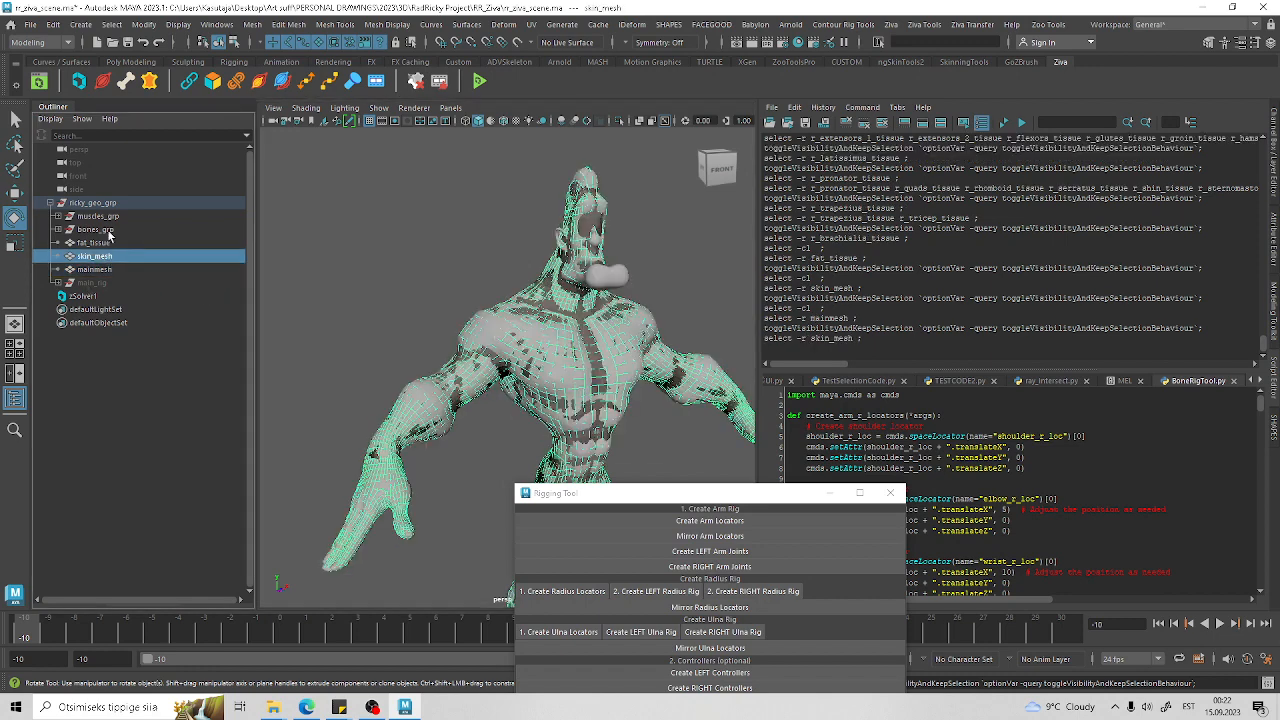
left_click(97, 216, "shift")
key("h")
left_click_drag(395, 262, 515, 258, "alt")
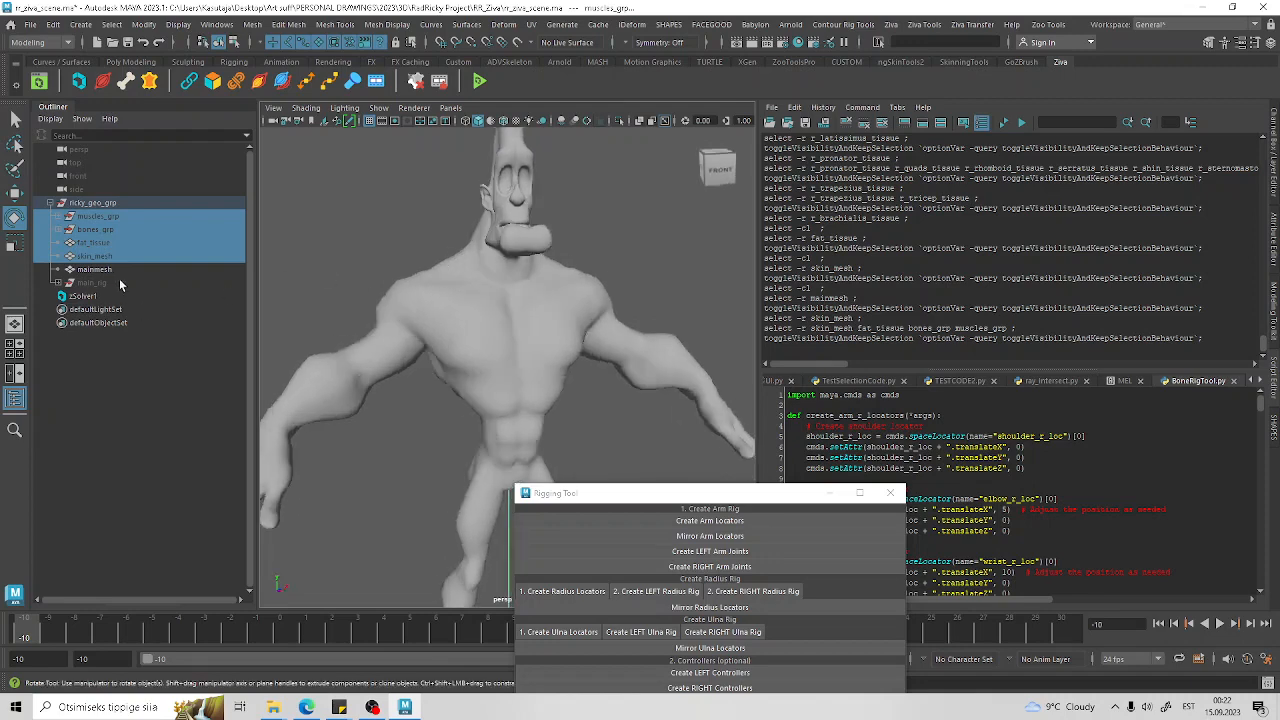
key("h")
key("h")
Step: Undo all the visibility changes made to the muscles, fat, skin and main mesh, and clear the selection
key("ctrl+z")
key("ctrl+z")
key("ctrl+z")
key("ctrl+z")
key("ctrl+z")
key("ctrl+z")
key("ctrl+z")
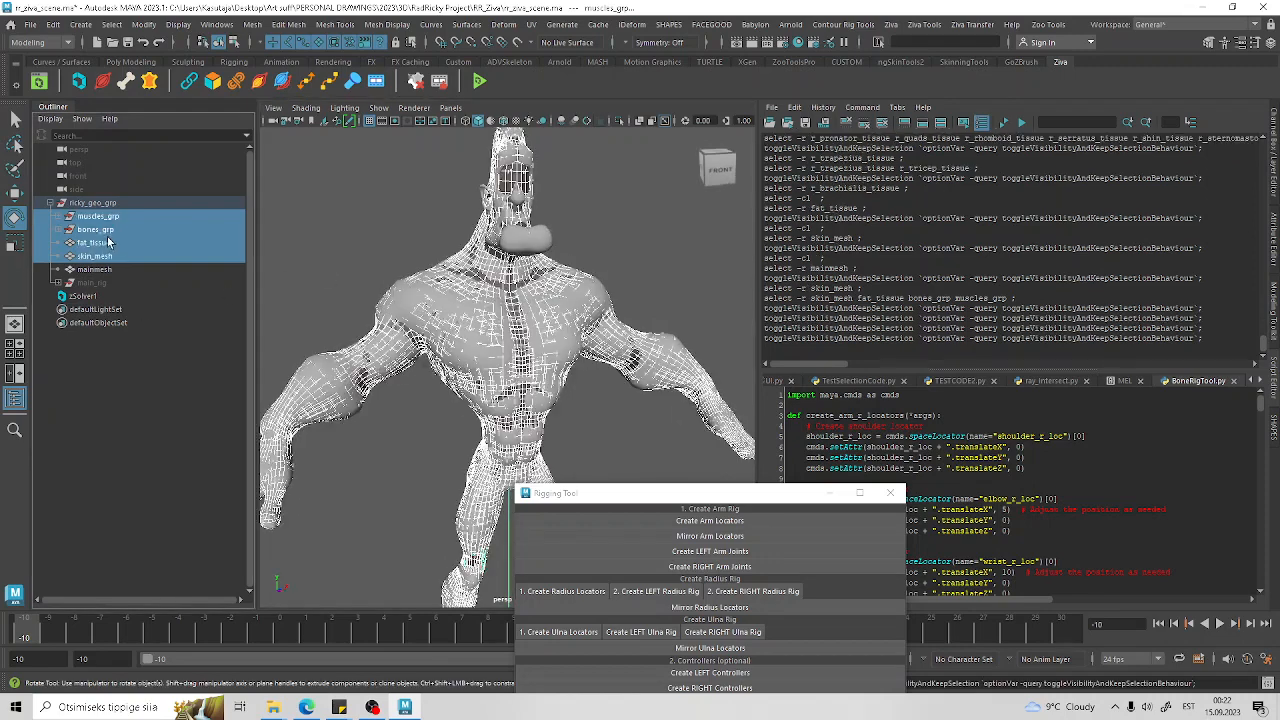
key("ctrl+z")
key("ctrl+z")
key("ctrl+z")
key("ctrl+z")
key("ctrl+z")
key("ctrl+z")
key("ctrl+z")
key("ctrl+z")
key("ctrl+z")
key("ctrl+z")
key("ctrl+z")
key("ctrl+z")
key("ctrl+z")
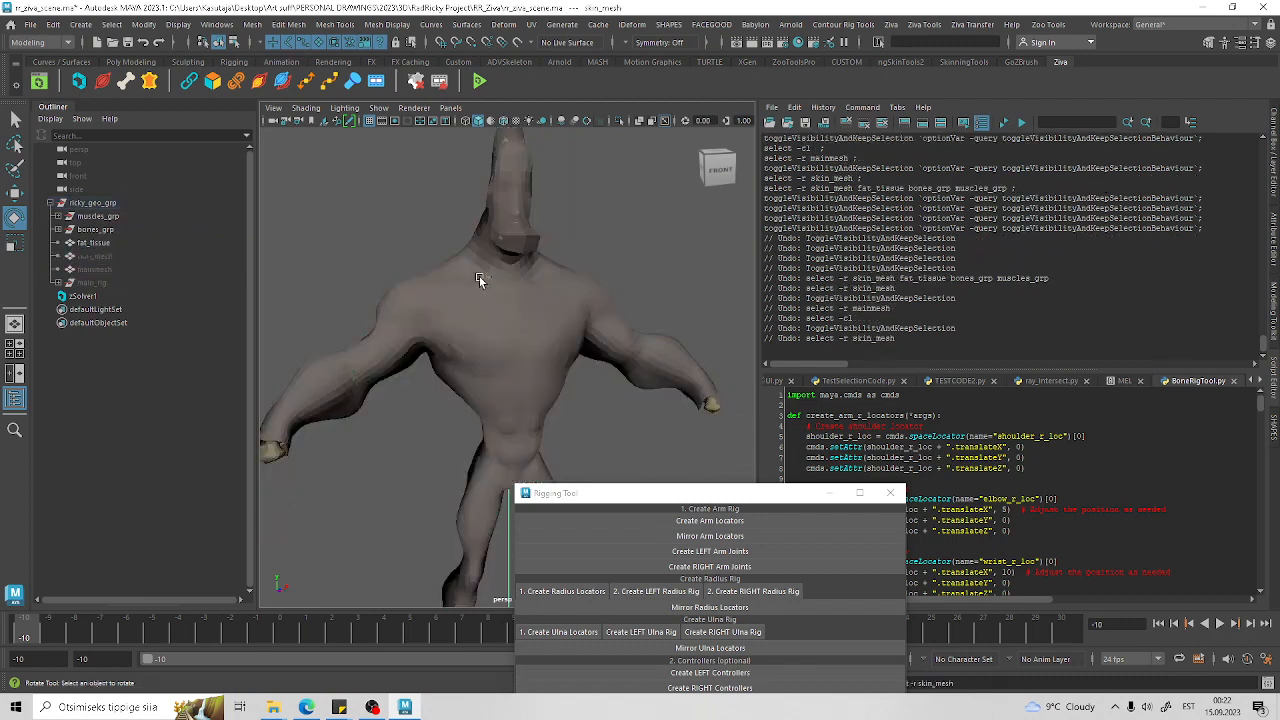
key("ctrl+z")
key("ctrl+z")
key("ctrl+z")
key("ctrl+z")
key("ctrl+z")
key("ctrl+z")
key("ctrl+z")
key("ctrl+z")
key("ctrl+z")
key("ctrl+z")
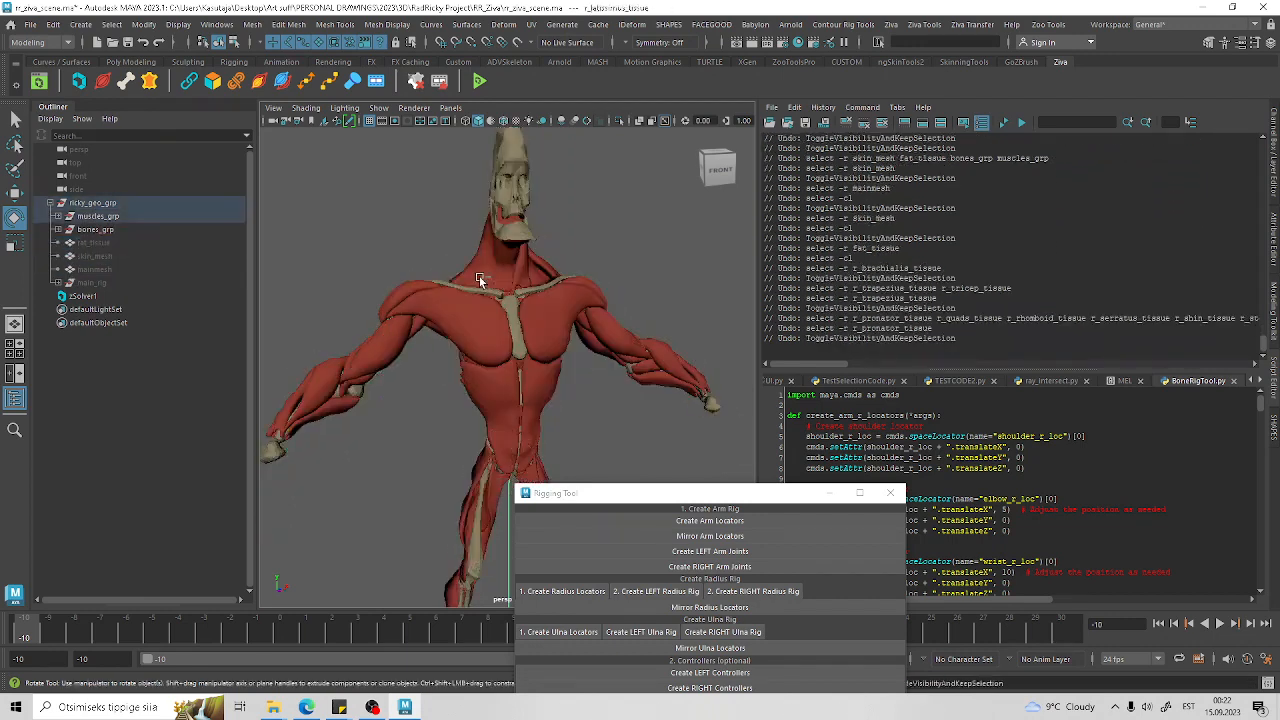
key("ctrl+z")
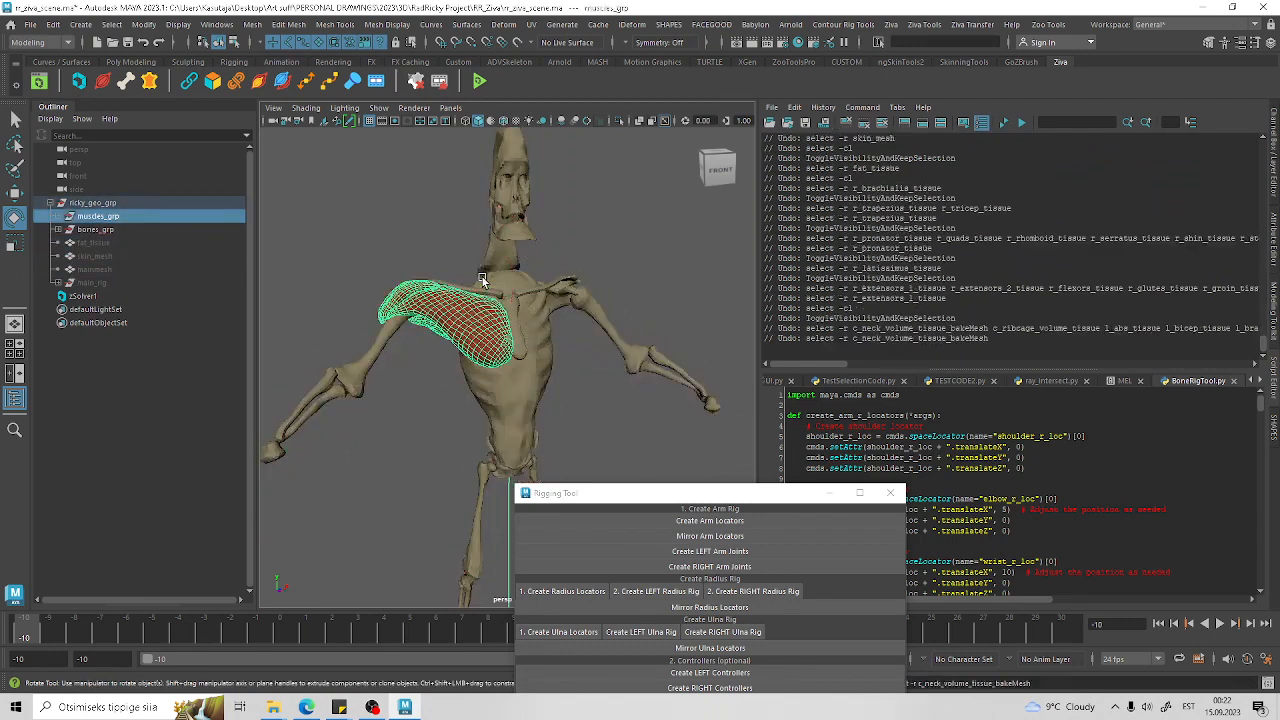
left_click_drag(474, 272, 573, 263, "alt")
key("shift+z")
key("shift+z")
key("shift+z")
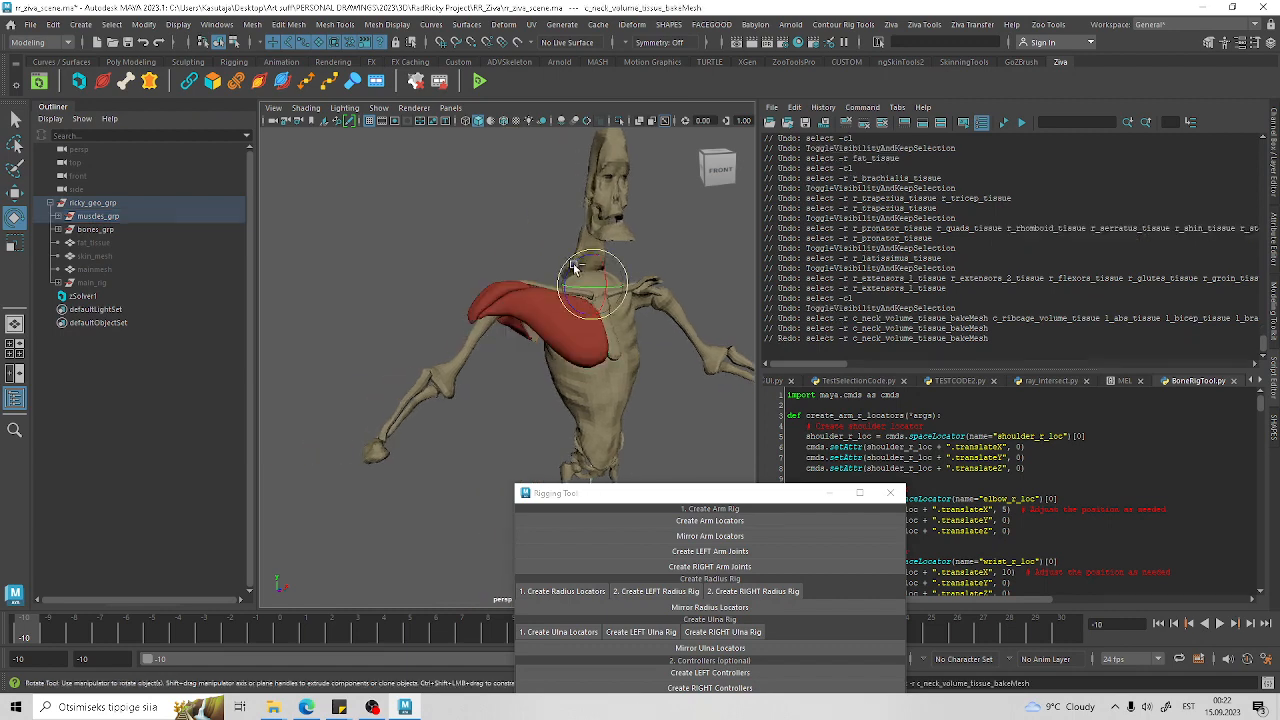
key("ctrl+z")
left_click(479, 251)
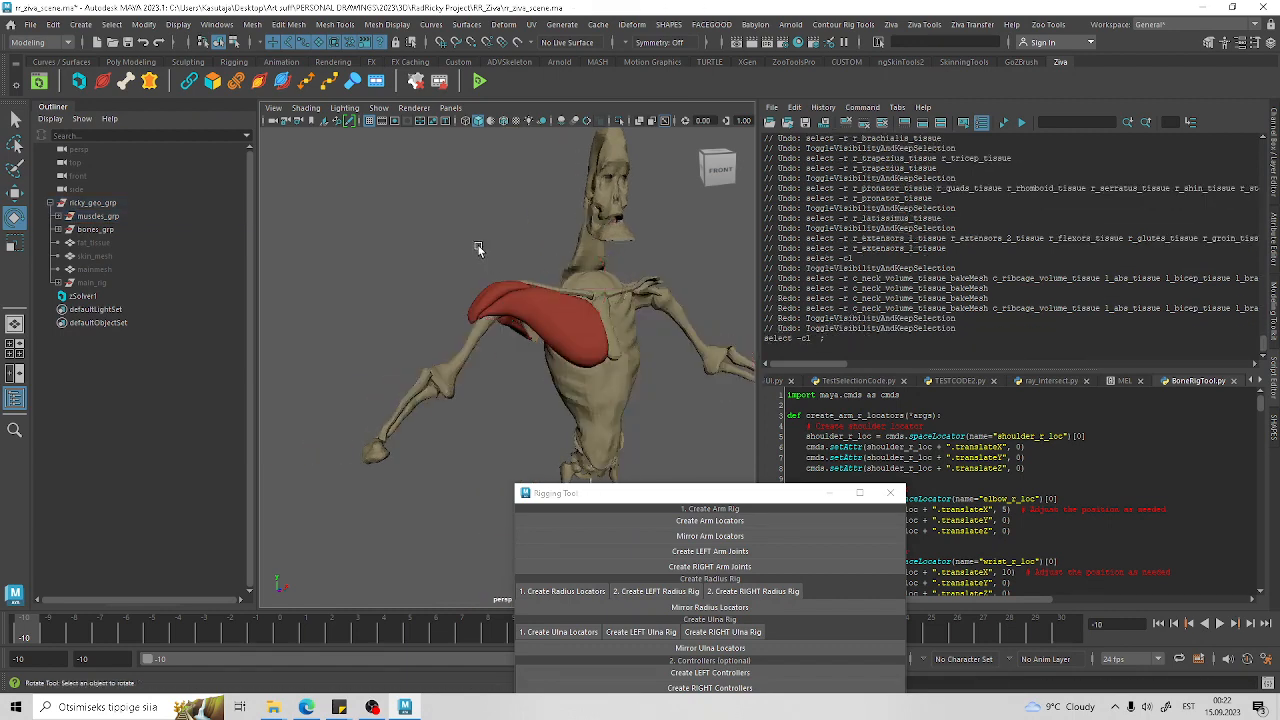
Step: Hide muscles_grp so only the skeleton shows, and clear the selection
middle_click_drag(477, 249, 438, 283, "alt")
left_click(110, 219)
key("h")
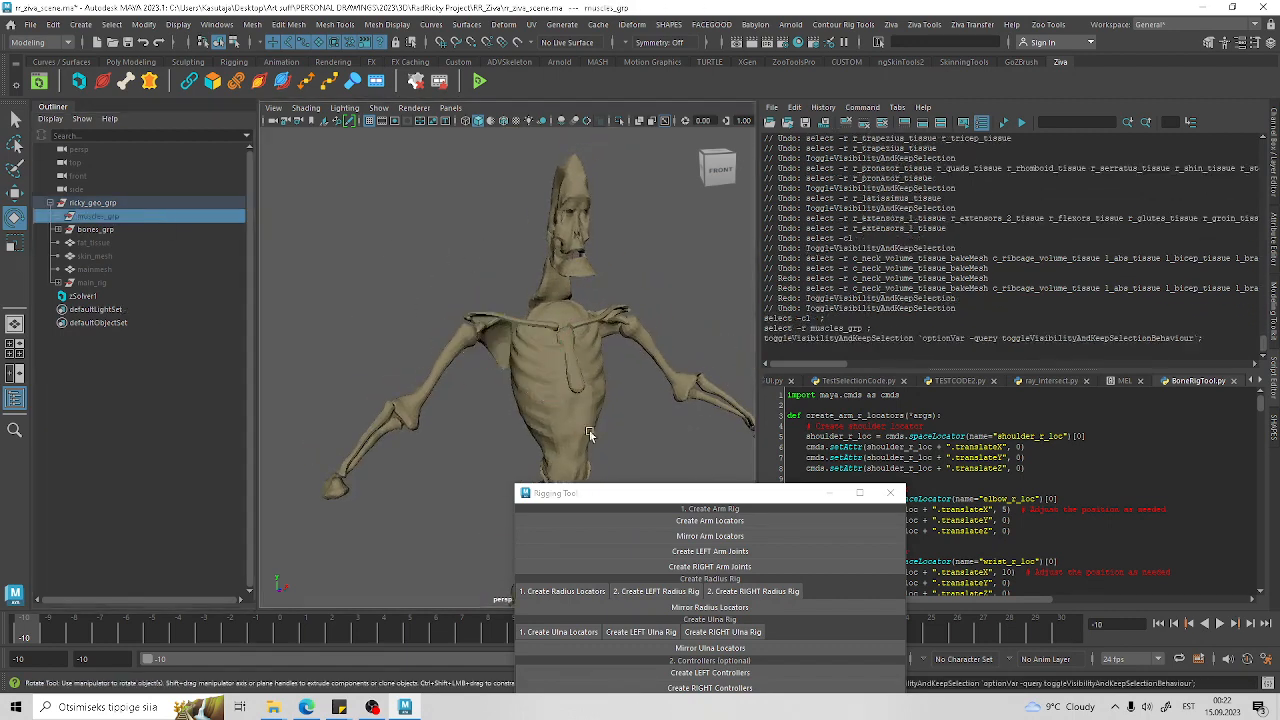
left_click_drag(654, 493, 770, 414)
scroll(500, 350, "down", 5)
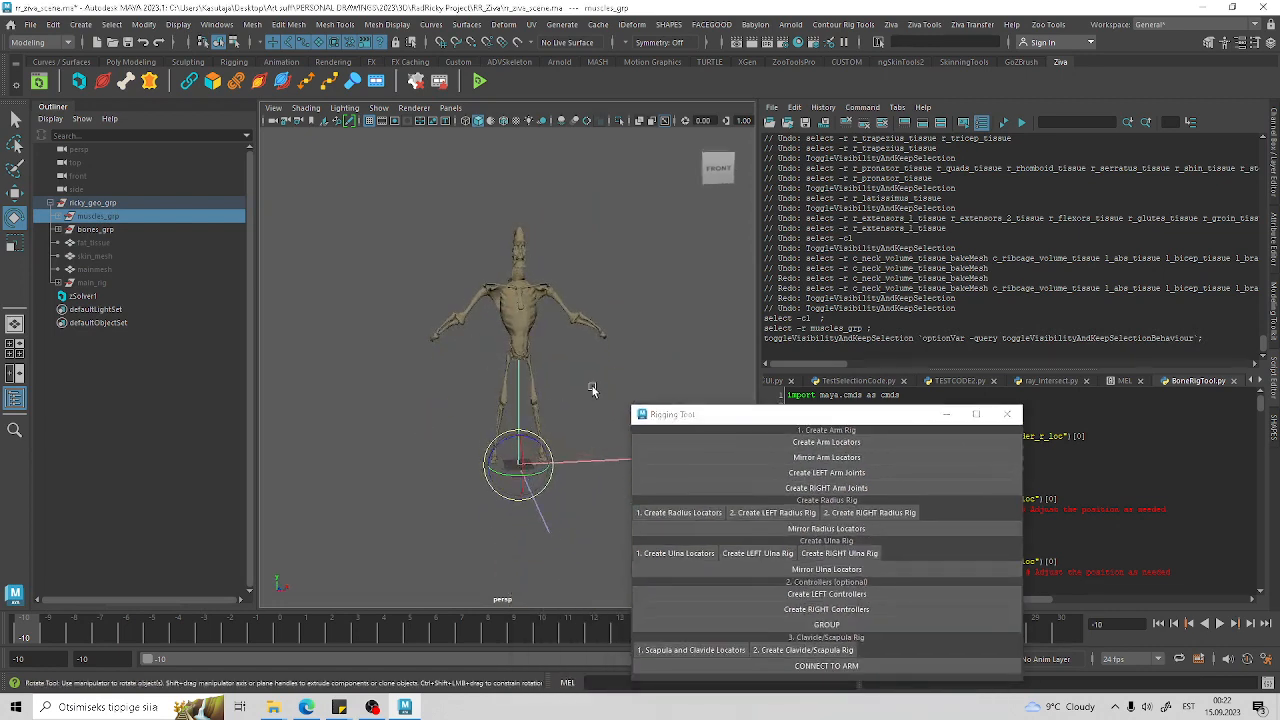
left_click(578, 355)
Step: Frame the whole skeleton in the perspective view and place the Rigging Tool window beside it
scroll(576, 375, "up", 5)
scroll(589, 400, "down", 5)
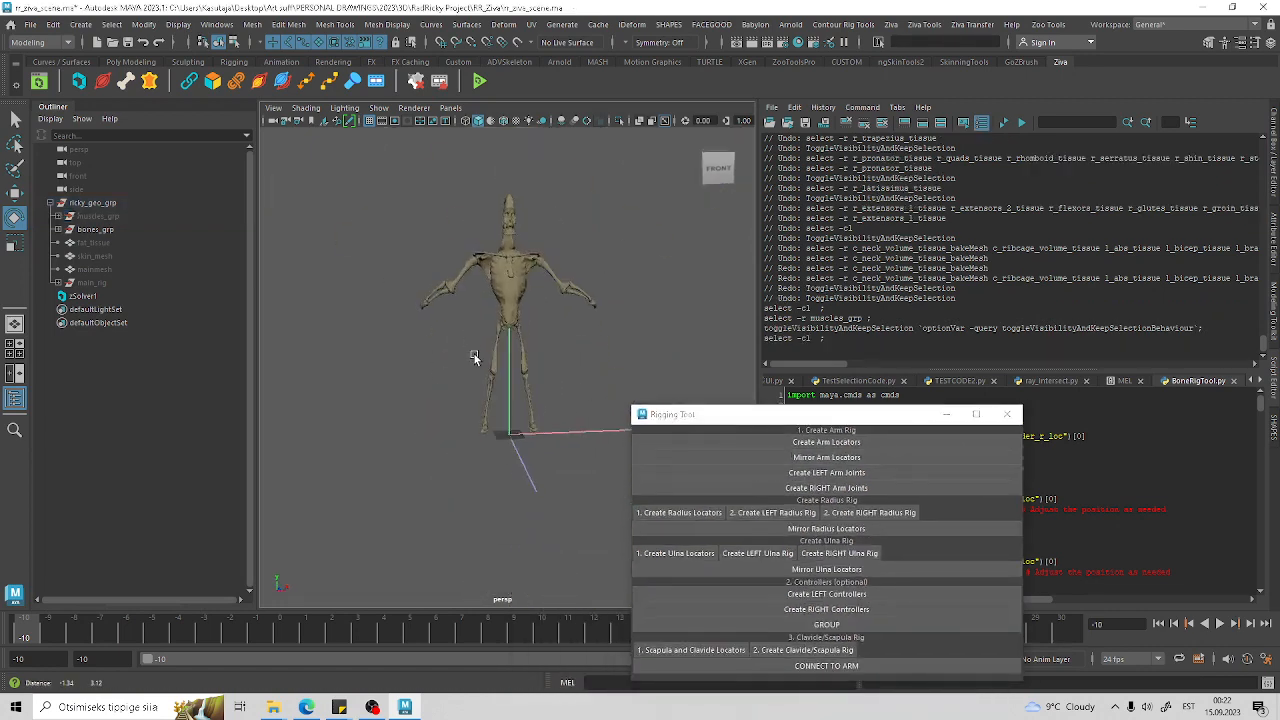
middle_click_drag(474, 357, 519, 397, "alt")
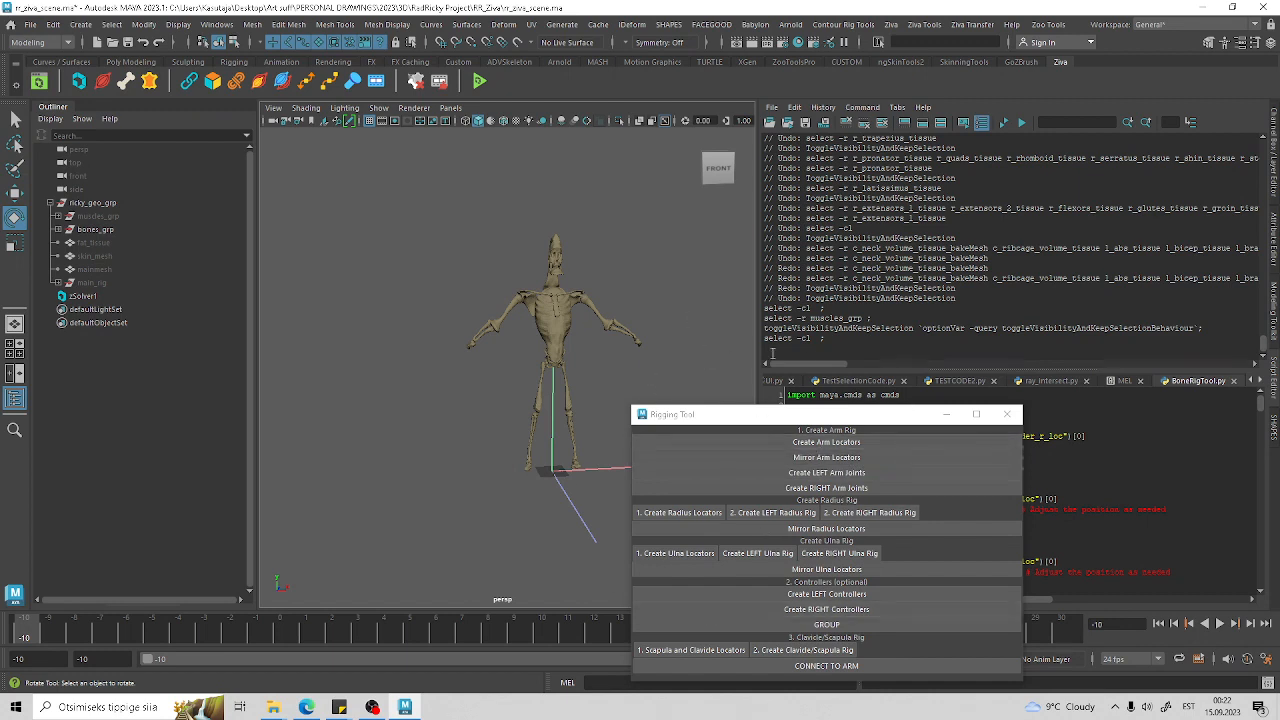
scroll(668, 270, "up", 6)
middle_click_drag(640, 264, 520, 272, "alt")
left_click_drag(520, 272, 470, 258, "alt")
scroll(522, 276, "down", 3)
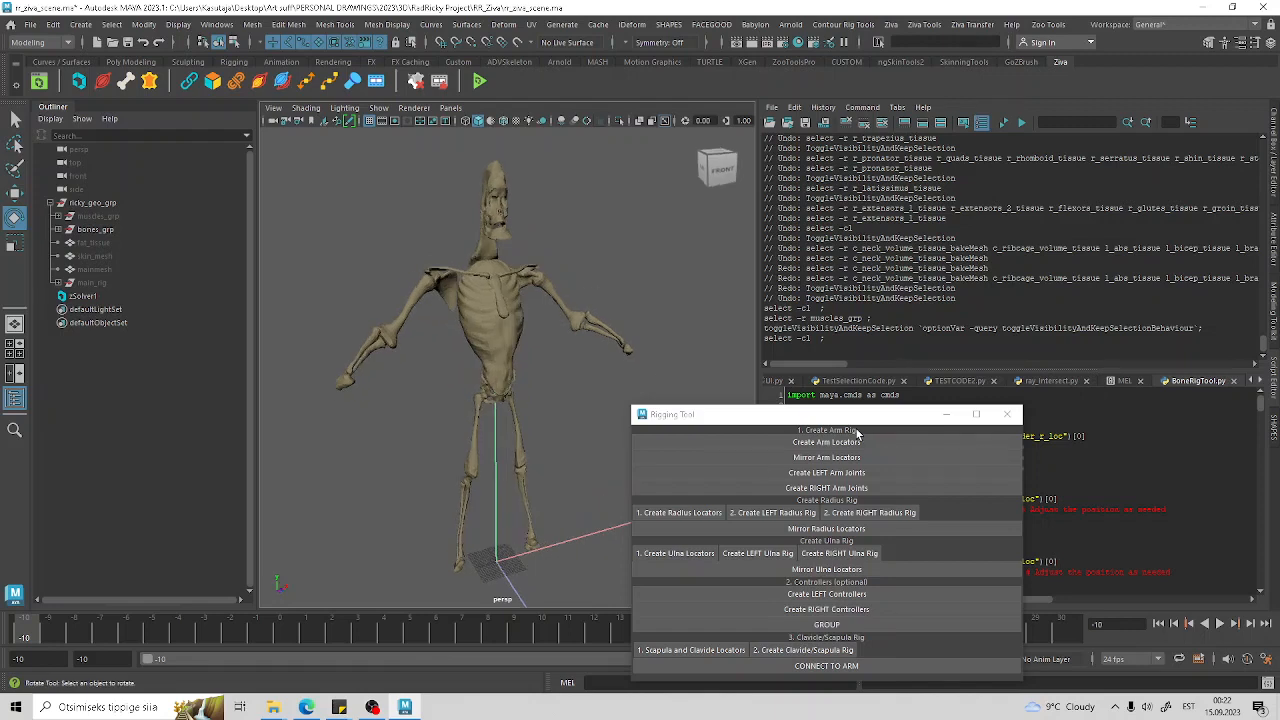
left_click_drag(868, 423, 889, 376)
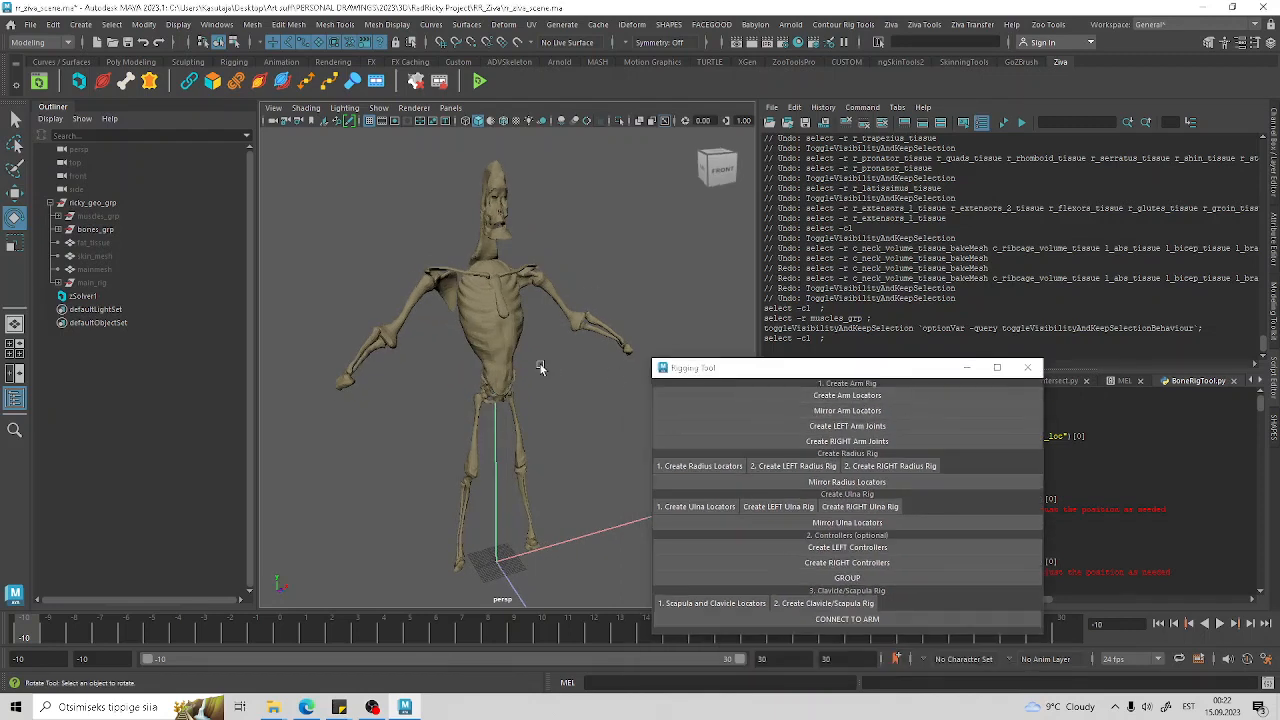
Step: Create the arm locators with the Rigging Tool and bring the world origin between the feet into close view, clearing the selection
left_click_drag(540, 366, 511, 356, "alt")
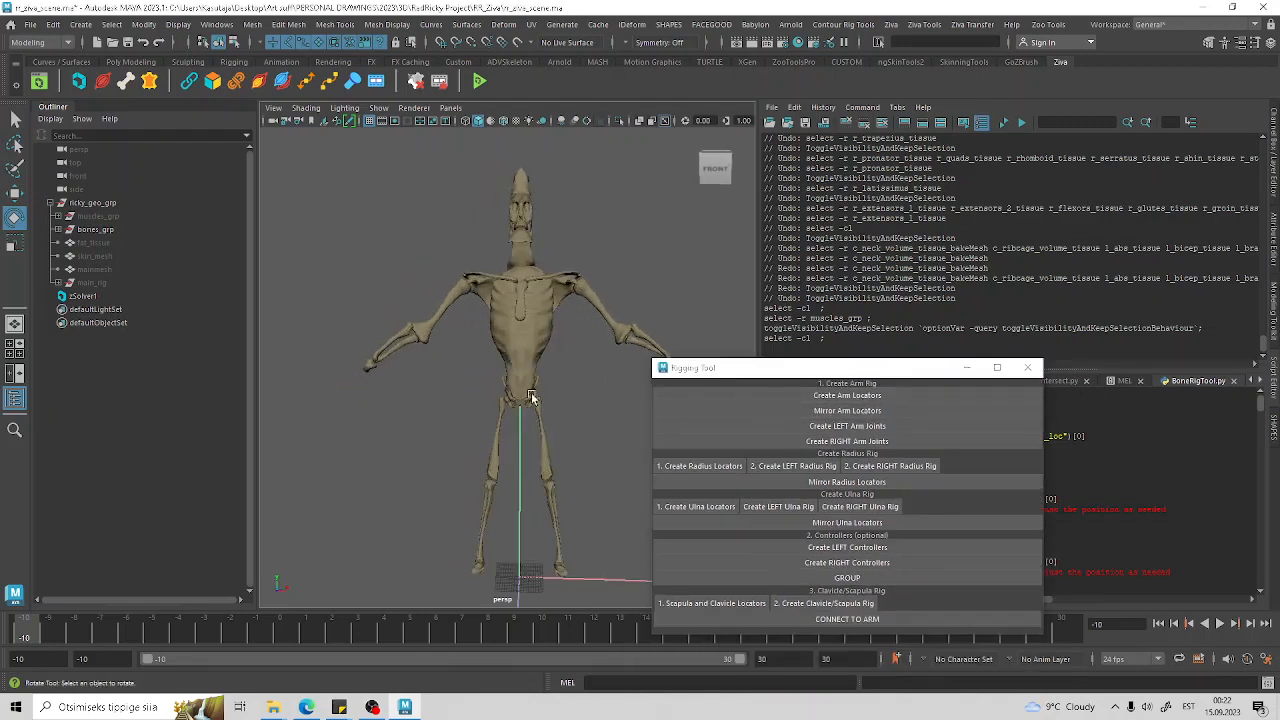
left_click(837, 401)
middle_click_drag(557, 462, 556, 377, "alt")
scroll(557, 370, "up", 4)
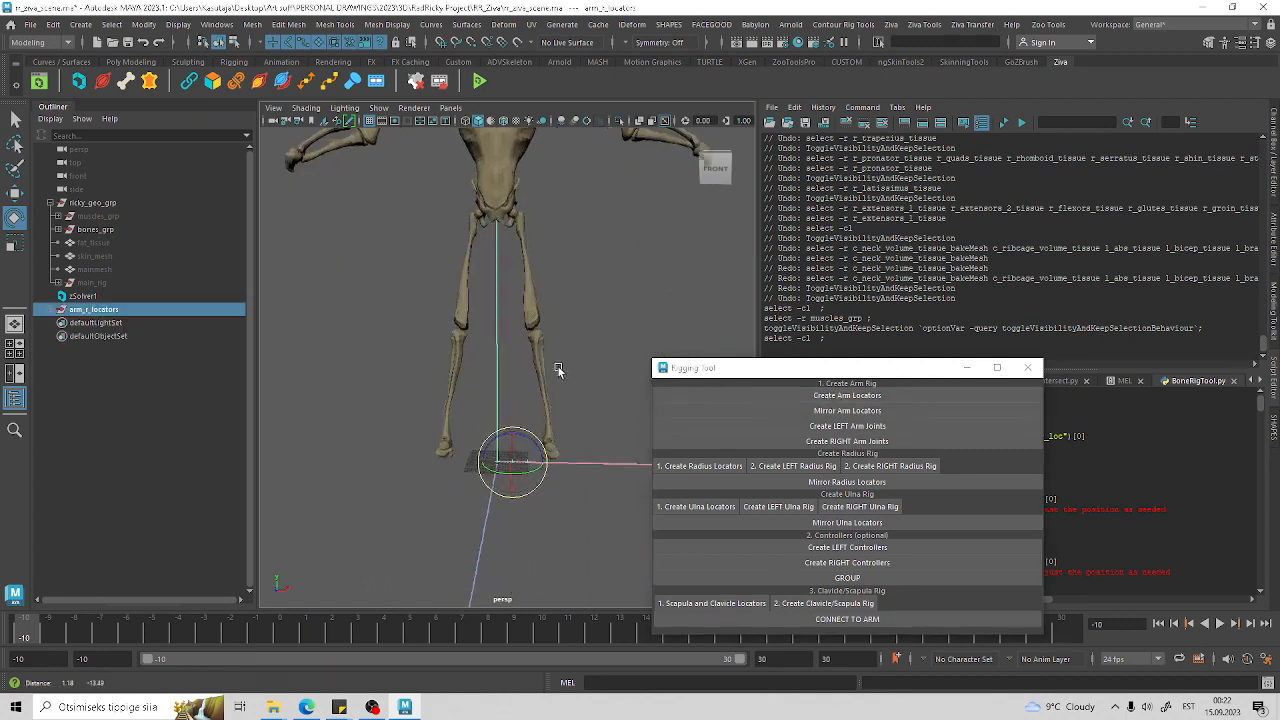
left_click_drag(557, 370, 567, 392, "alt")
scroll(565, 391, "up", 3)
left_click(477, 432)
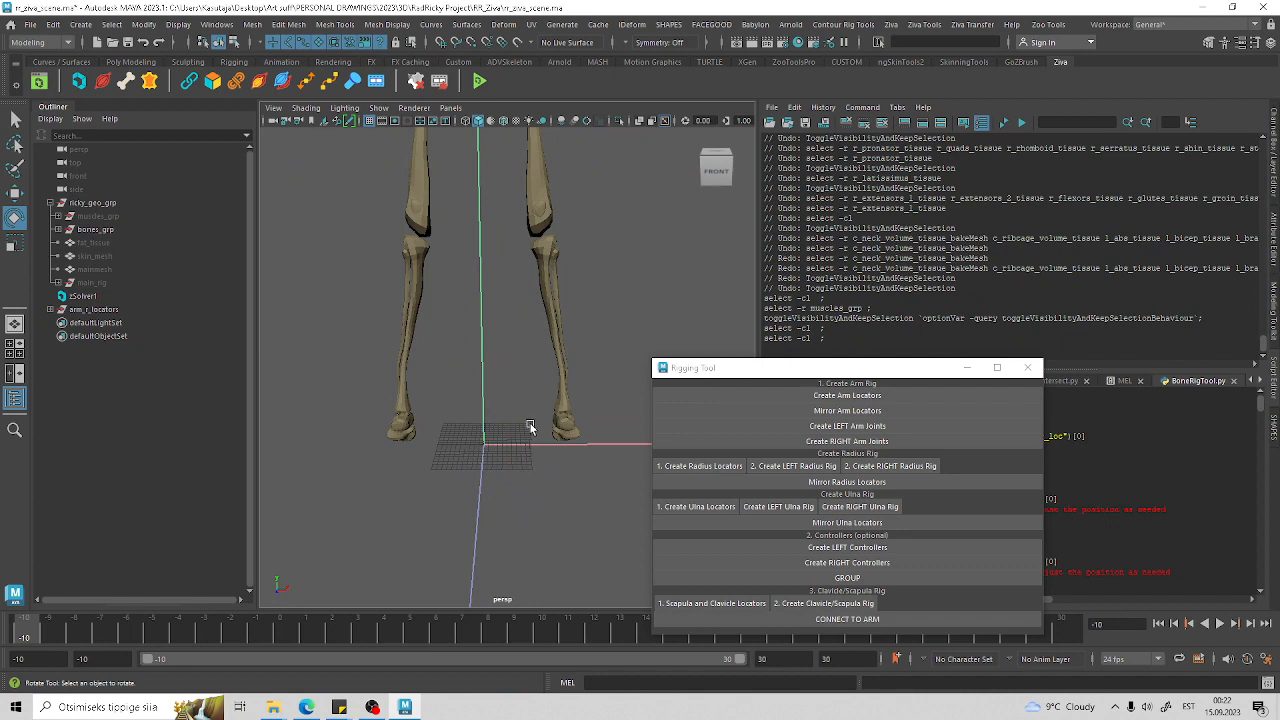
Step: Hide zSolver1 so it is not picked together with the arm locators at the origin, and clear the selection
left_click_drag(463, 478, 381, 423)
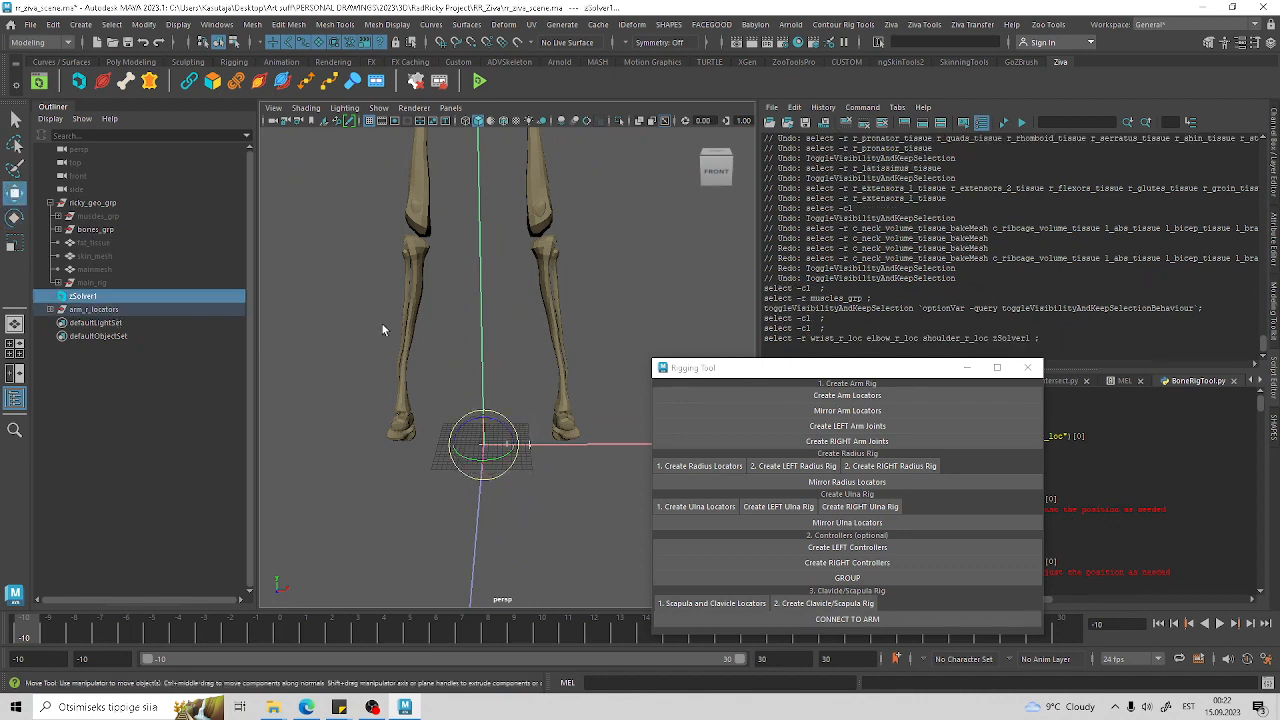
left_click(519, 359)
left_click(86, 288)
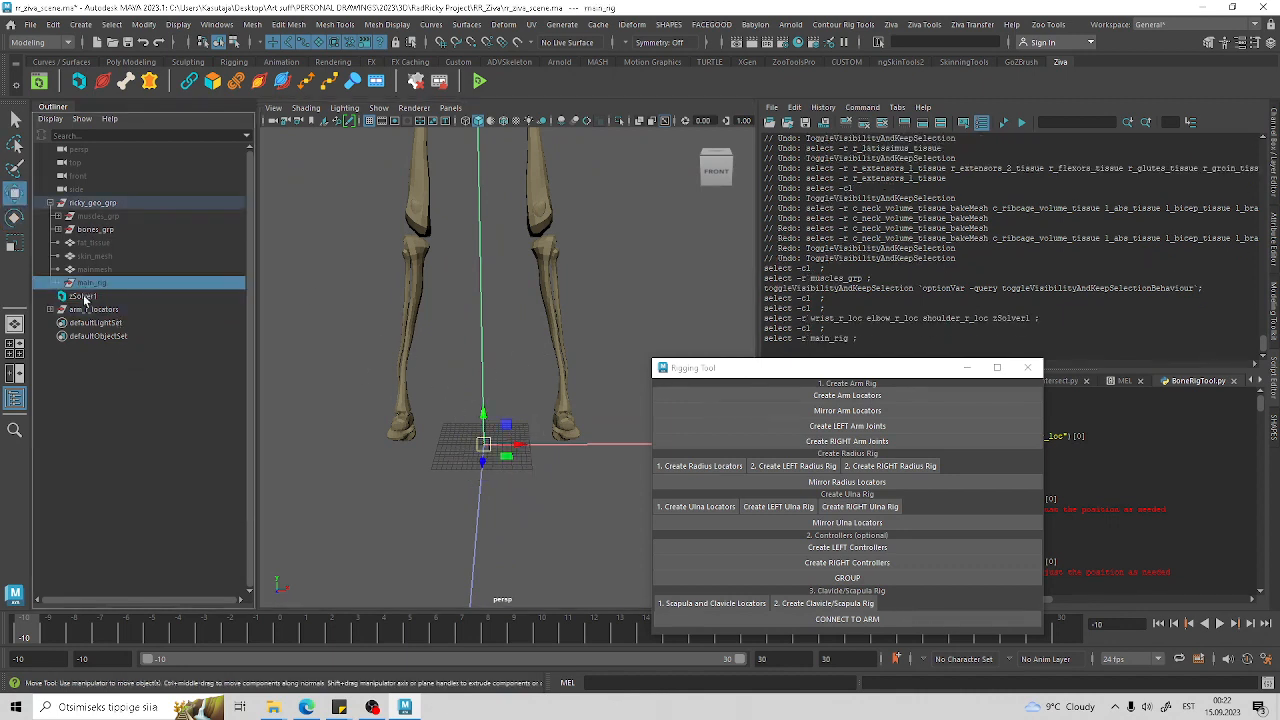
left_click(84, 298)
key("h")
left_click(535, 427)
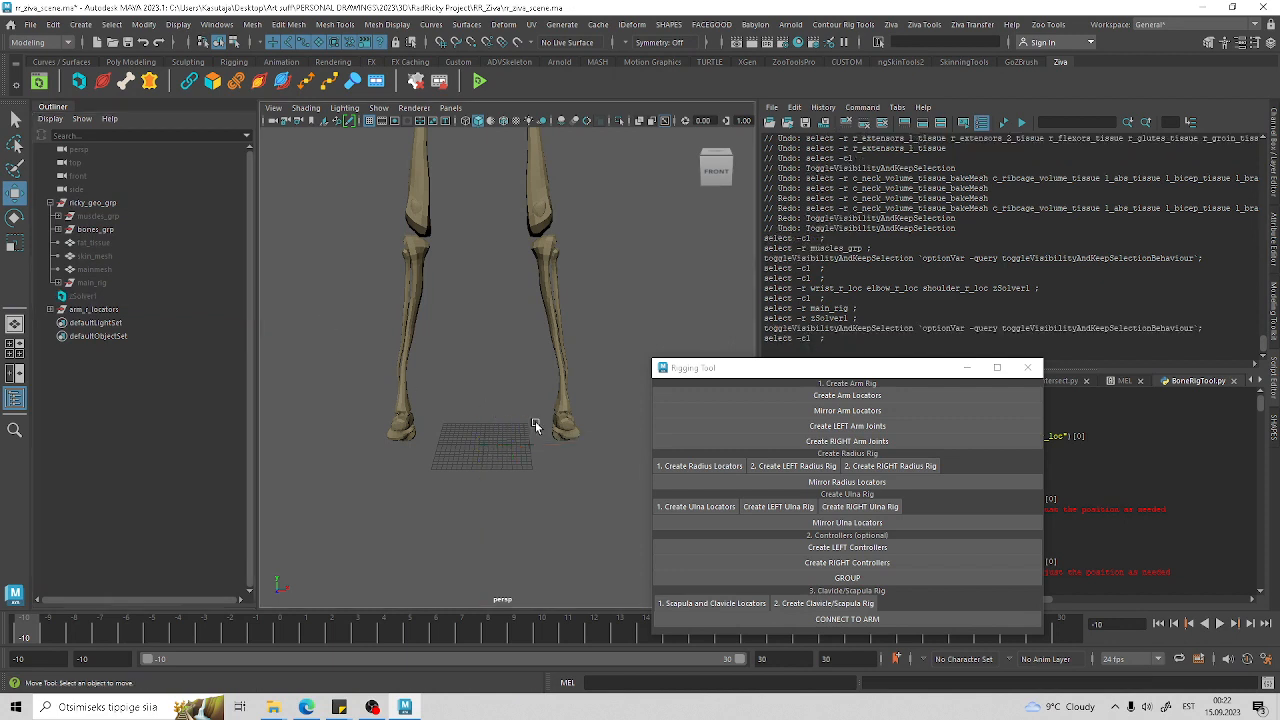
Step: Move the shoulder, elbow and wrist locators together from the origin up beside the right arm and expand arm_r_locators in the scene hierarchy
left_click_drag(467, 460, 481, 447)
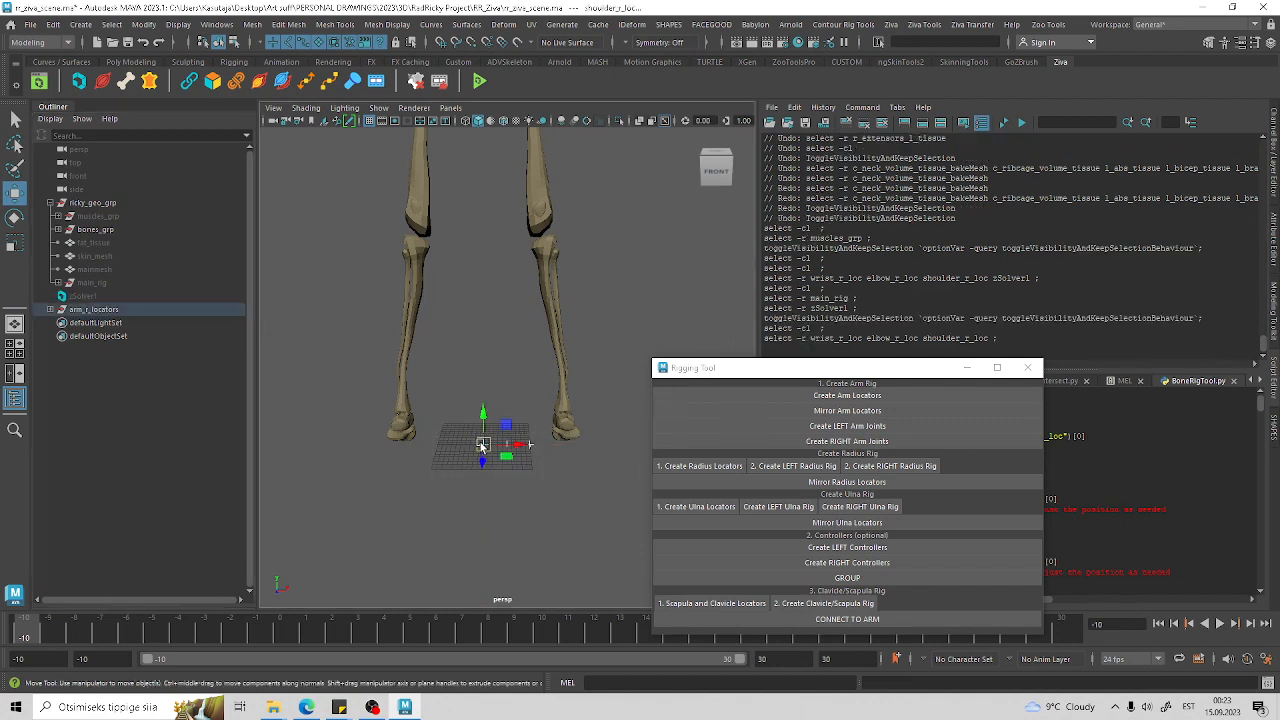
left_click_drag(445, 312, 337, 184)
scroll(417, 475, "down", 3)
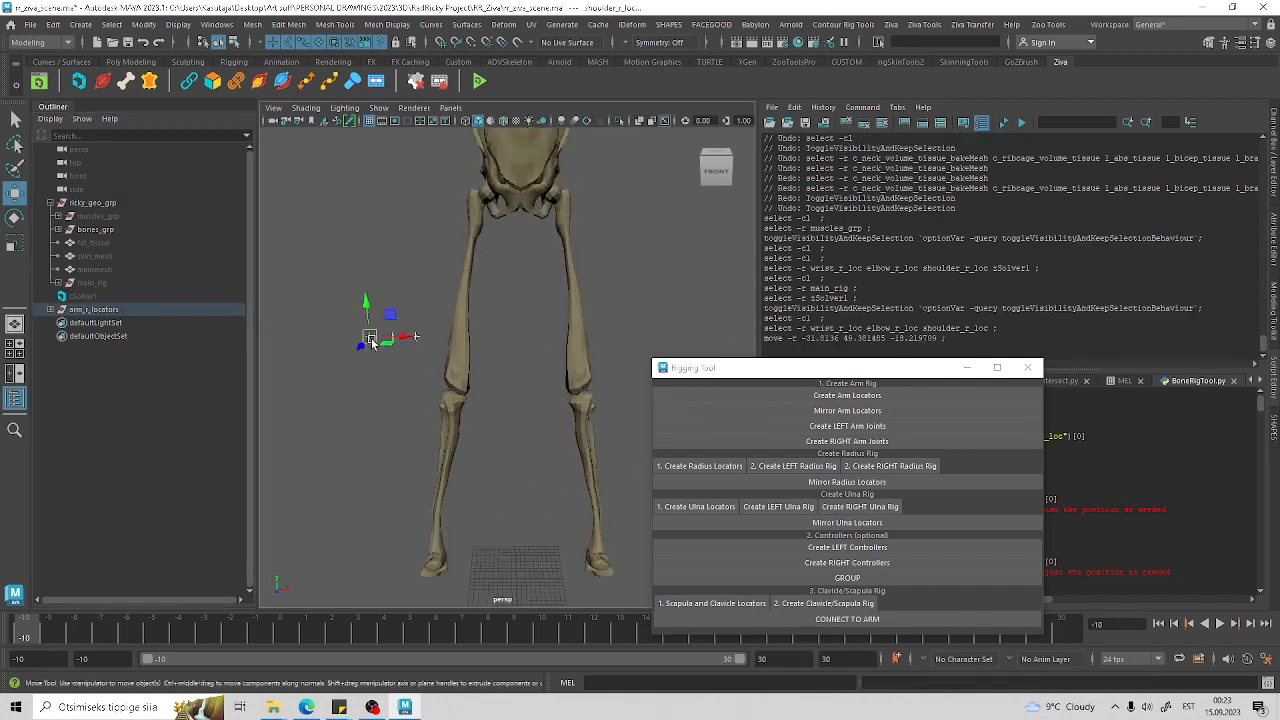
left_click_drag(371, 341, 429, 190)
scroll(447, 560, "up", 3)
left_click_drag(402, 448, 518, 463, "alt")
left_click(53, 315)
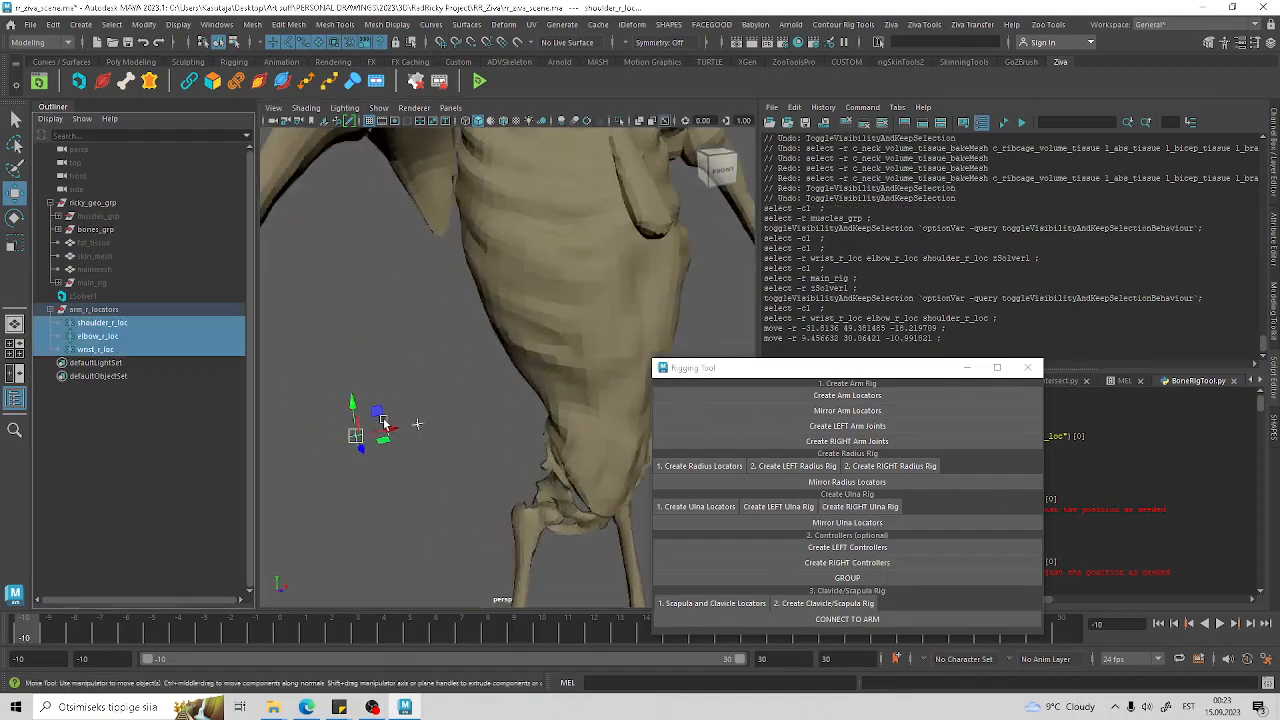
left_click_drag(415, 418, 552, 427, "alt")
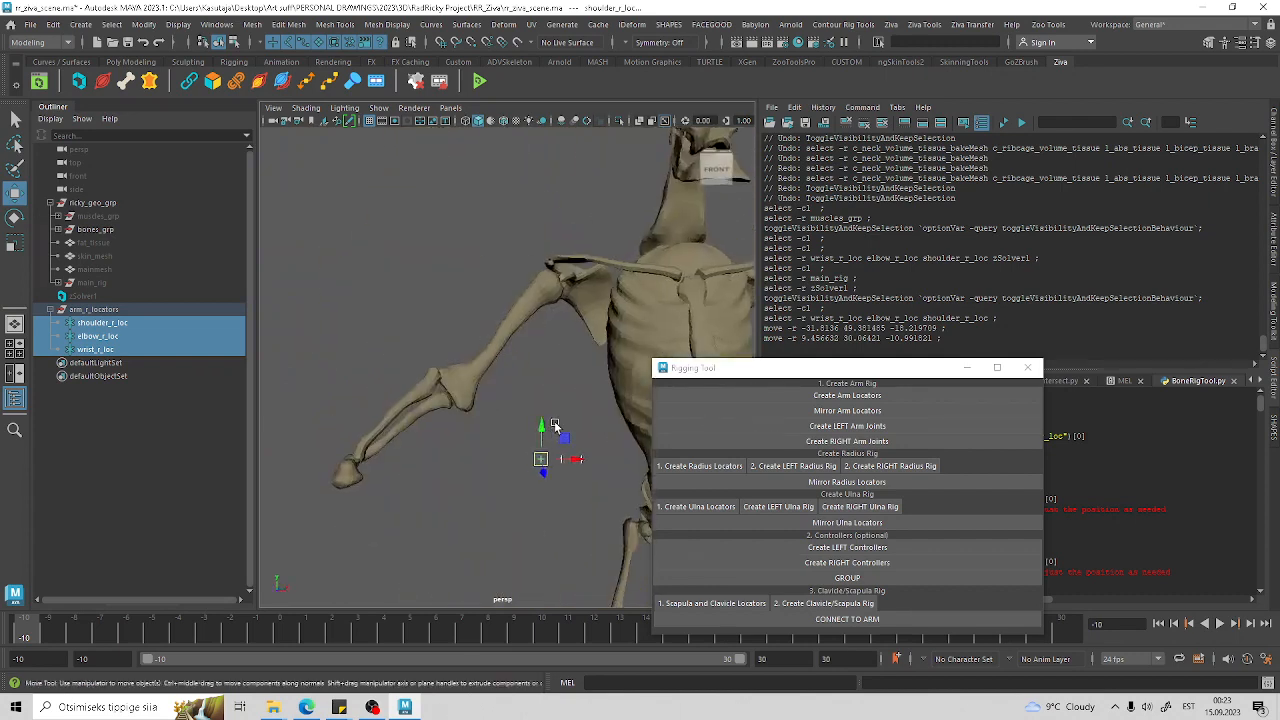
left_click(552, 427)
Step: Place shoulder_r_loc inside the head of the right upper arm bone at the shoulder joint
left_click(113, 323)
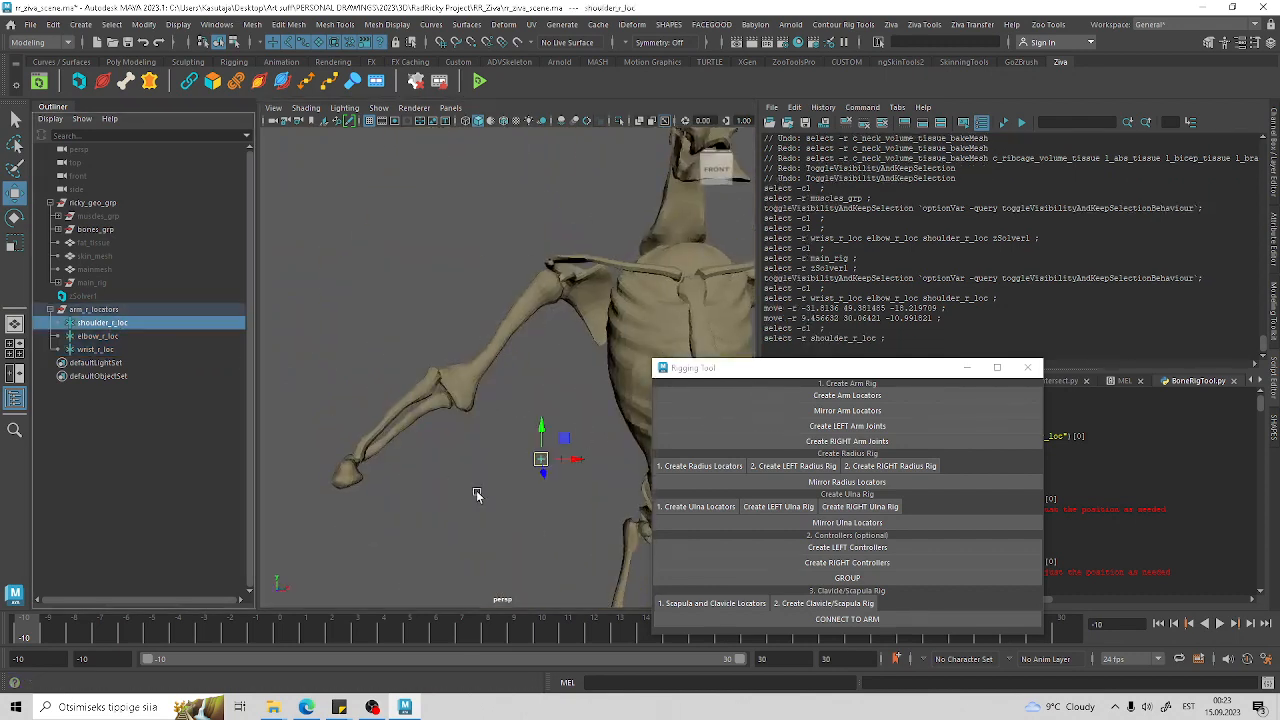
left_click_drag(541, 461, 545, 286)
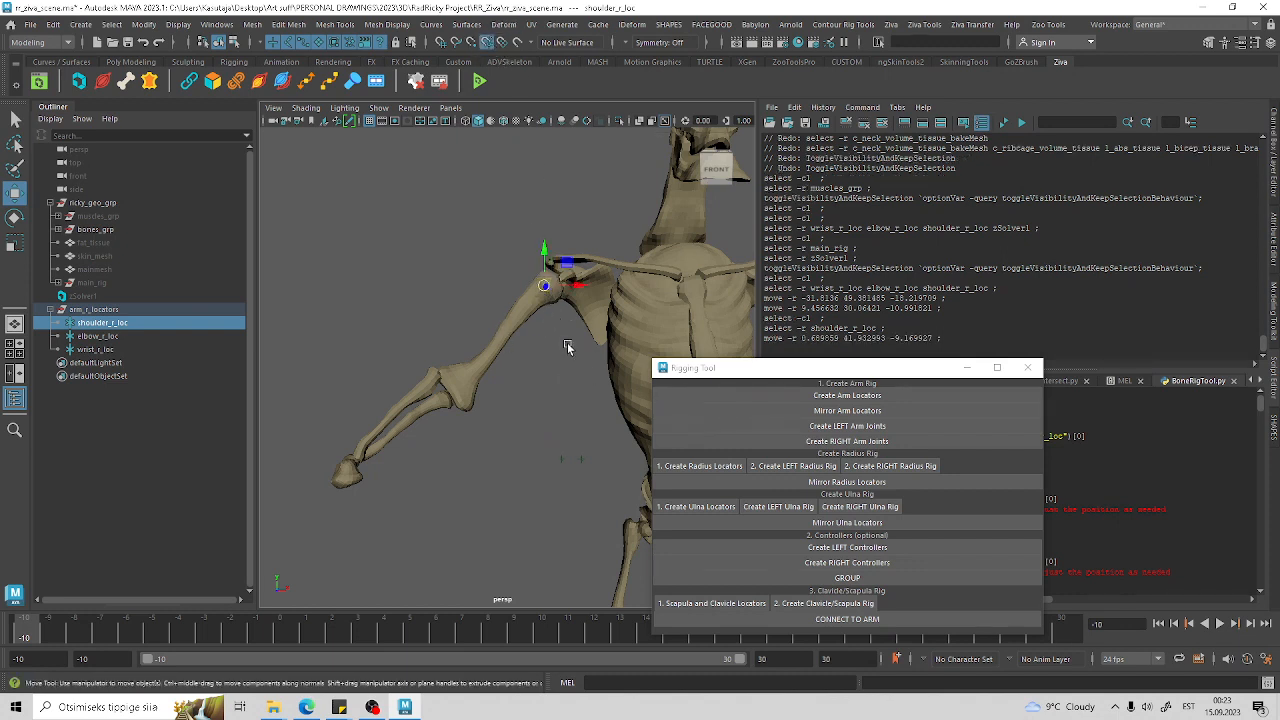
scroll(568, 345, "up", 5)
scroll(566, 336, "down", 3)
middle_click_drag(565, 336, 555, 388, "alt")
scroll(566, 362, "up", 3)
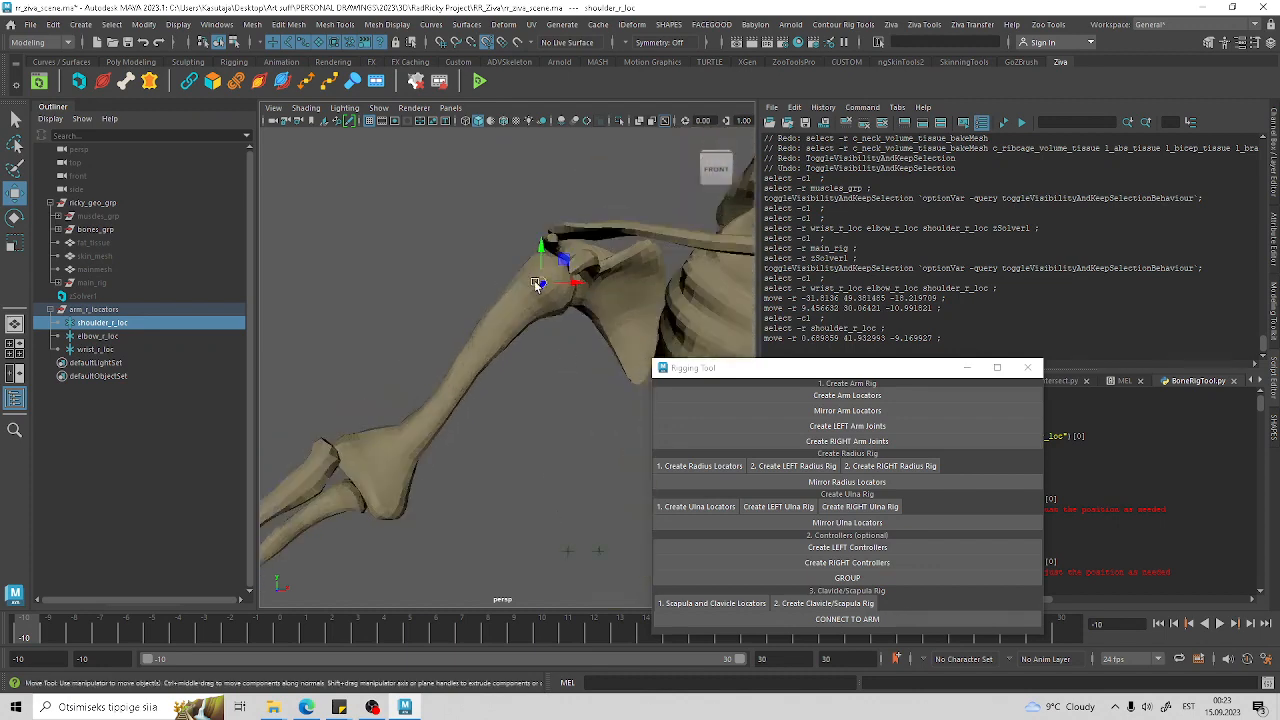
left_click_drag(541, 283, 542, 284)
Step: Place elbow_r_loc at the right elbow joint, where the upper arm bone meets the forearm bones
left_click_drag(556, 325, 508, 448, "alt")
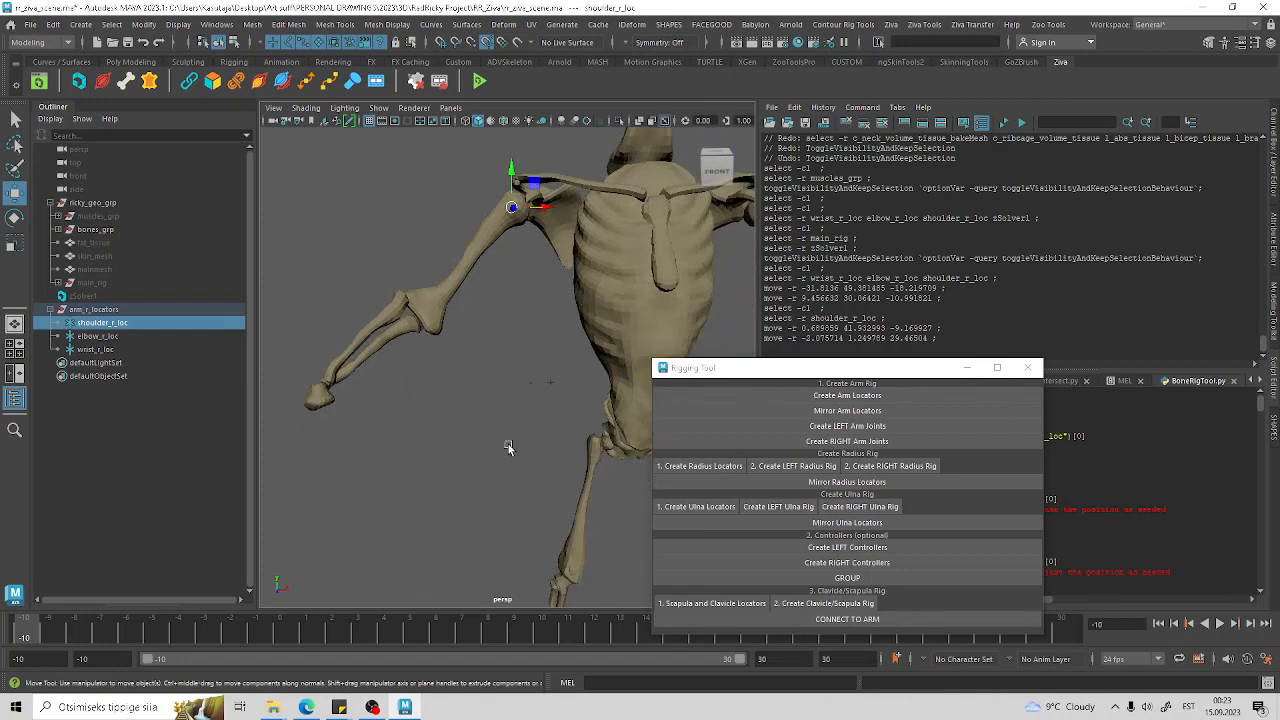
left_click_drag(508, 402, 525, 422)
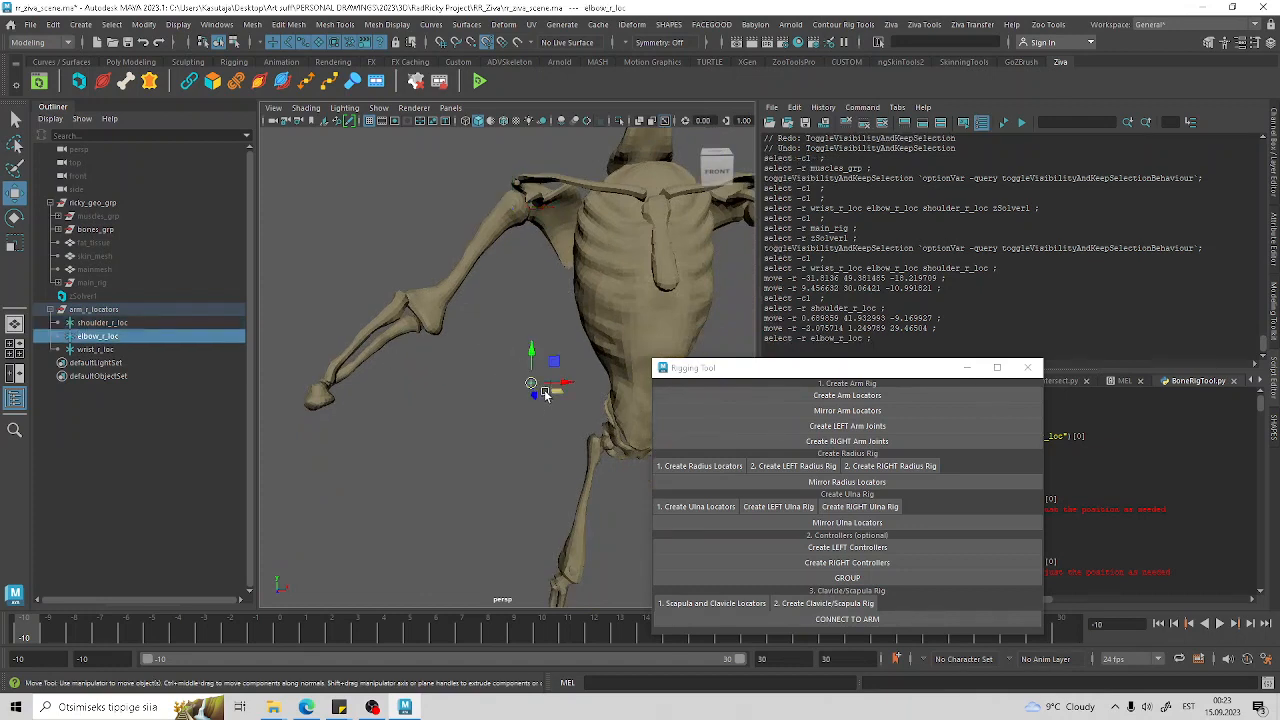
left_click_drag(424, 313, 424, 312)
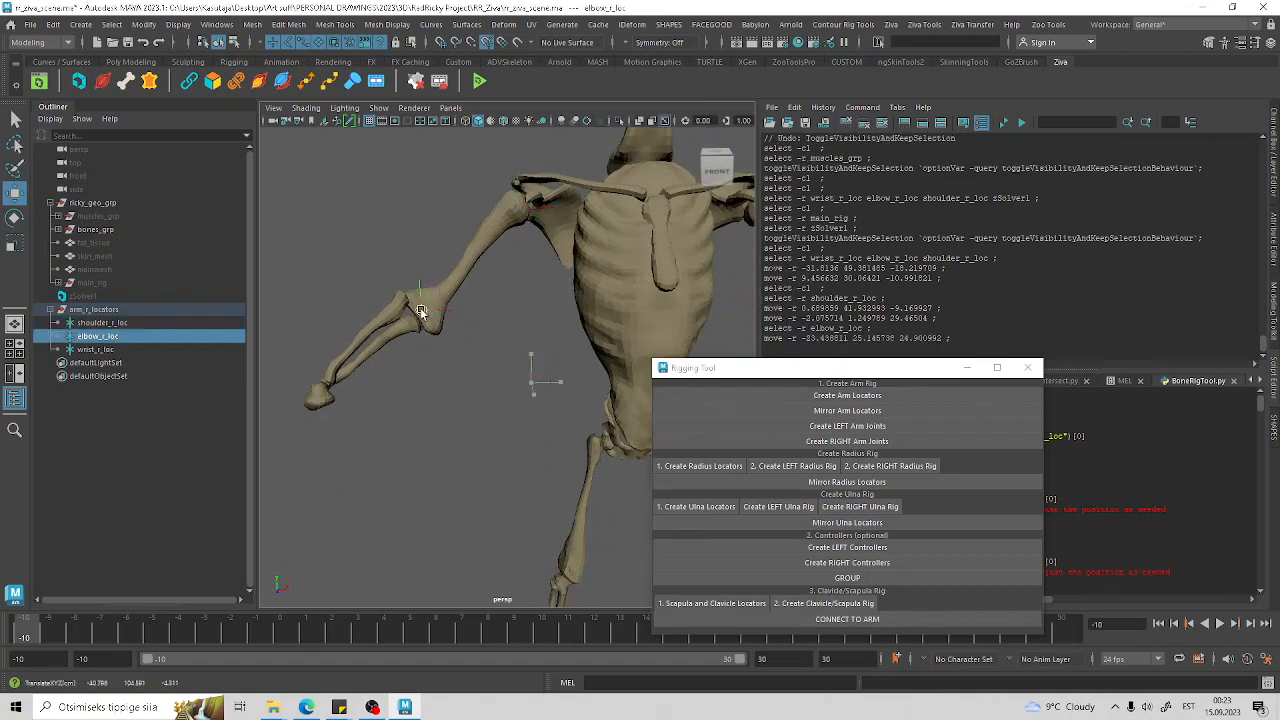
scroll(464, 342, "up", 5)
middle_click_drag(495, 345, 592, 400, "alt")
scroll(505, 355, "up", 3)
scroll(502, 357, "up", 2)
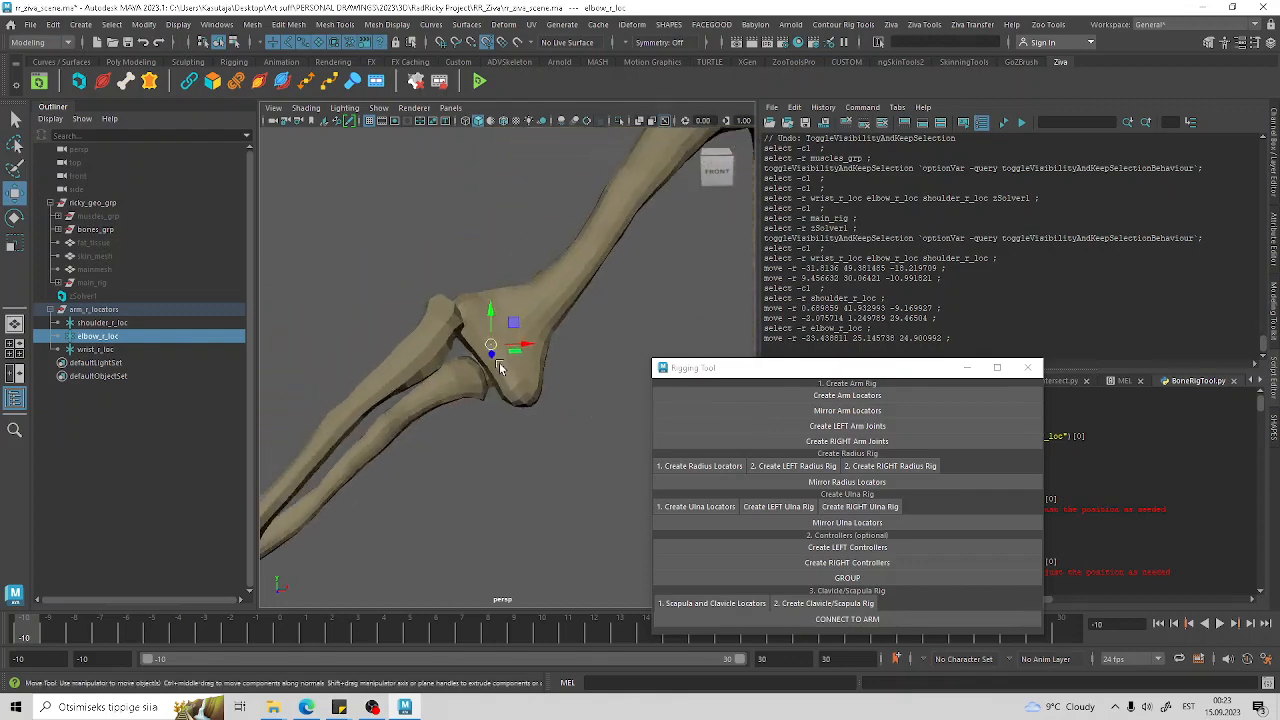
scroll(491, 359, "up", 2)
mouse_move(491, 360)
left_mouse_down("alt")
mouse_move(745, 362)
mouse_move(663, 346)
mouse_move(486, 377)
left_mouse_up("alt")
Step: Place wrist_r_loc at the right wrist between the forearm bones and the hand, refining its position from several angles
scroll(482, 335, "down", 6)
left_click(611, 330)
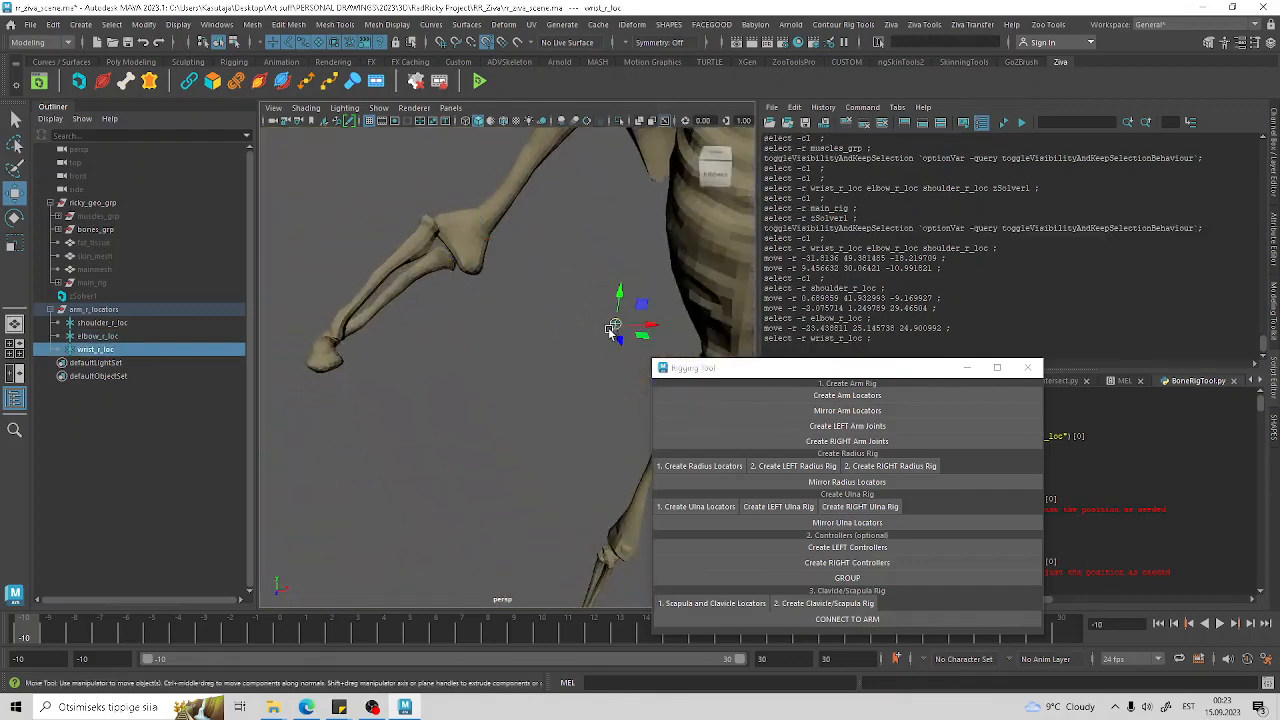
left_click_drag(337, 357, 337, 346)
left_click_drag(337, 346, 525, 415, "alt")
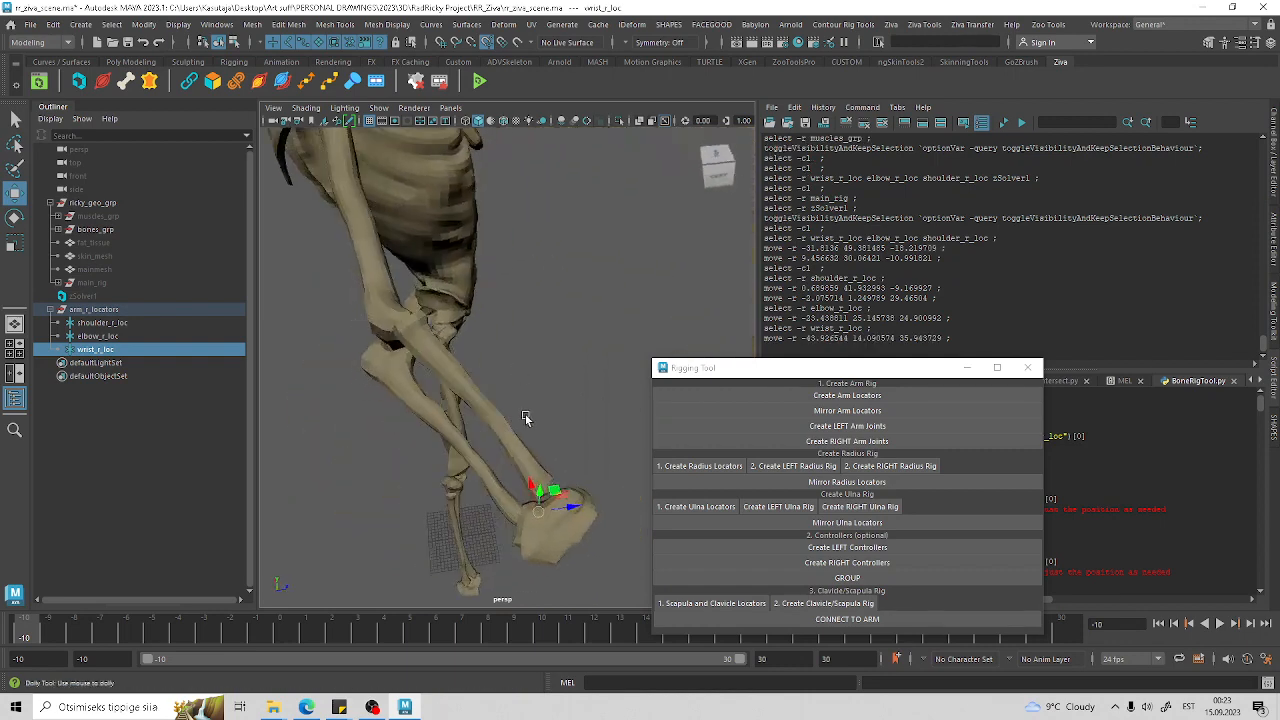
scroll(525, 414, "down", 2)
middle_click_drag(520, 370, 498, 325, "alt")
scroll(531, 365, "up", 4)
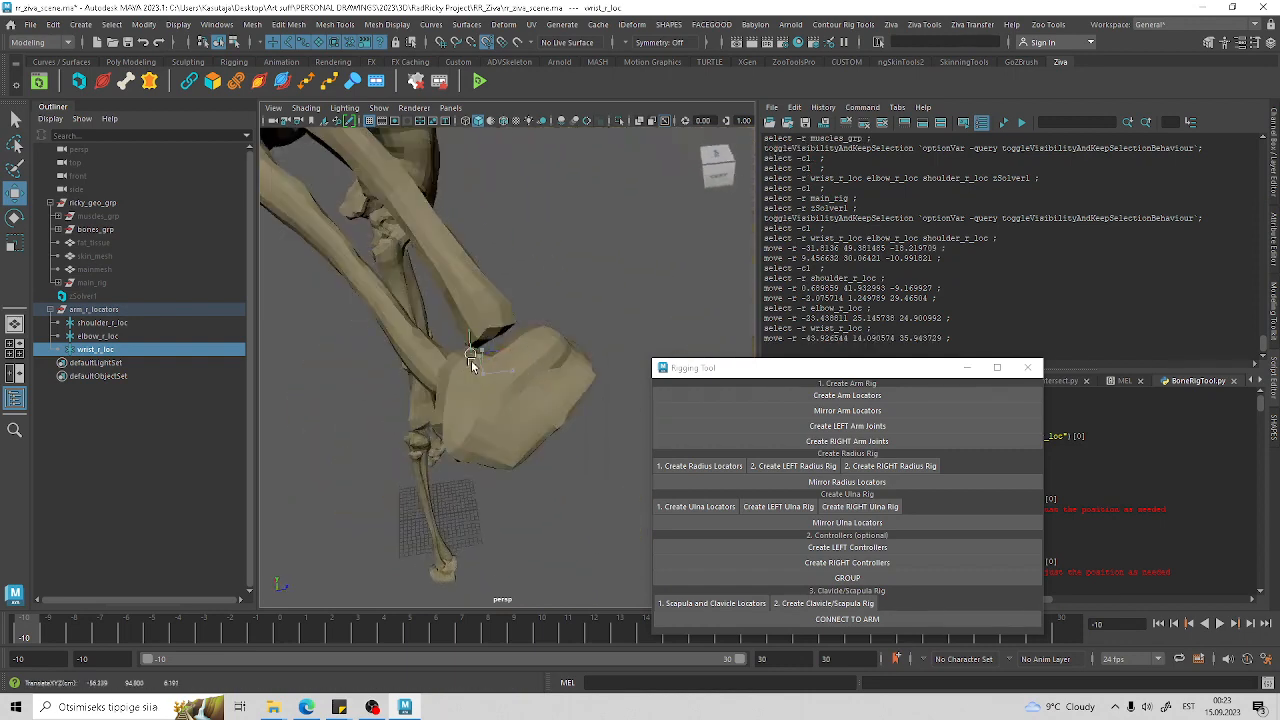
left_click_drag(473, 366, 398, 358)
scroll(480, 443, "up", 4)
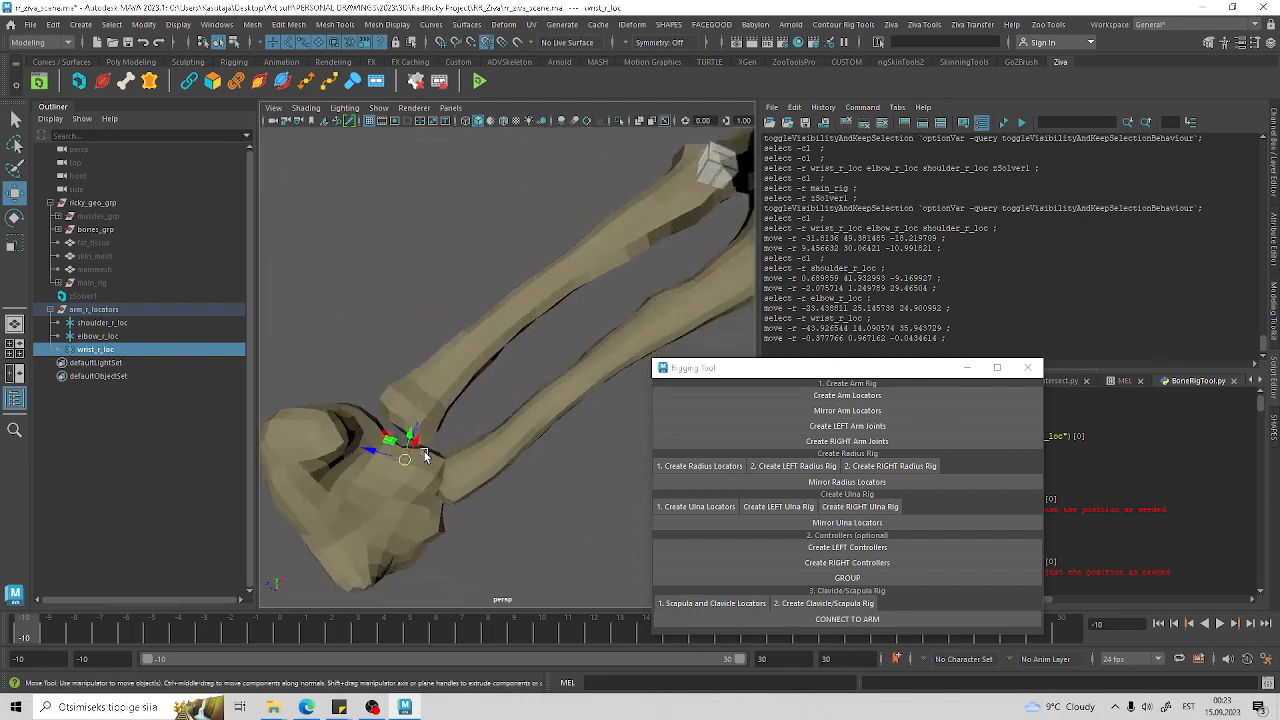
left_click_drag(410, 460, 411, 461)
Step: Mirror the arm locators to the left arm and check that wrist_l_loc sits on the left wrist
scroll(488, 438, "down", 4)
left_click_drag(546, 384, 465, 458, "alt")
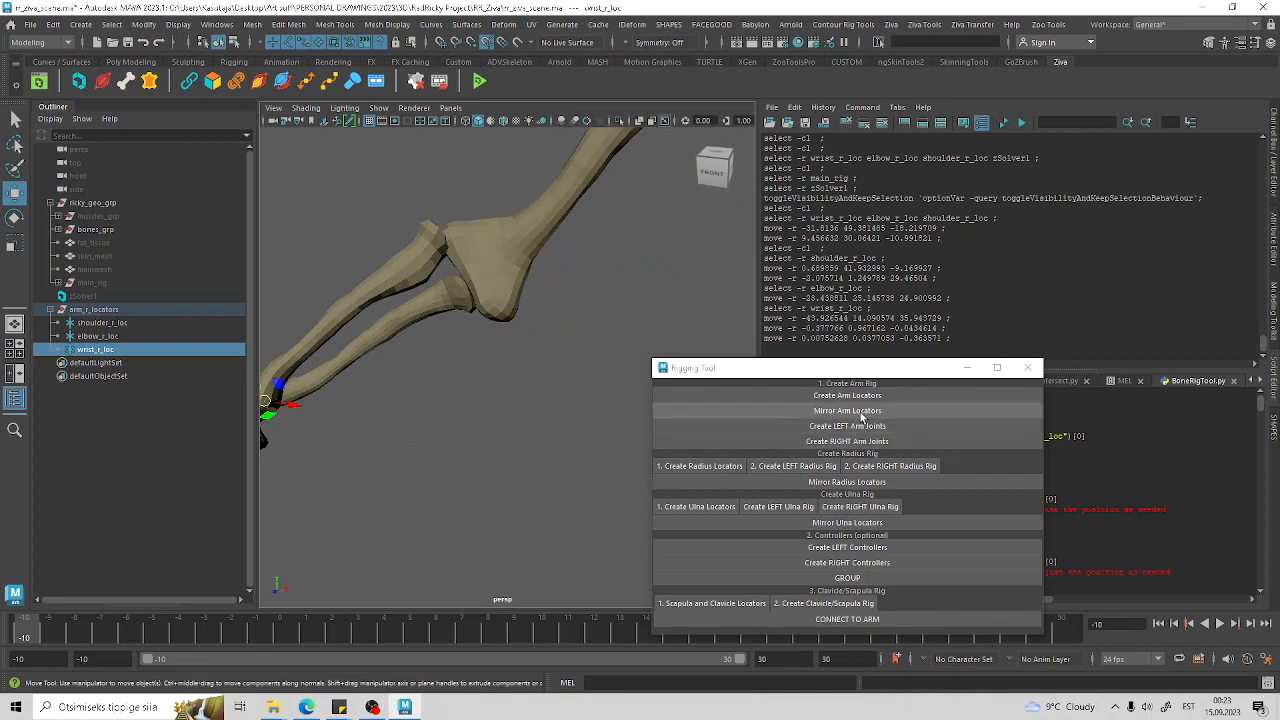
key("a")
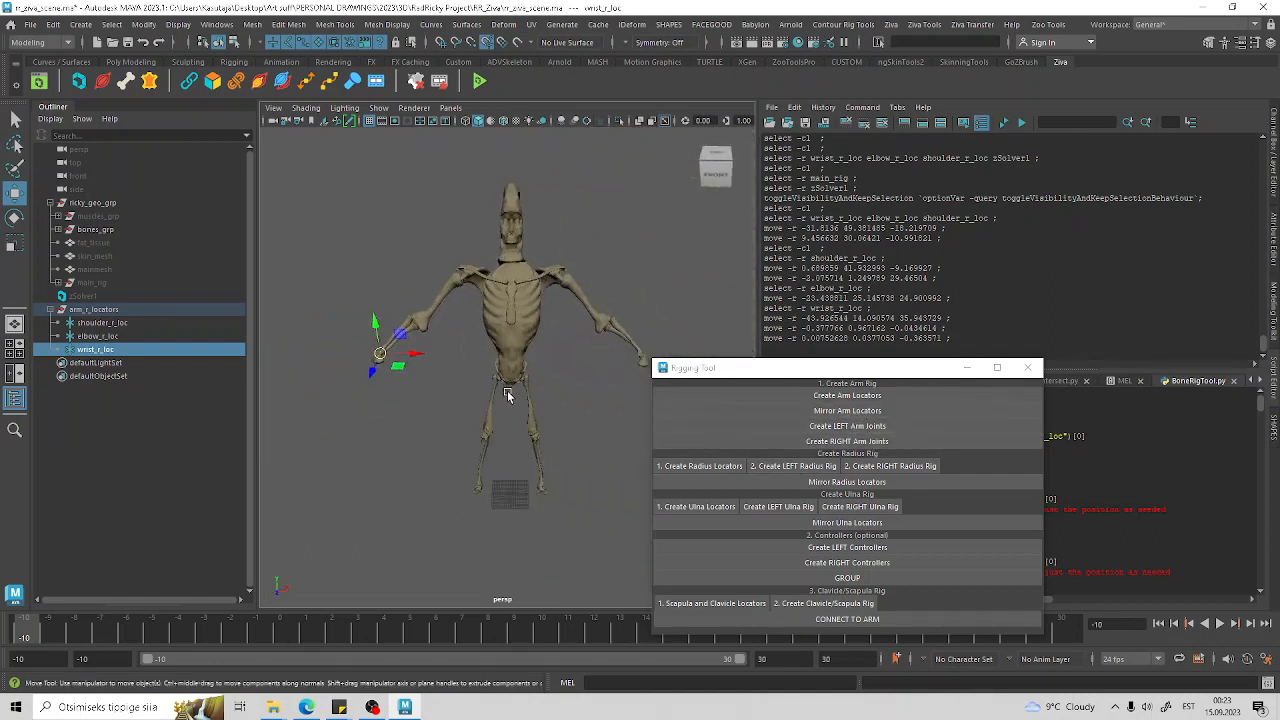
left_click(847, 410)
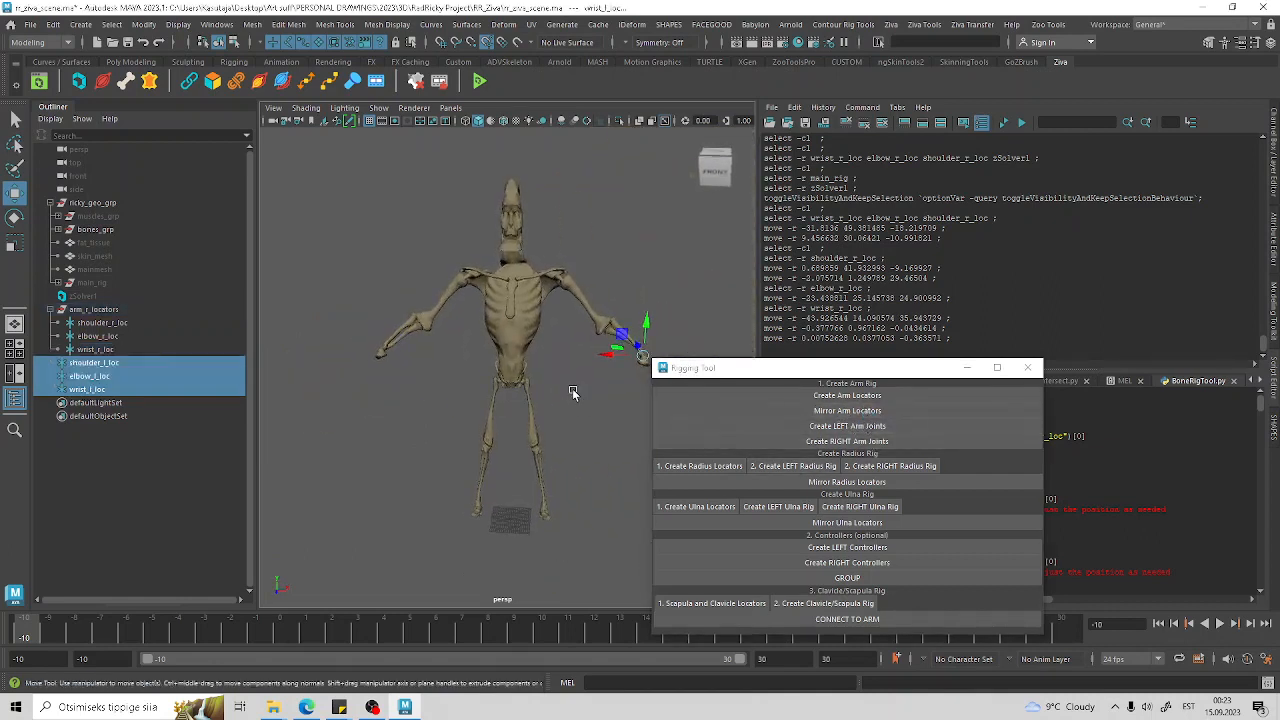
left_click(610, 410)
scroll(610, 410, "up", 10)
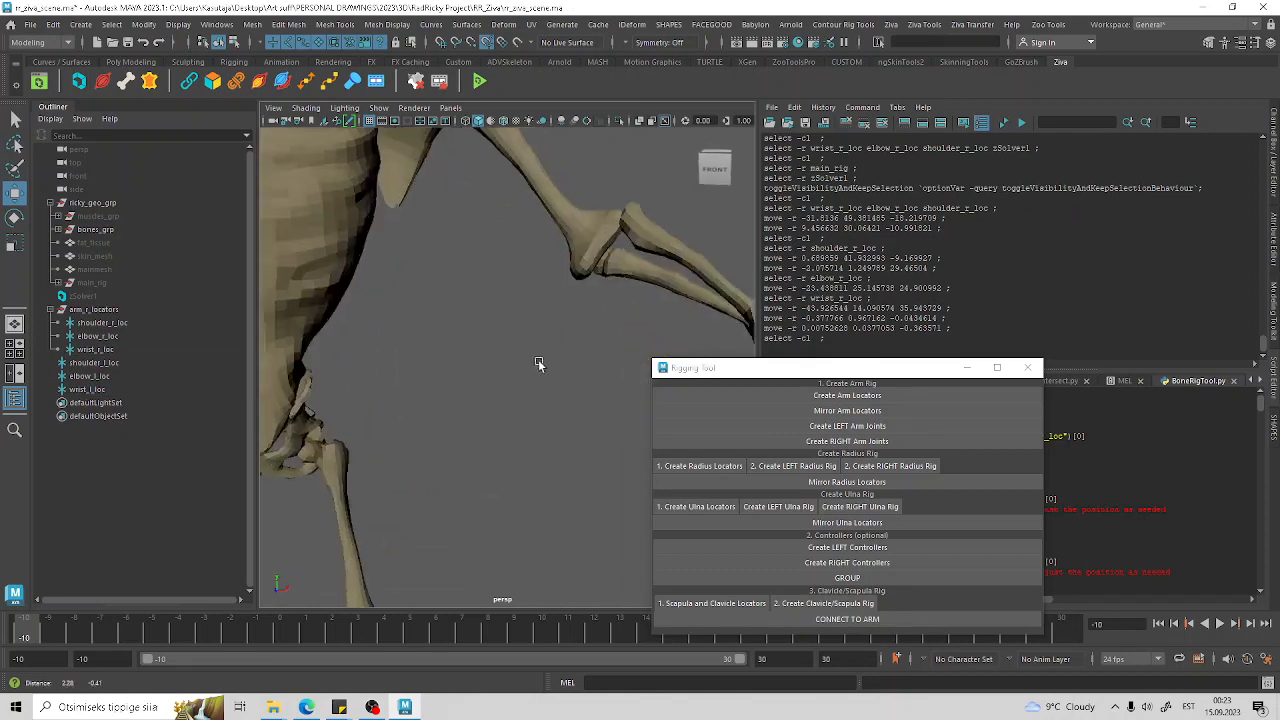
left_click_drag(584, 375, 490, 388, "alt")
scroll(488, 390, "down", 5)
middle_click_drag(460, 434, 600, 394, "alt")
left_click(122, 390)
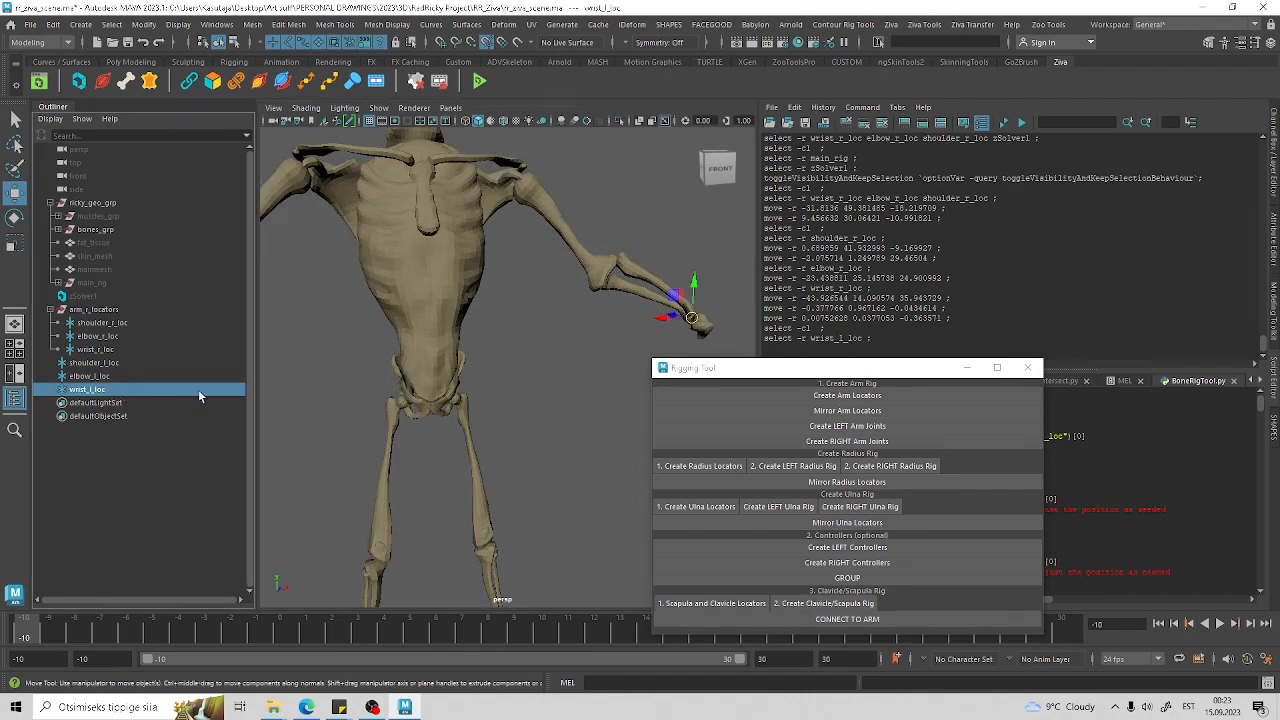
left_click(492, 380)
Step: Create the left and right arm joints from the locators and inspect the joint chains inside the arm bones
left_click_drag(558, 376, 514, 417, "alt")
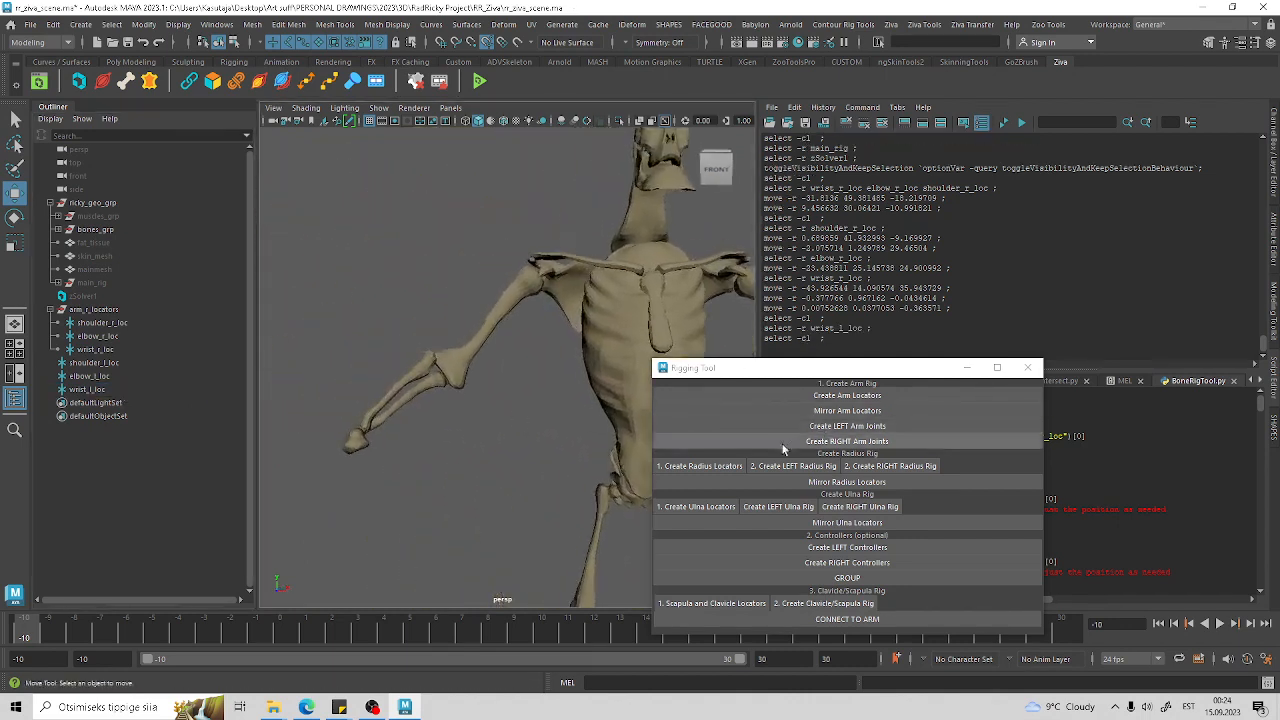
left_click(866, 427)
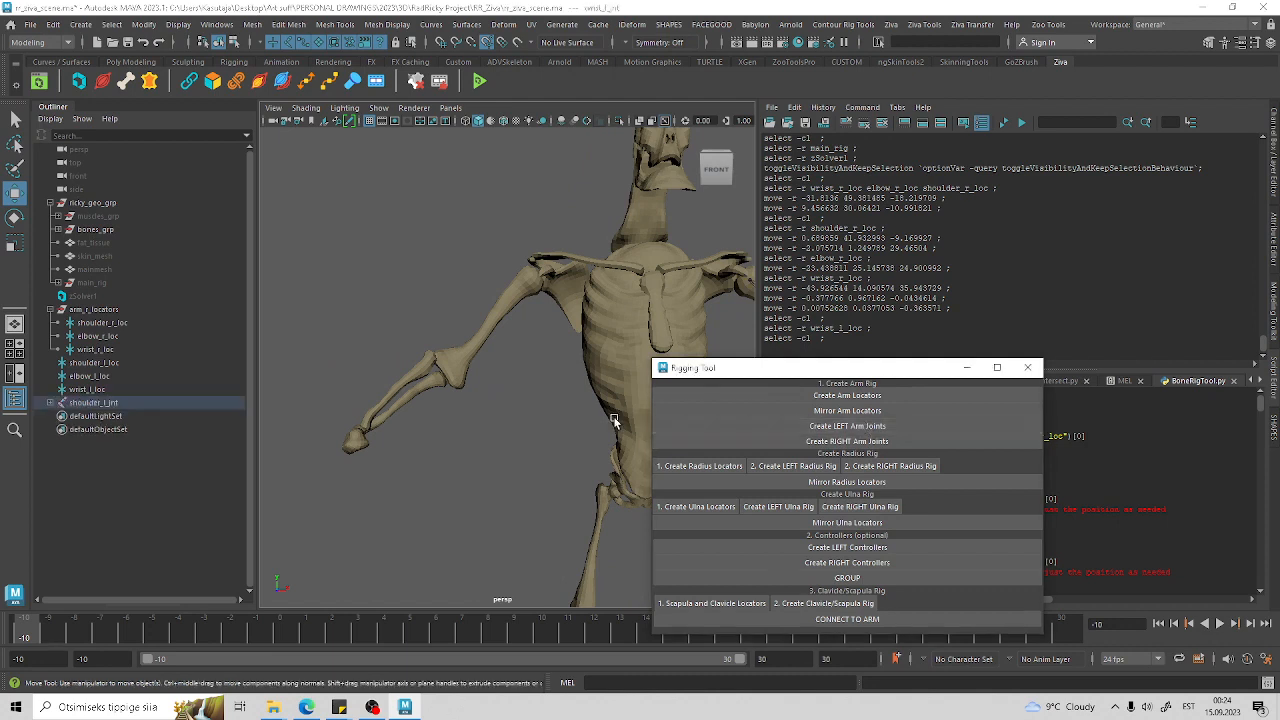
left_click(570, 409)
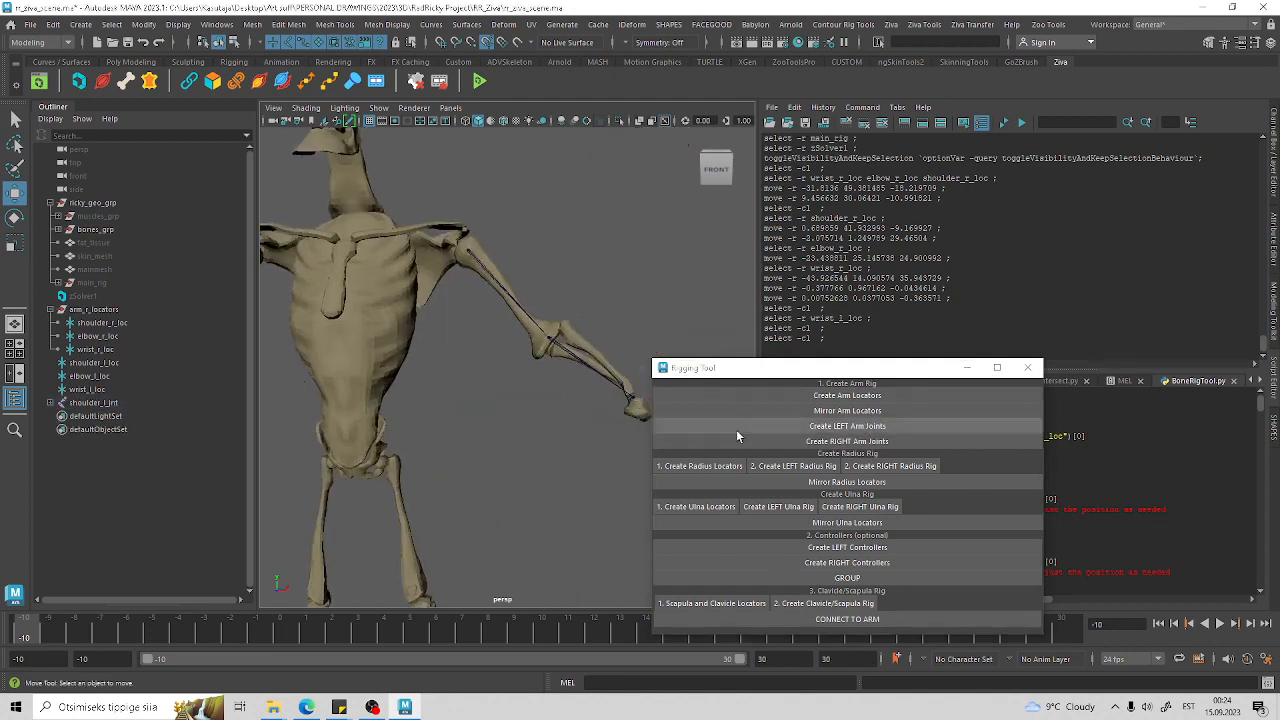
left_click(852, 443)
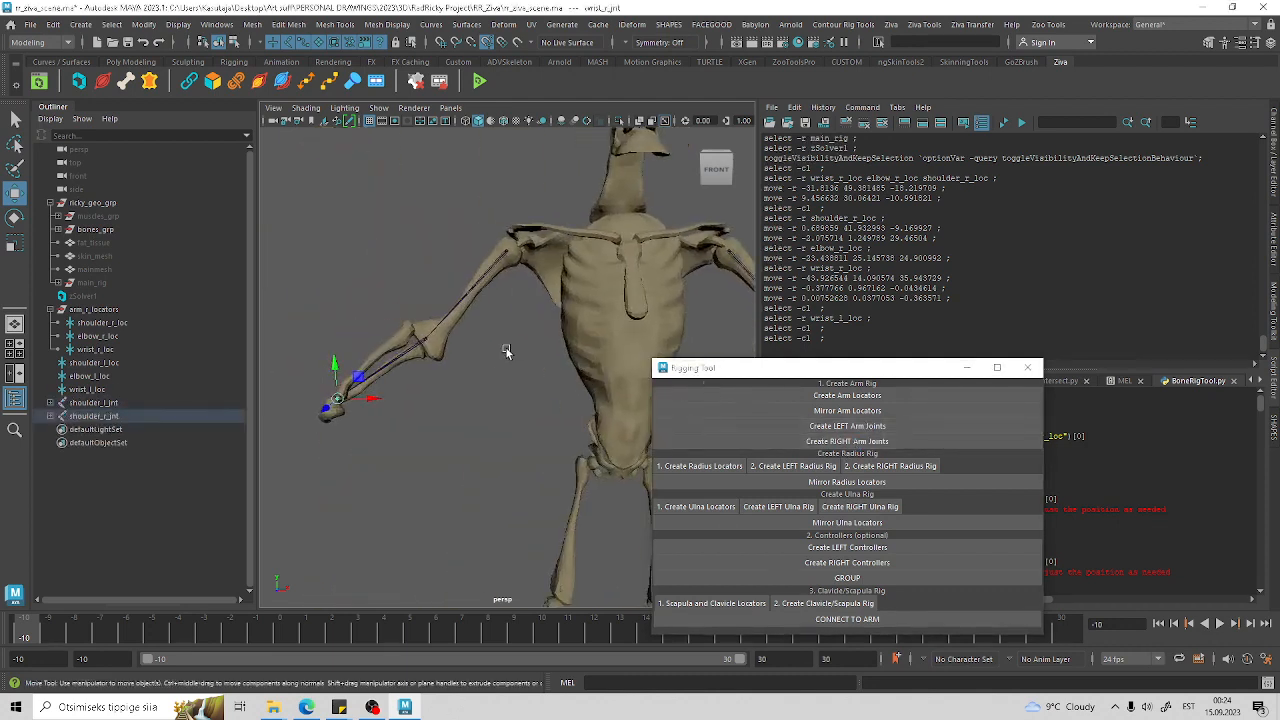
left_click(506, 351)
scroll(502, 365, "up", 3)
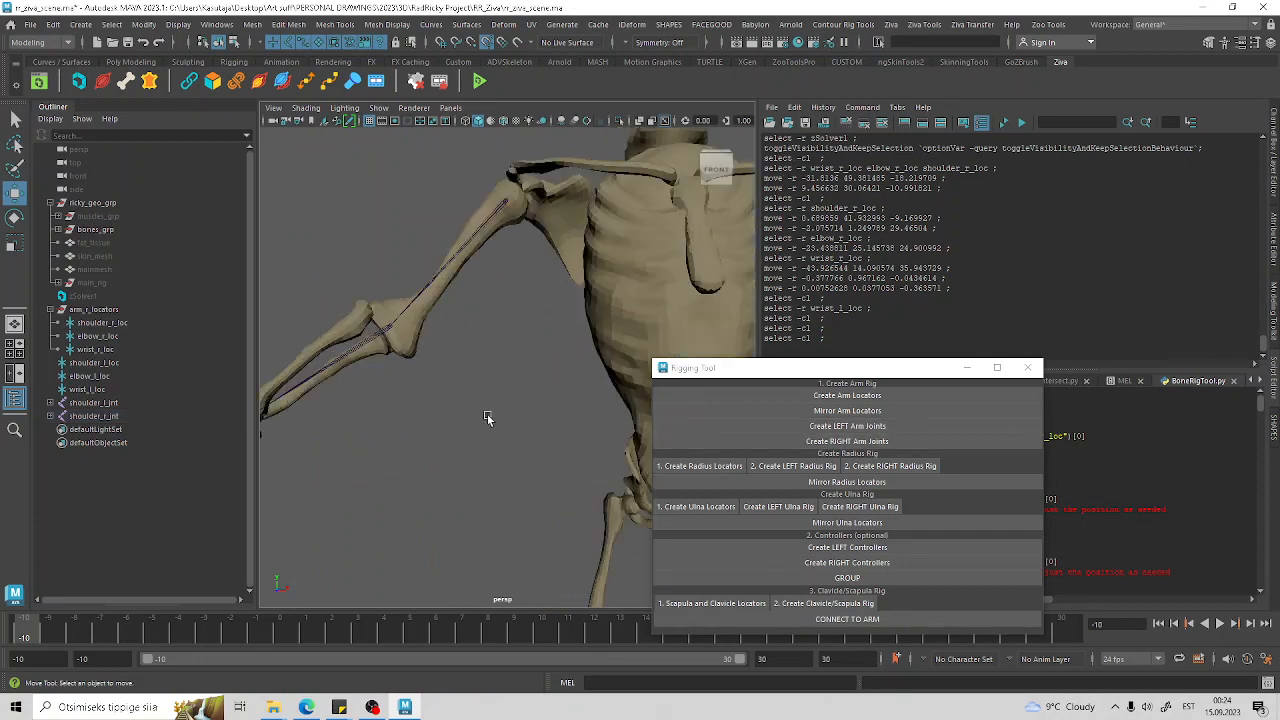
scroll(497, 363, "down", 3)
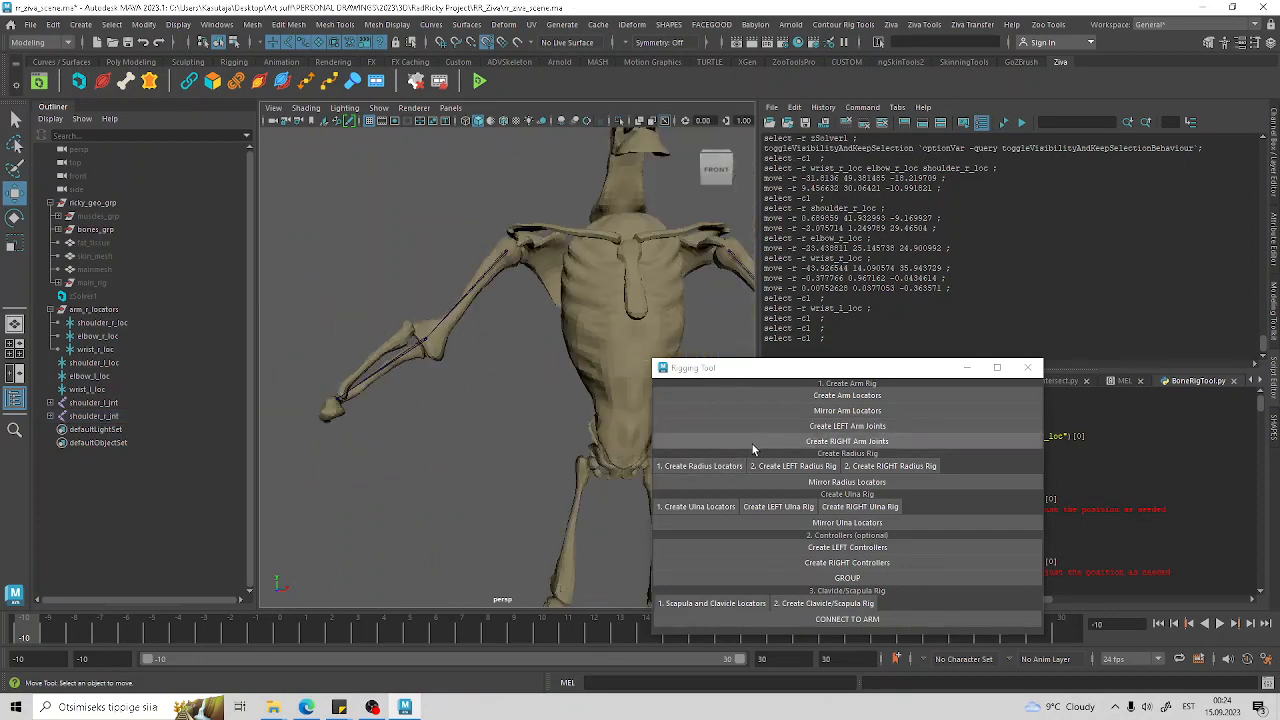
Step: Create the radius locators and the ulna locators for the right forearm
left_click_drag(546, 401, 694, 400, "alt")
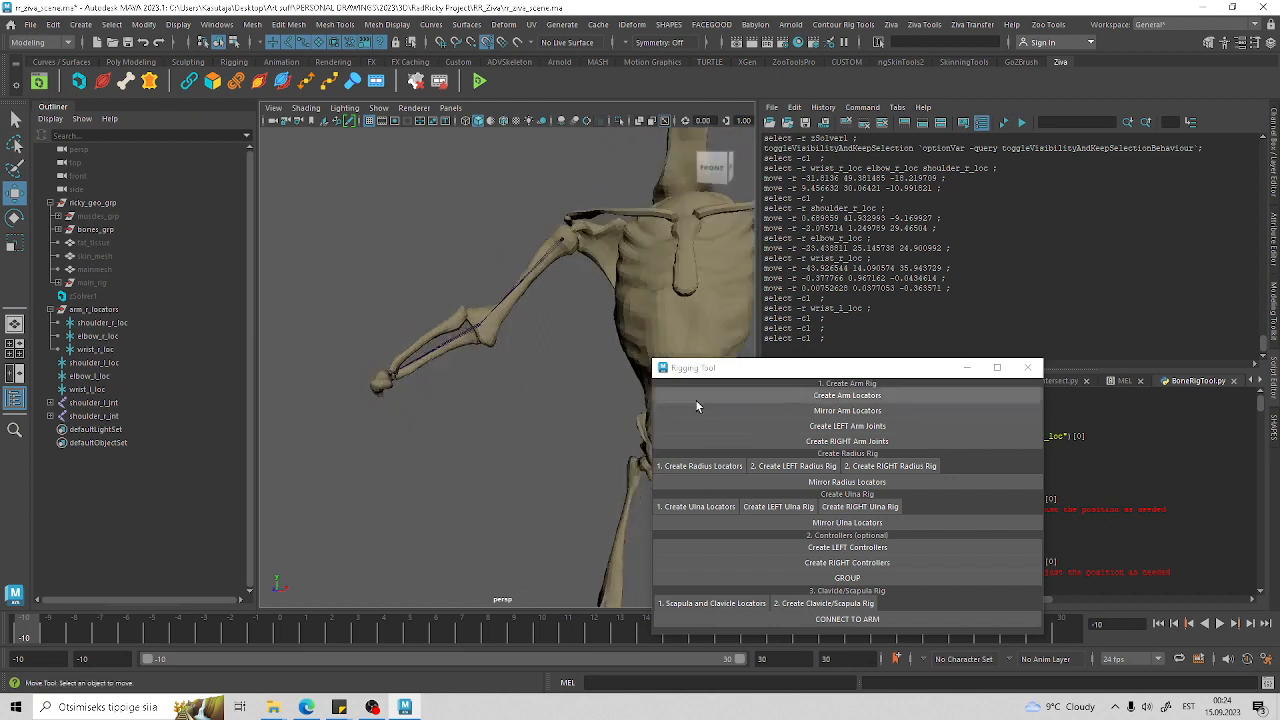
left_click(701, 467)
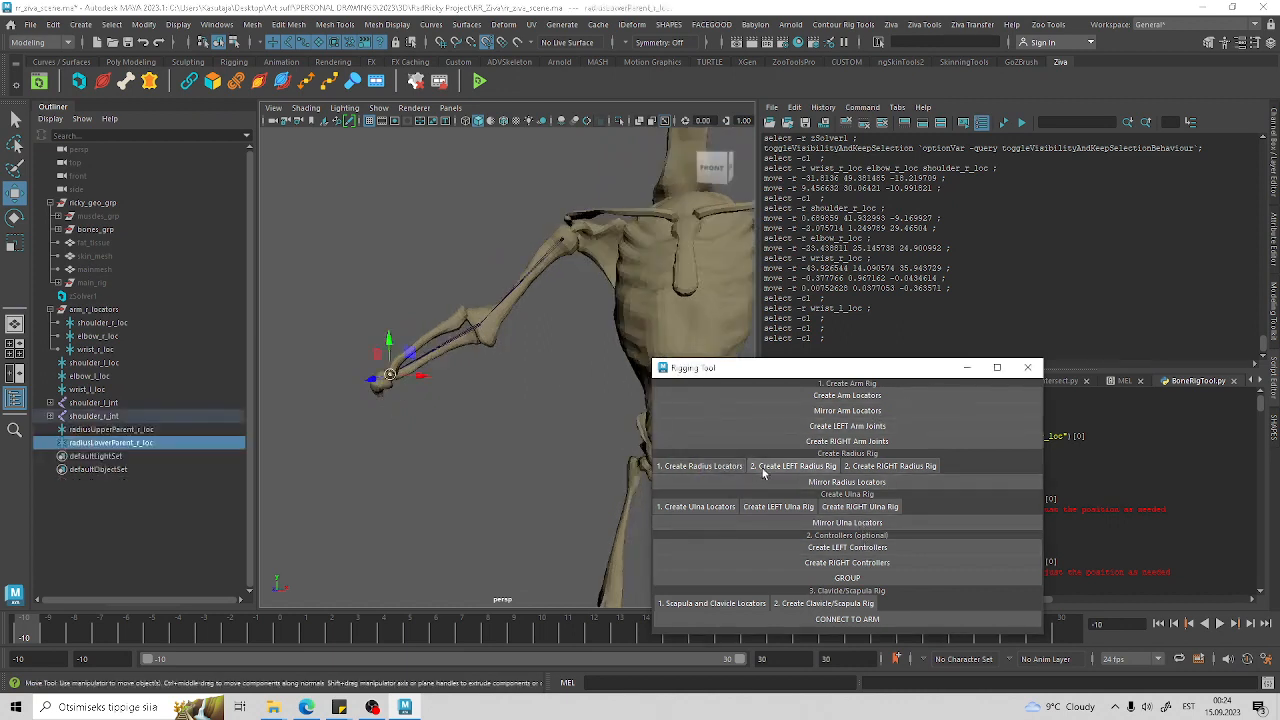
left_click(716, 507)
scroll(537, 428, "up", 3)
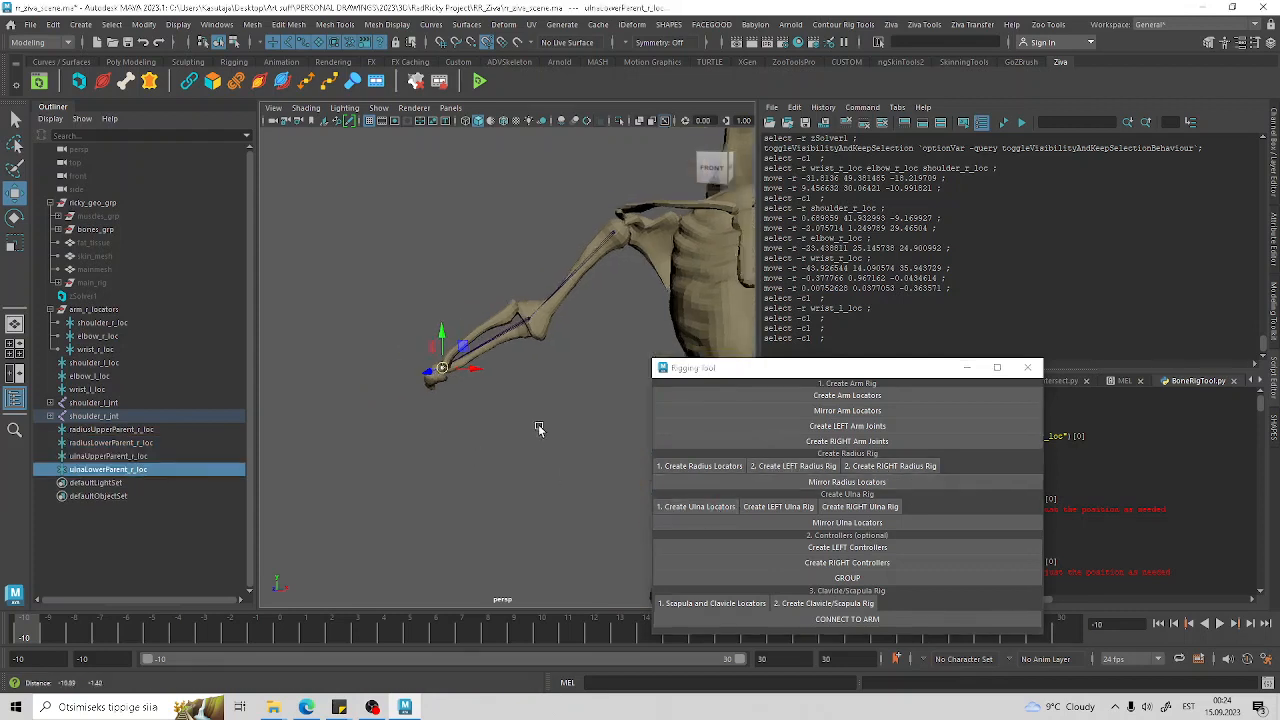
Step: Place radiusUpperParent_r_loc at the upper end of the right radius bone beside the elbow
scroll(548, 357, "up", 2)
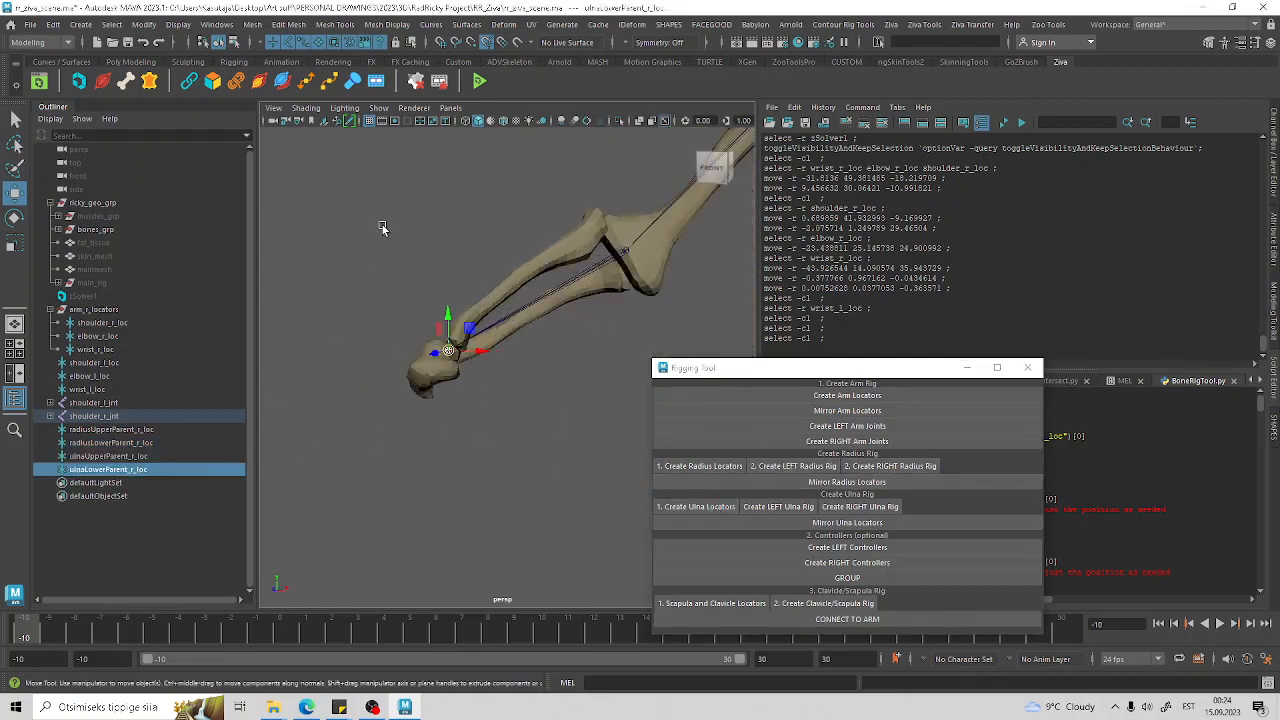
scroll(507, 373, "up", 5)
scroll(507, 373, "down", 5)
left_click(108, 430)
key("f")
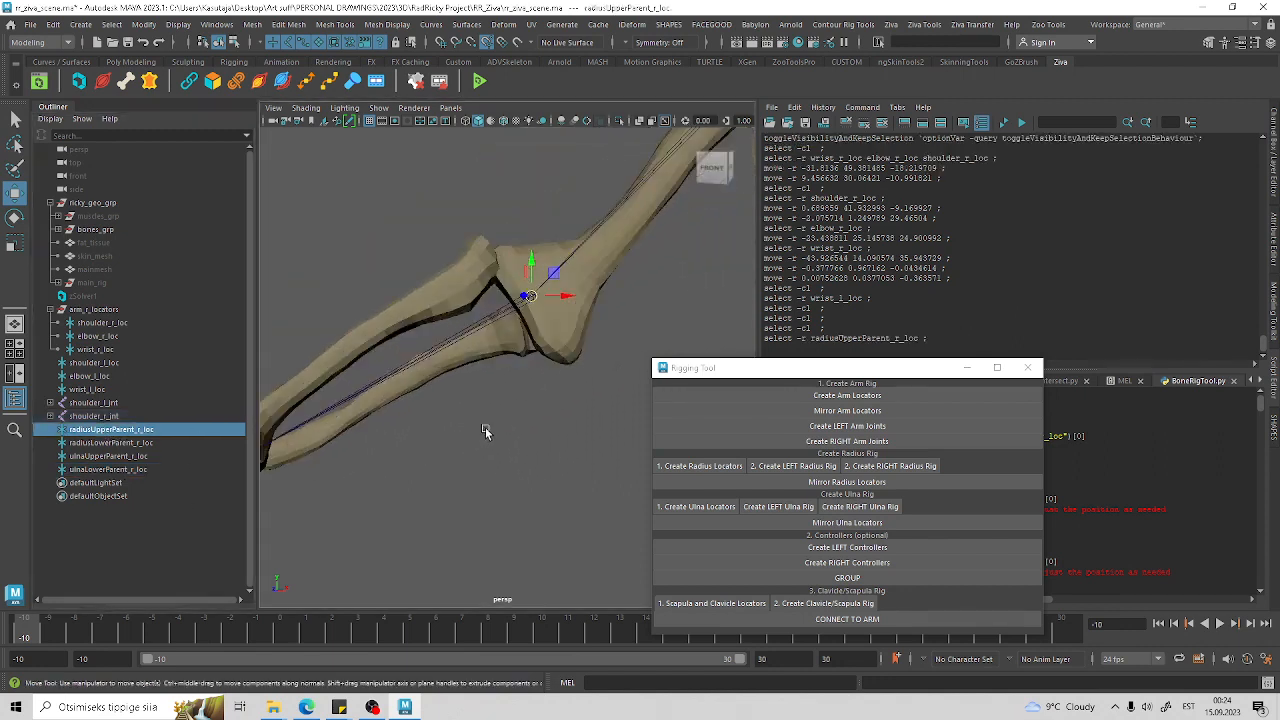
left_click_drag(516, 411, 538, 466, "alt")
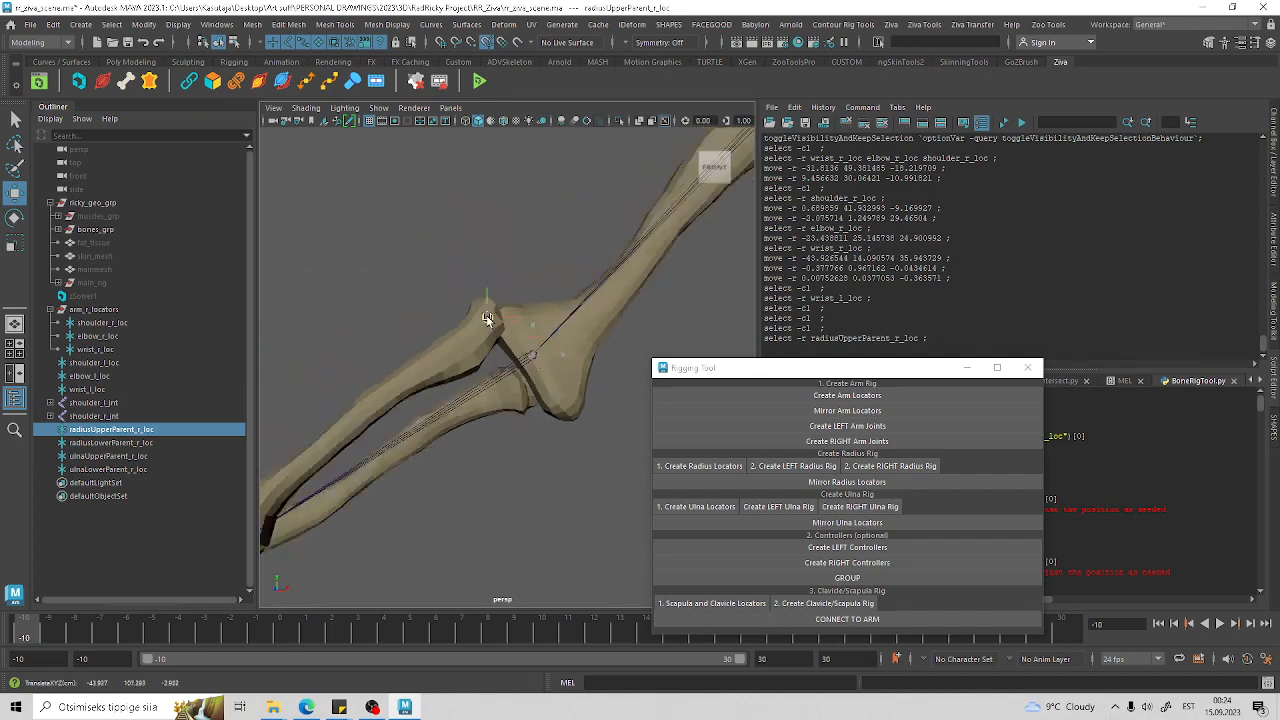
left_click_drag(486, 318, 466, 457)
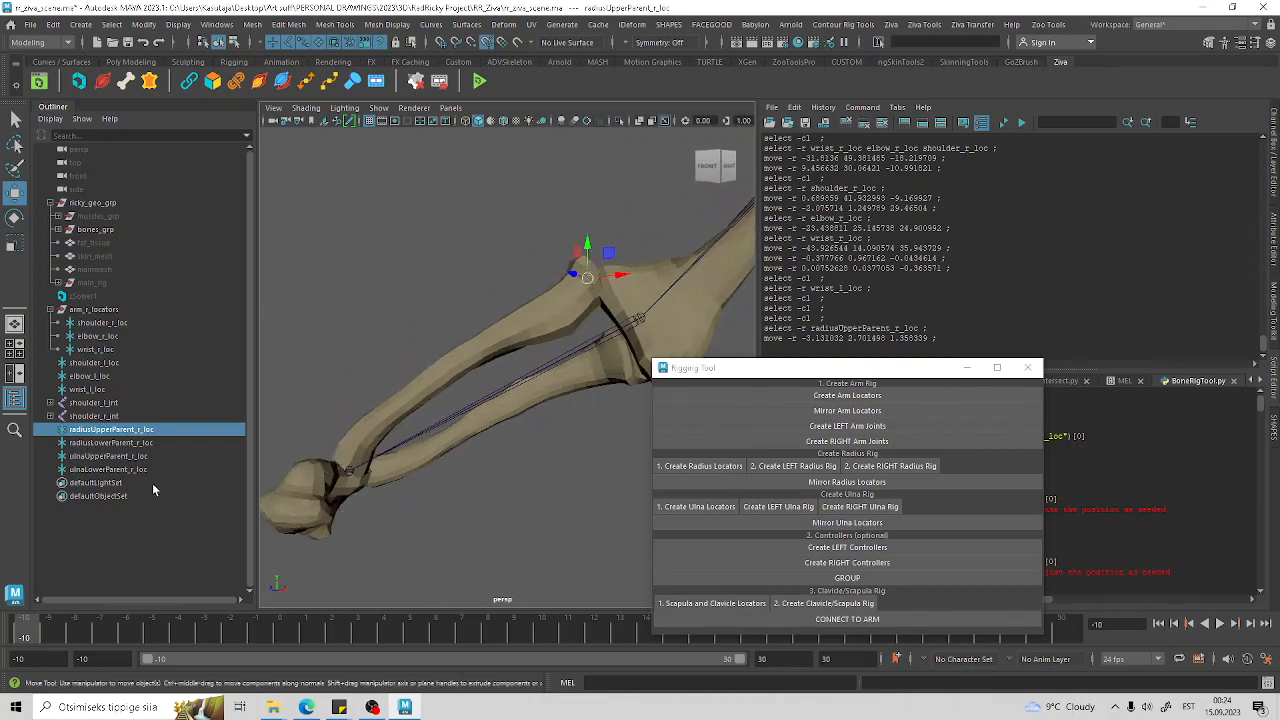
Step: Move ulnaUpperParent_r_loc onto the upper end of the right ulna bone at the elbow
left_click(128, 457)
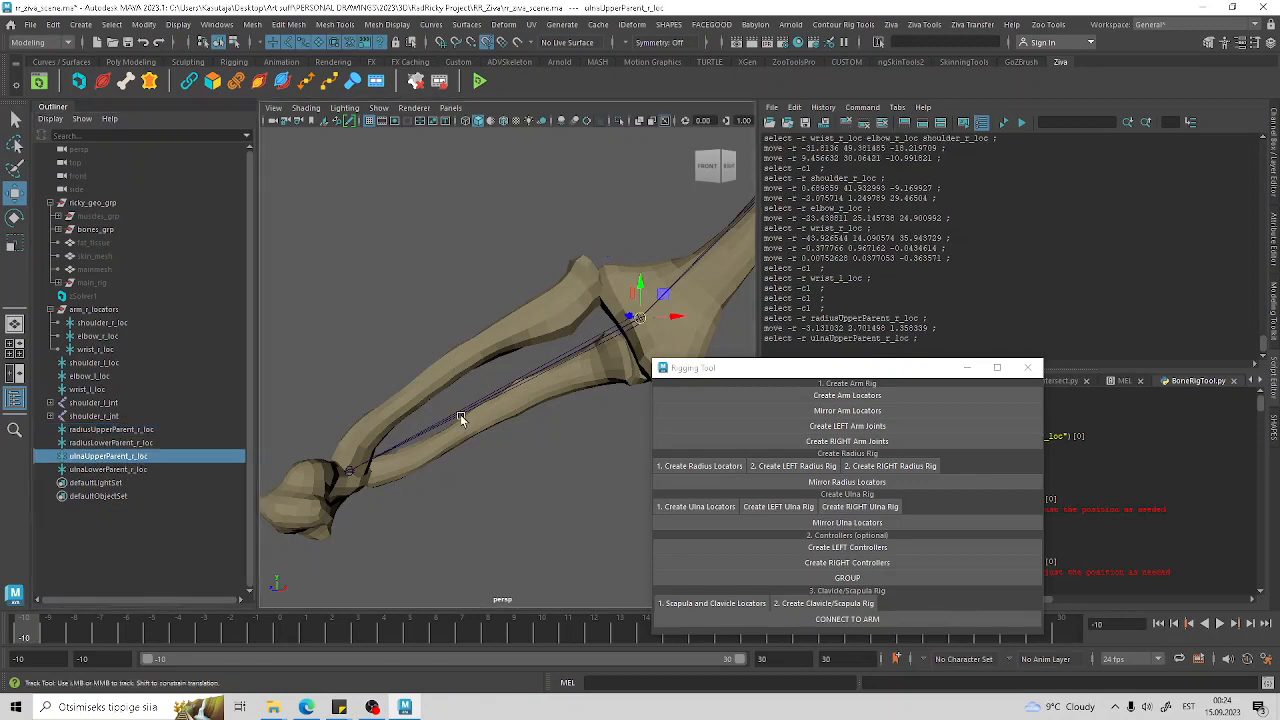
left_click_drag(460, 414, 415, 303, "alt")
left_click(387, 279)
left_click_drag(424, 307, 513, 431, "alt")
Step: Place ulnaLowerParent_r_loc at the lower end of the right ulna beside the wrist, refining it from a second angle
left_click(175, 467)
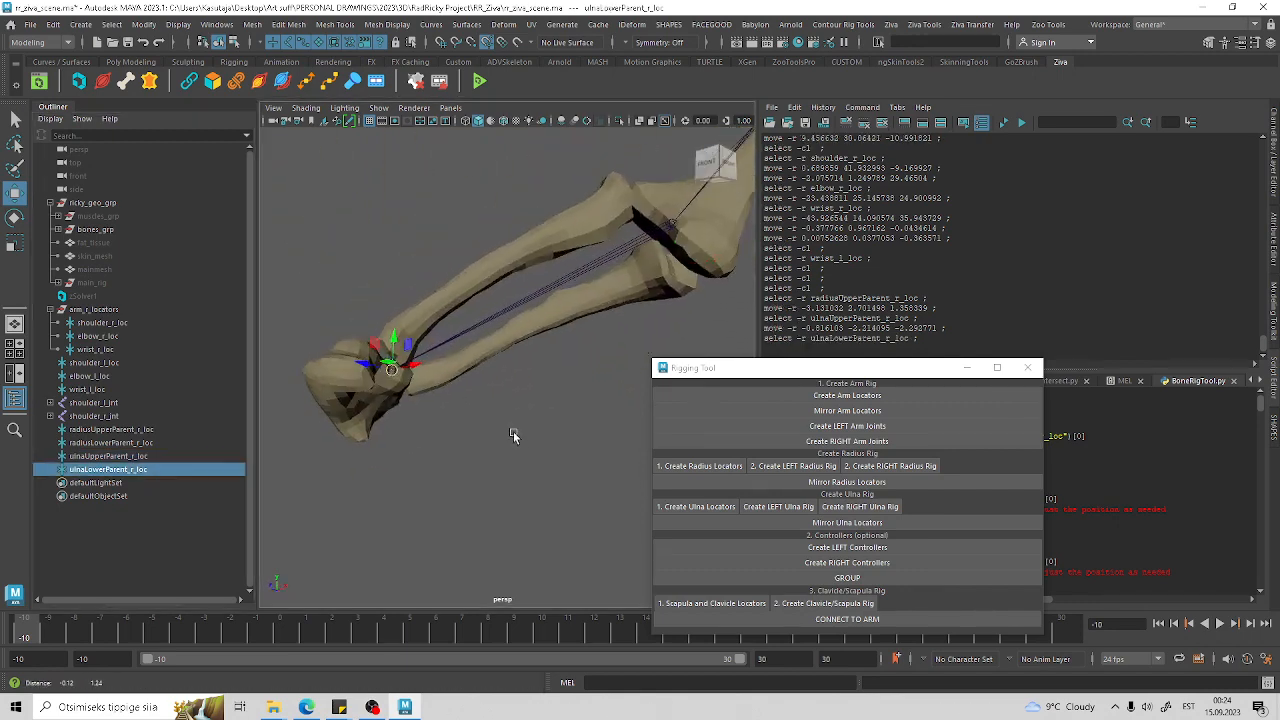
scroll(349, 392, "up", 5)
scroll(349, 392, "down", 5)
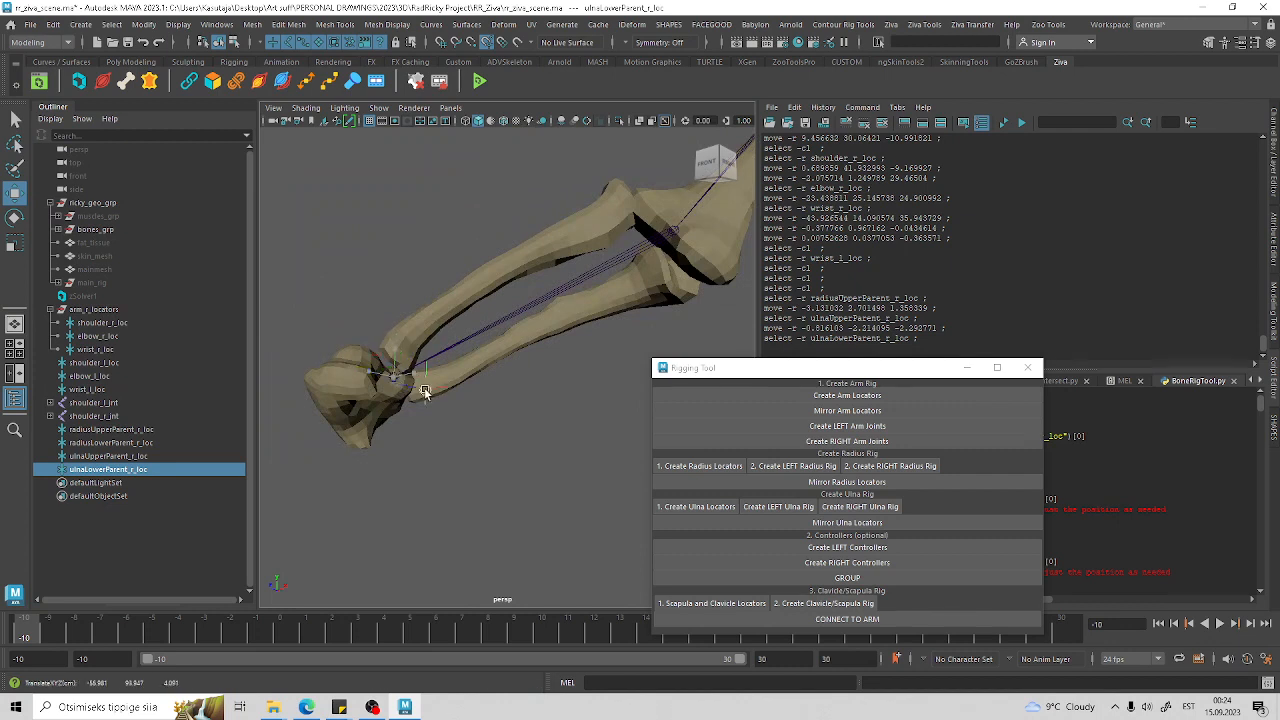
left_click_drag(421, 386, 422, 387)
left_click_drag(428, 398, 518, 390, "alt")
scroll(499, 389, "up", 4)
left_click_drag(428, 385, 420, 387)
Step: Check ulnaUpperParent_r_loc at the elbow and place radiusLowerParent_r_loc at the lower end of the right radius near the wrist
left_click(108, 456)
key("f")
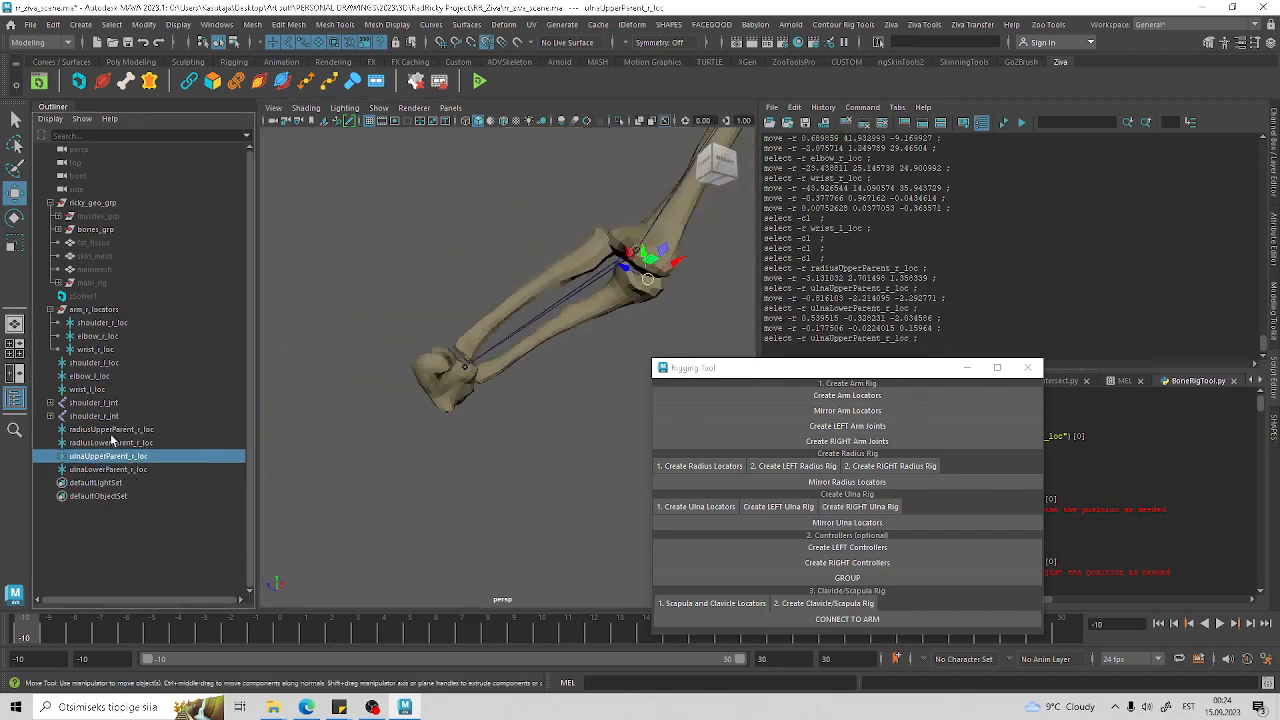
left_click(112, 442)
key("f")
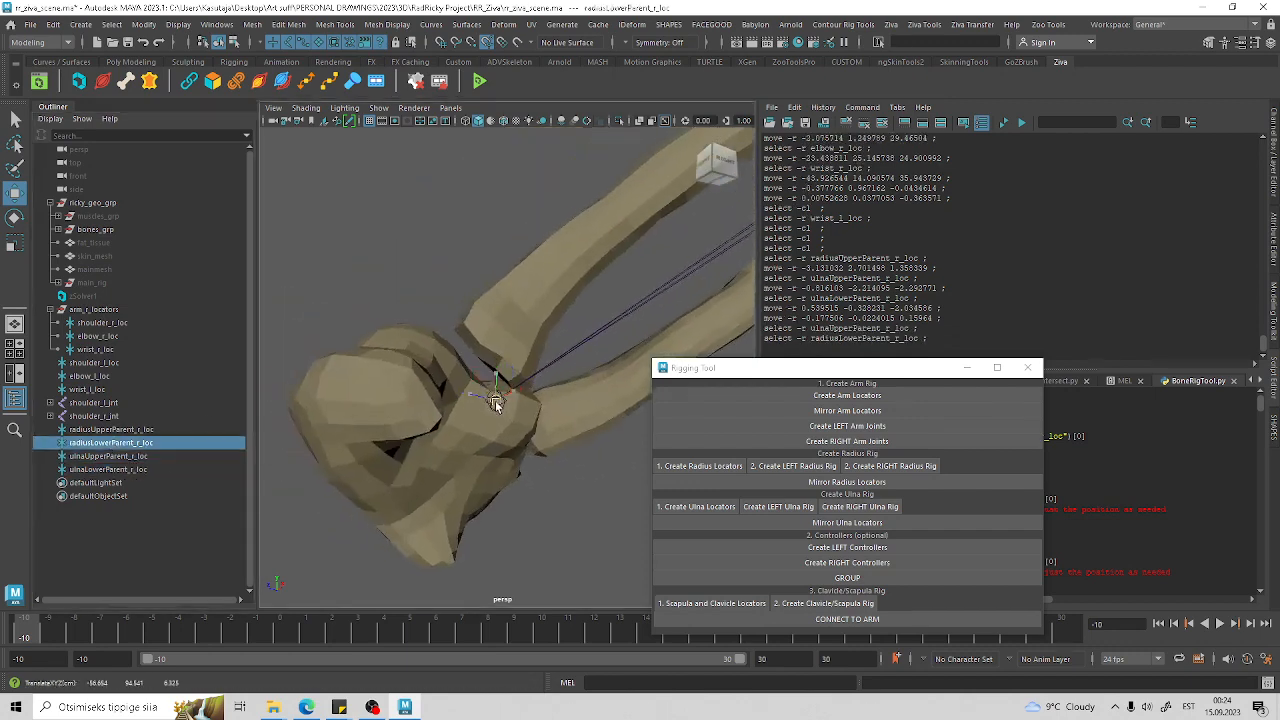
left_click_drag(504, 350, 505, 347)
scroll(530, 347, "down", 5)
middle_click_drag(548, 393, 533, 423, "alt")
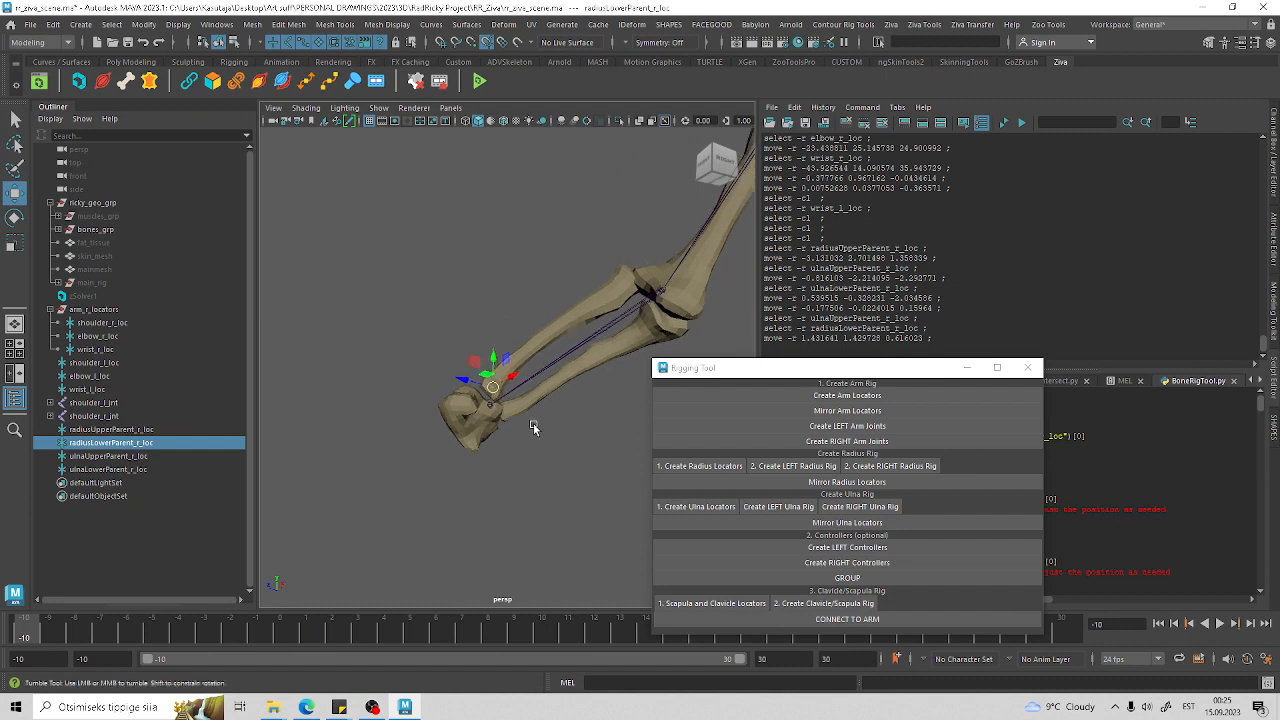
left_click_drag(536, 424, 488, 453, "alt")
middle_click_drag(489, 453, 428, 389, "alt")
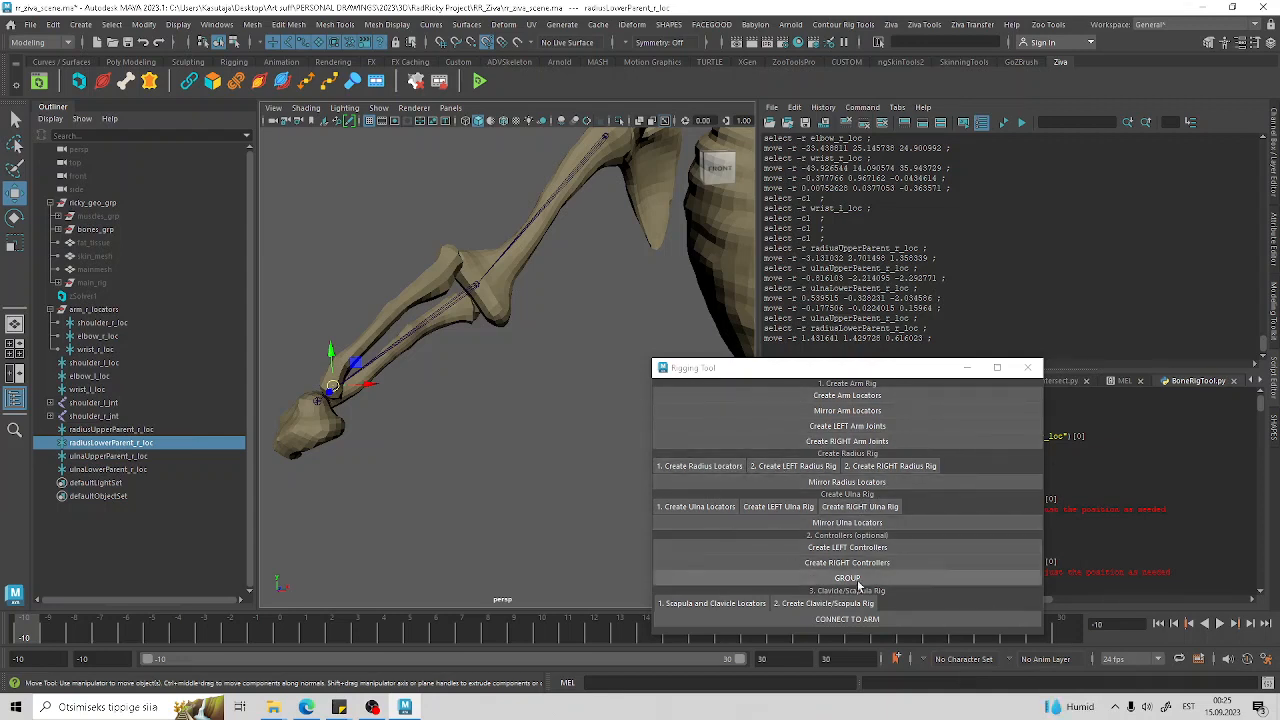
Step: Mirror the radius locators and the ulna locators to the left forearm
scroll(504, 436, "down", 4)
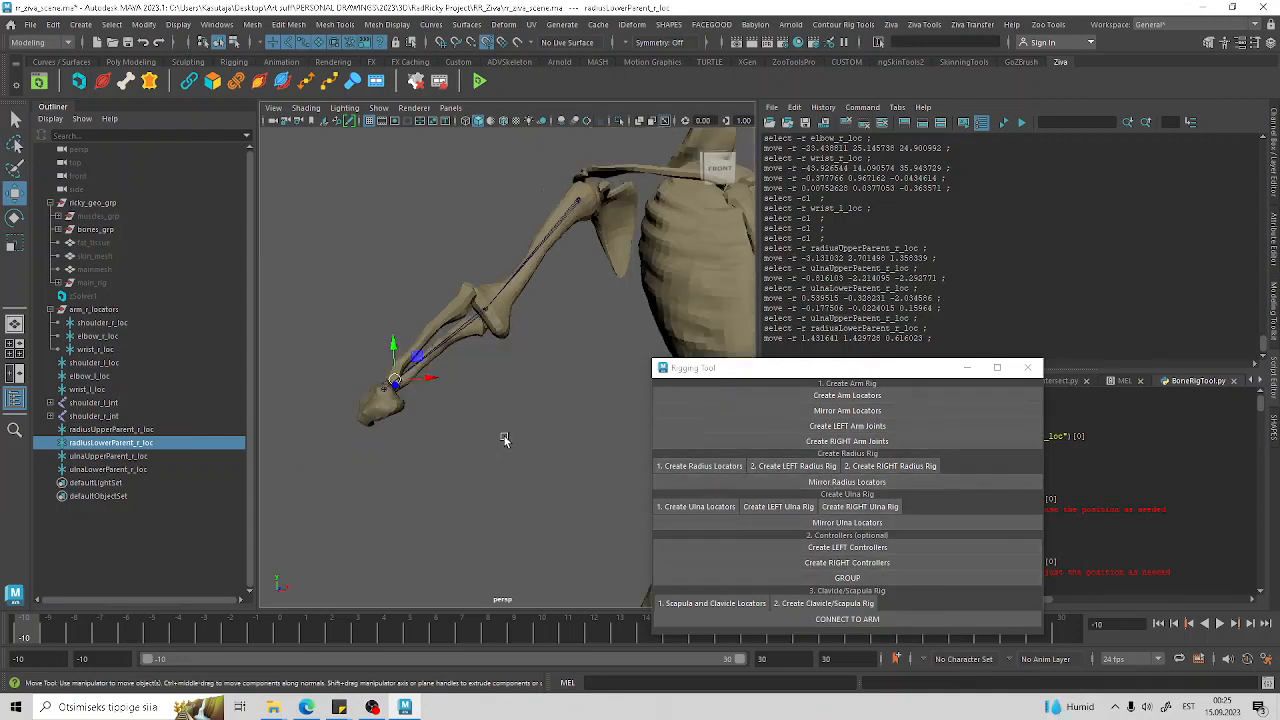
left_click_drag(504, 436, 530, 430, "alt")
middle_click_drag(530, 430, 382, 445, "alt")
left_click_drag(382, 445, 434, 426, "alt")
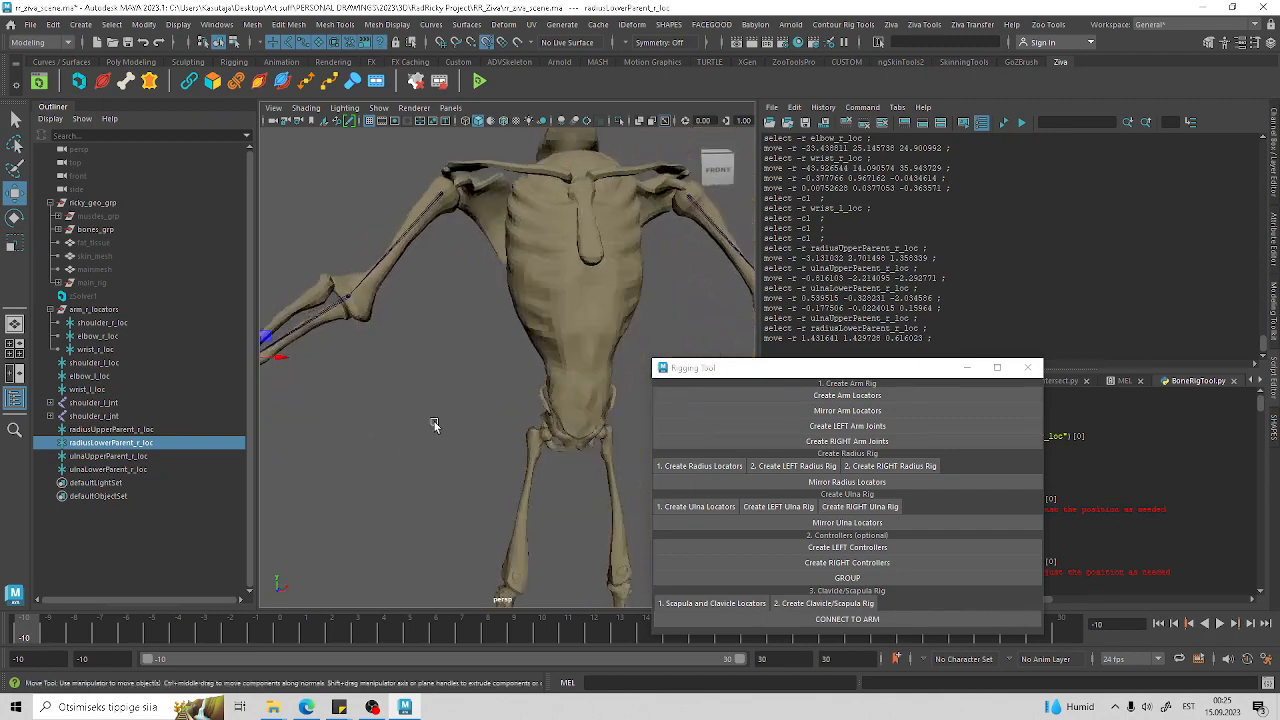
middle_click_drag(434, 426, 344, 403, "alt")
left_click(882, 487)
left_click_drag(444, 397, 600, 405, "alt")
left_click(847, 522)
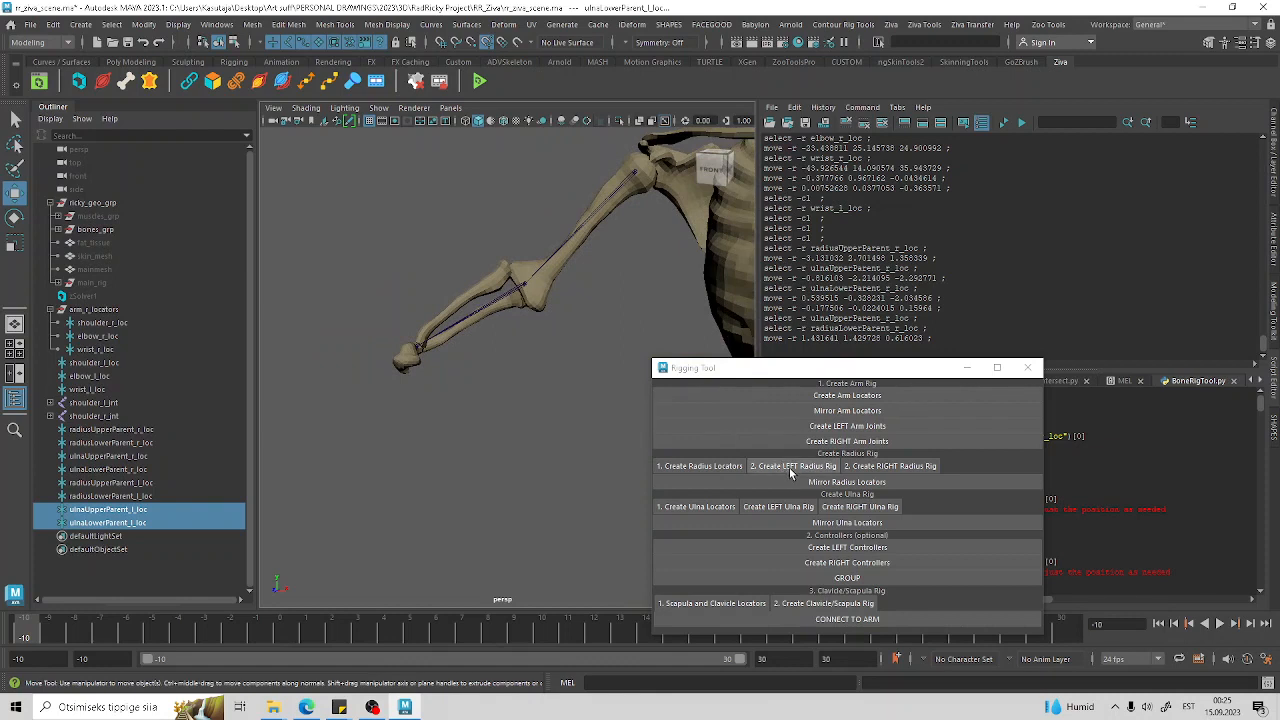
Step: Create the left and right radius rigs and inspect the new joint inside the right radius bone
left_click(790, 470)
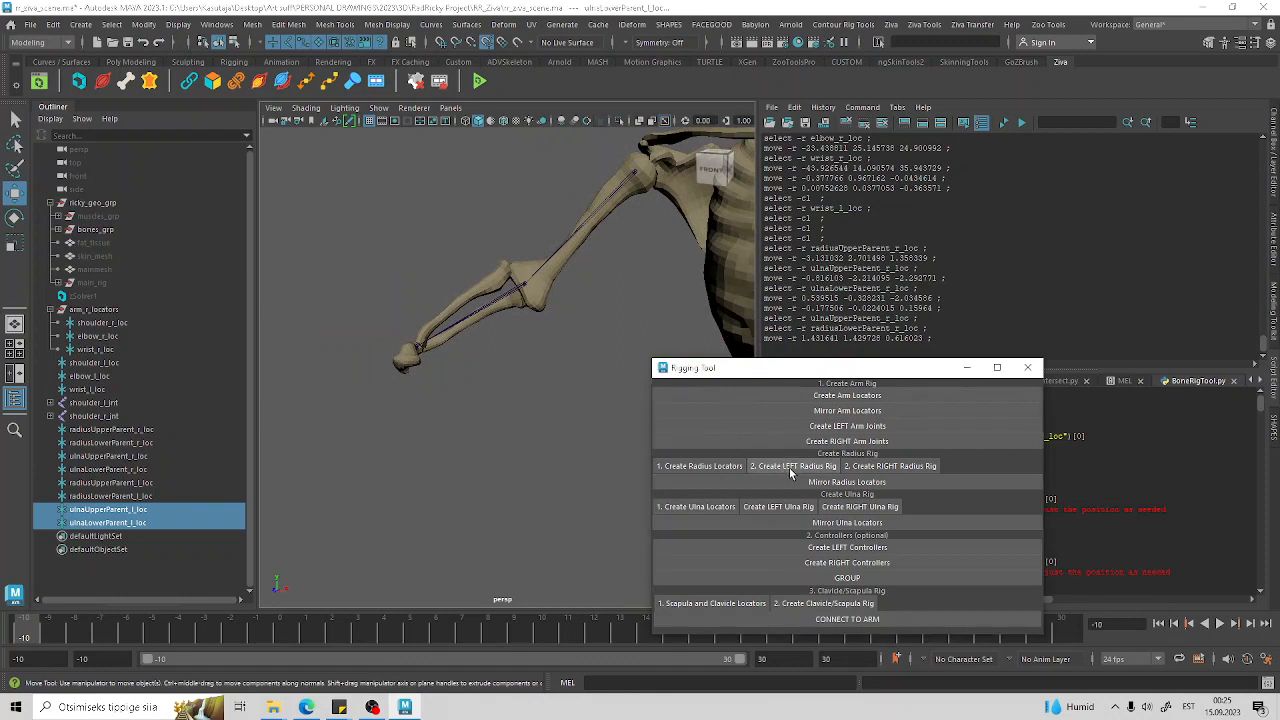
left_click(910, 467)
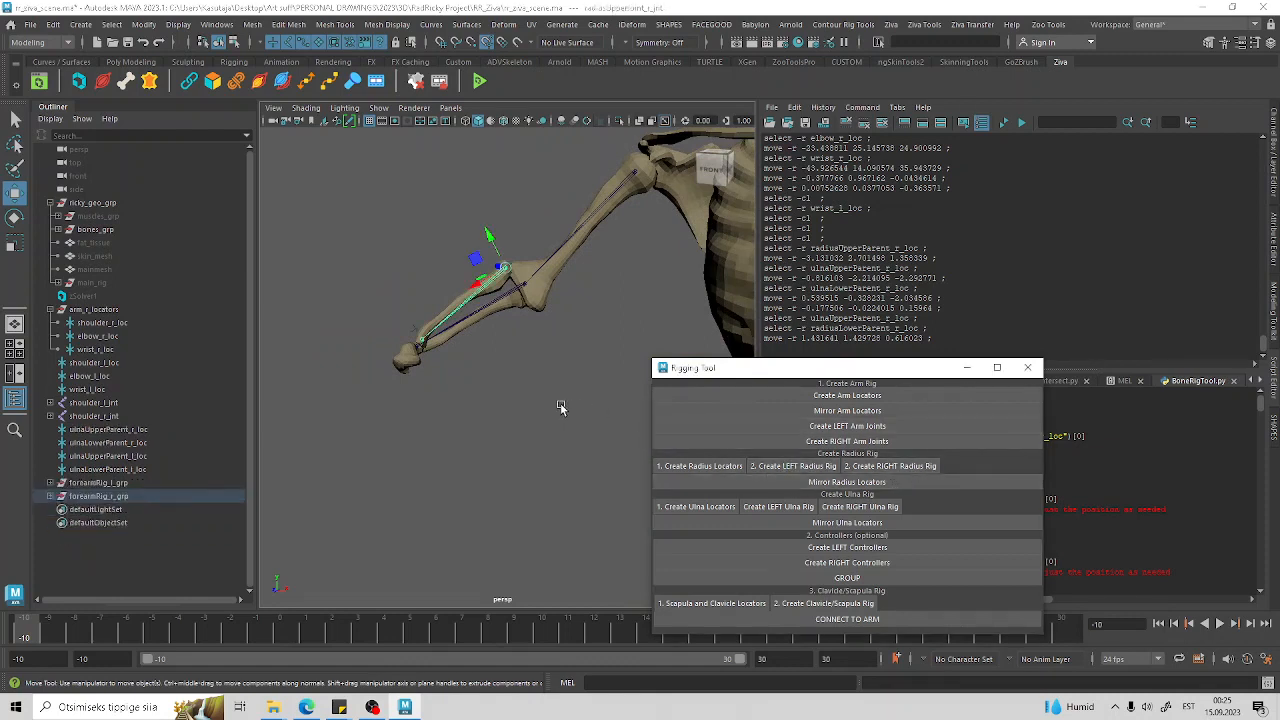
mouse_move(481, 376)
left_mouse_down("alt")
mouse_move(508, 427)
mouse_move(458, 377)
left_mouse_up("alt")
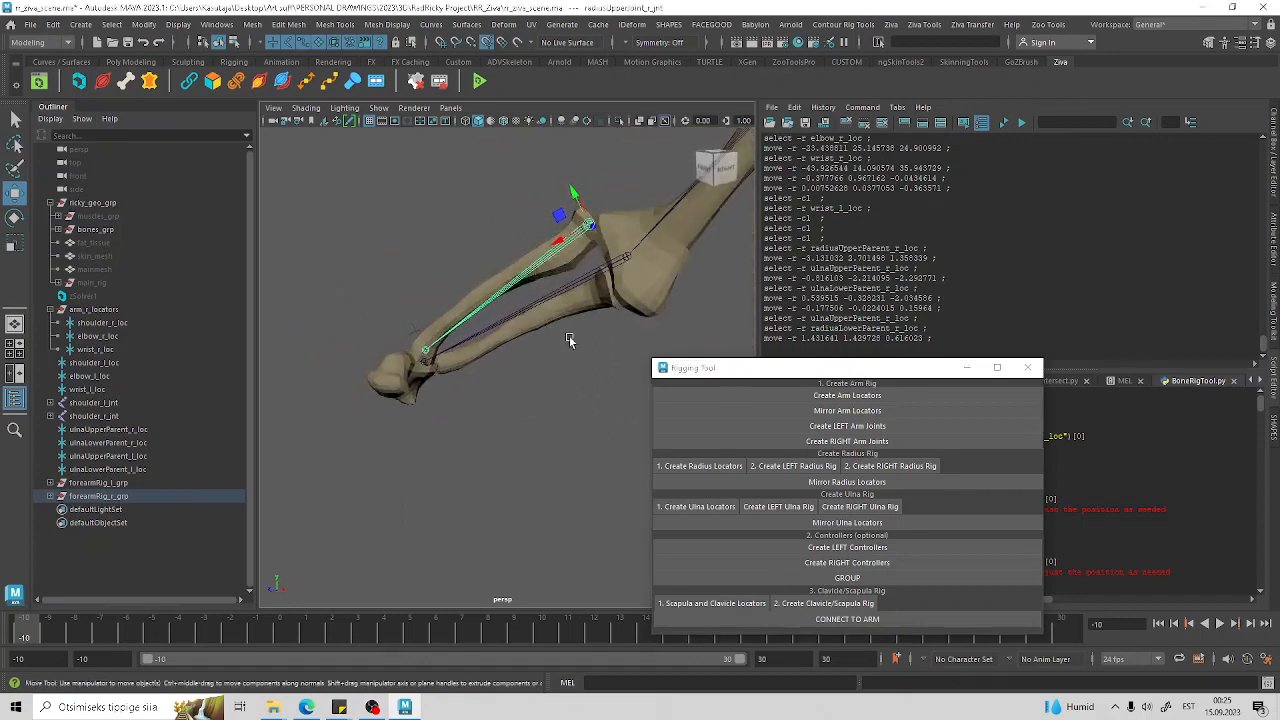
Step: Create the left and right ulna rigs and inspect the right forearm joints
left_click(793, 507)
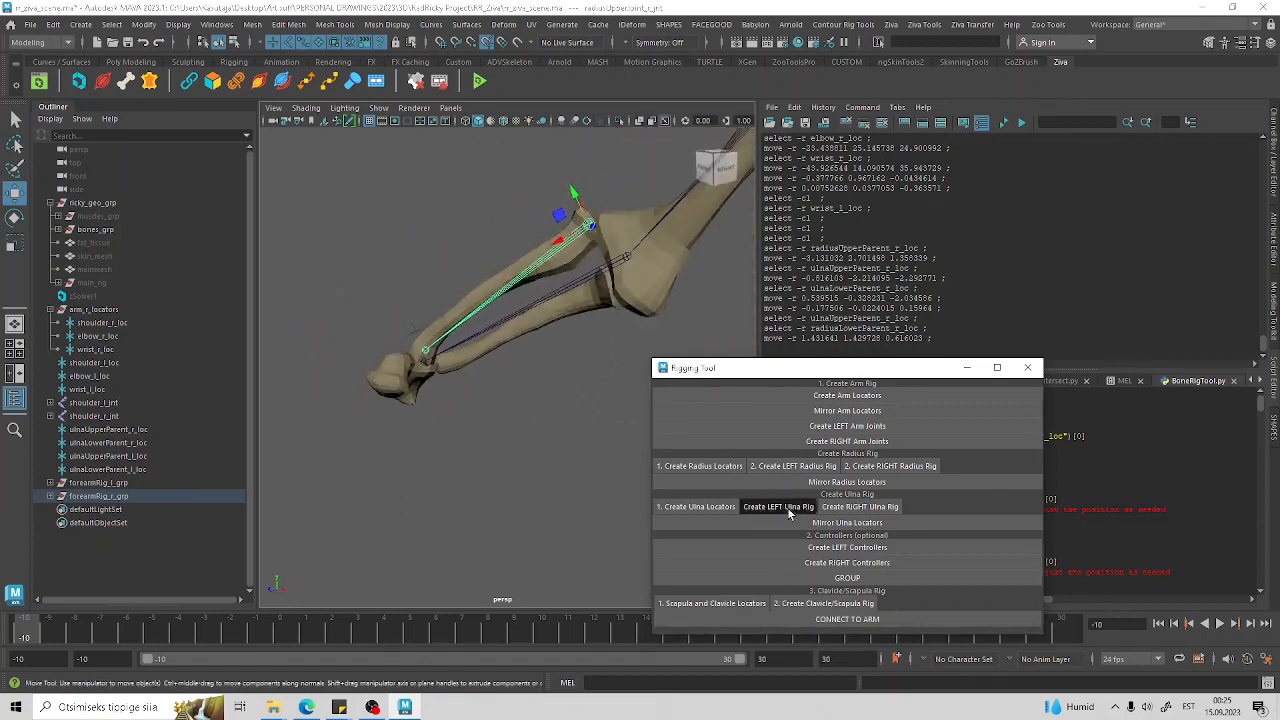
left_click(870, 507)
mouse_move(549, 434)
left_mouse_down("alt")
mouse_move(534, 440)
mouse_move(557, 446)
left_mouse_up("alt")
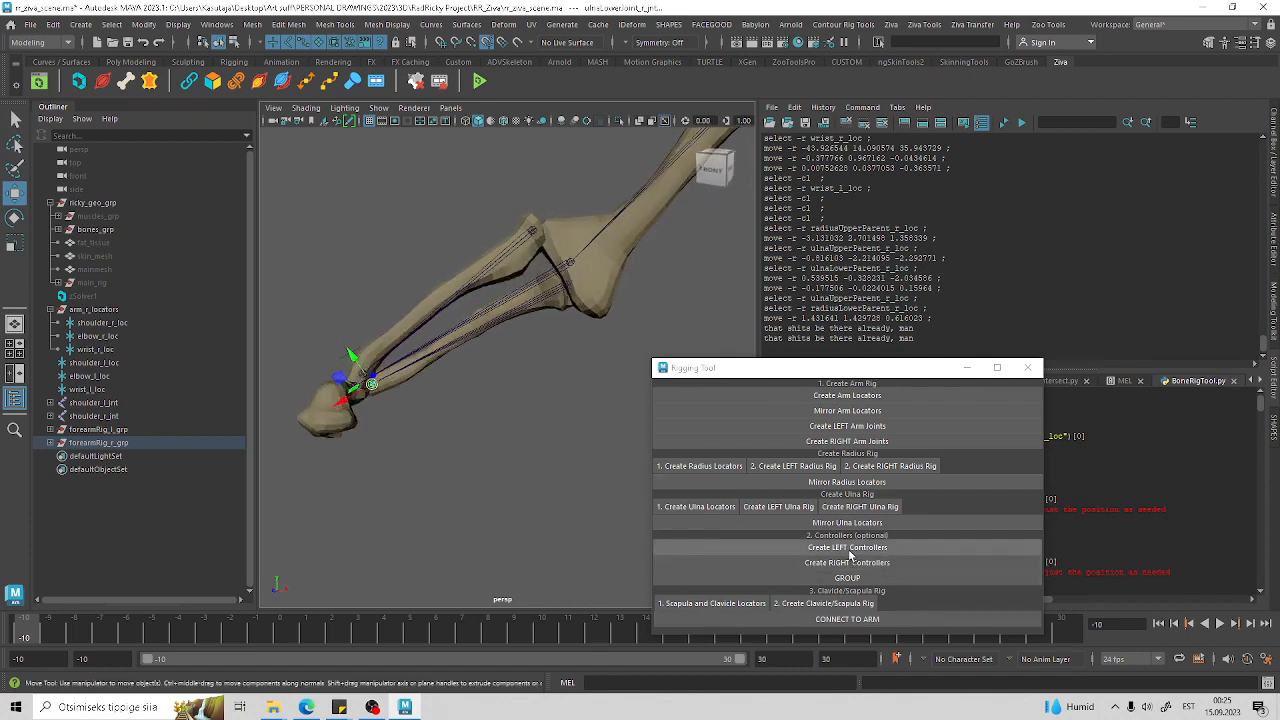
left_click_drag(538, 508, 570, 497, "alt")
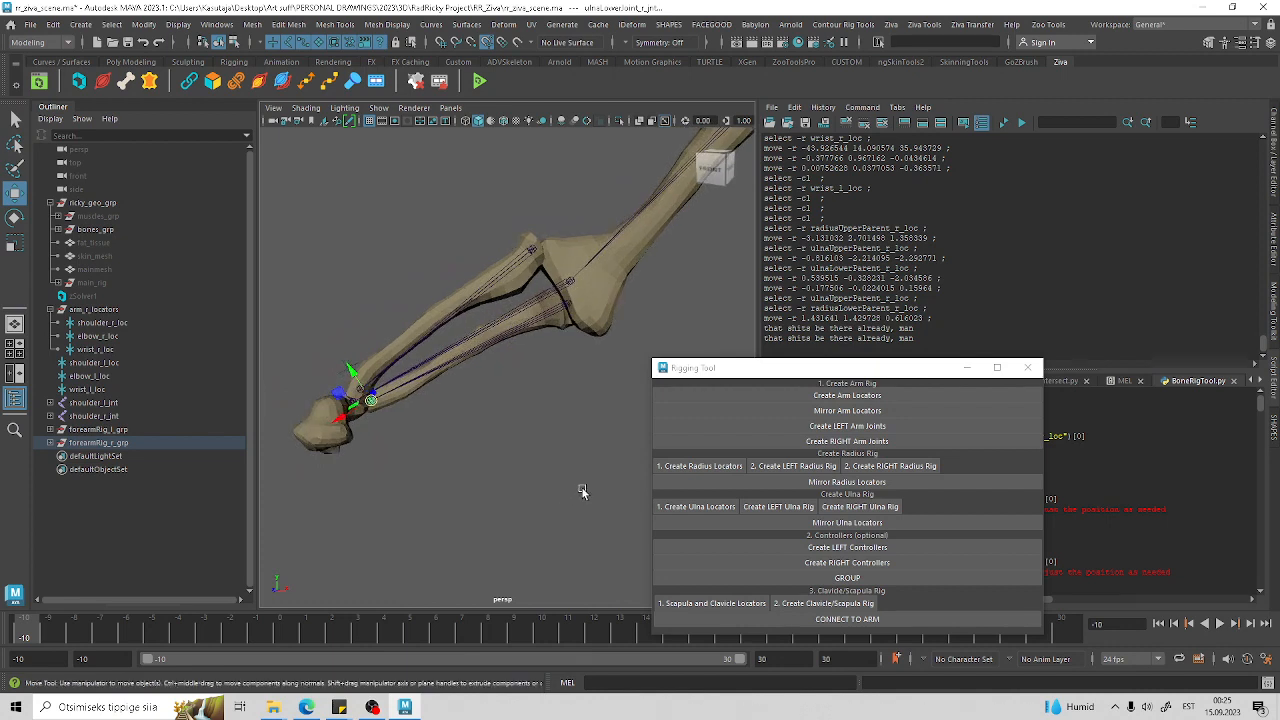
Step: Create the left and right wrist controllers and group the arm rig parts
left_click(889, 550)
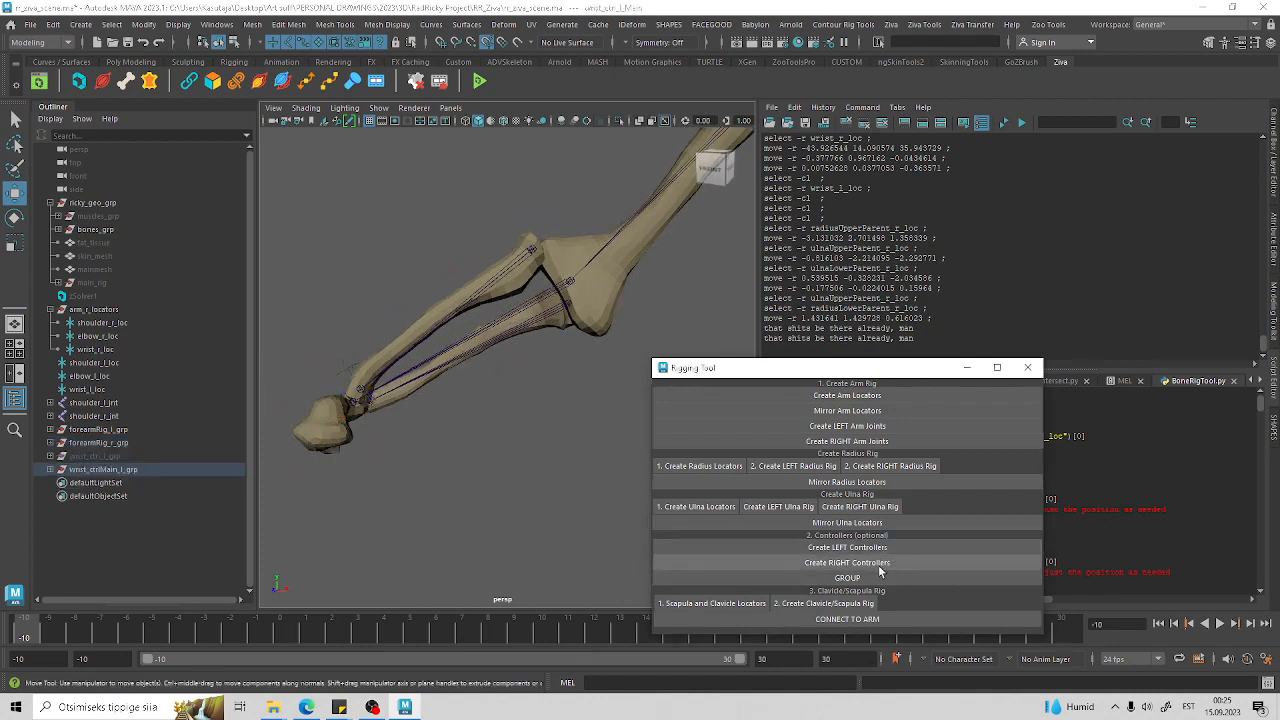
left_click(879, 565)
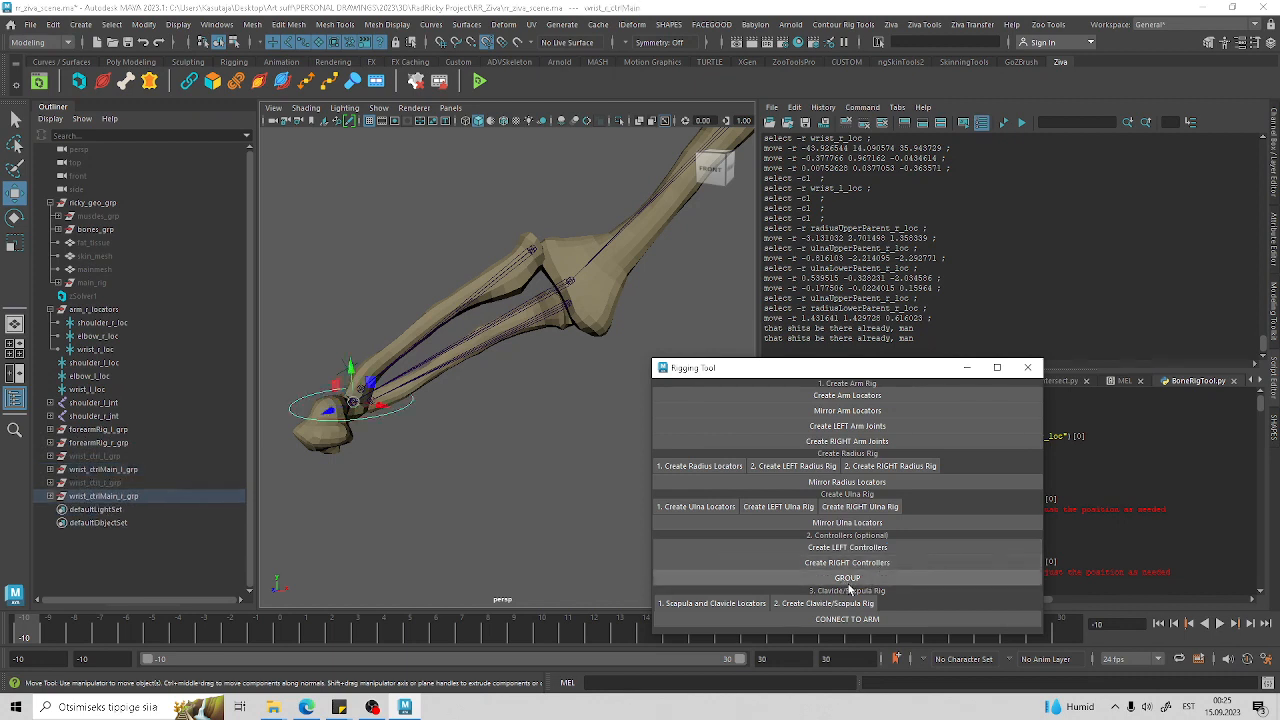
left_click(848, 579)
left_click_drag(477, 477, 538, 459, "alt")
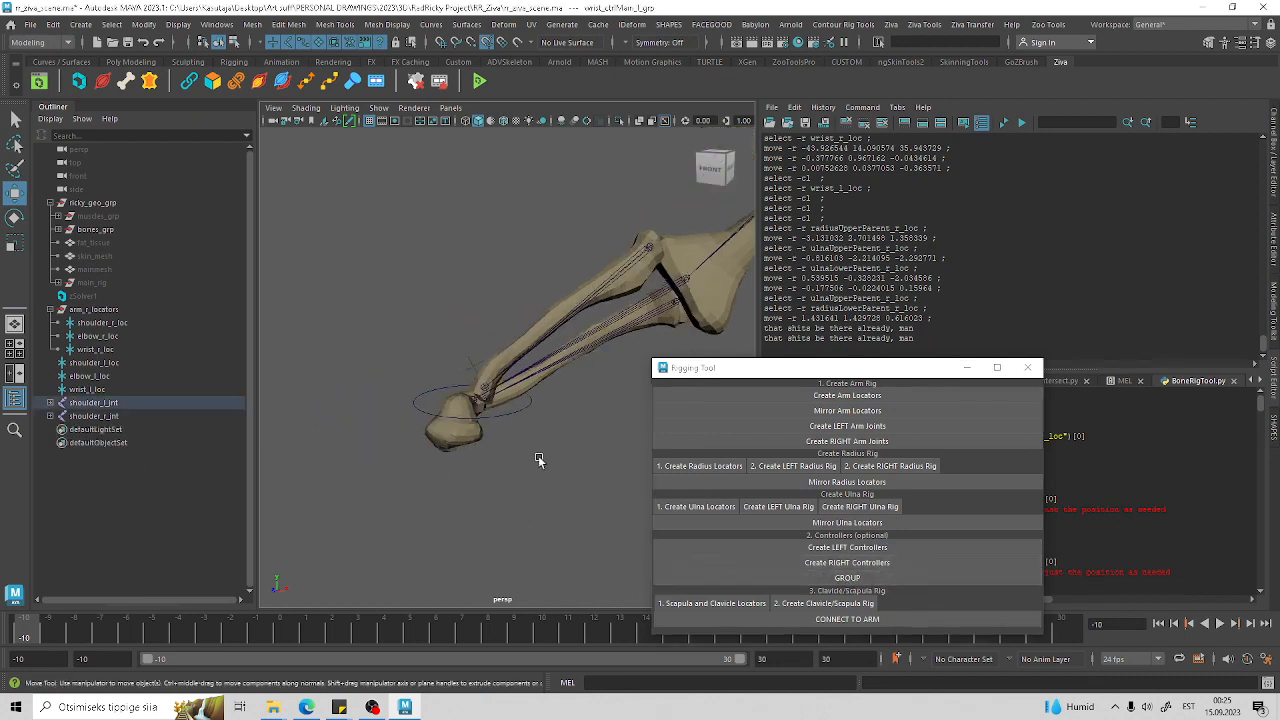
Step: Select the right wrist controller wrist_r_ctrlMain to examine it, then clear the selection
left_click(518, 433)
left_click(508, 413)
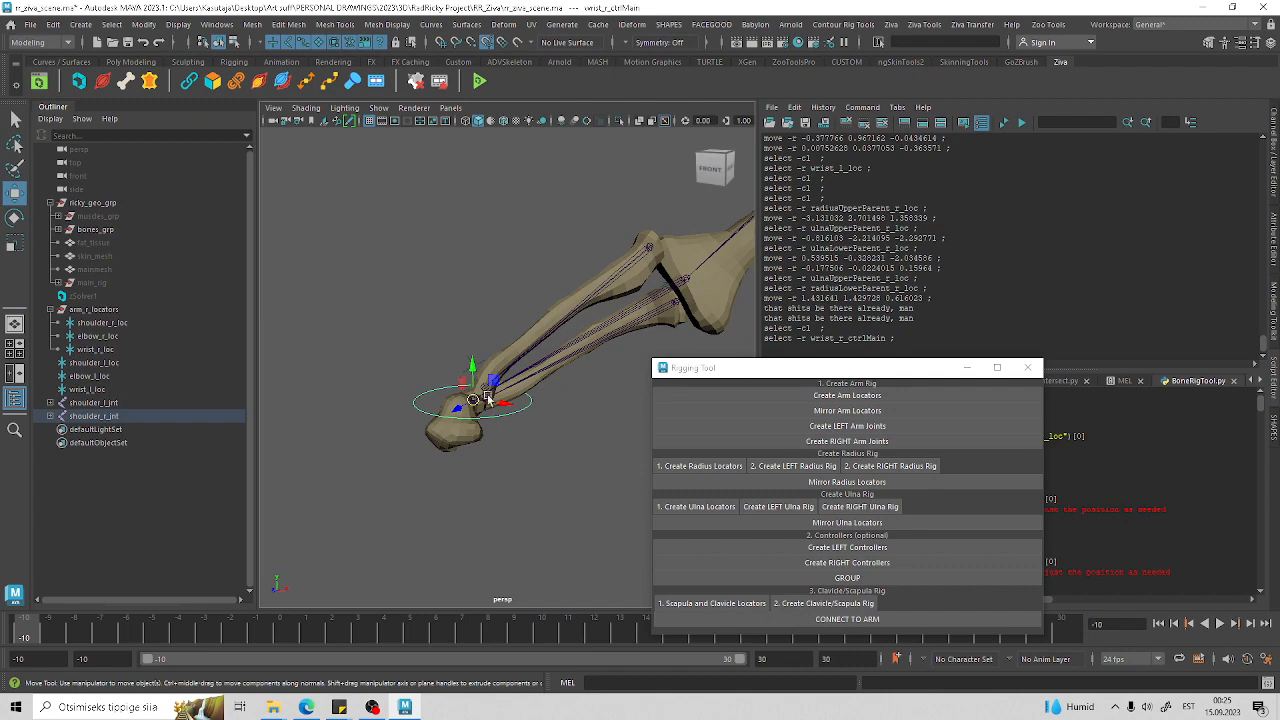
left_click(569, 433)
Step: Bind r_humerus_bone to the selected joint shoulder_r_jnt with Bind Skin, using the closest distance method and 5 max influences
left_click_drag(569, 433, 485, 315, "alt")
left_click(482, 318)
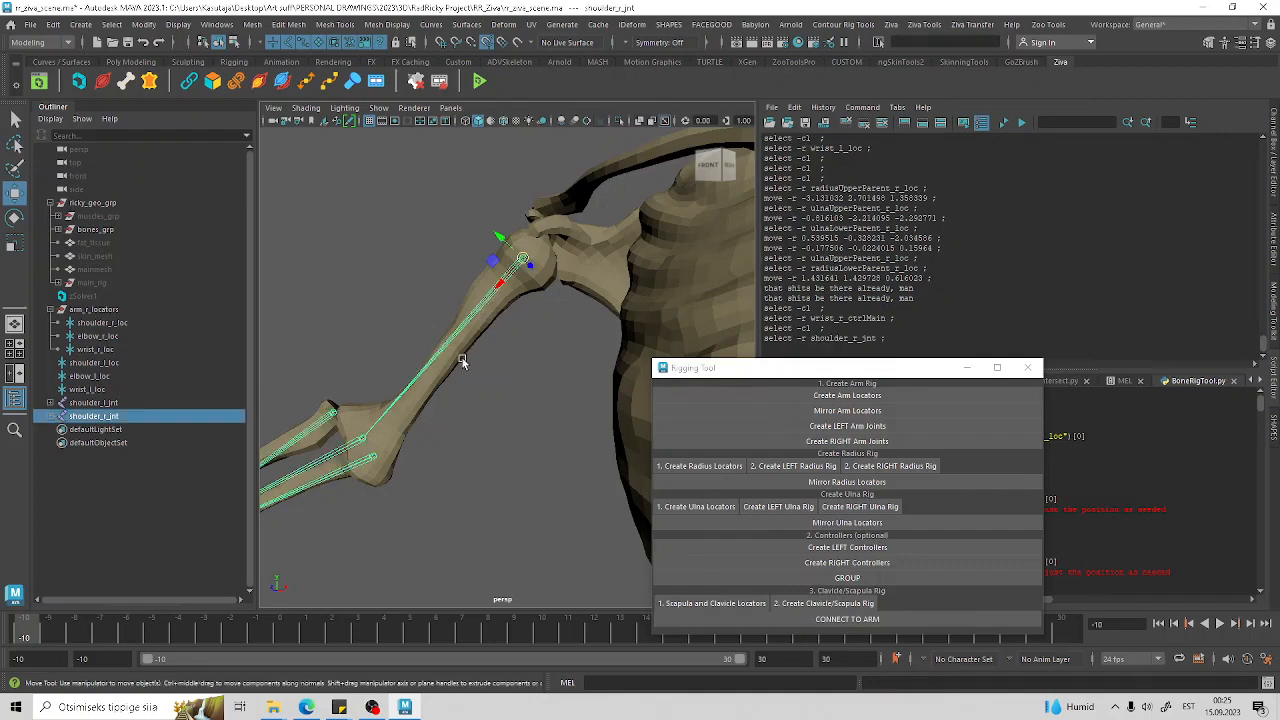
left_click(453, 358, "shift")
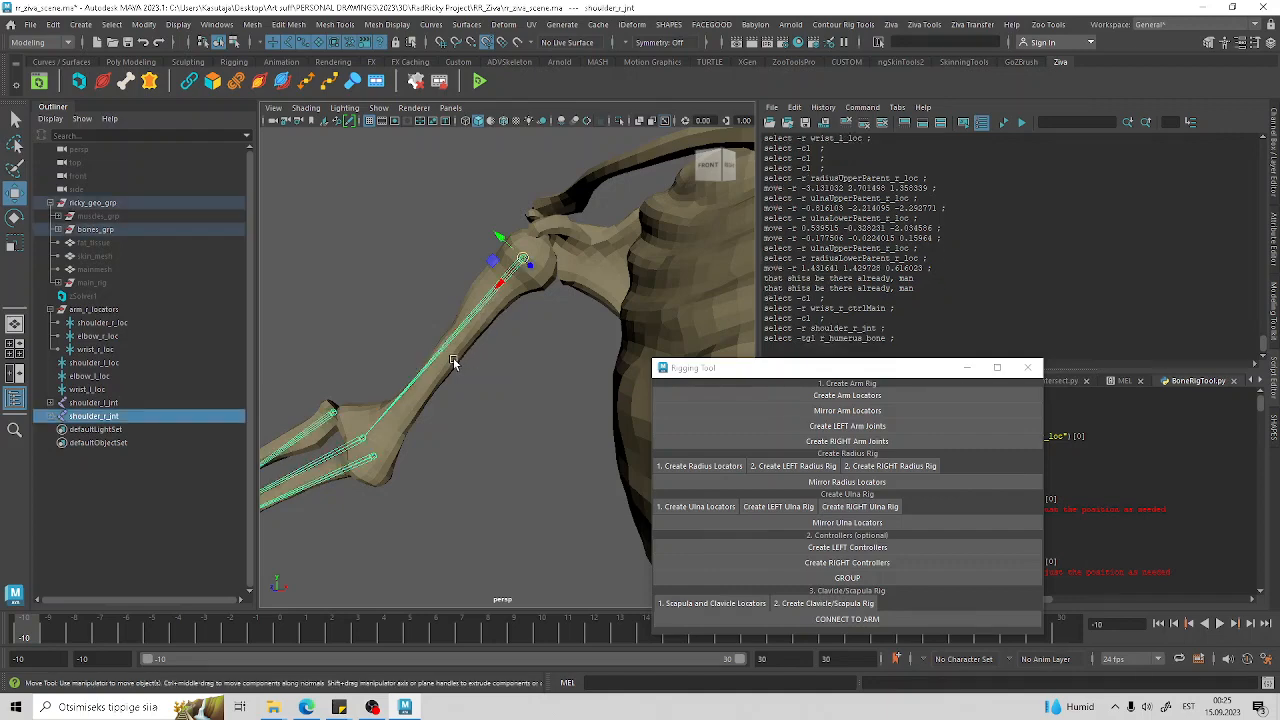
left_click(252, 24)
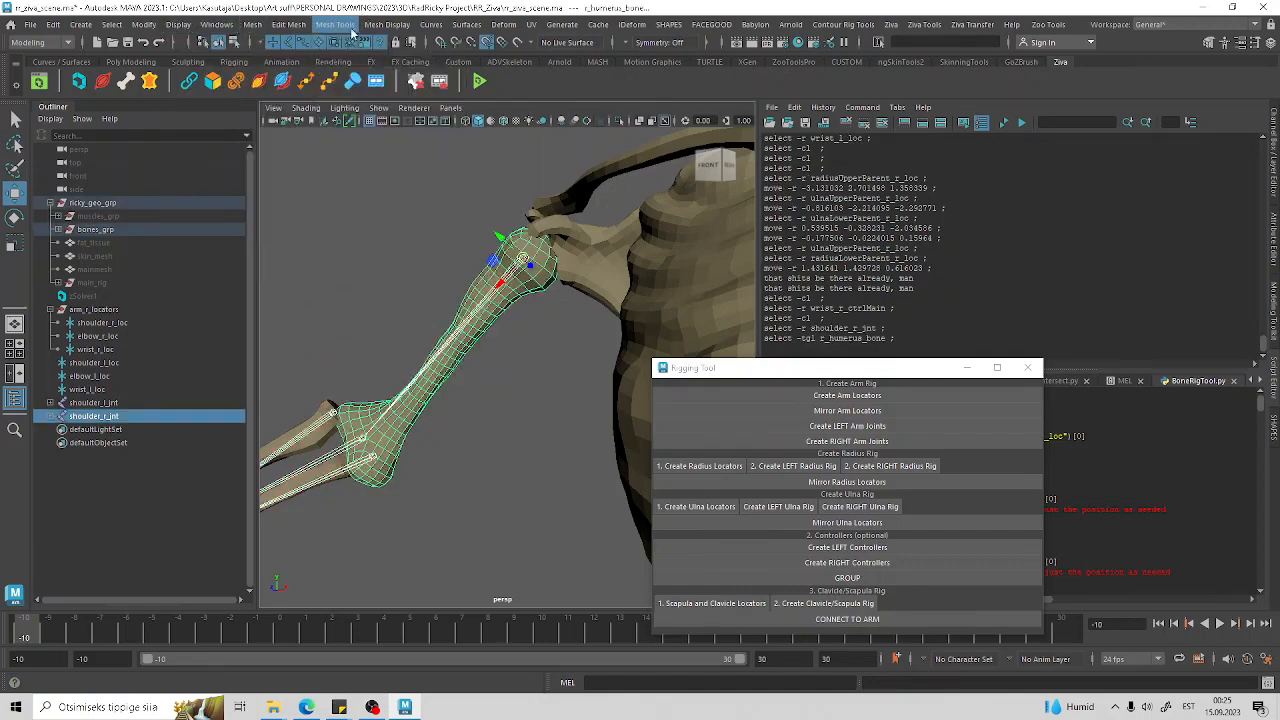
left_click(338, 24)
left_click(40, 43)
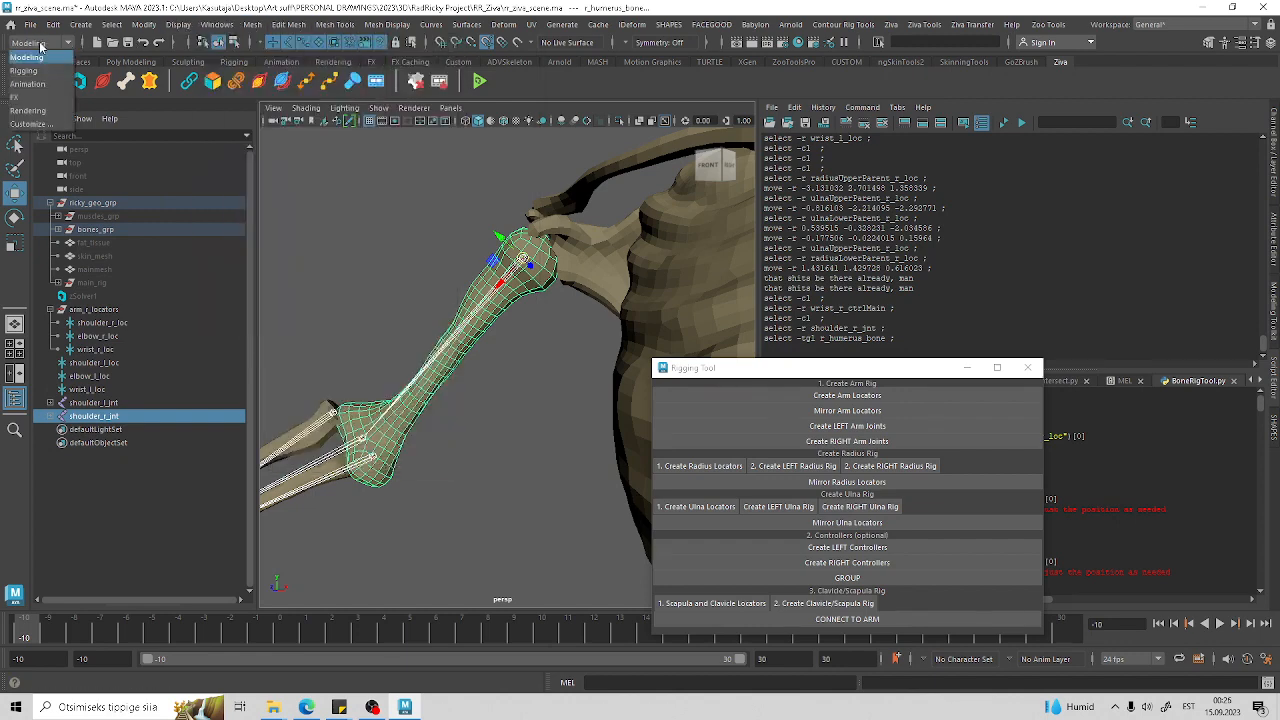
left_click(24, 71)
left_click(284, 24)
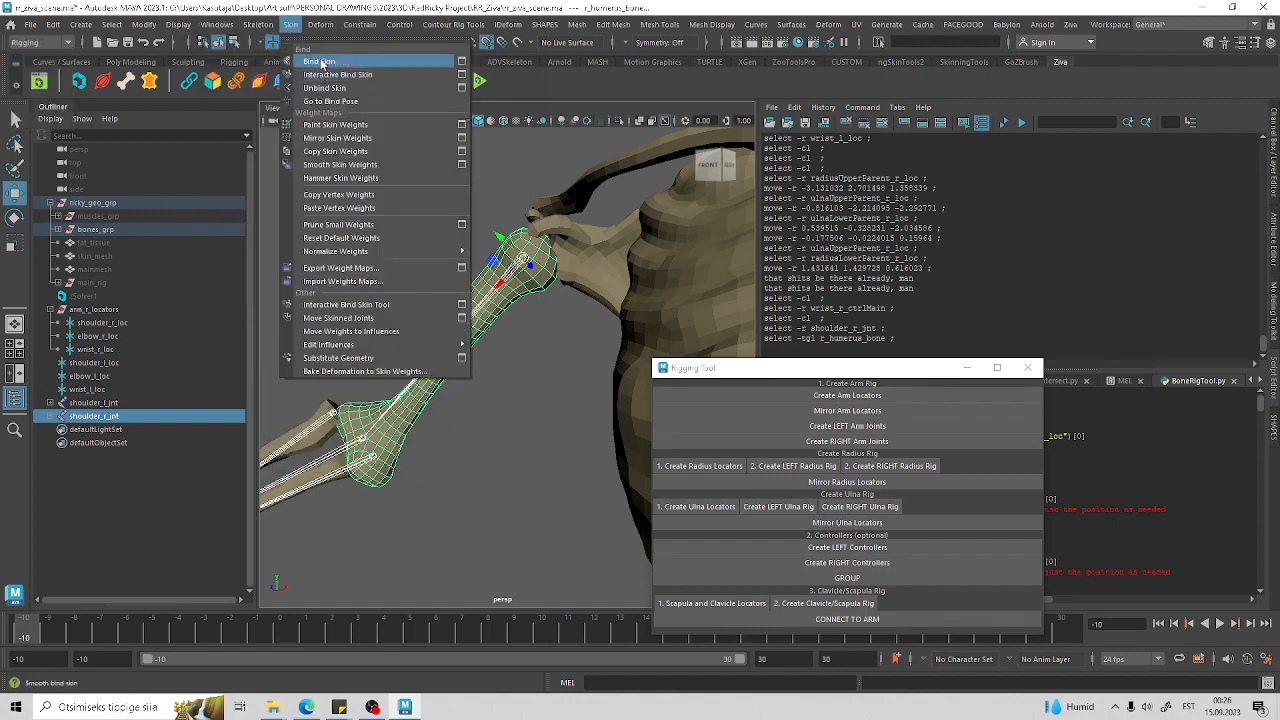
left_click(462, 67)
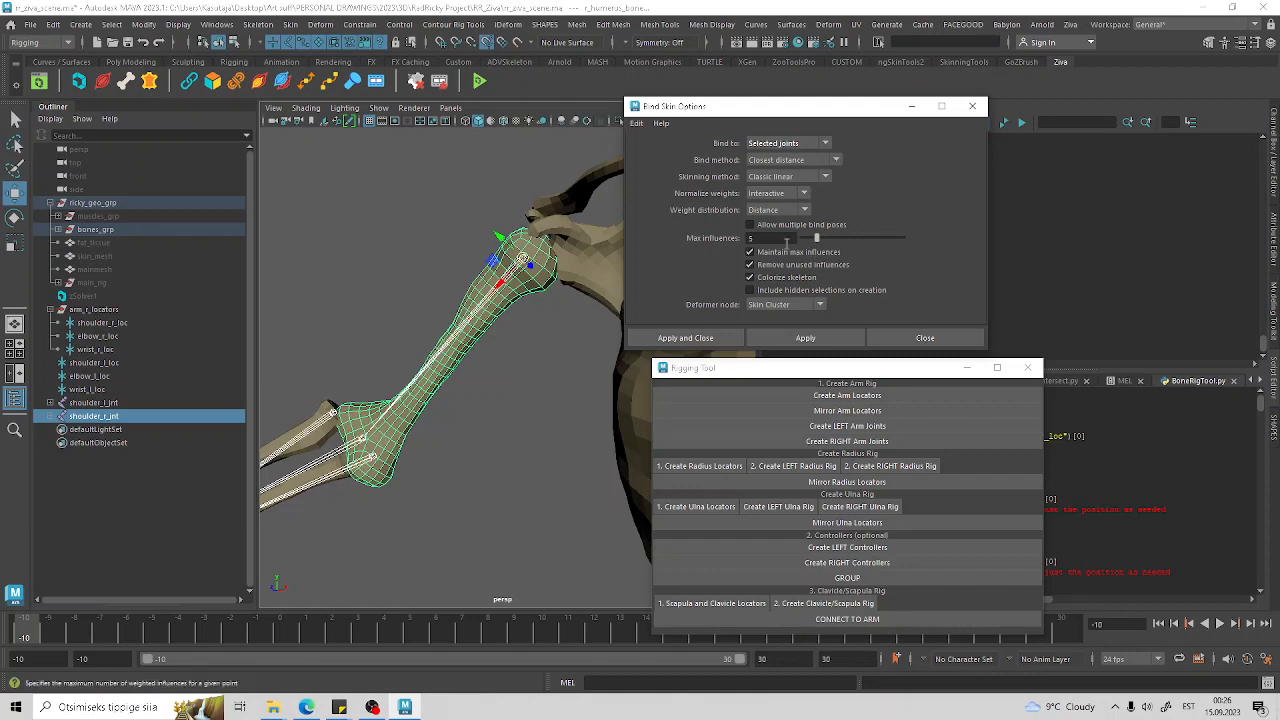
left_click(826, 341)
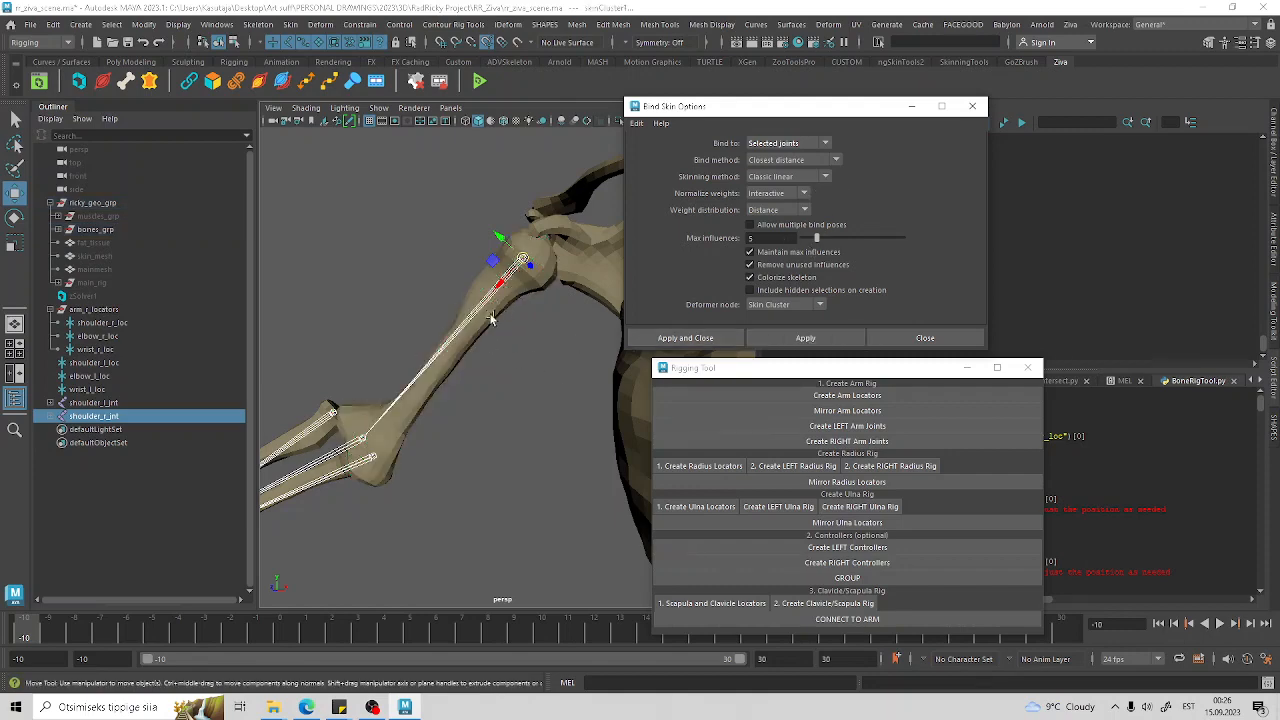
left_click(973, 107)
Step: Examine the skin weights of r_humerus_bone with Paint Skin Weights and leave the tool
left_click(510, 308)
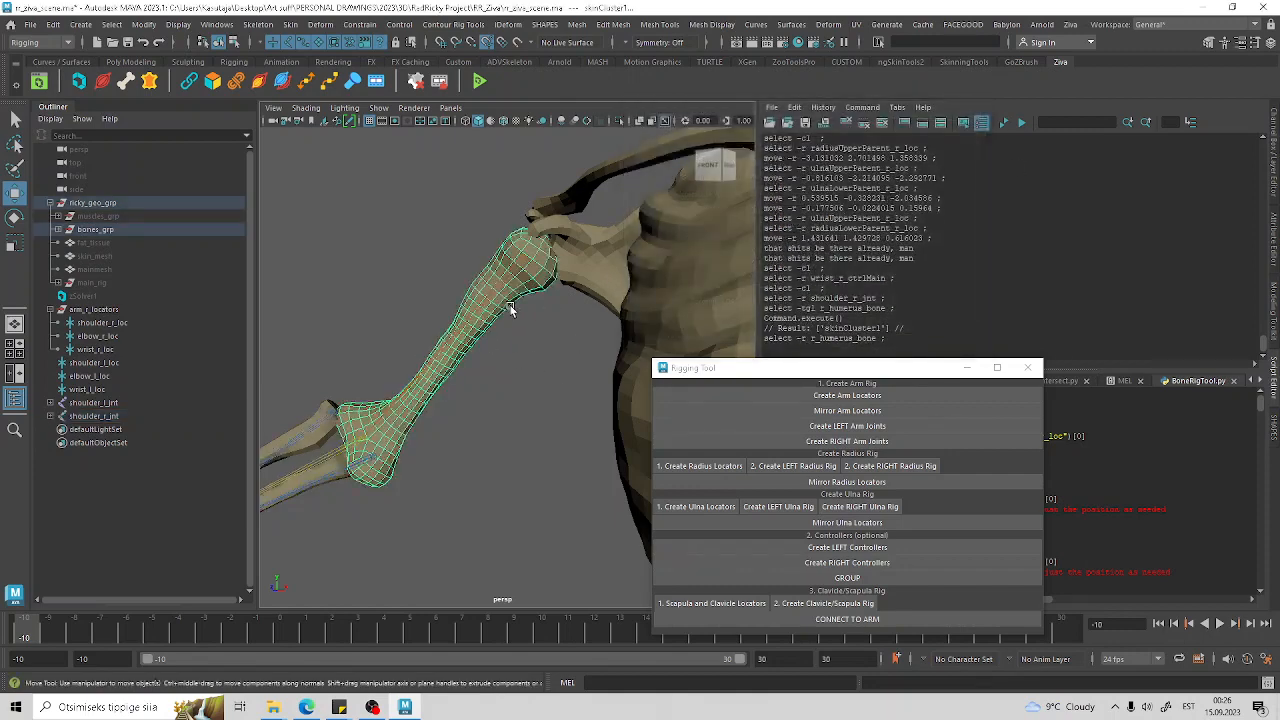
left_click(290, 24)
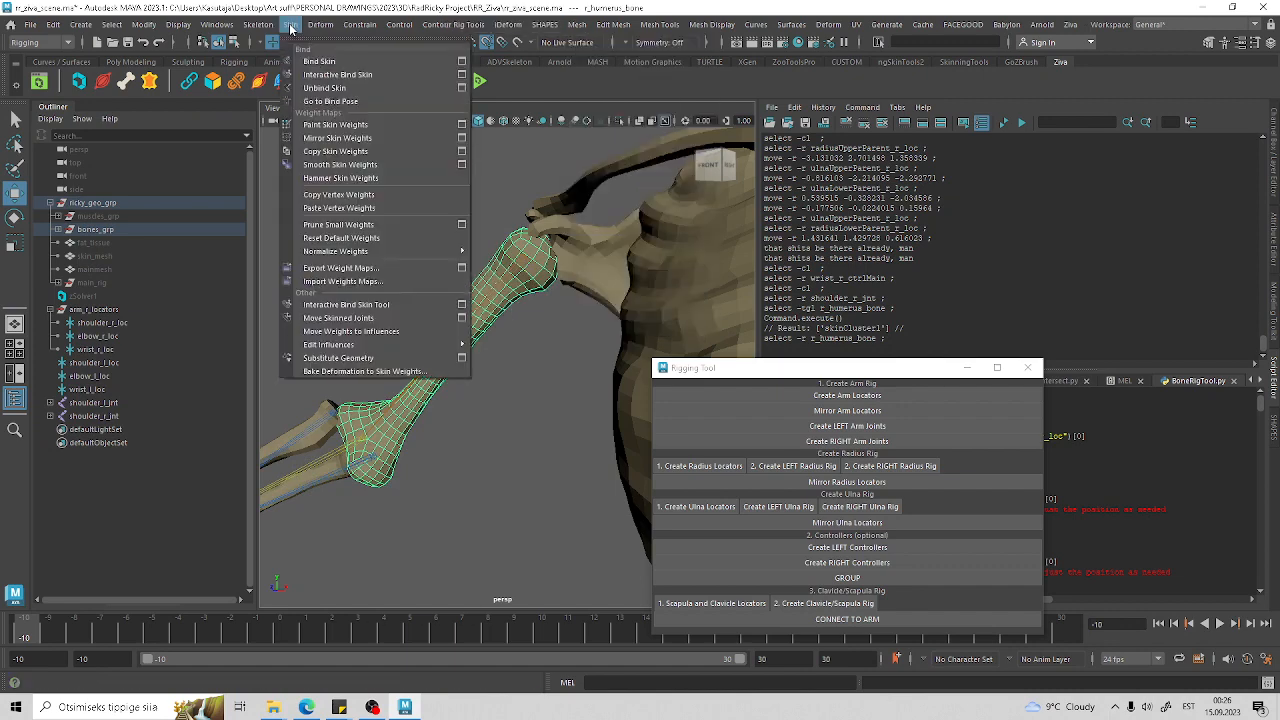
left_click(460, 124)
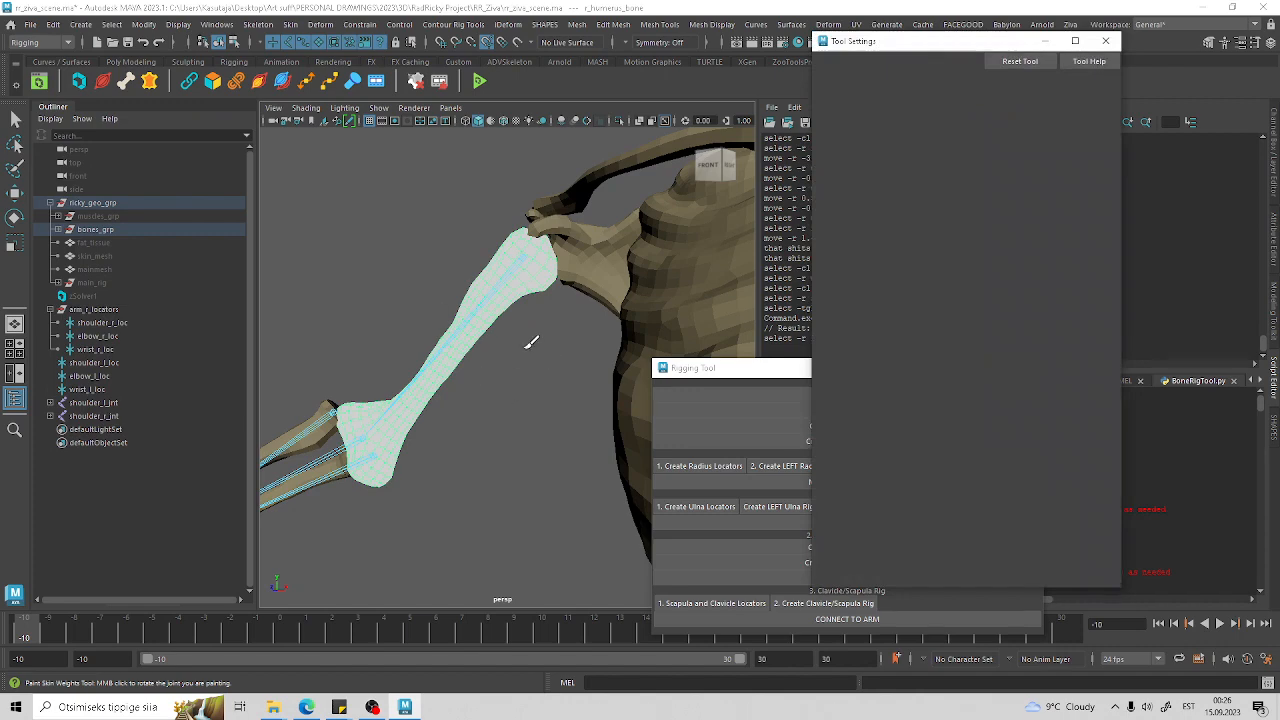
left_click(1106, 41)
middle_click_drag(420, 438, 780, 218, "alt")
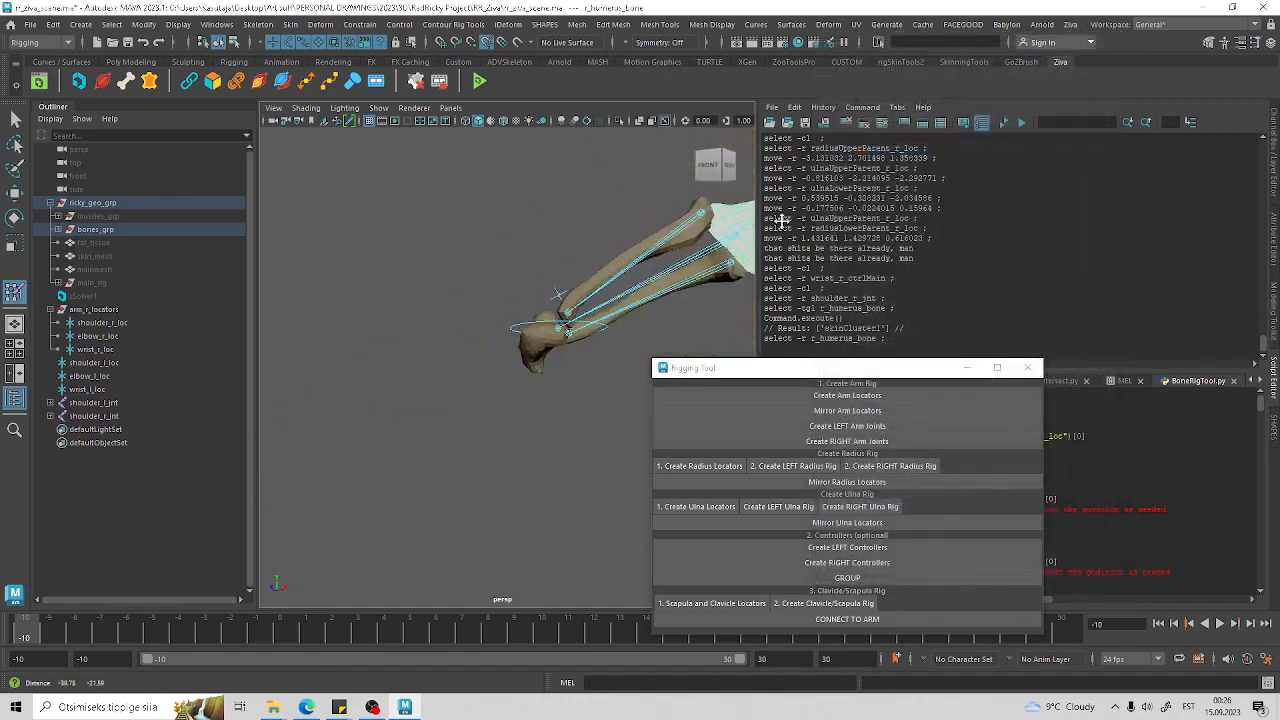
middle_click_drag(648, 286, 509, 364, "alt")
left_click_drag(509, 364, 496, 342, "alt")
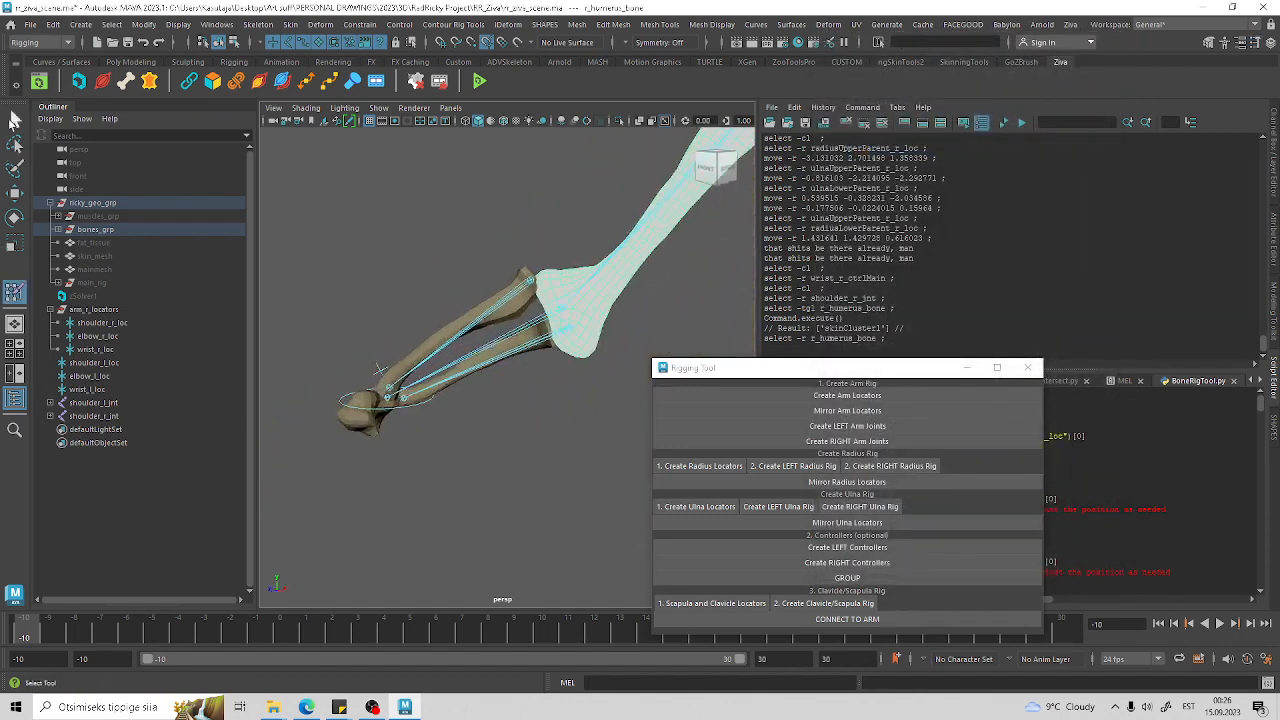
left_click(14, 119)
Step: Bind r_radius_bone to radiusUpperJoint_r_jnt with Bind Skin
right_click_drag(400, 280, 463, 306, "alt")
left_click(441, 305)
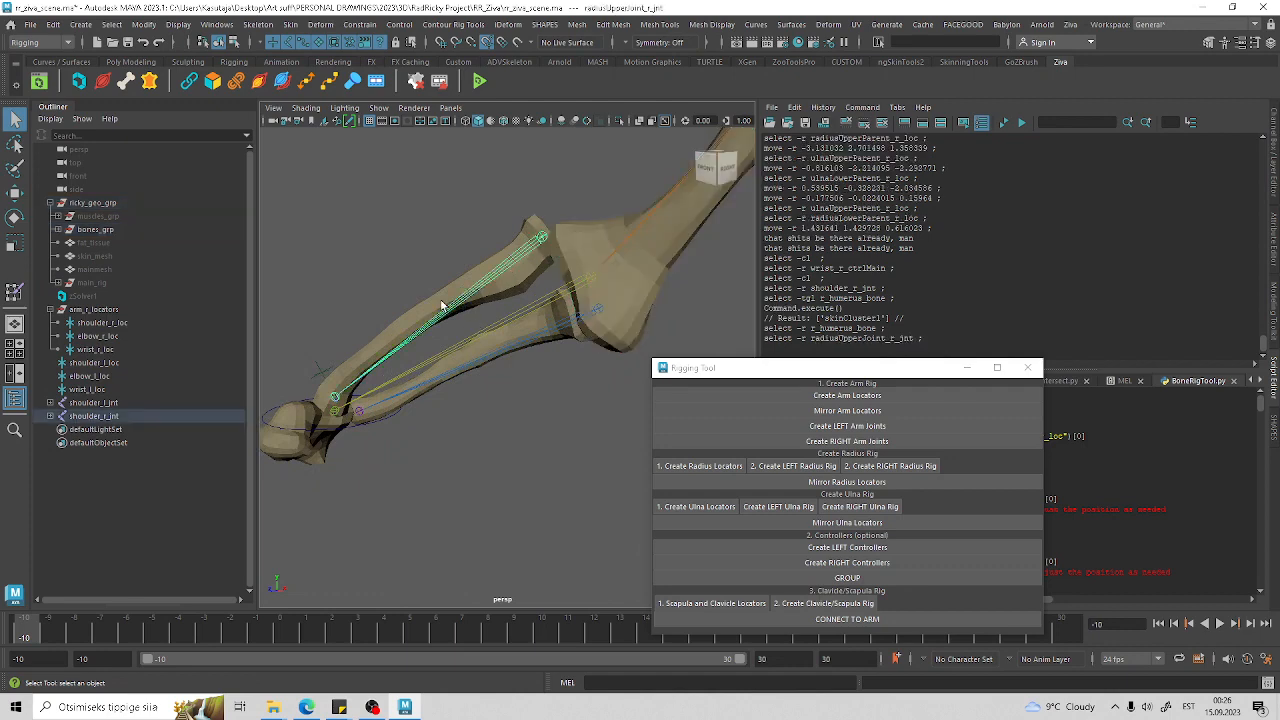
left_click(383, 344, "shift")
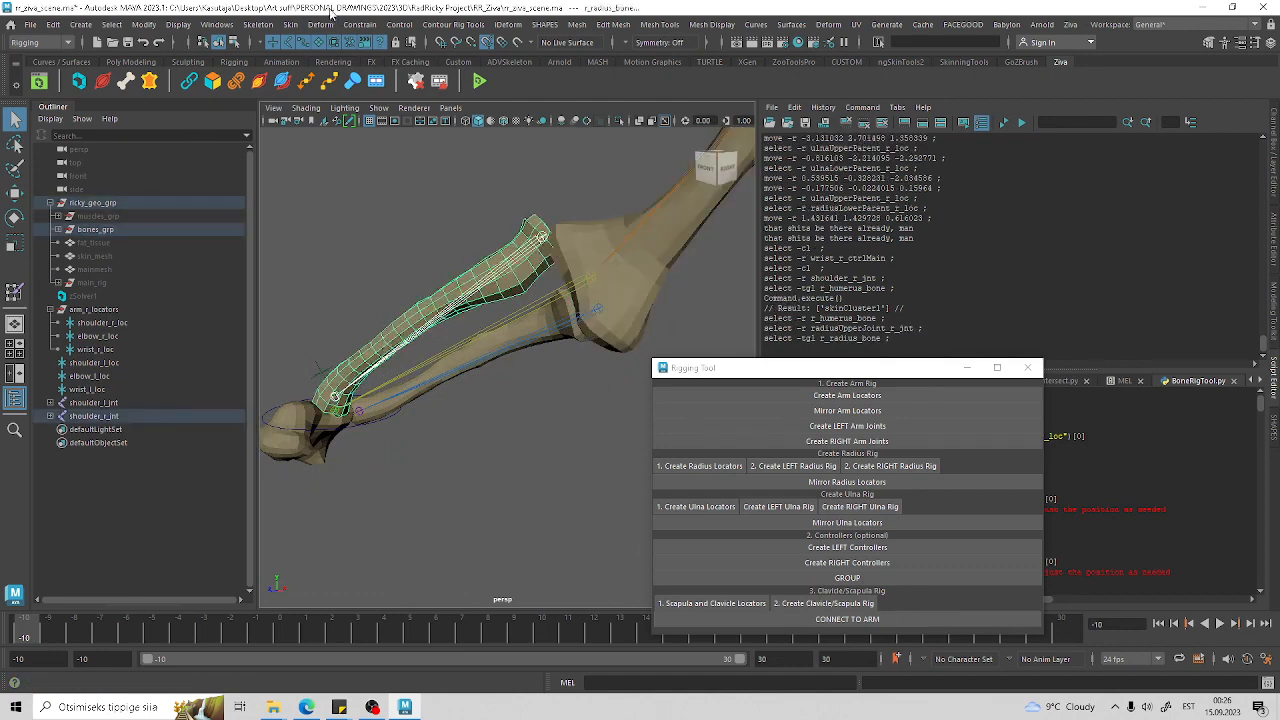
left_click(322, 24)
mouse_move(292, 26)
left_click(320, 61)
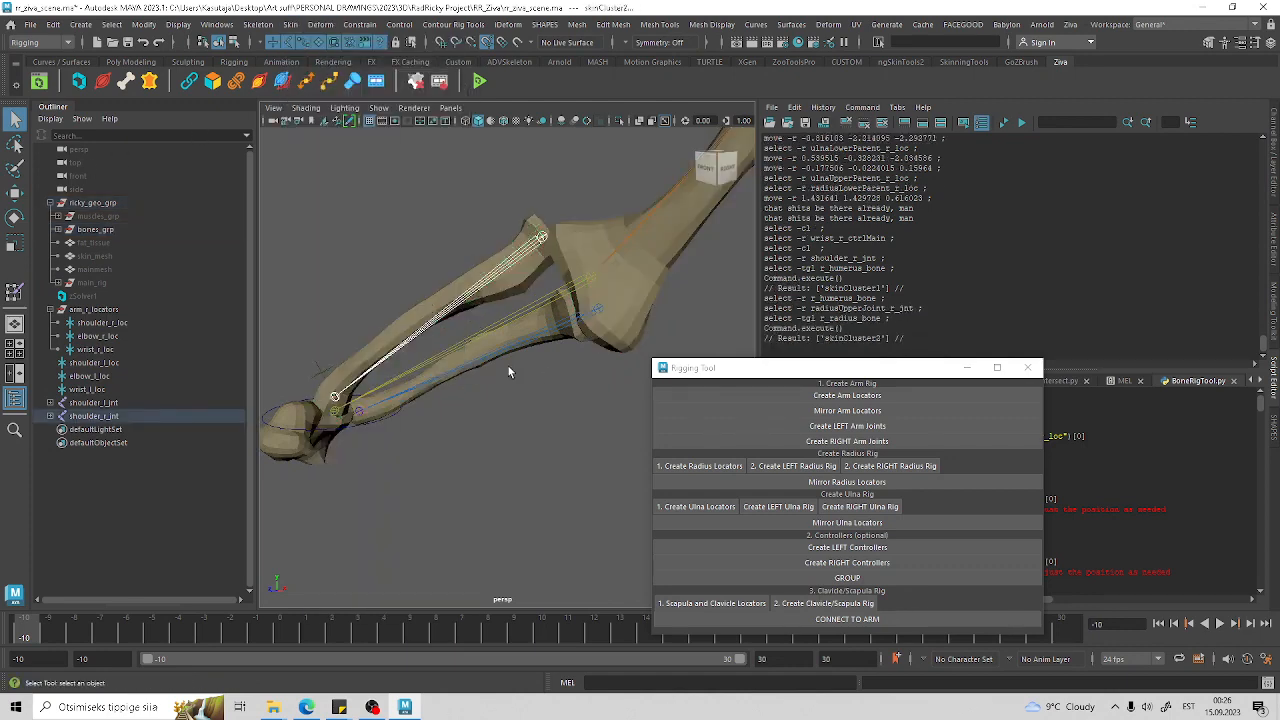
Step: Bind r_ulna_bone to ulnaUpperJoint_r_jnt with Bind Skin and clear the selection
left_click(510, 340)
left_click(511, 337, "shift")
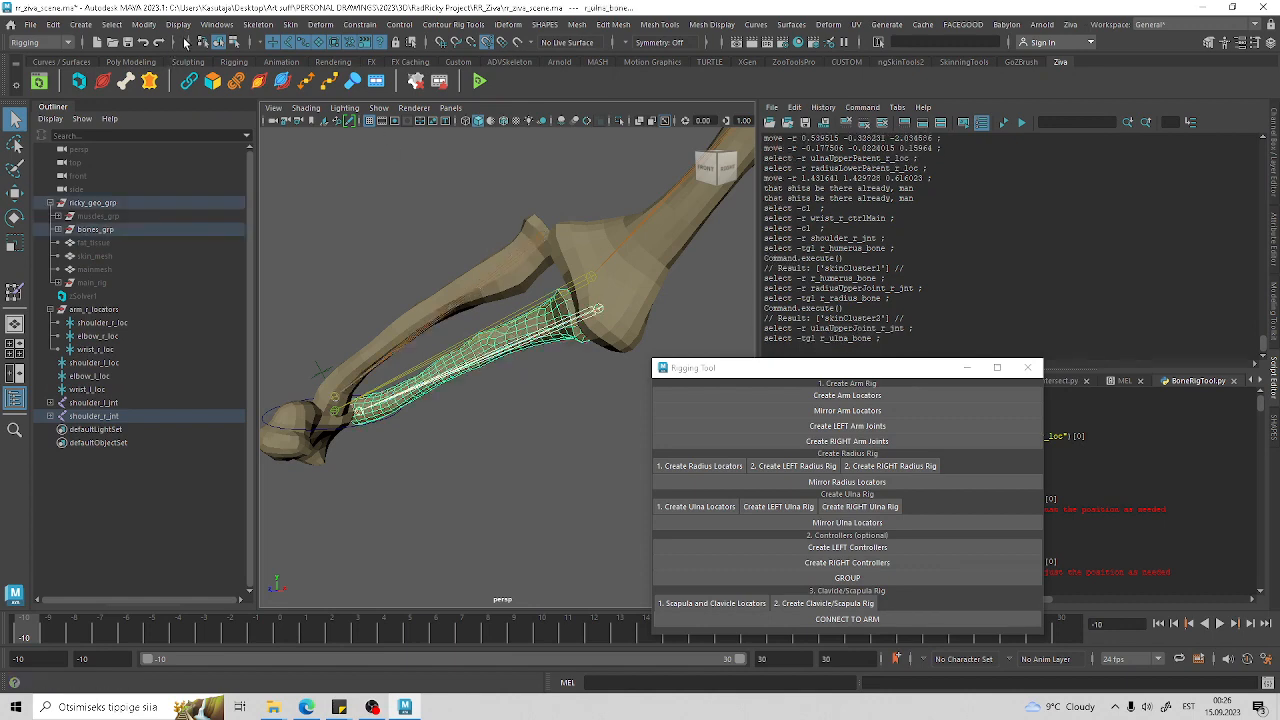
left_click(290, 24)
left_click(320, 61)
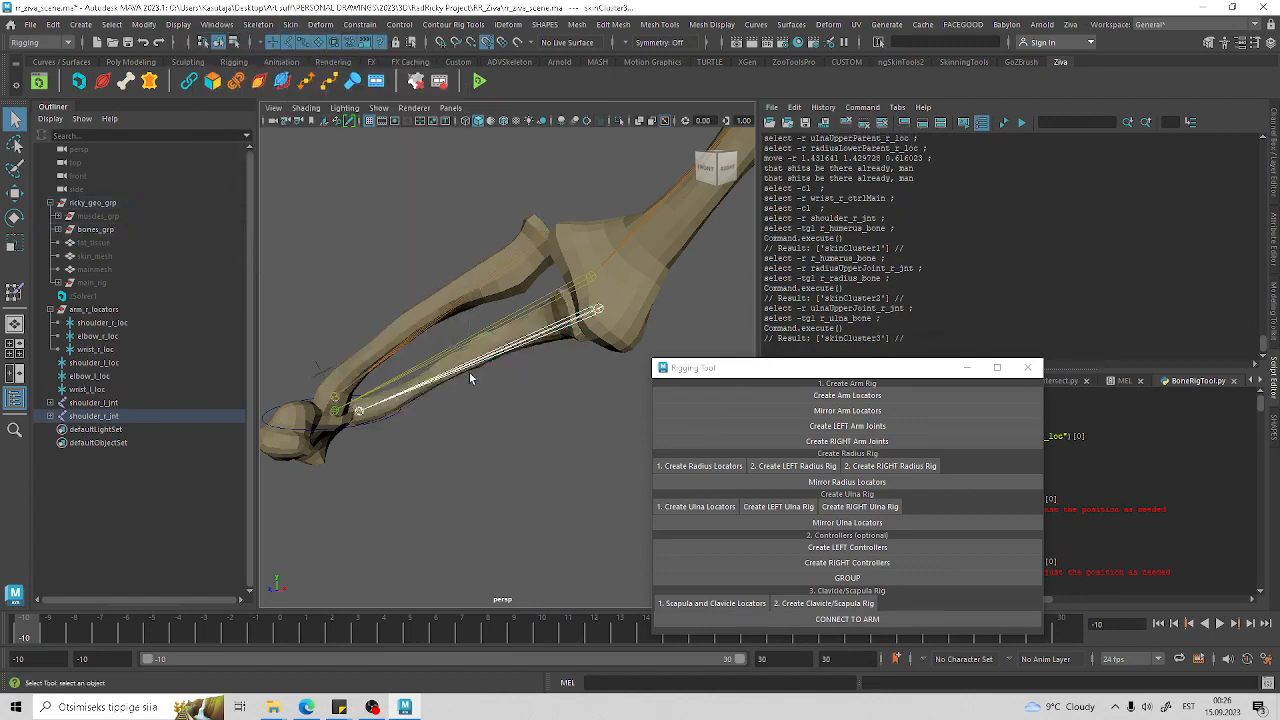
scroll(526, 410, "down", 3)
scroll(526, 410, "up", 3)
left_click(525, 408)
Step: Bind r_hand_bone to wrist_r_jnt with Bind Skin and clear the selection
left_click_drag(524, 408, 535, 396, "alt")
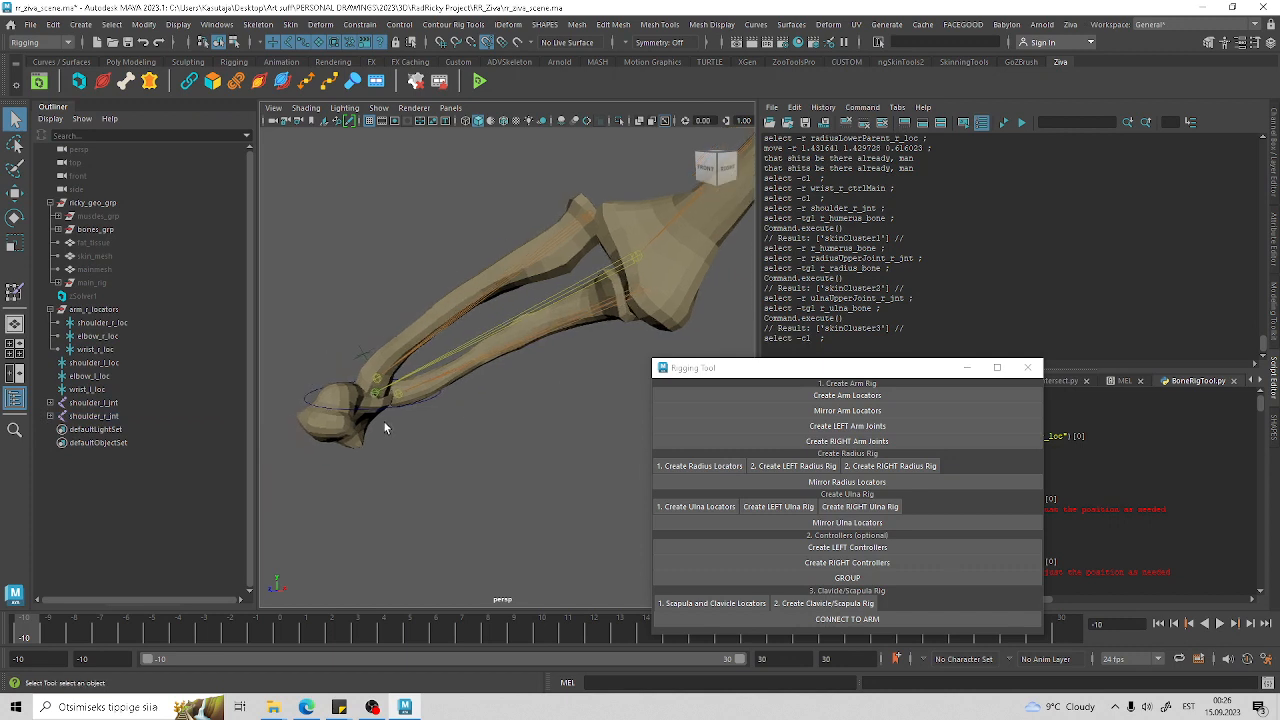
middle_click_drag(383, 420, 538, 388, "alt")
scroll(538, 388, "up", 2)
left_click(481, 360)
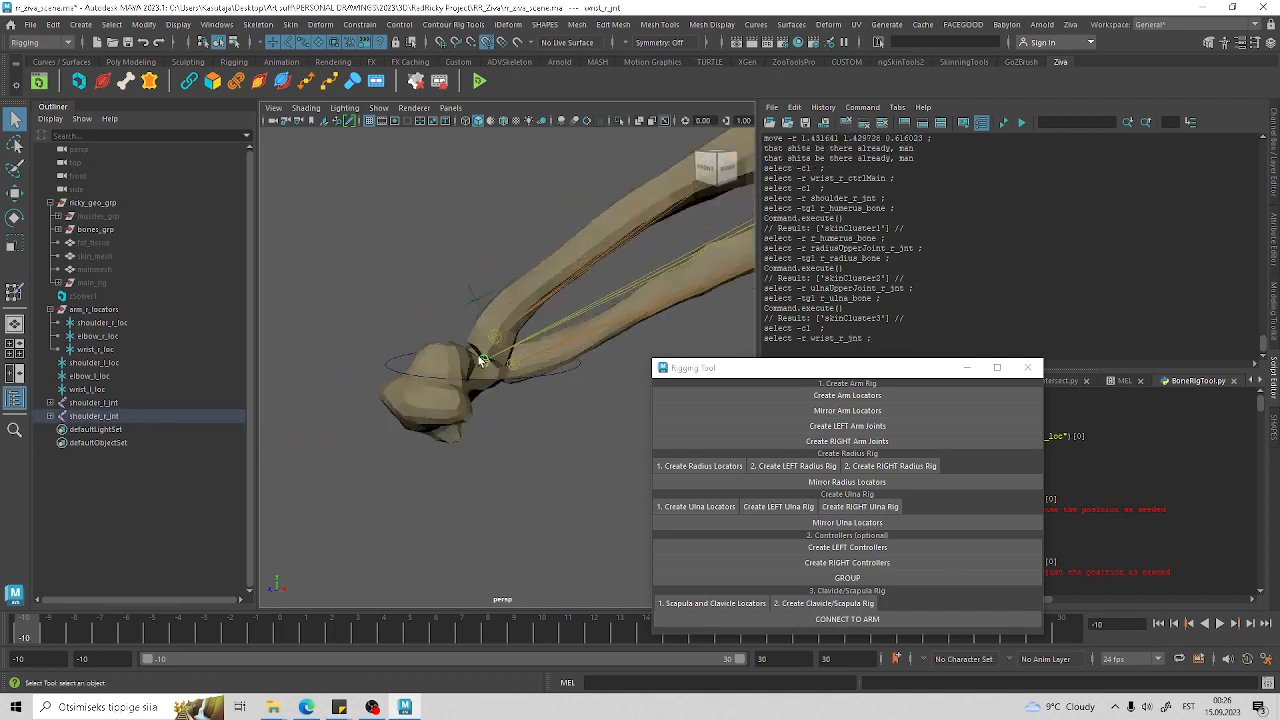
left_click(51, 417)
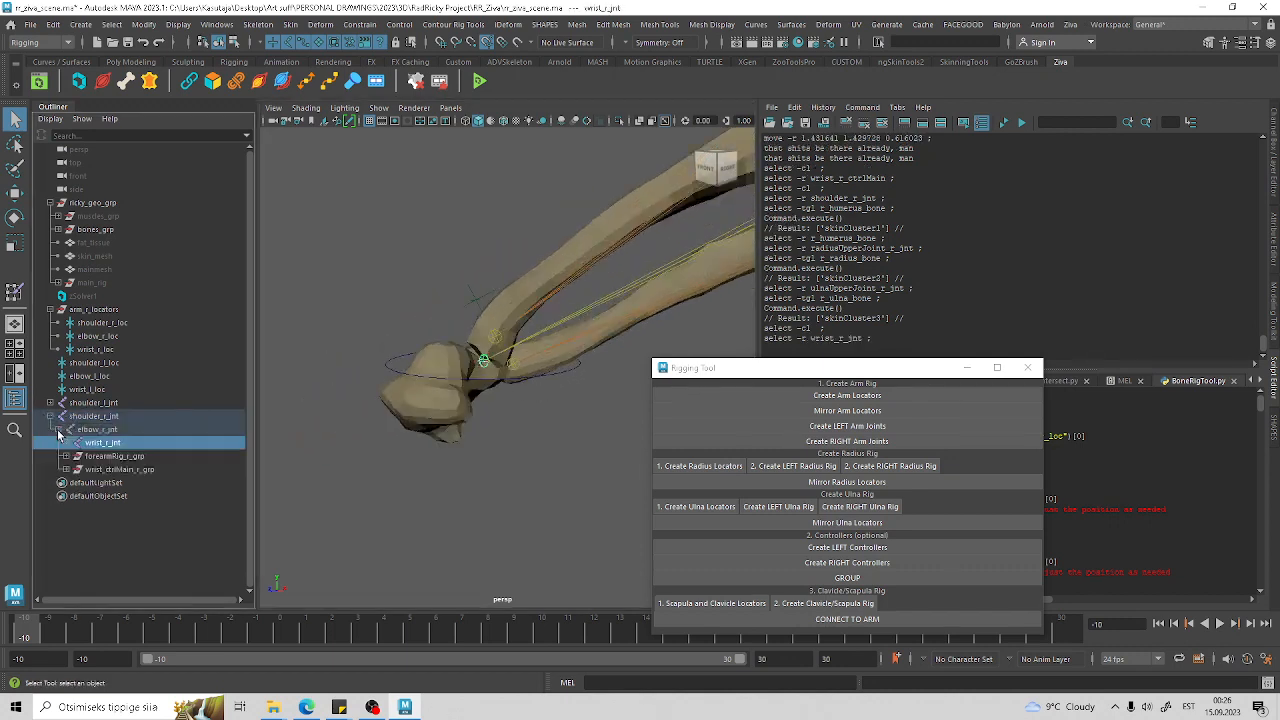
left_click(447, 413, "shift")
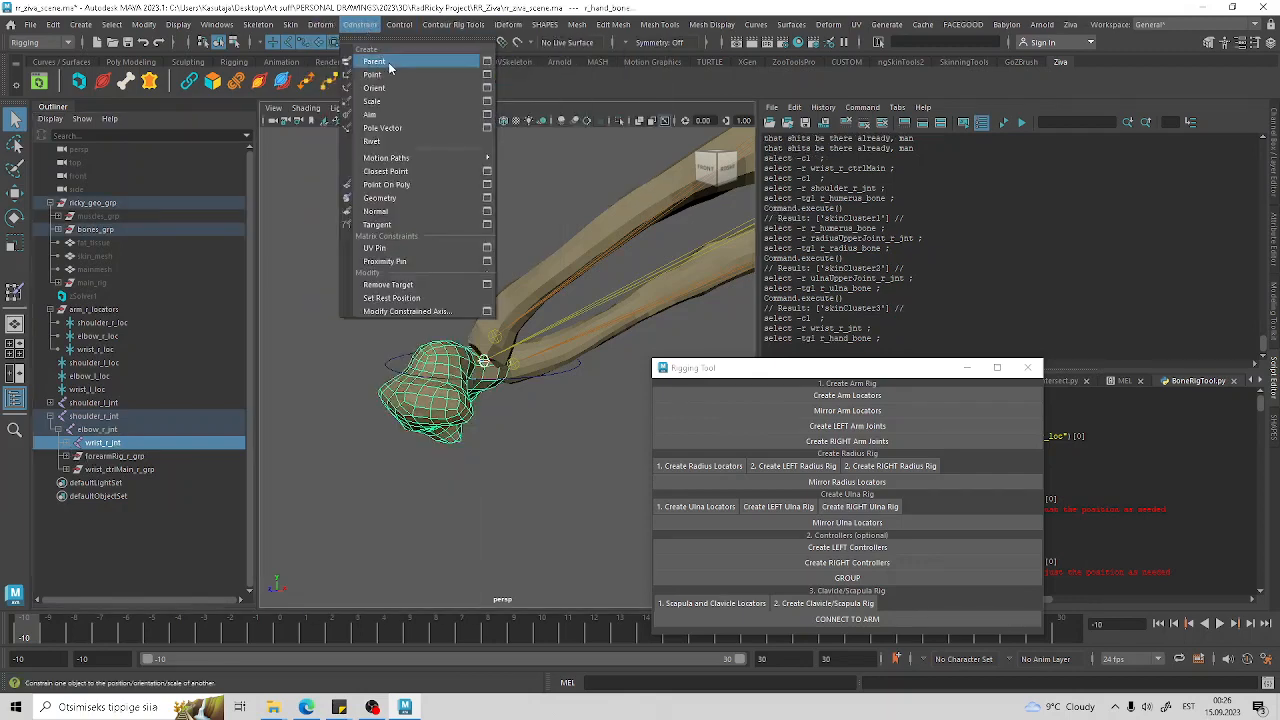
mouse_move(291, 25)
left_click(320, 61)
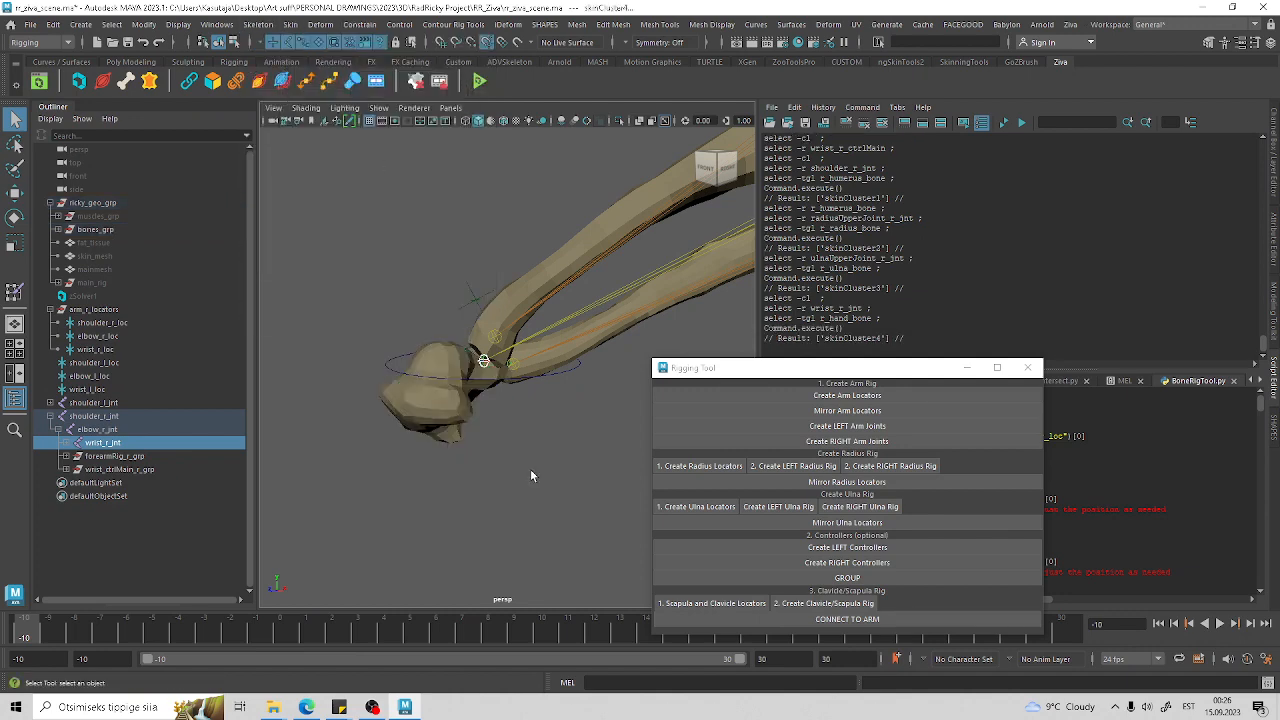
left_click(529, 469)
Step: Test wrist_r_ctrlMain by rotating it about -56 degrees around Z and about 54 degrees around Y, undoing each rotation
left_click(394, 368)
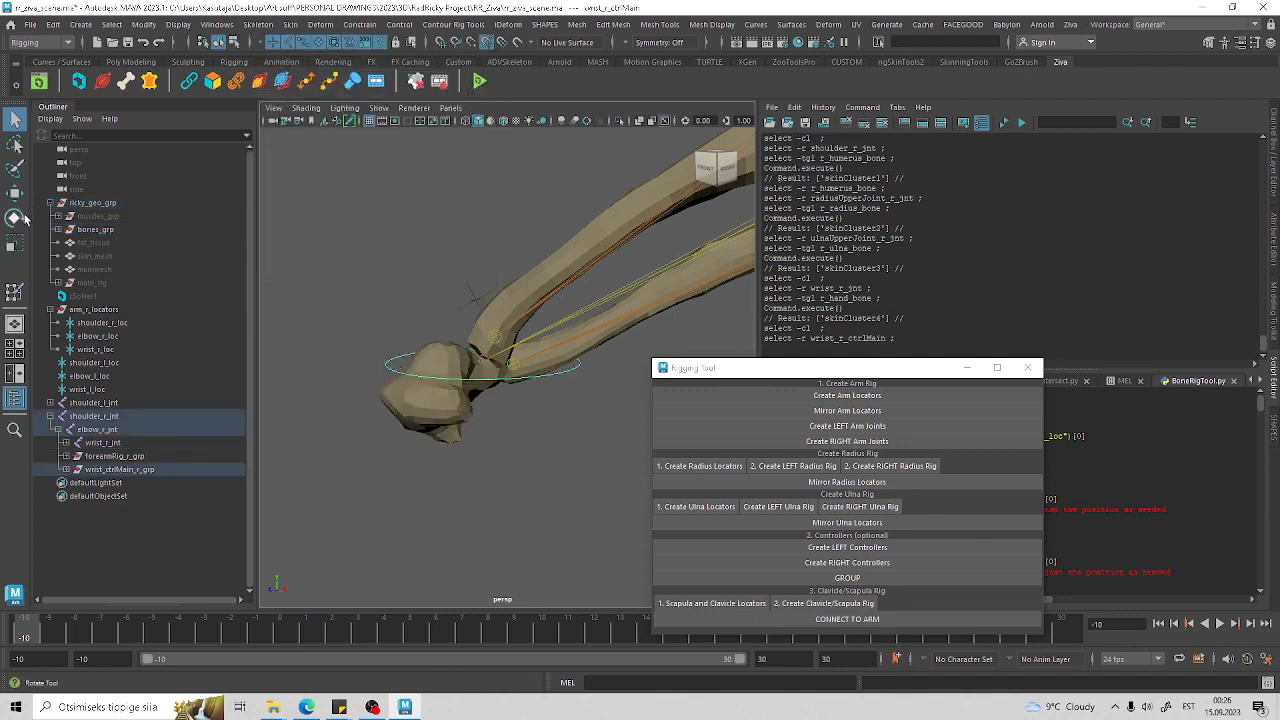
left_click(24, 217)
scroll(529, 340, "down", 7)
middle_click_drag(570, 349, 520, 358, "alt")
key("plus")
key("plus")
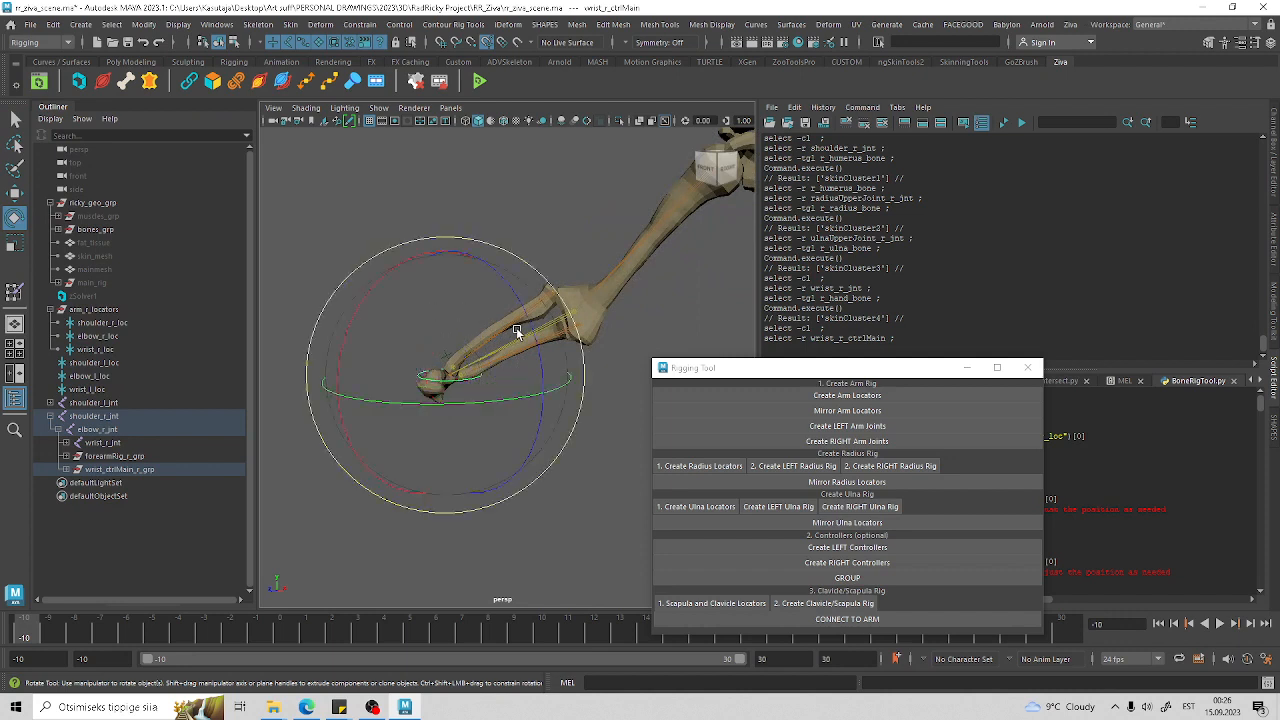
left_click_drag(538, 340, 541, 455)
key("ctrl+z")
left_click_drag(498, 401, 591, 400)
key("ctrl+z")
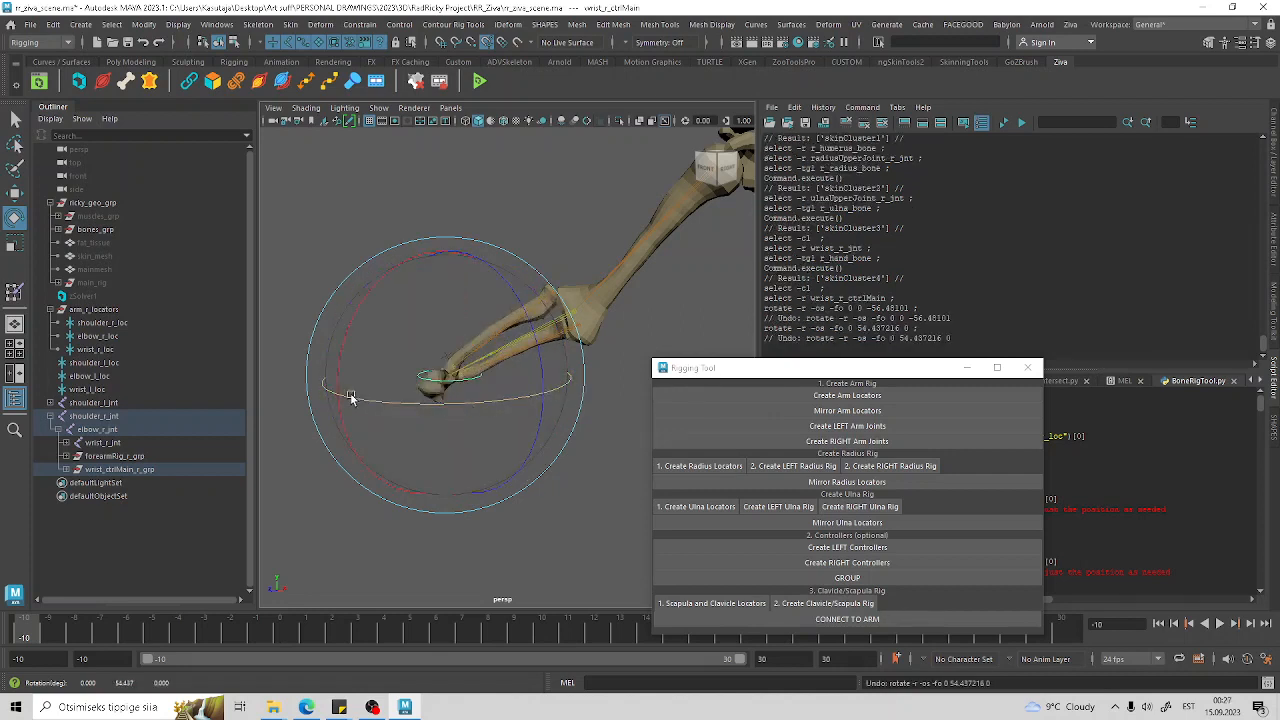
Step: Test wrist_r_ctrlMain with a rotation of about -9 degrees around X and Z rotations of about -63 and 65 degrees, undoing them all
left_click_drag(350, 397, 442, 384)
key("ctrl+z")
left_click_drag(534, 332, 566, 481)
left_click_drag(566, 481, 480, 403, "alt")
left_click_drag(475, 358, 437, 214)
key("ctrl+z")
key("ctrl+z")
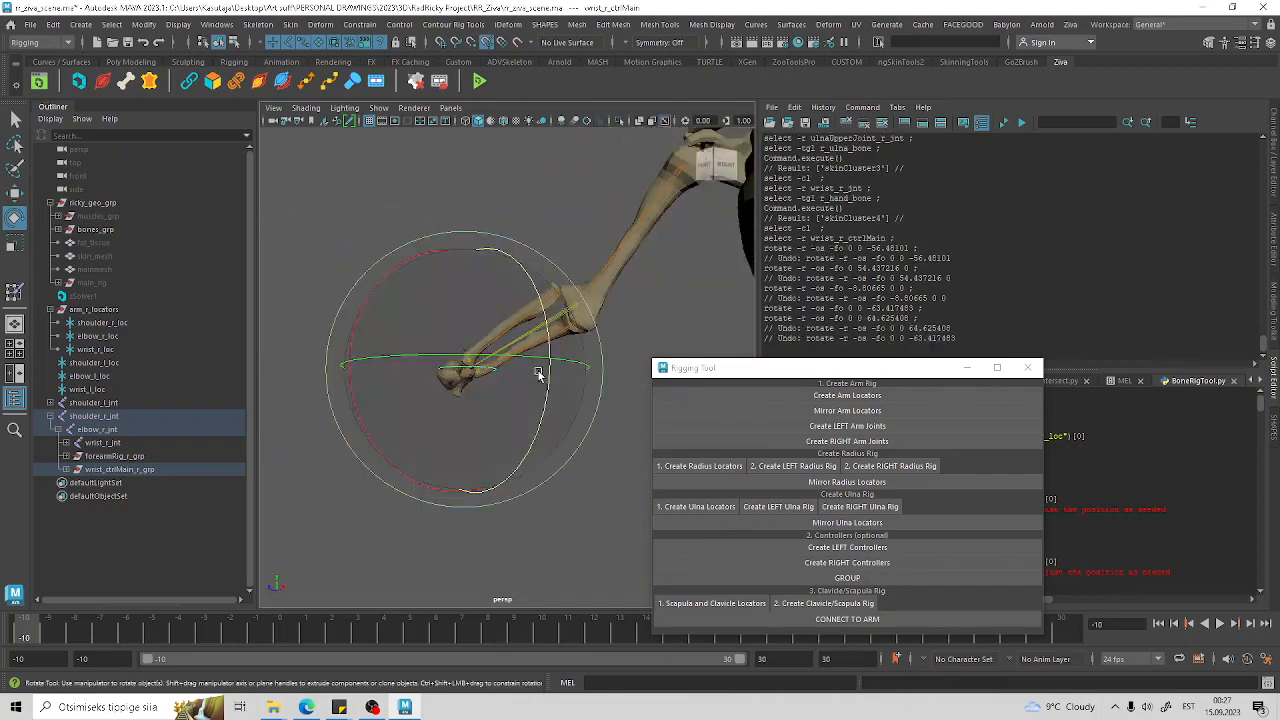
Step: Test the right arm by rotating shoulder_r_jnt about 34 degrees and elbow_r_jnt about 87 degrees around Y, and undo both rotations
middle_click_drag(684, 306, 580, 389, "alt")
left_click(580, 389)
left_click(541, 397)
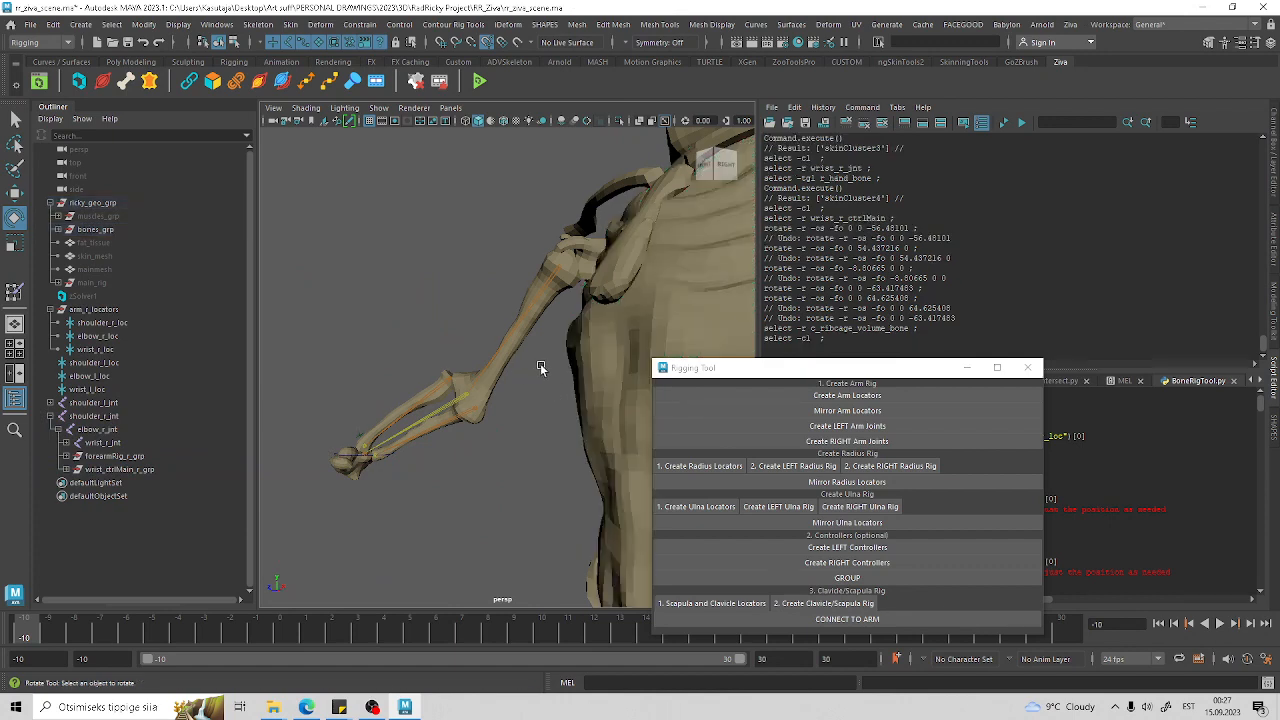
left_click_drag(540, 368, 527, 282, "alt")
left_click(488, 369)
left_click(418, 362)
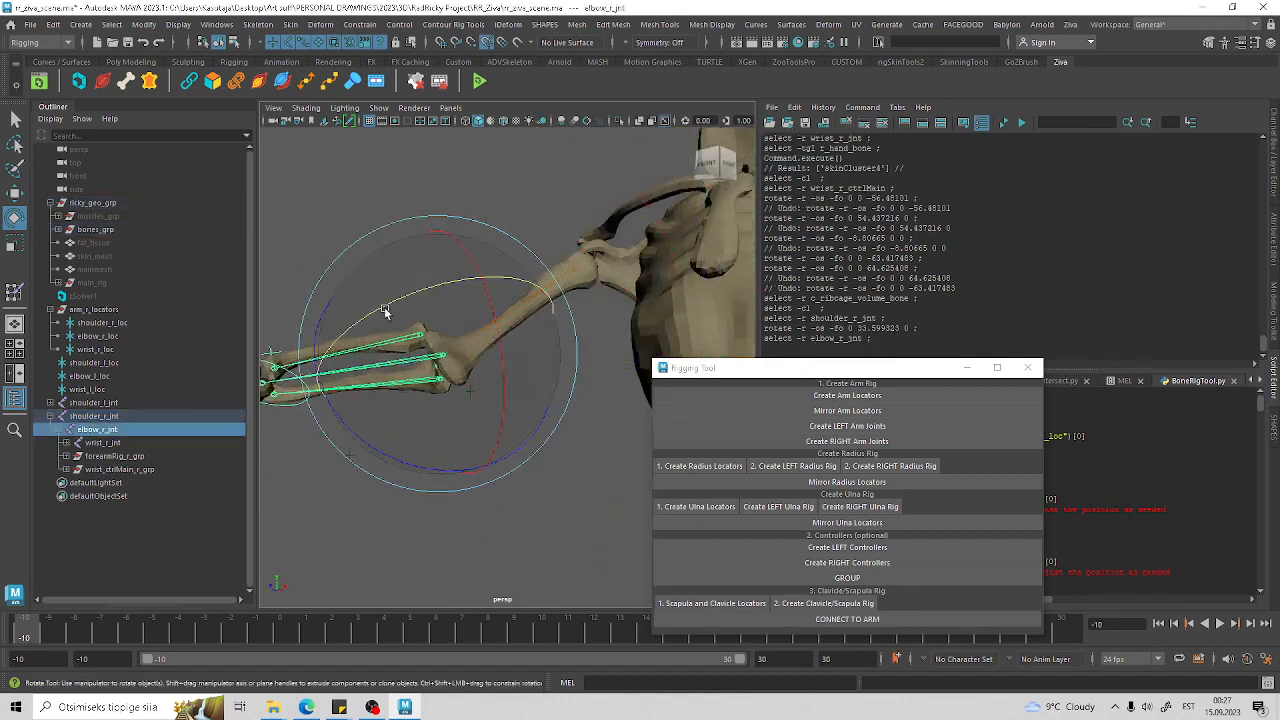
left_click_drag(385, 312, 417, 467)
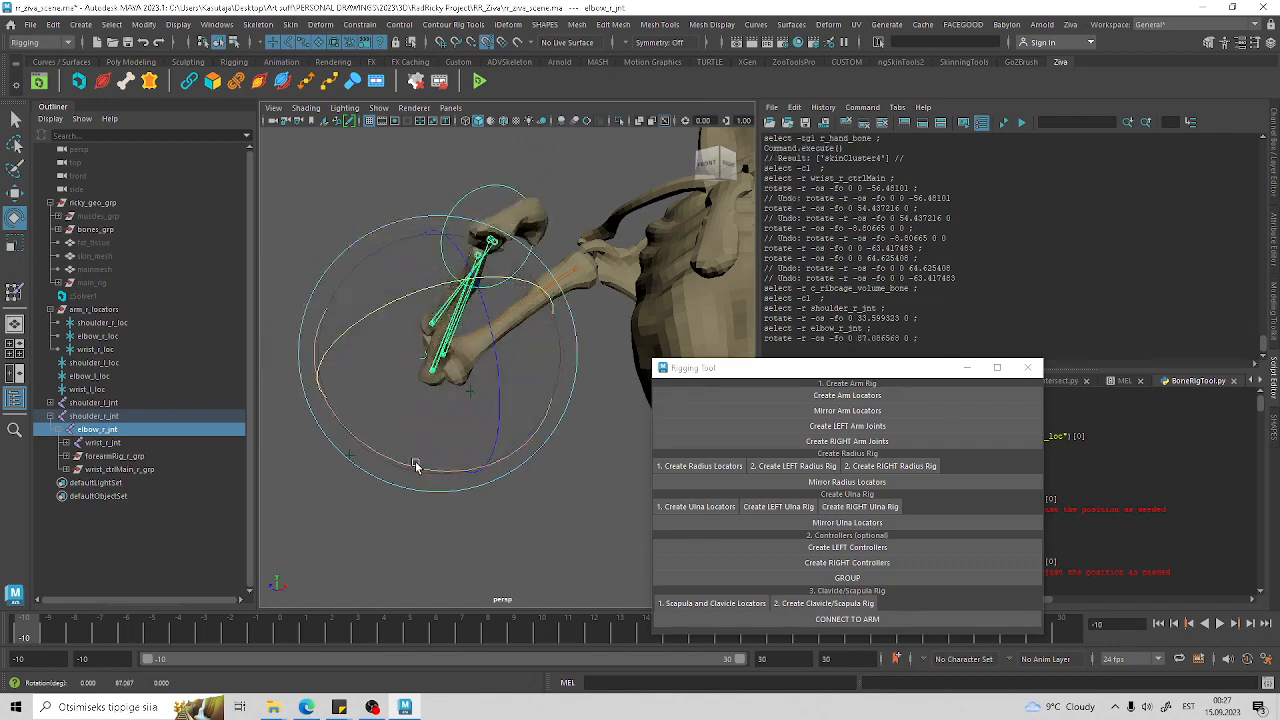
key("ctrl+z")
key("ctrl+z")
key("ctrl+z")
key("ctrl+z")
key("ctrl+z")
key("ctrl+z")
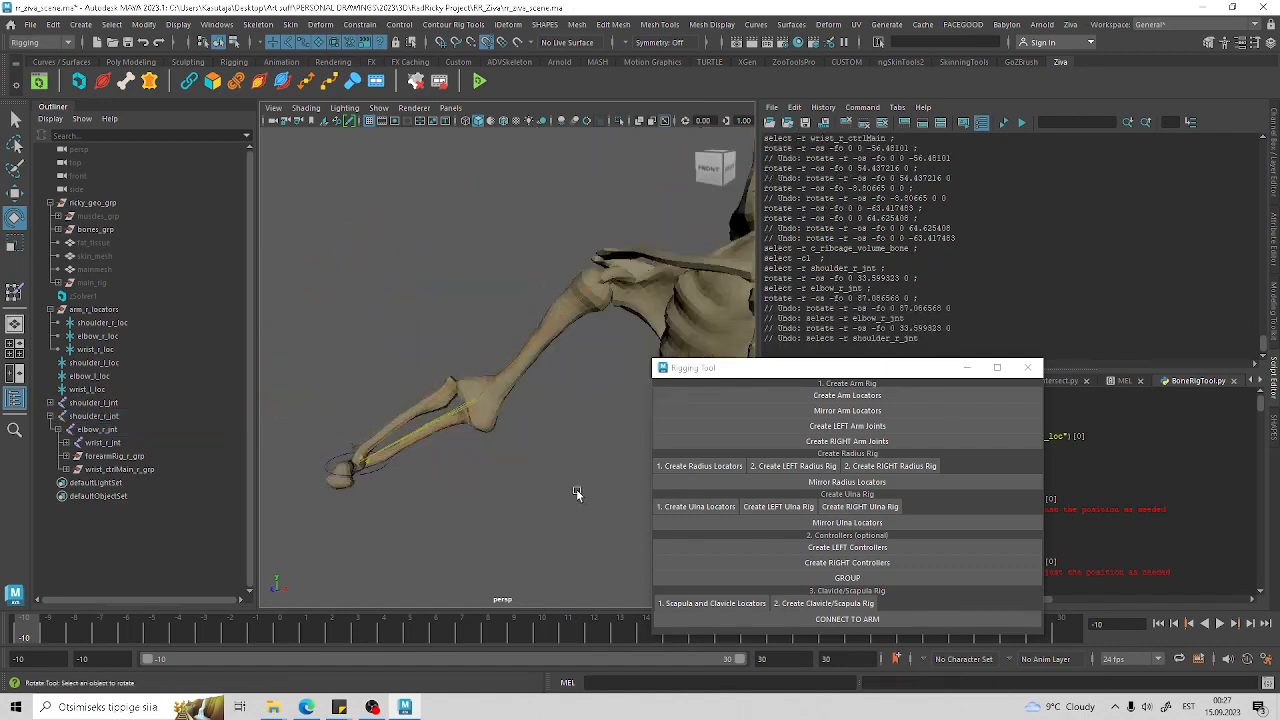
Step: Create the scapula and clavicle locators with the Rigging Tool and clear the selection
left_click_drag(481, 494, 470, 525, "alt")
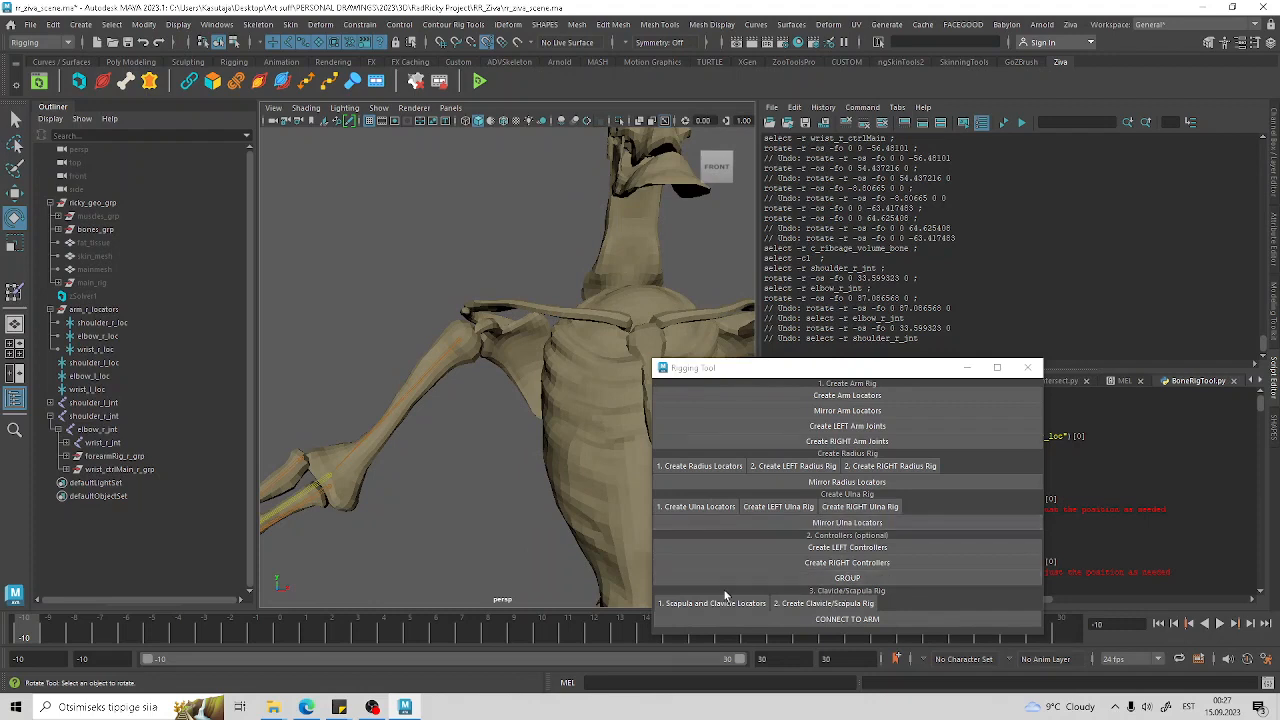
left_click_drag(471, 475, 422, 474, "alt")
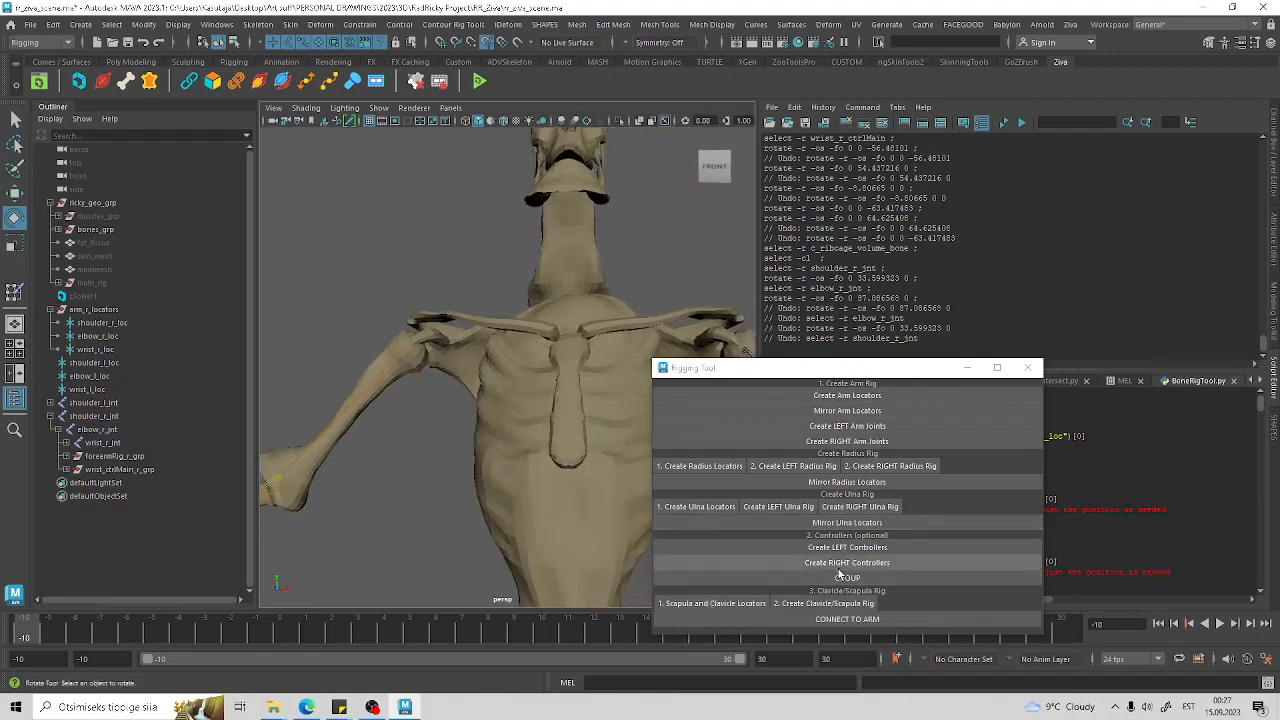
left_click(713, 604)
scroll(515, 470, "down", 6)
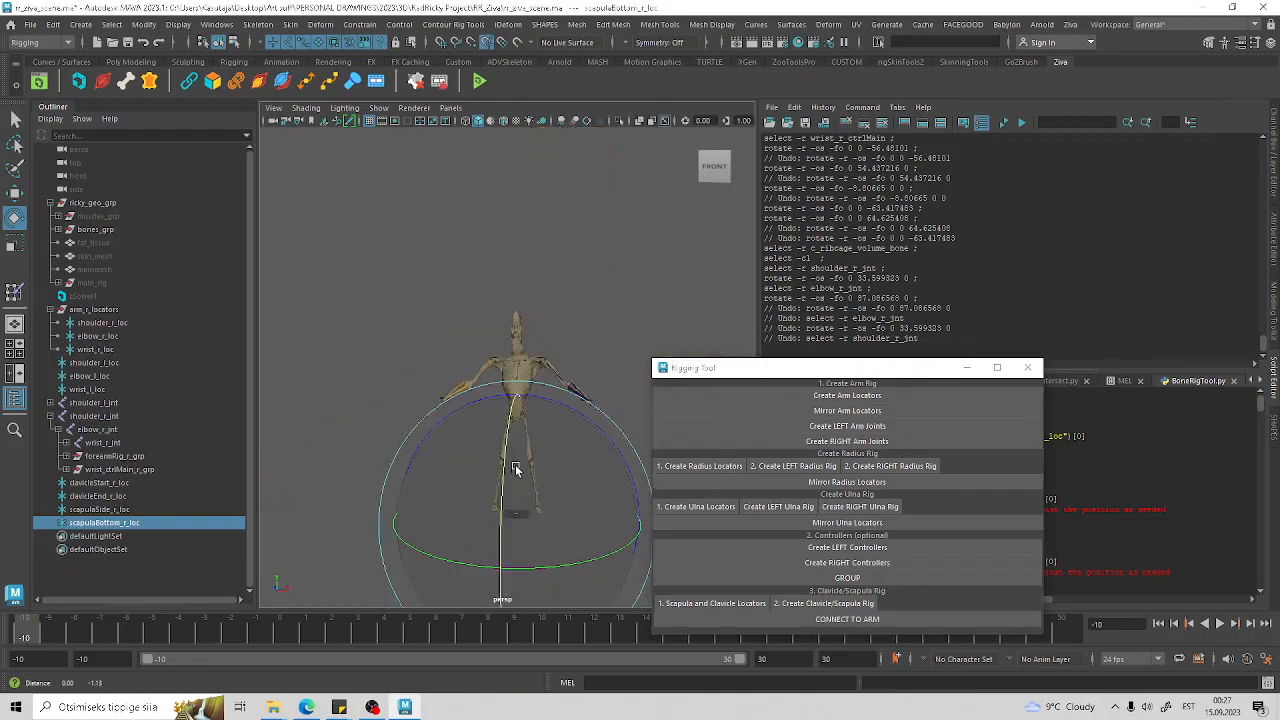
left_click(437, 491)
Step: Move the four clavicle and scapula locators together from the floor up to just above the skeleton's right shoulder
scroll(580, 514, "up", 2)
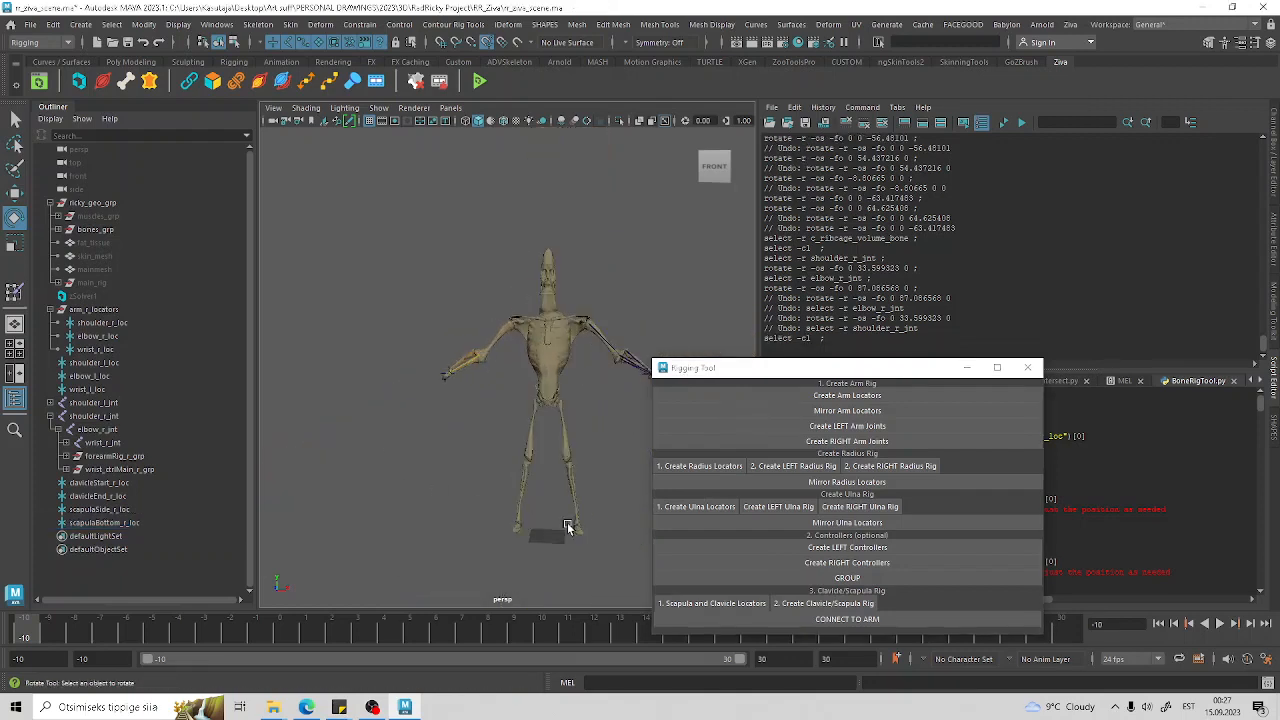
left_click_drag(566, 527, 535, 555)
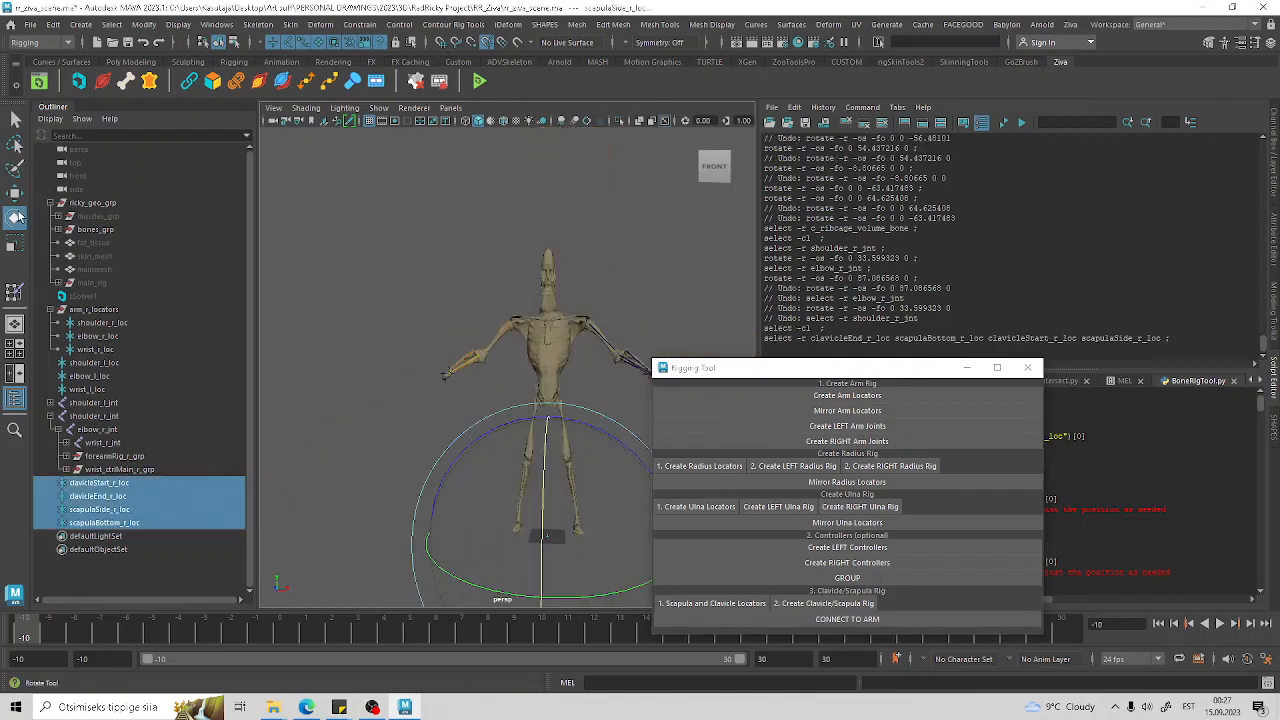
left_click(15, 192)
left_click_drag(545, 540, 516, 301)
scroll(566, 314, "up", 10)
middle_click_drag(566, 314, 503, 477, "alt")
middle_click_drag(506, 380, 514, 514, "alt")
left_click(524, 348)
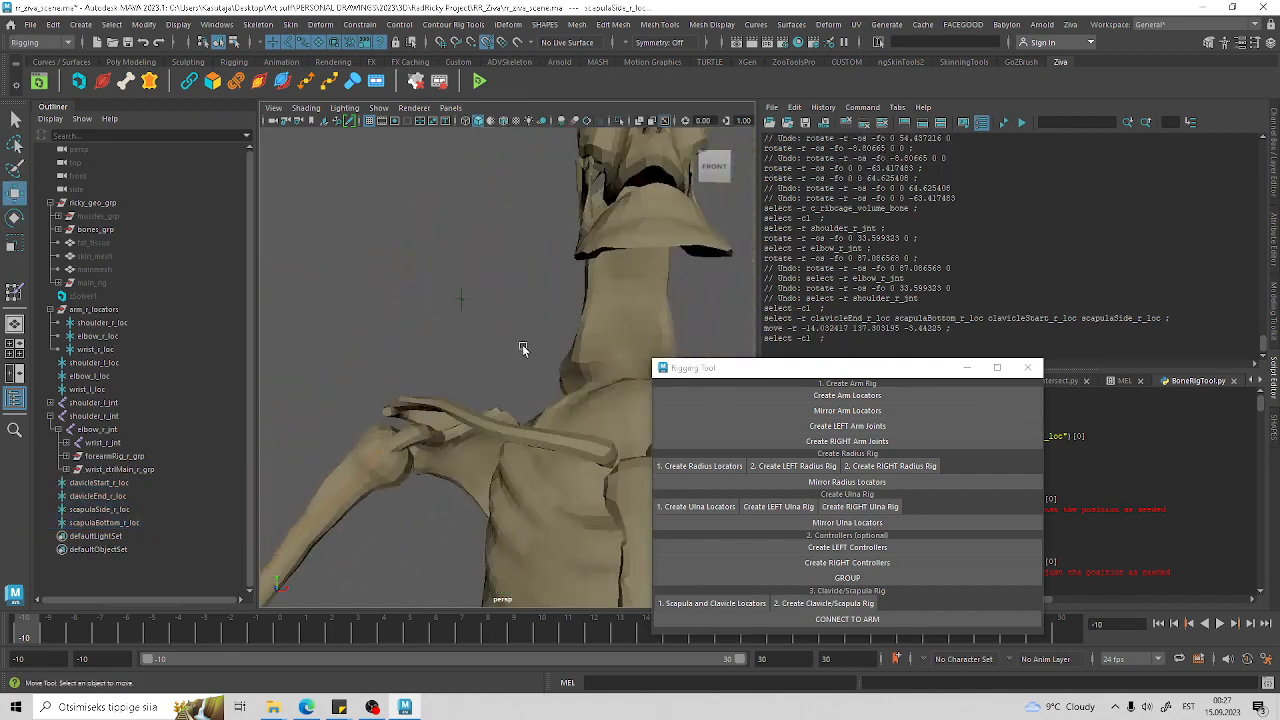
Step: Position clavicleStart_r_loc at the inner end of the right clavicle and clavicleEnd_r_loc at its outer end
left_click(98, 483)
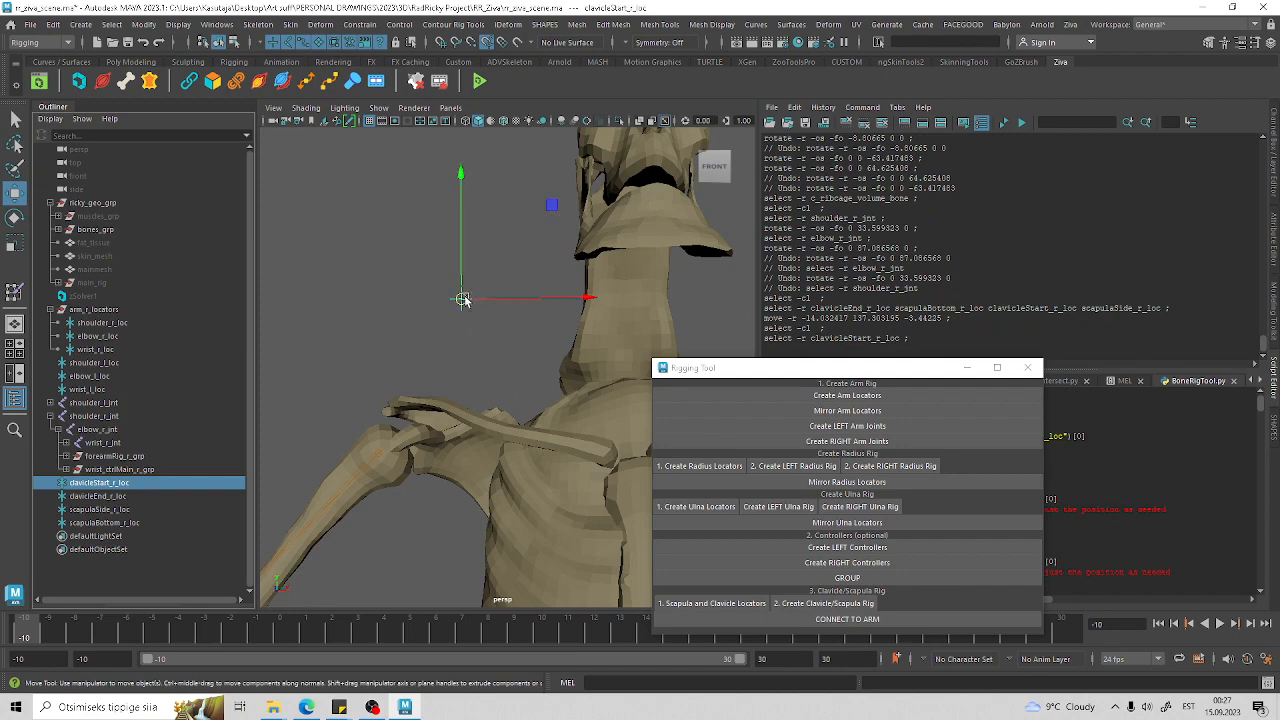
left_click_drag(462, 299, 399, 349)
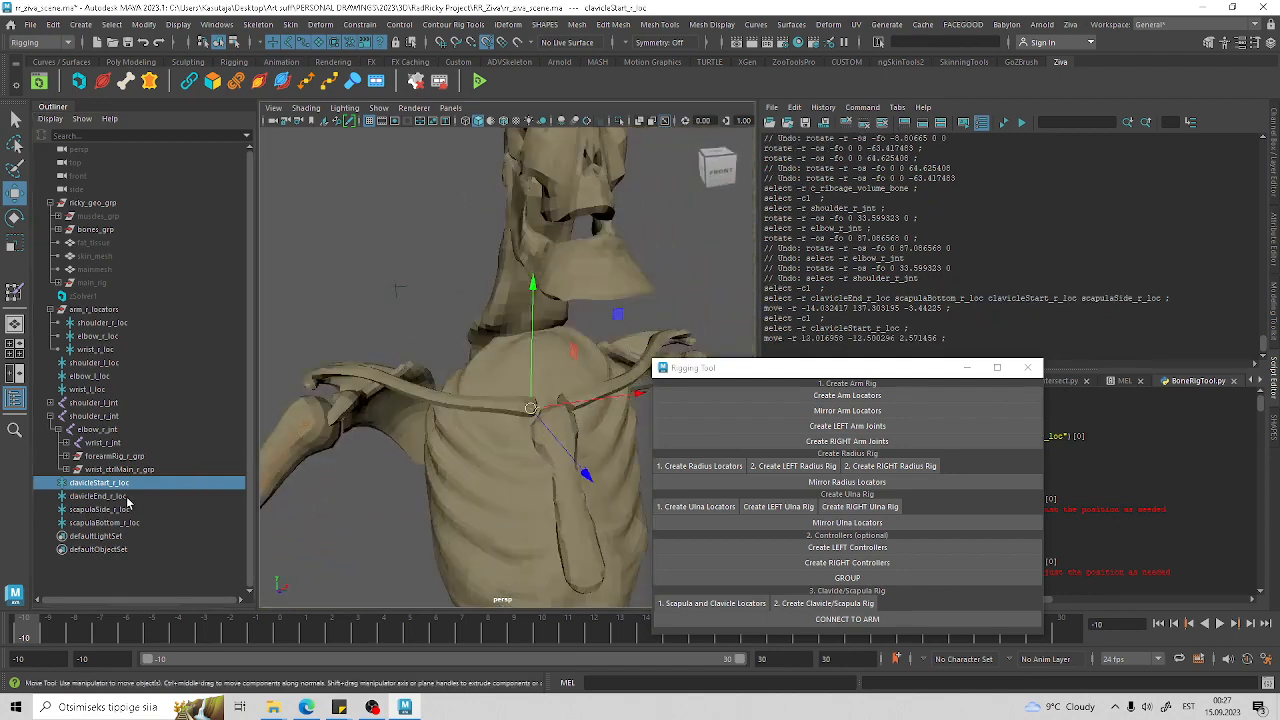
left_click(125, 497)
left_click_drag(401, 288, 312, 386)
left_click_drag(312, 386, 560, 556, "alt")
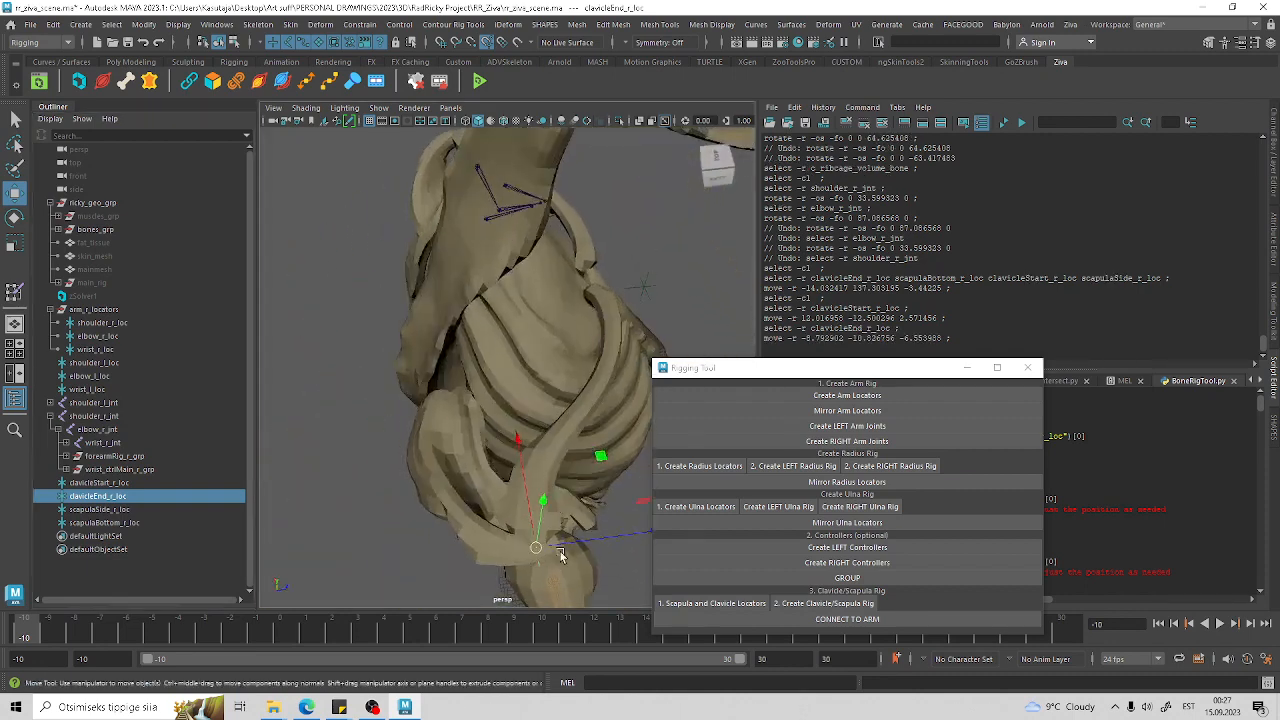
left_click_drag(535, 515, 538, 513)
left_click_drag(538, 513, 613, 482, "alt")
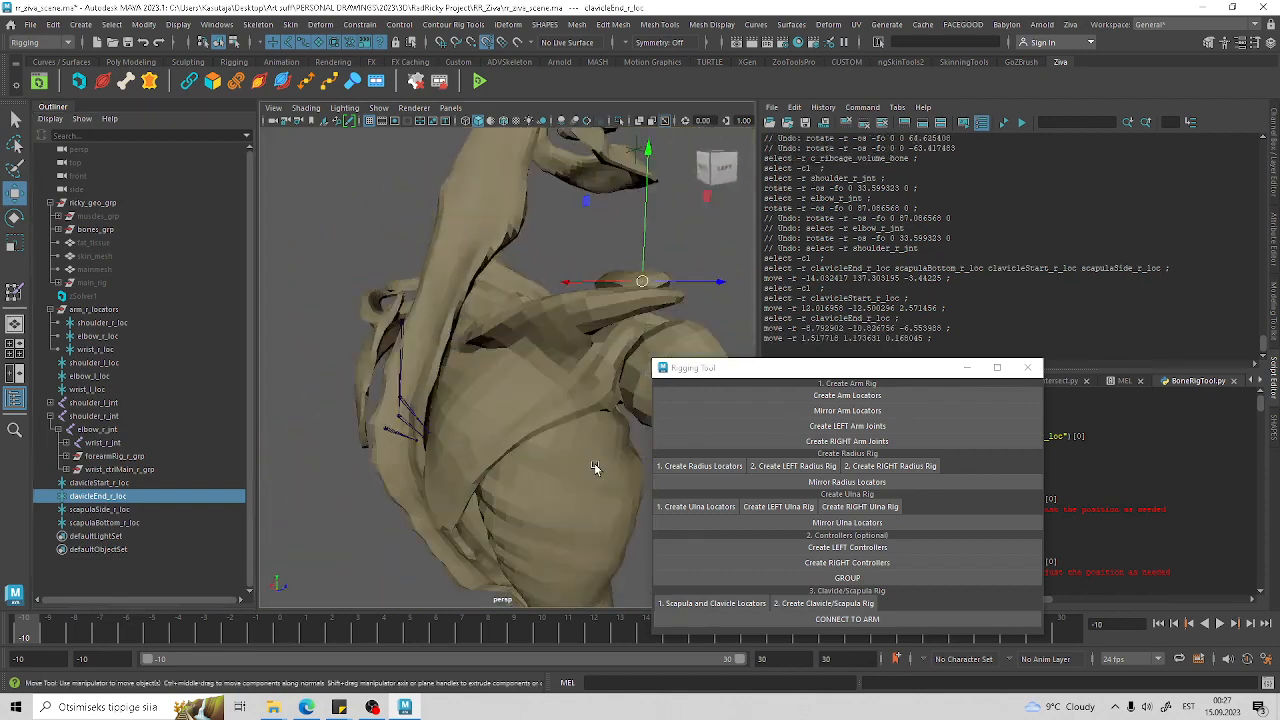
Step: Position scapulaSide_r_loc at the upper inner corner of the right scapula, adjusting its depth to the bone
left_click_drag(560, 428, 492, 452, "alt")
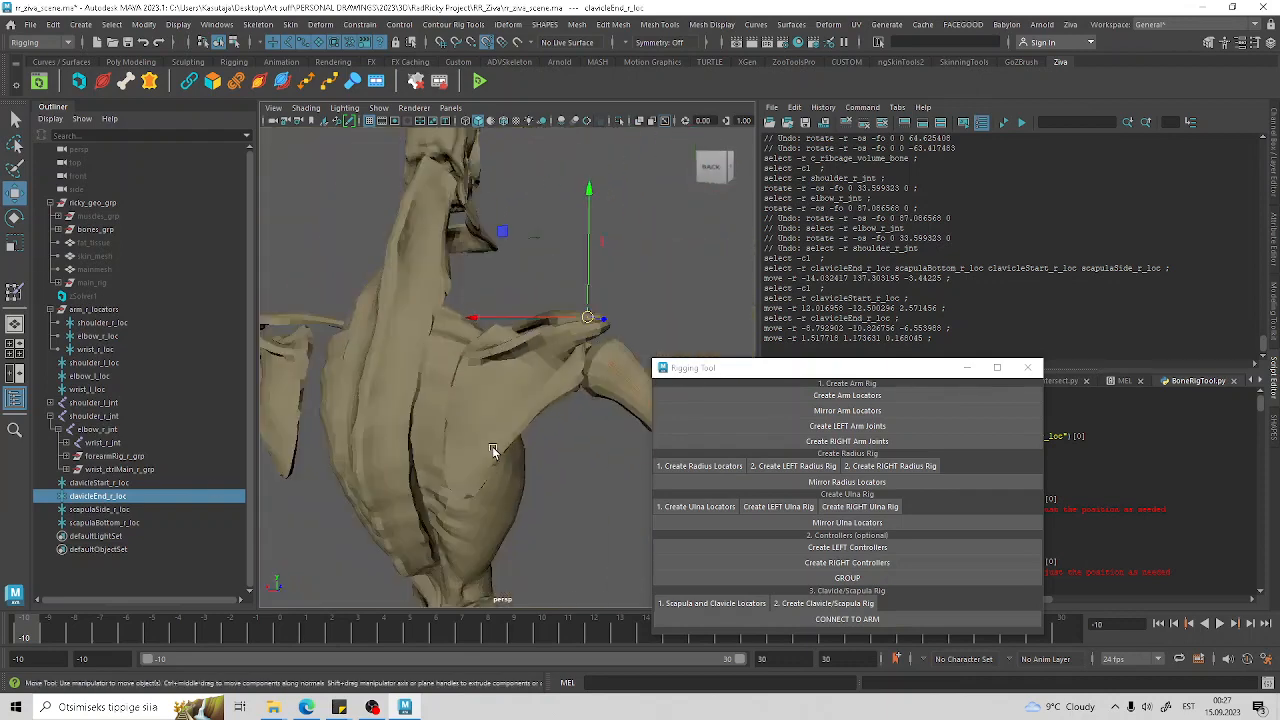
left_click(144, 511)
left_click_drag(520, 360, 566, 346, "alt")
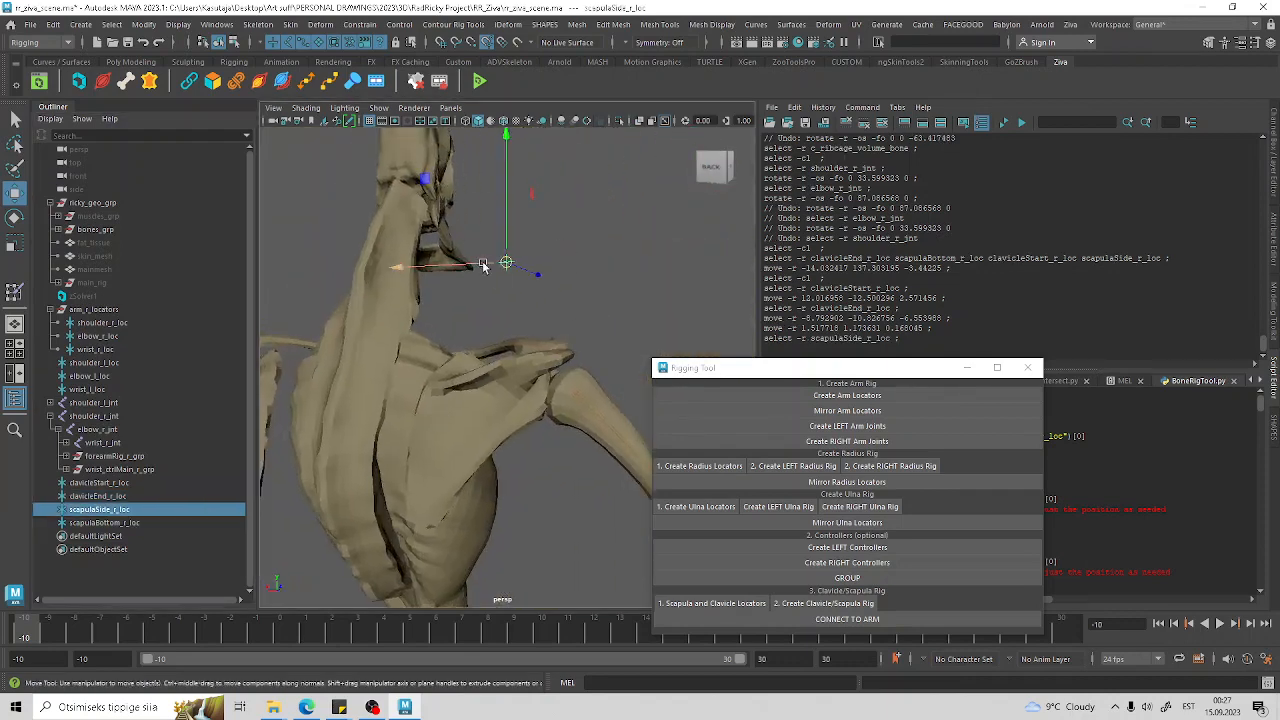
left_click_drag(483, 265, 545, 290, "alt")
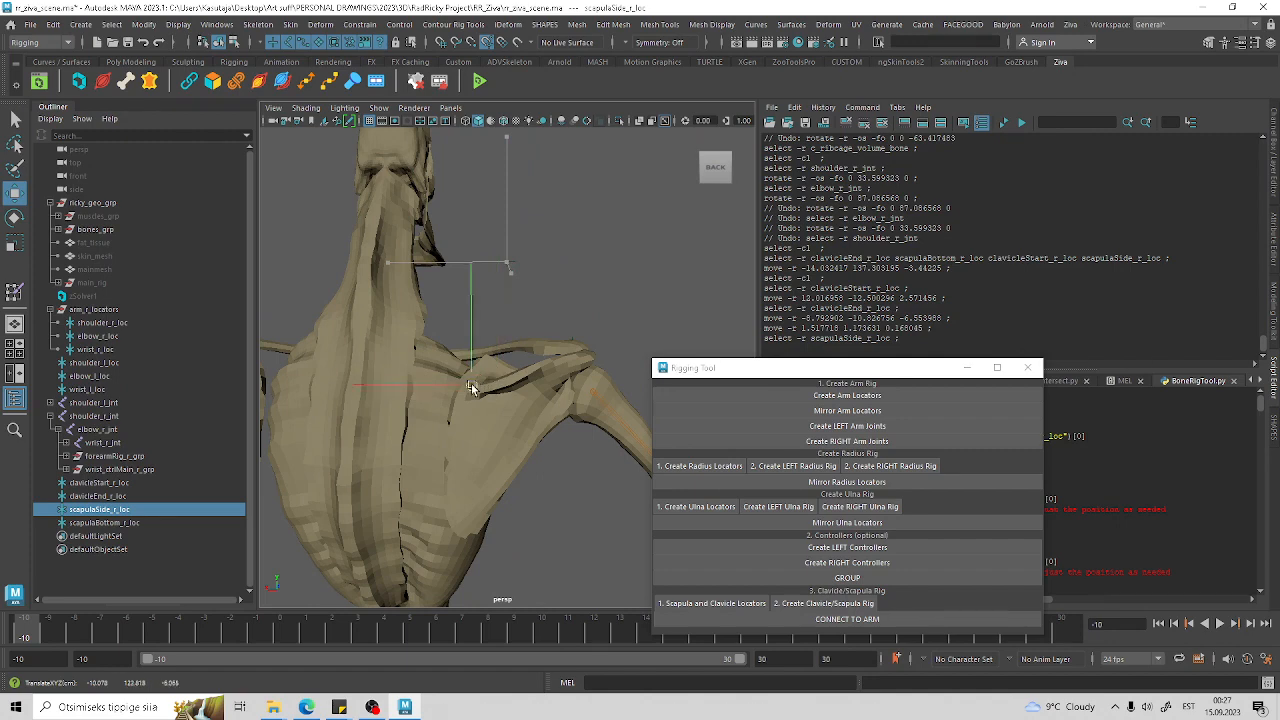
left_click_drag(470, 384, 471, 385)
left_click_drag(516, 408, 514, 434, "alt")
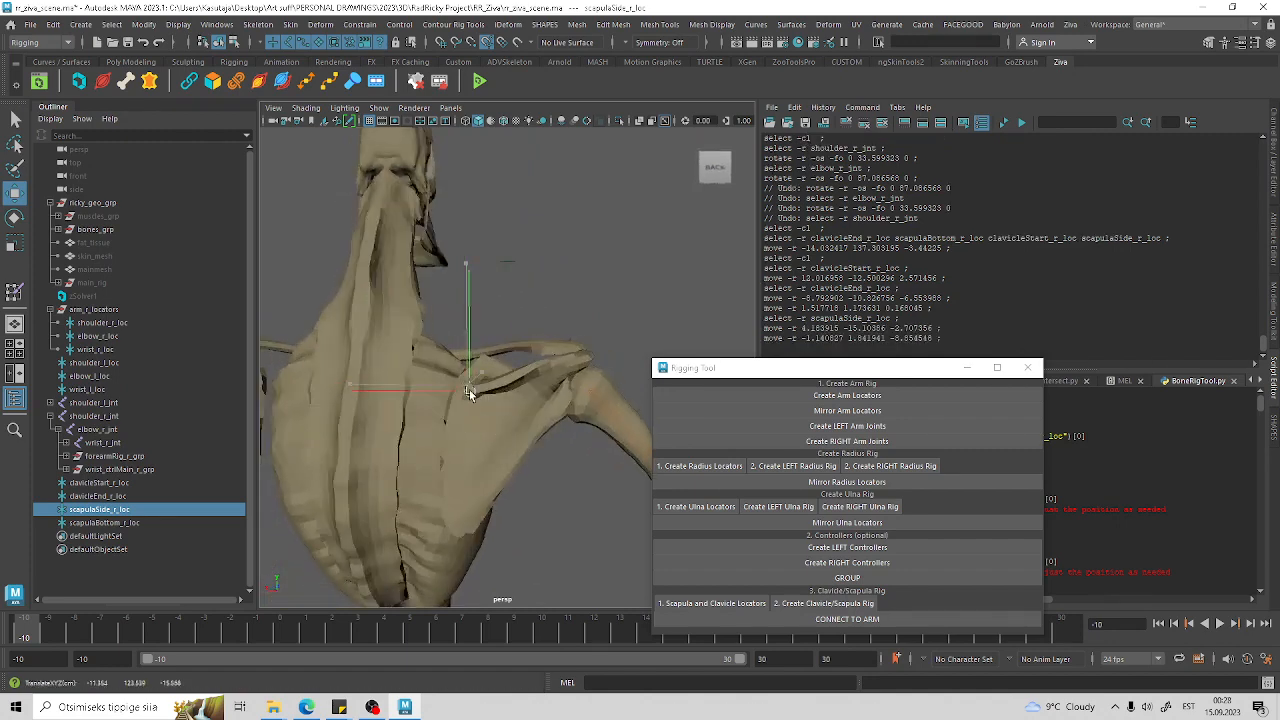
left_click_drag(467, 390, 467, 391)
mouse_move(503, 434)
left_mouse_down("alt")
mouse_move(495, 455)
mouse_move(524, 434)
left_mouse_up("alt")
Step: Position scapulaBottom_r_loc at the lower tip of the right scapula
left_click(126, 523)
left_click_drag(521, 234, 521, 234)
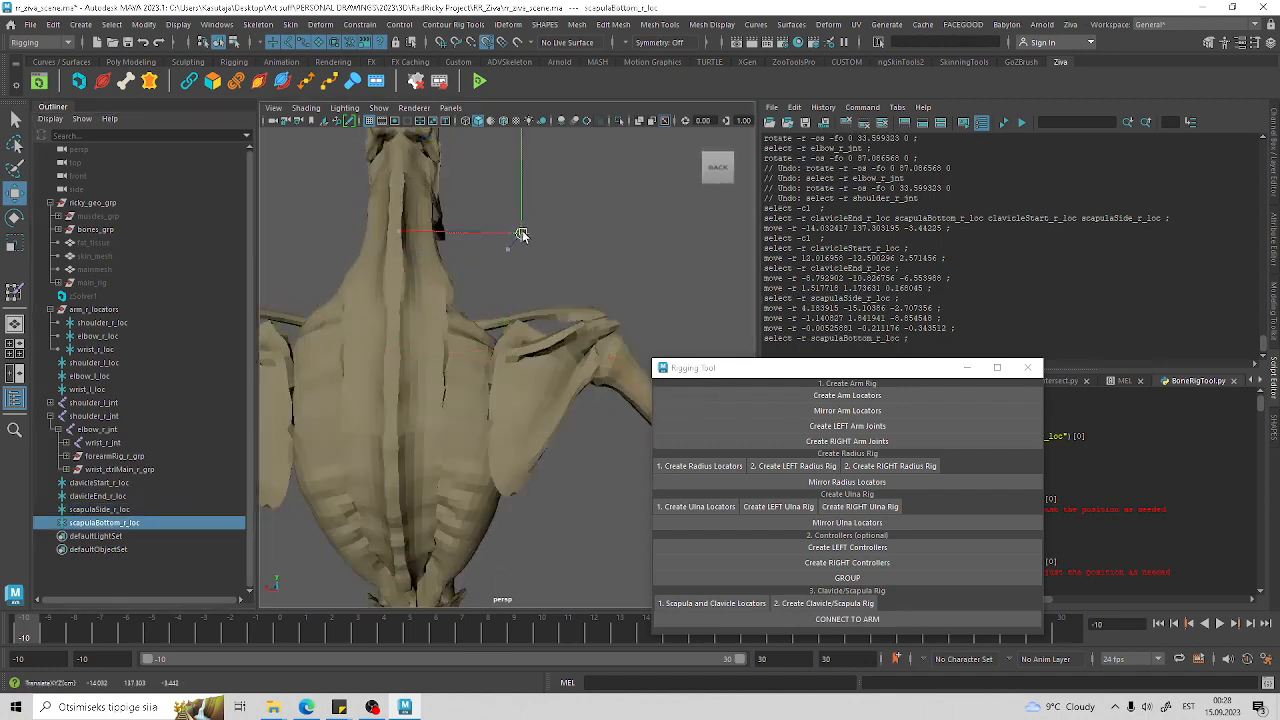
left_click_drag(509, 485, 509, 485)
left_click_drag(509, 485, 558, 495, "alt")
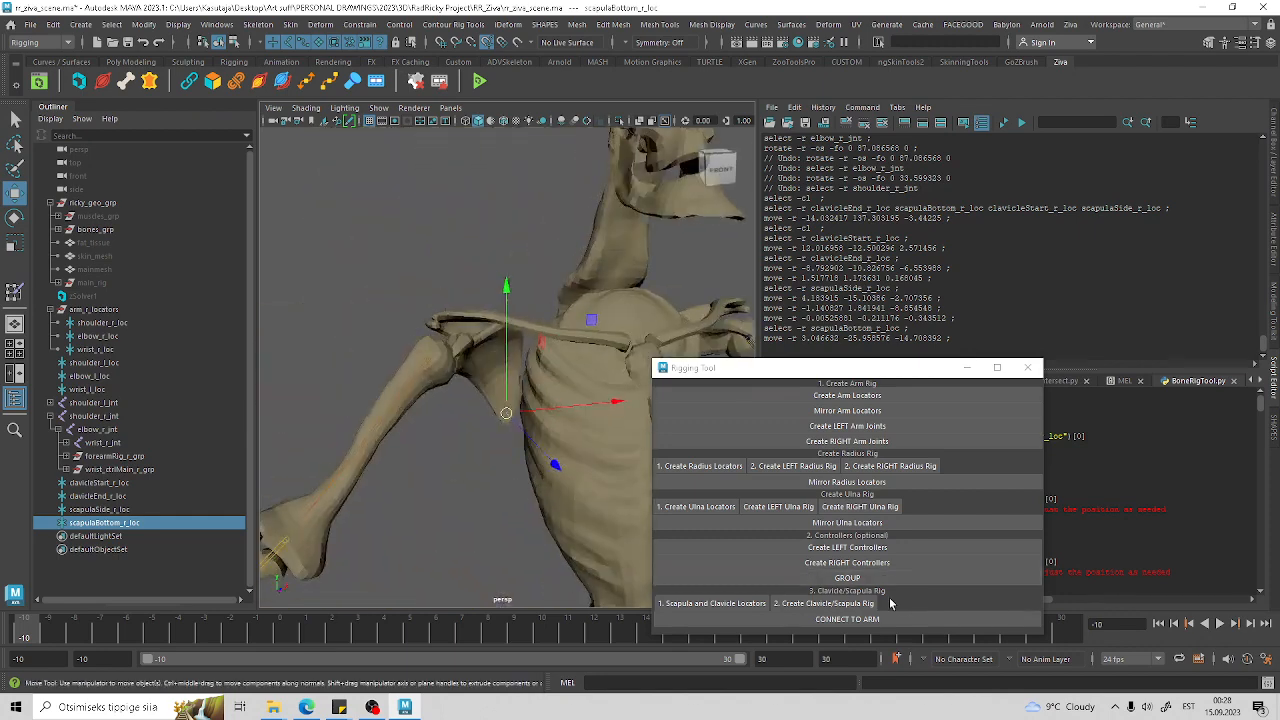
Step: Create the clavicle and scapula rig from the placed locators and connect it to the arm
left_click(853, 607)
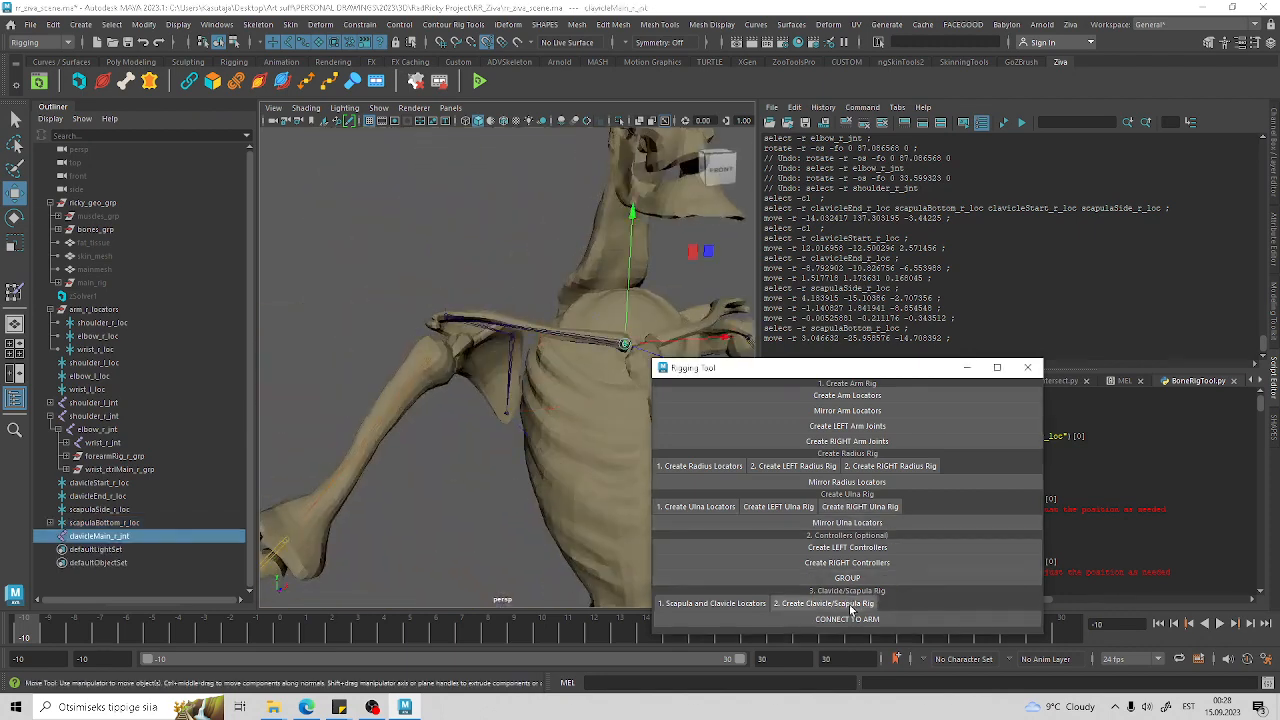
left_click_drag(575, 486, 545, 483, "alt")
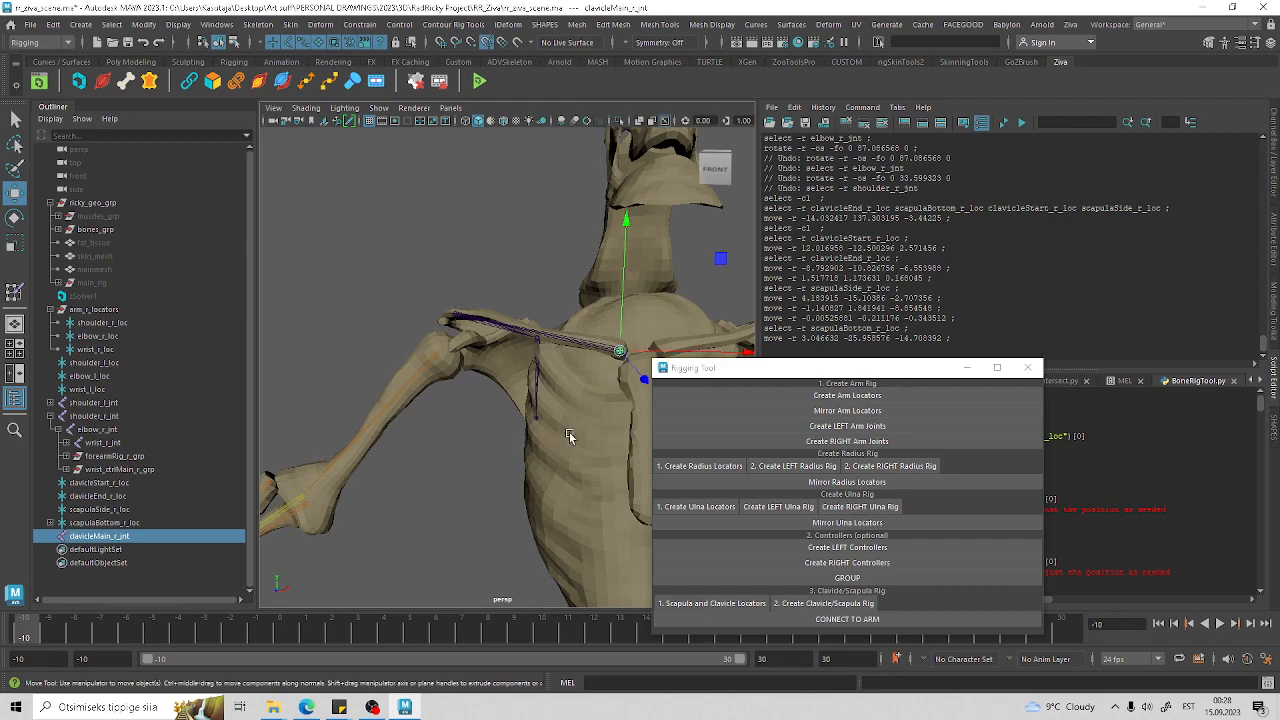
left_click(850, 620)
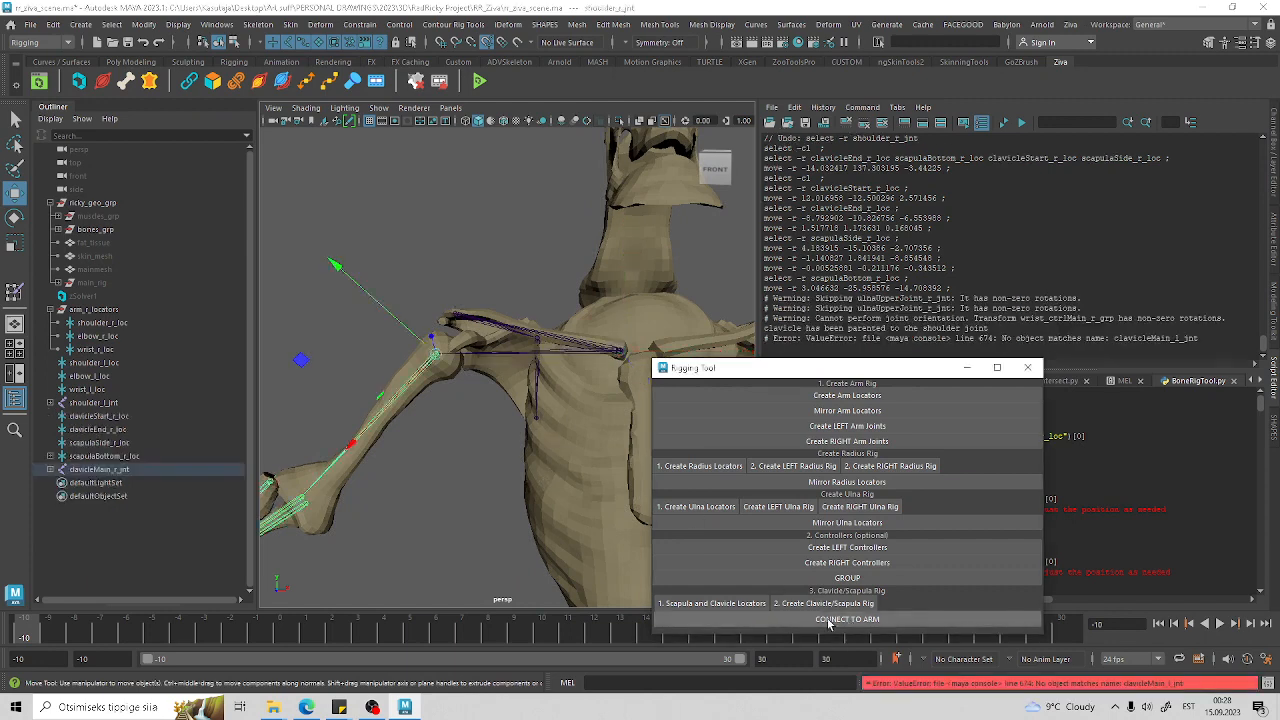
left_click_drag(478, 466, 560, 466, "alt")
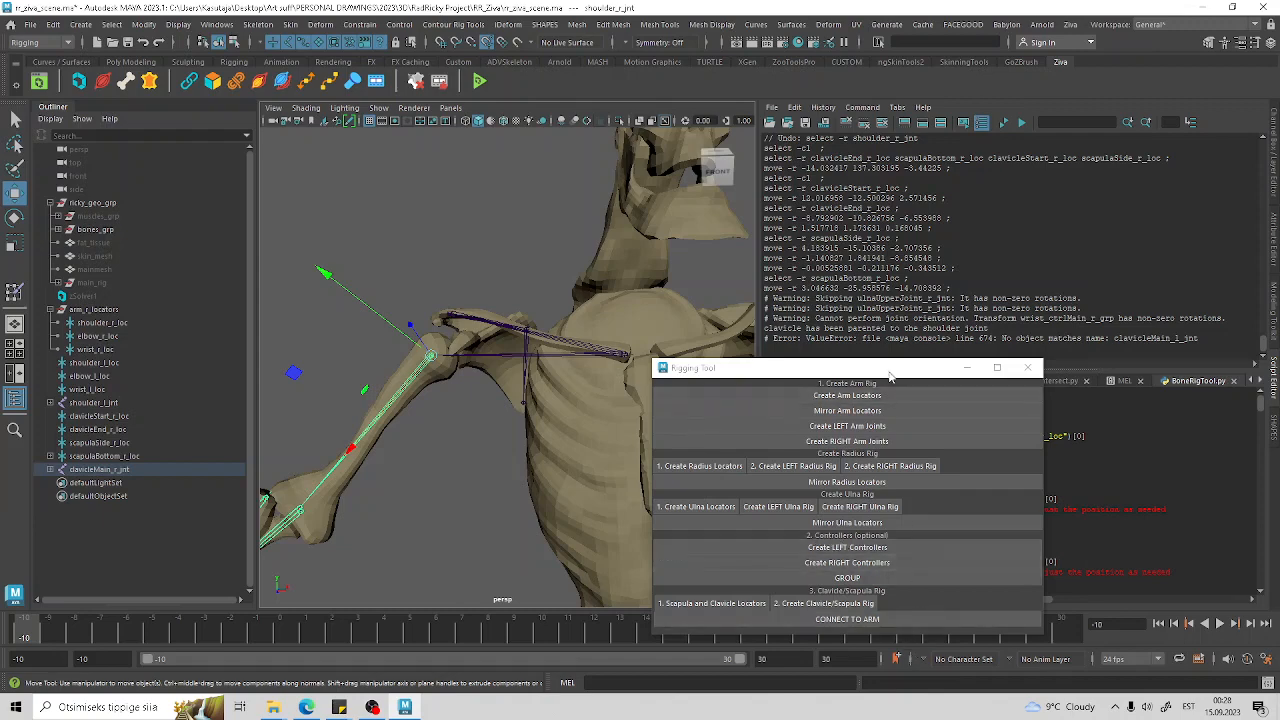
Step: Move and enlarge the Rigging Tool window and clear the joint selection
left_click_drag(890, 375, 923, 213)
left_click_drag(887, 468, 895, 562)
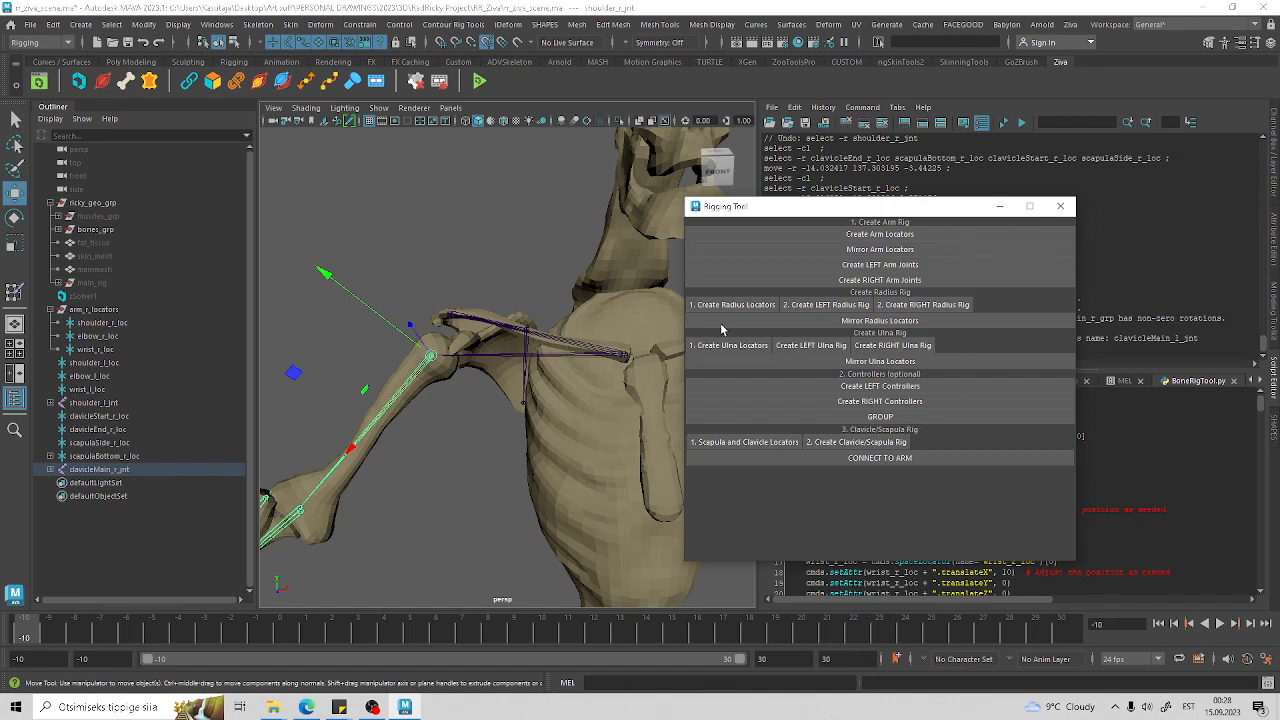
scroll(553, 400, "down", 3)
left_click_drag(553, 400, 517, 408, "alt")
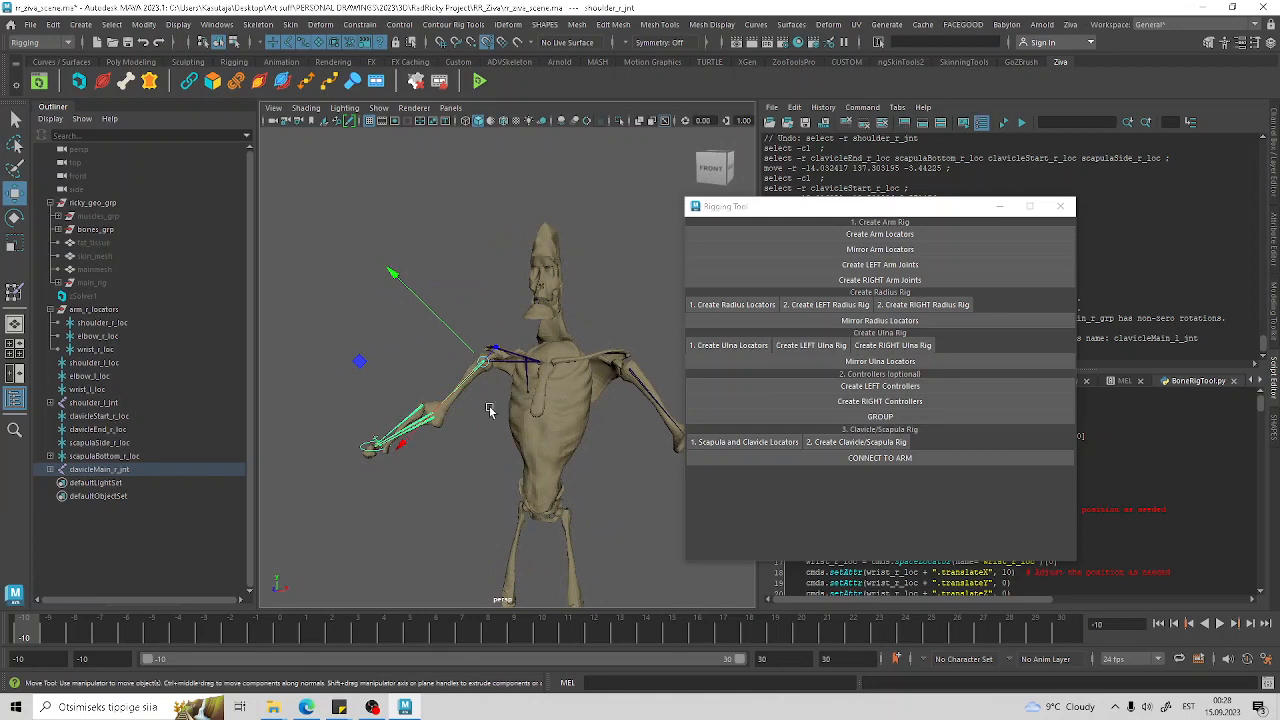
left_click(485, 413)
Step: Test the rig by rotating clavicleMain_r_jnt, undo the rotation and clear the selection
scroll(495, 400, "up", 6)
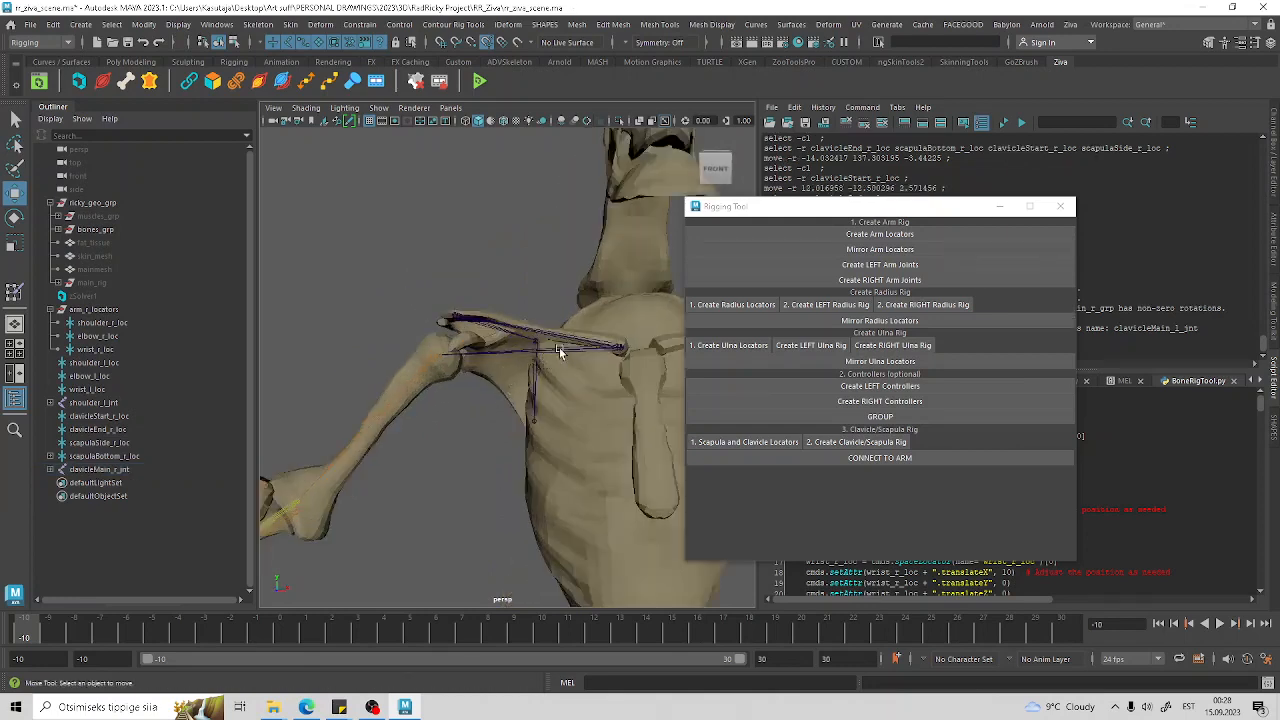
left_click(558, 352)
left_click(15, 216)
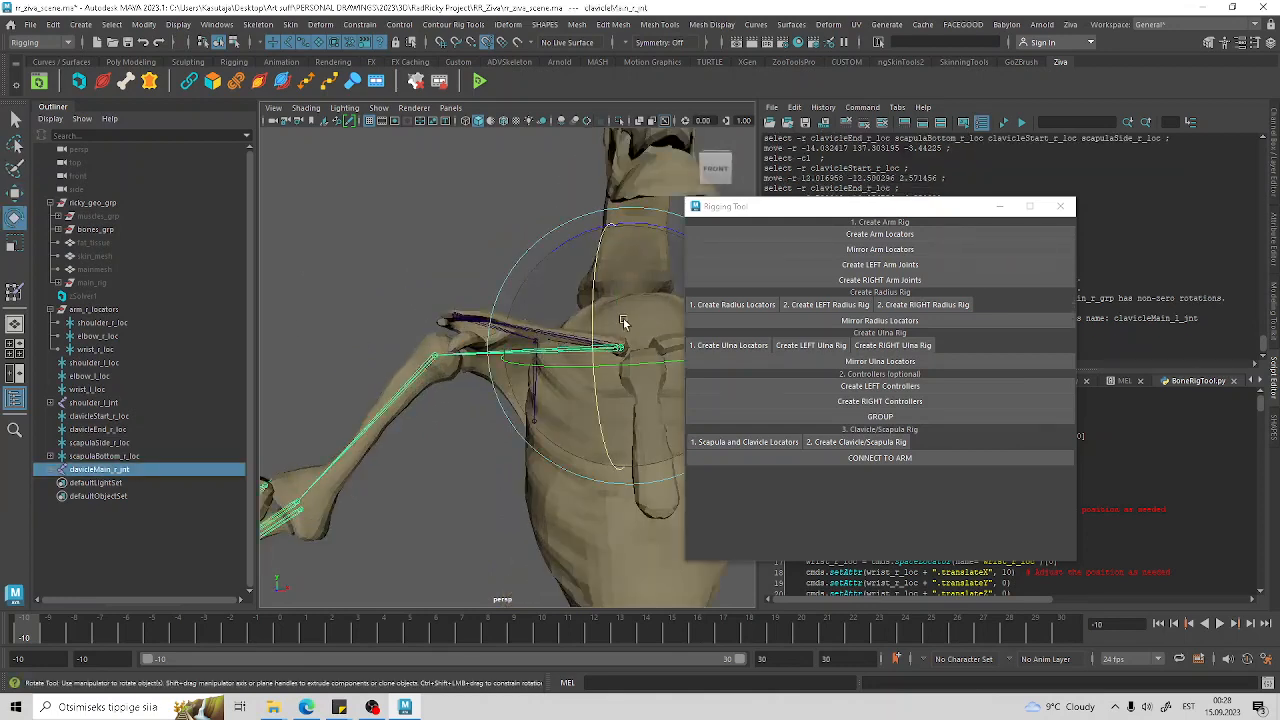
left_click_drag(678, 262, 685, 290)
key("ctrl+z")
mouse_move(611, 344)
left_mouse_down("alt")
mouse_move(493, 342)
mouse_move(598, 346)
left_mouse_up("alt")
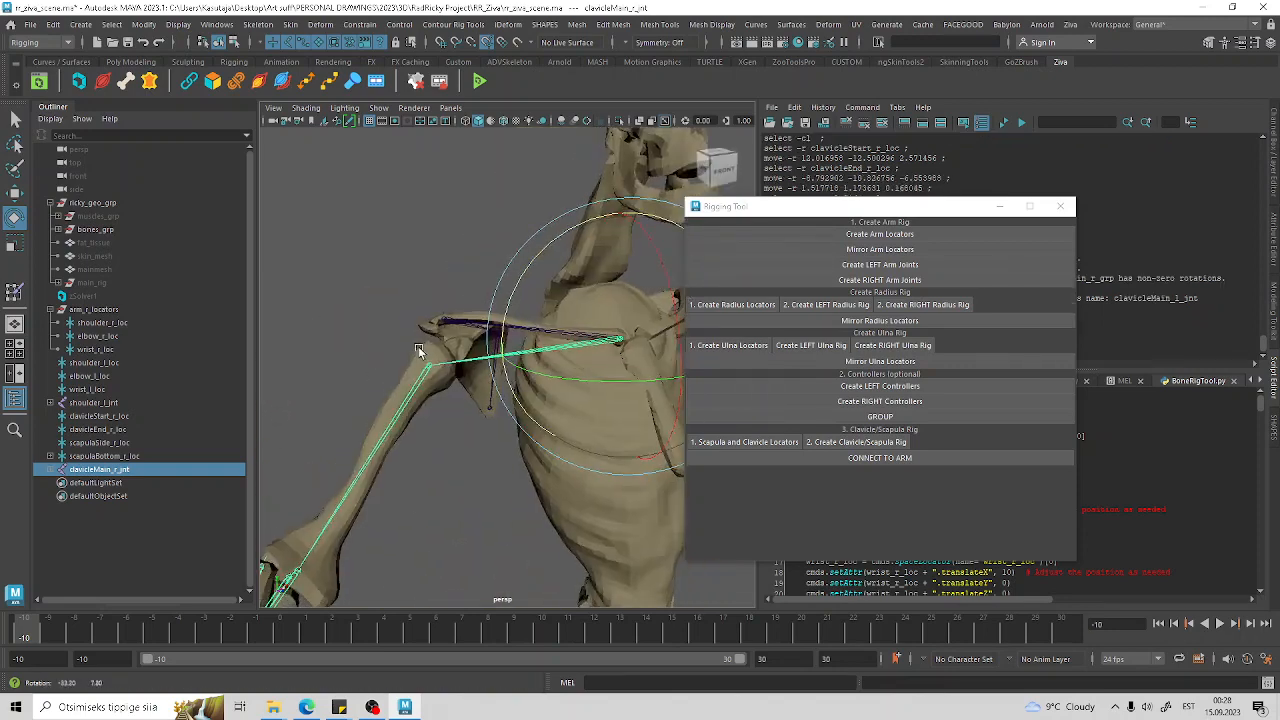
left_click(503, 451)
Step: Bind the right clavicle bone r_clav_bone to clavicle1_r_jnt with Bind Skin
left_click(545, 334)
left_click_drag(575, 304, 487, 490, "alt")
left_click(503, 400)
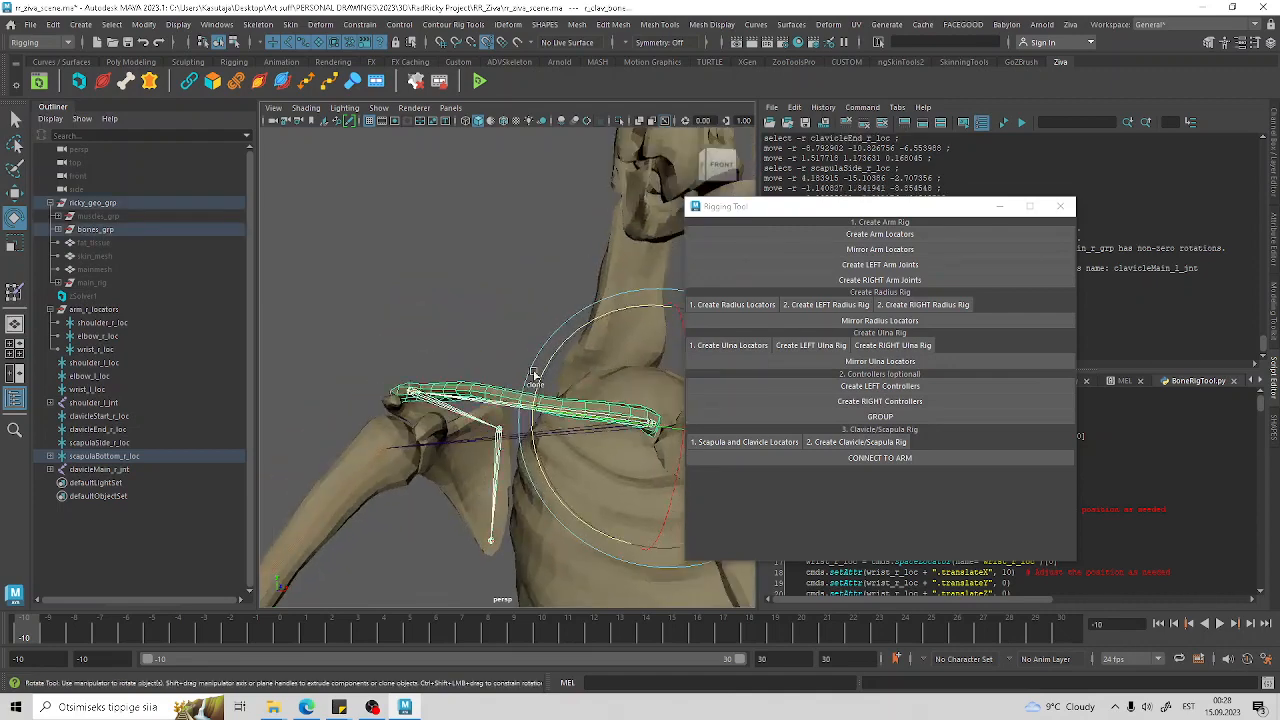
left_click(438, 30)
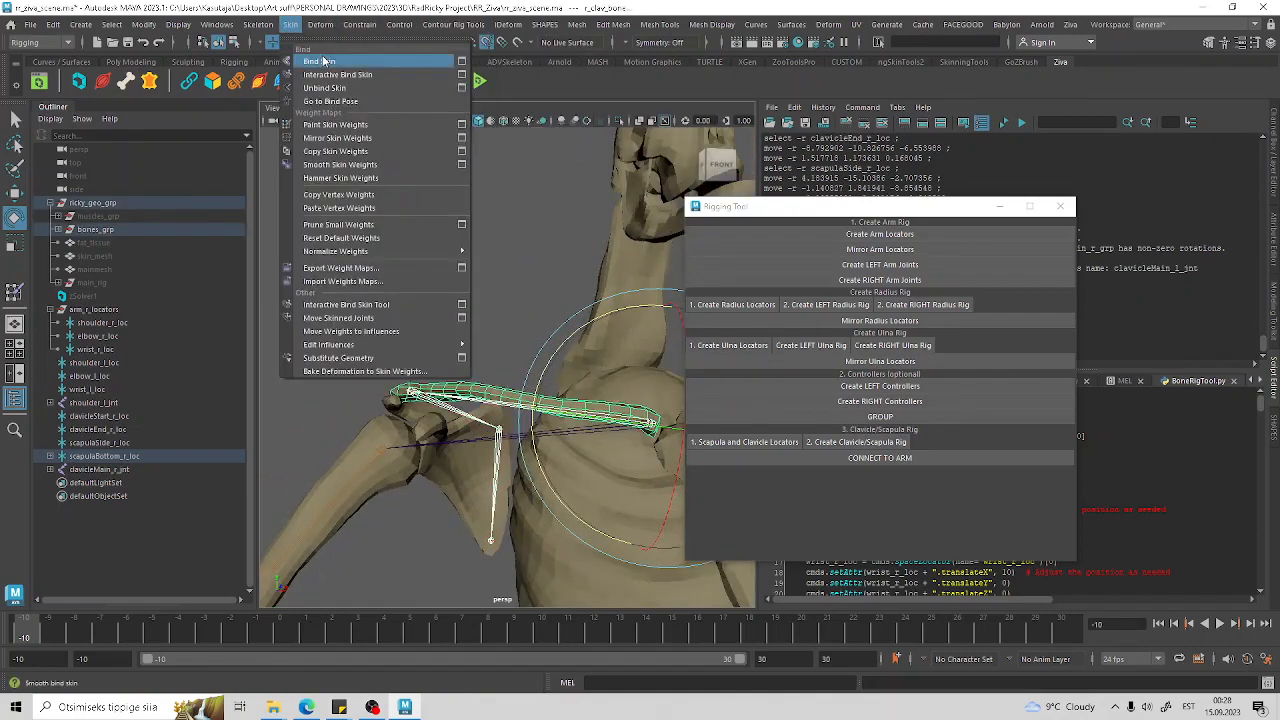
left_click(434, 306)
Step: Bind the right scapula bone r_scapula_bone to clavicle2_r_jnt with Bind Skin
left_click_drag(434, 306, 607, 215, "alt")
left_click(515, 325)
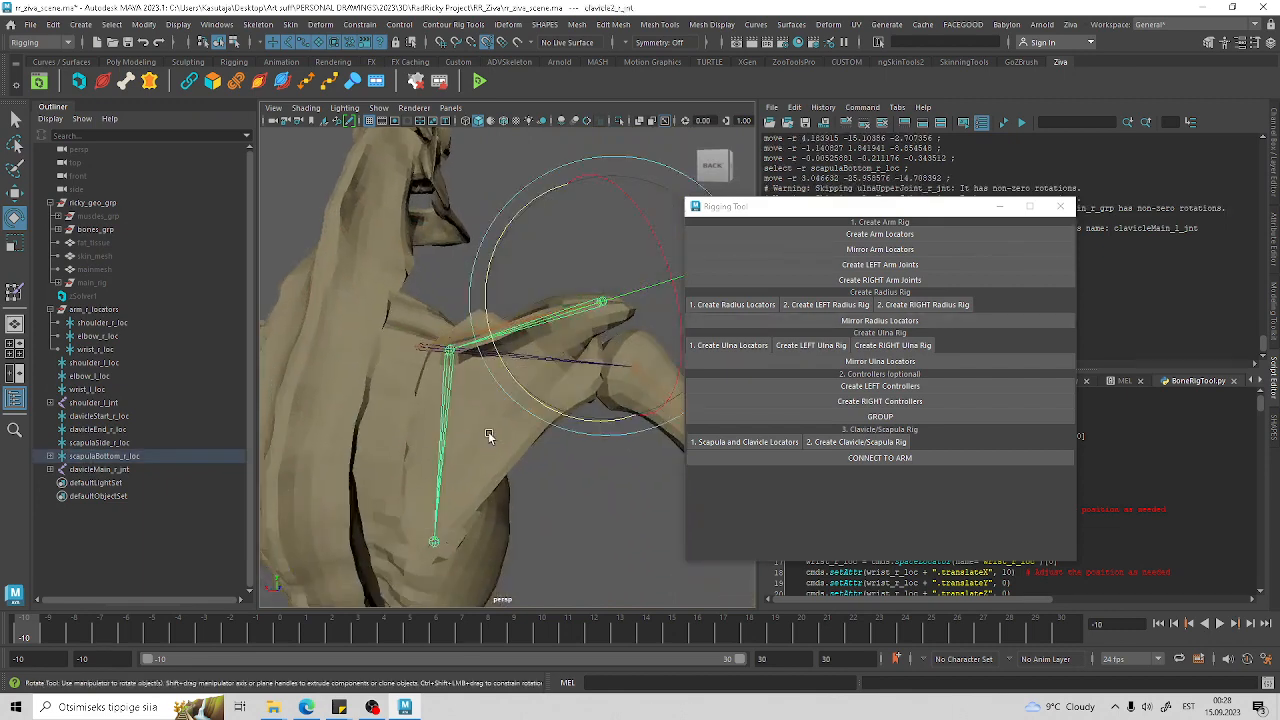
left_click(487, 448, "shift")
left_click(508, 24)
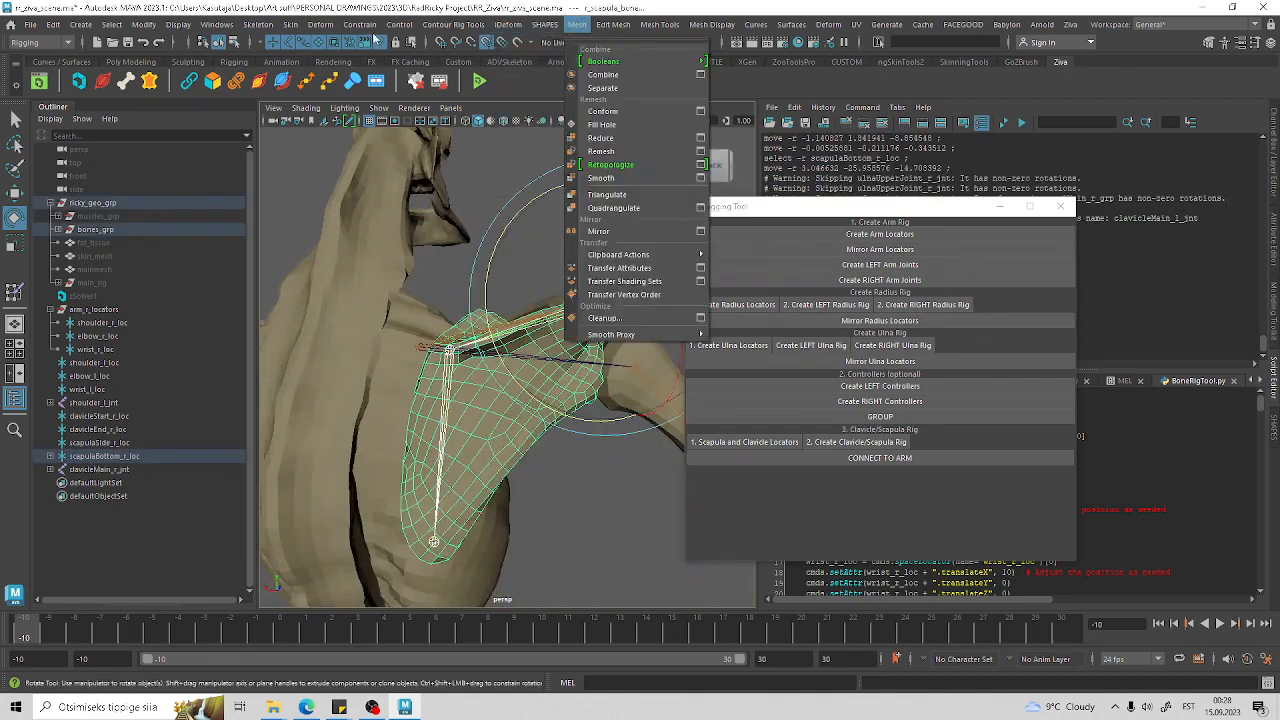
left_click(312, 61)
Step: Test the skinned bones by rotating clavicleMain_r_jnt about 27 degrees around Z and undo the rotation
left_click_drag(505, 200, 471, 429, "alt")
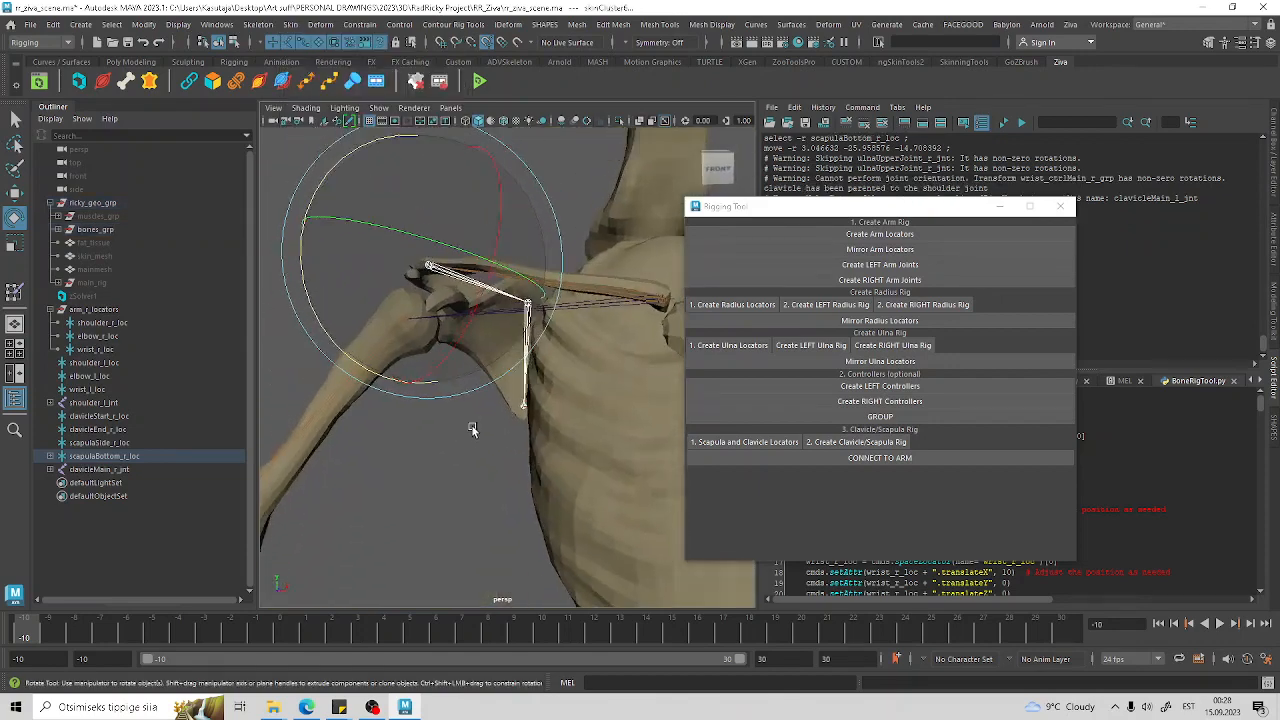
left_click(483, 420)
scroll(483, 420, "down", 5)
left_click(553, 340)
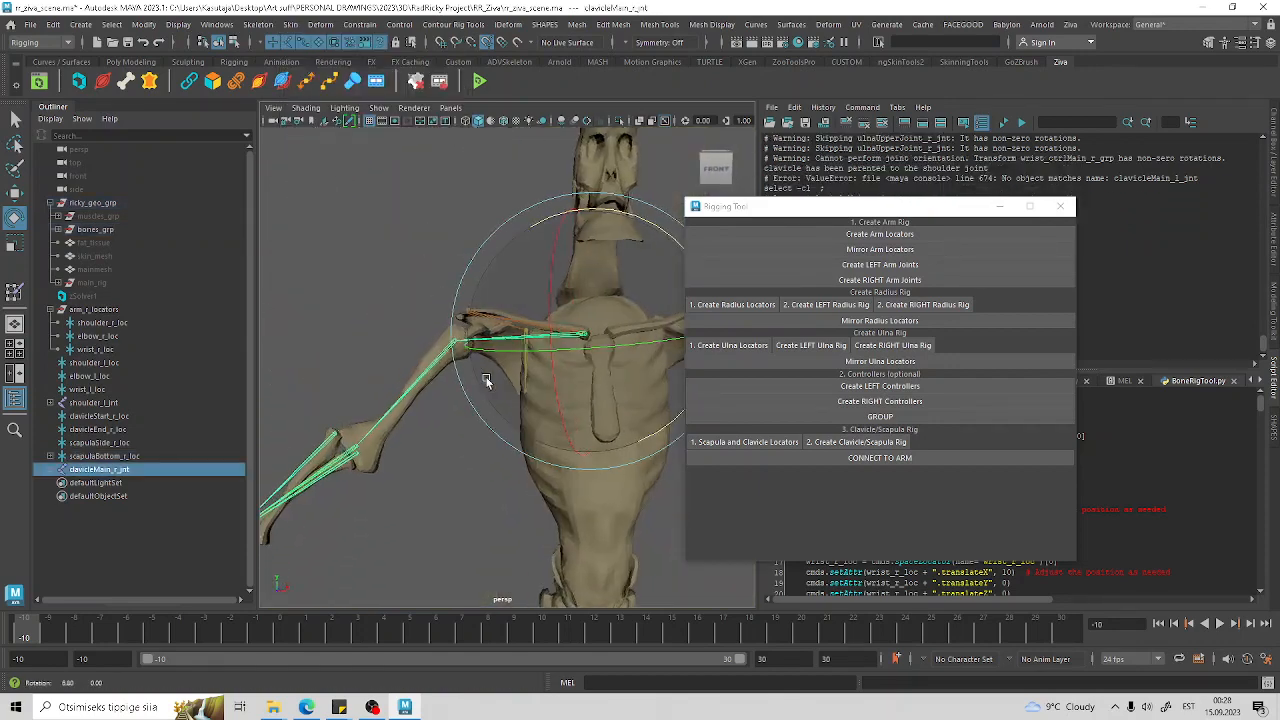
Step: Hide the clavicle1_r_jnt joint chain and clear the selection
left_click(543, 328)
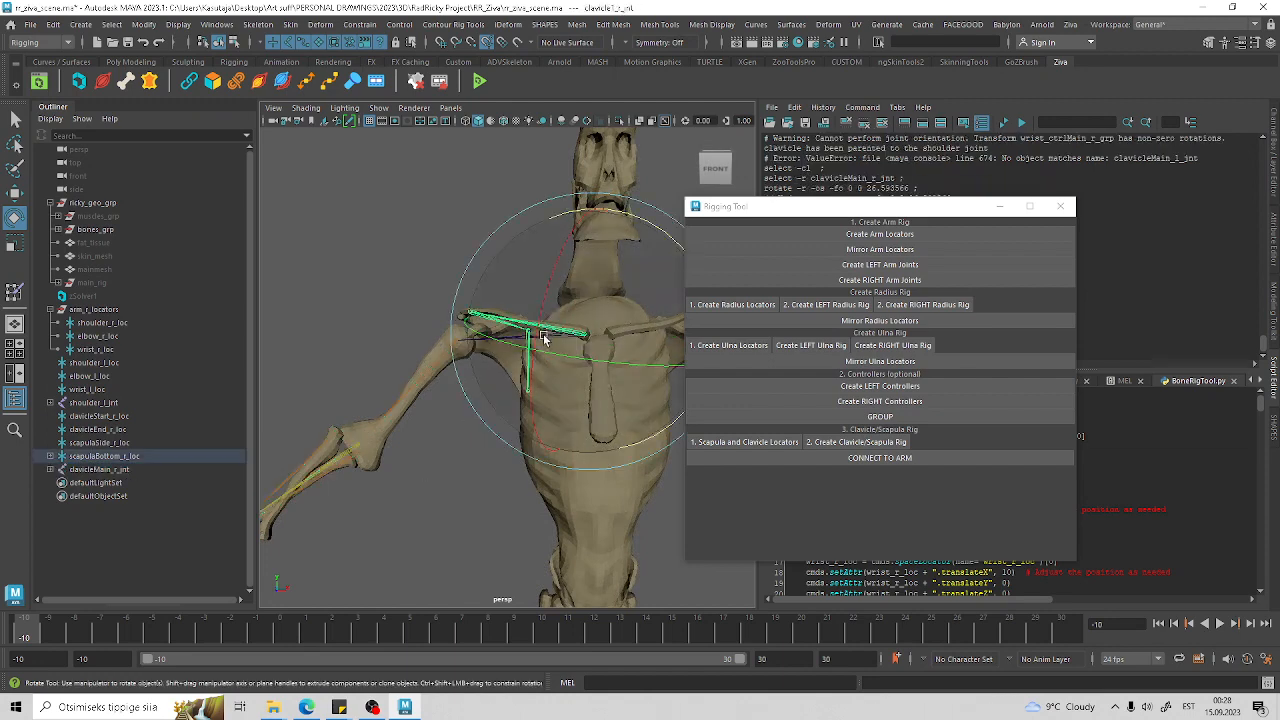
key("h")
left_click(452, 452)
Step: Test clavicleMain_r_jnt by rotating it about 23 degrees around Z and 38 degrees around Y, and undo both rotations
scroll(514, 356, "up", 3)
left_click(551, 323)
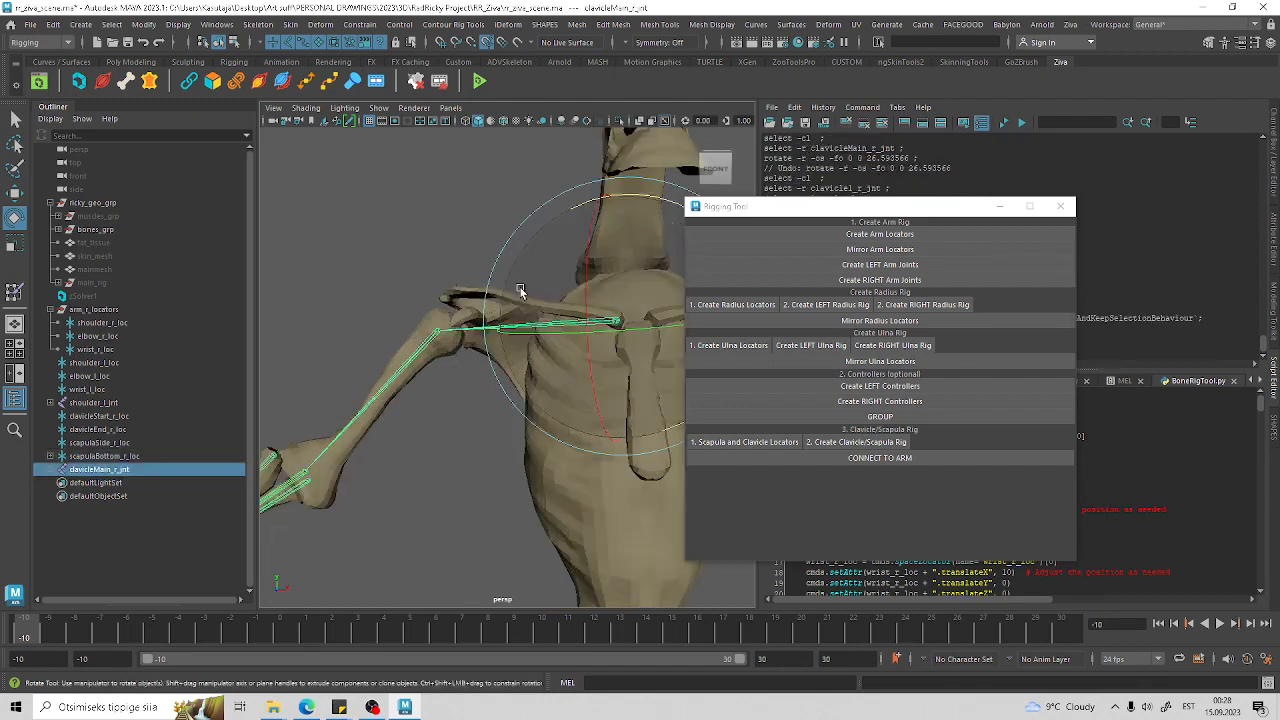
left_click_drag(760, 206, 295, 455)
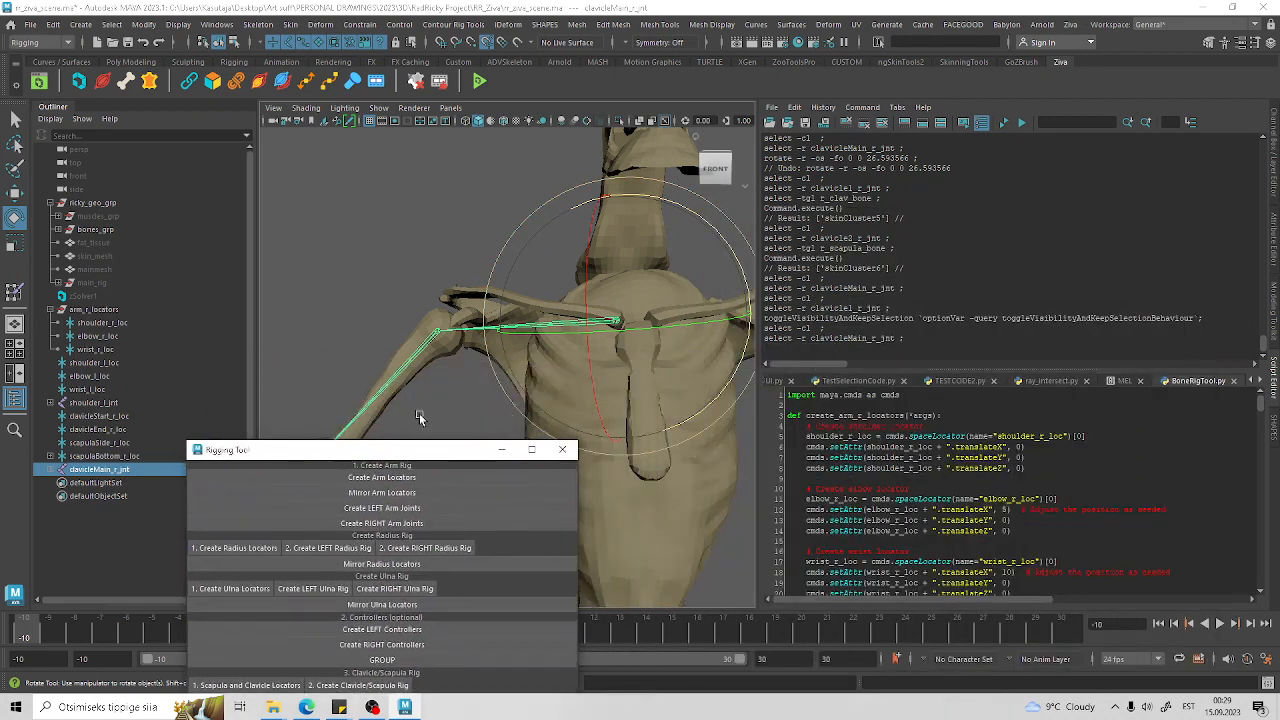
left_click_drag(725, 248, 697, 376)
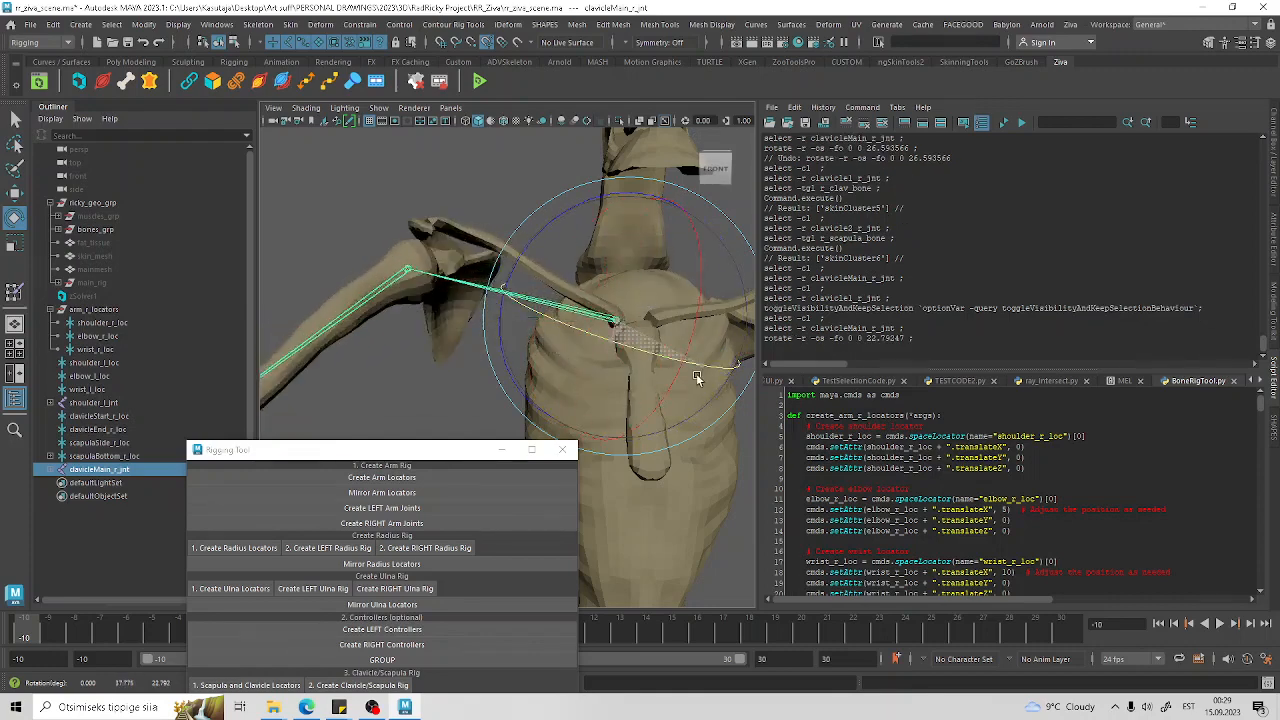
left_click_drag(552, 336, 412, 312, "alt")
key("ctrl+z")
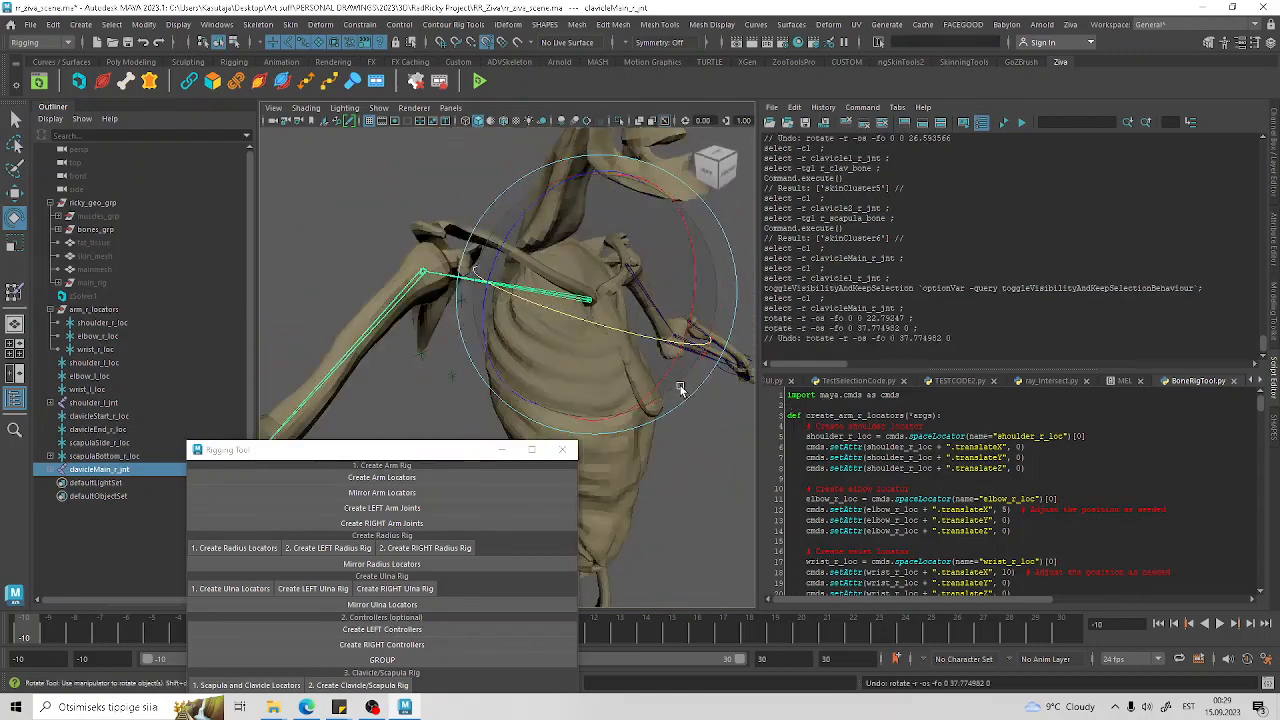
key("ctrl+z")
Step: Undo the hiding of the clavicle1_r_jnt joint chain and clear the selection
left_click(438, 300)
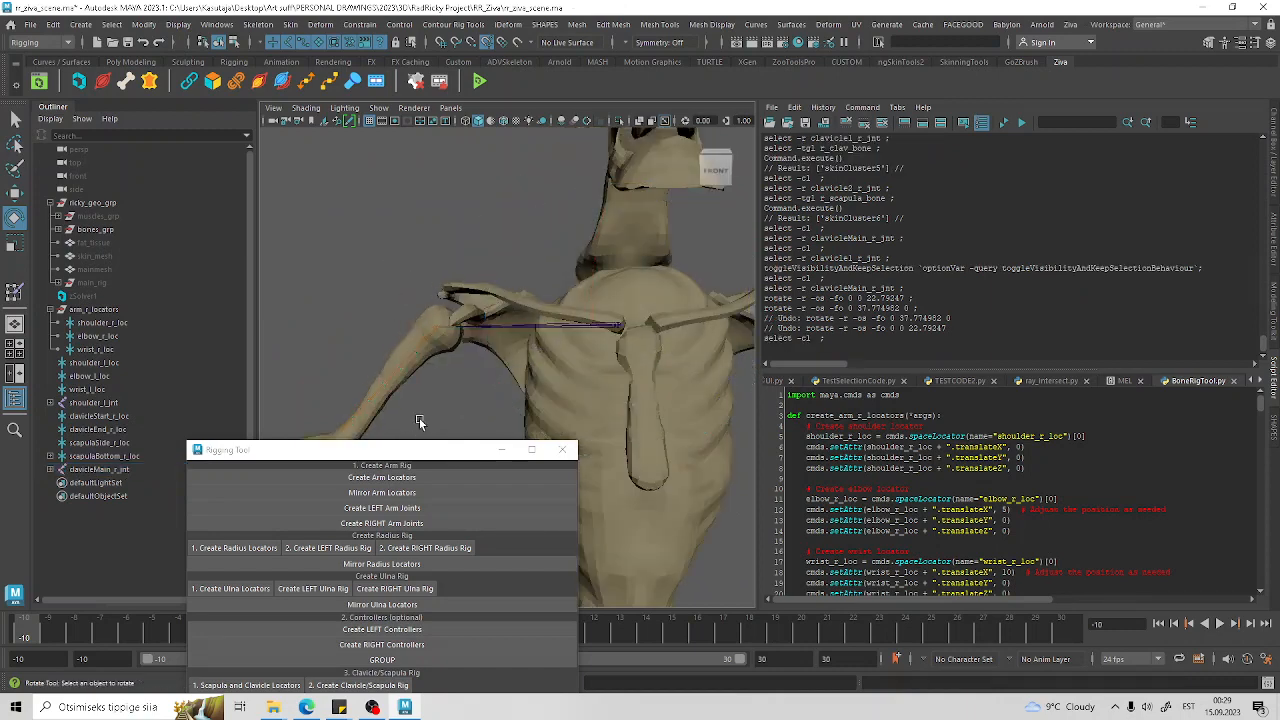
key("ctrl+z")
key("ctrl+z")
key("ctrl+z")
key("ctrl+z")
left_click(449, 258)
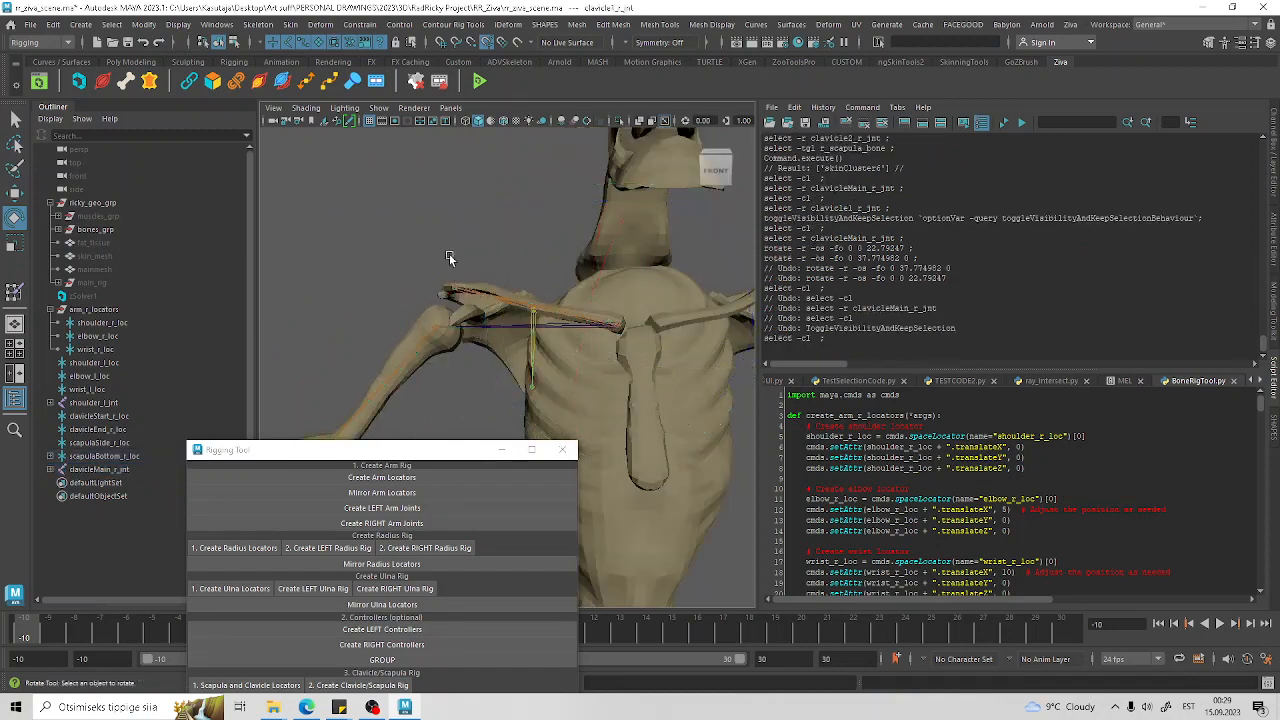
Step: Test clavicle2_r_jnt by rotating it about -9 degrees around Z and about 16 degrees around Y, undoing each rotation
left_click(490, 298)
left_click_drag(346, 218, 410, 218)
key("ctrl+z")
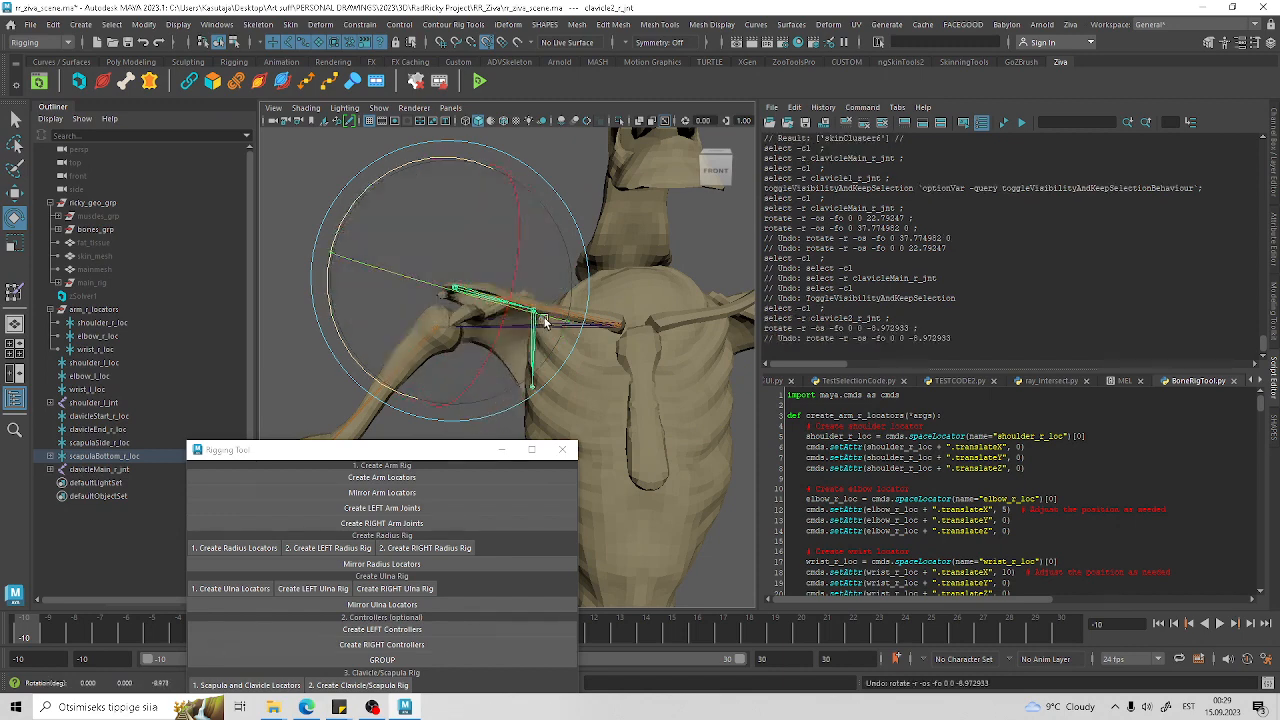
left_click_drag(543, 320, 556, 333)
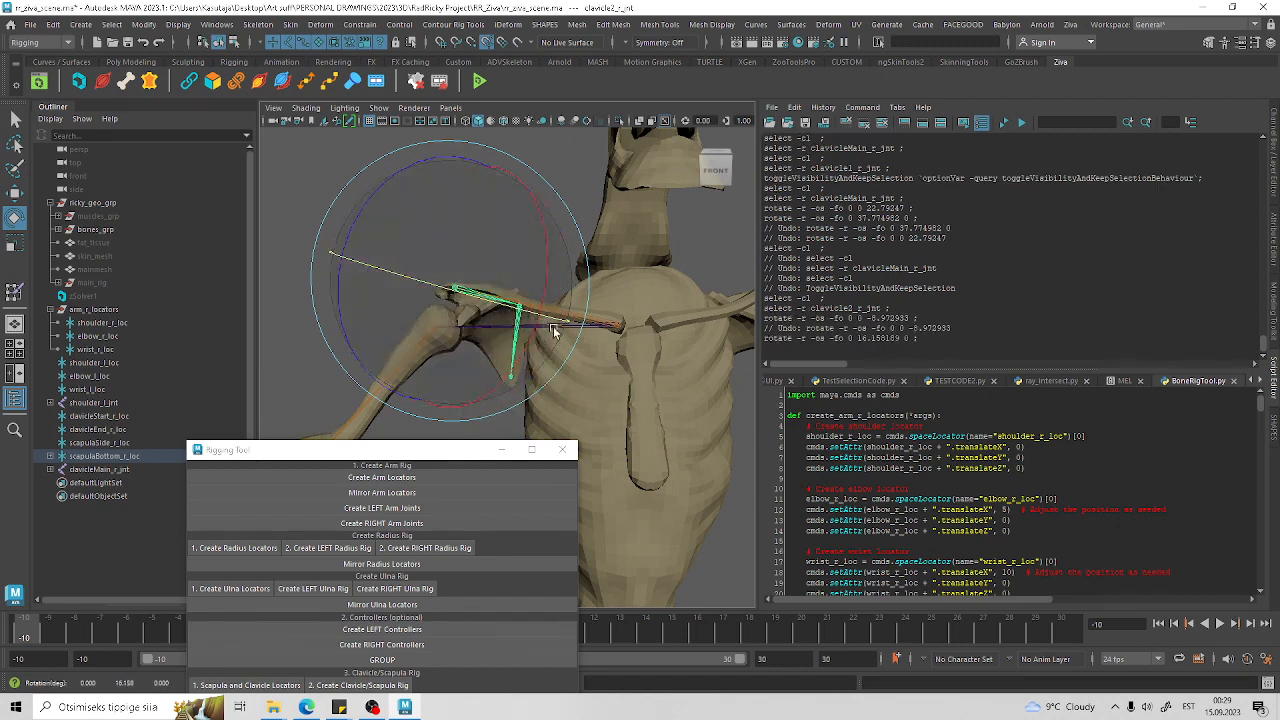
key("ctrl+z")
left_click(311, 174)
Step: Move the Rigging Tool window off the skeleton's arm and minimize it
left_click_drag(448, 230, 518, 354, "alt")
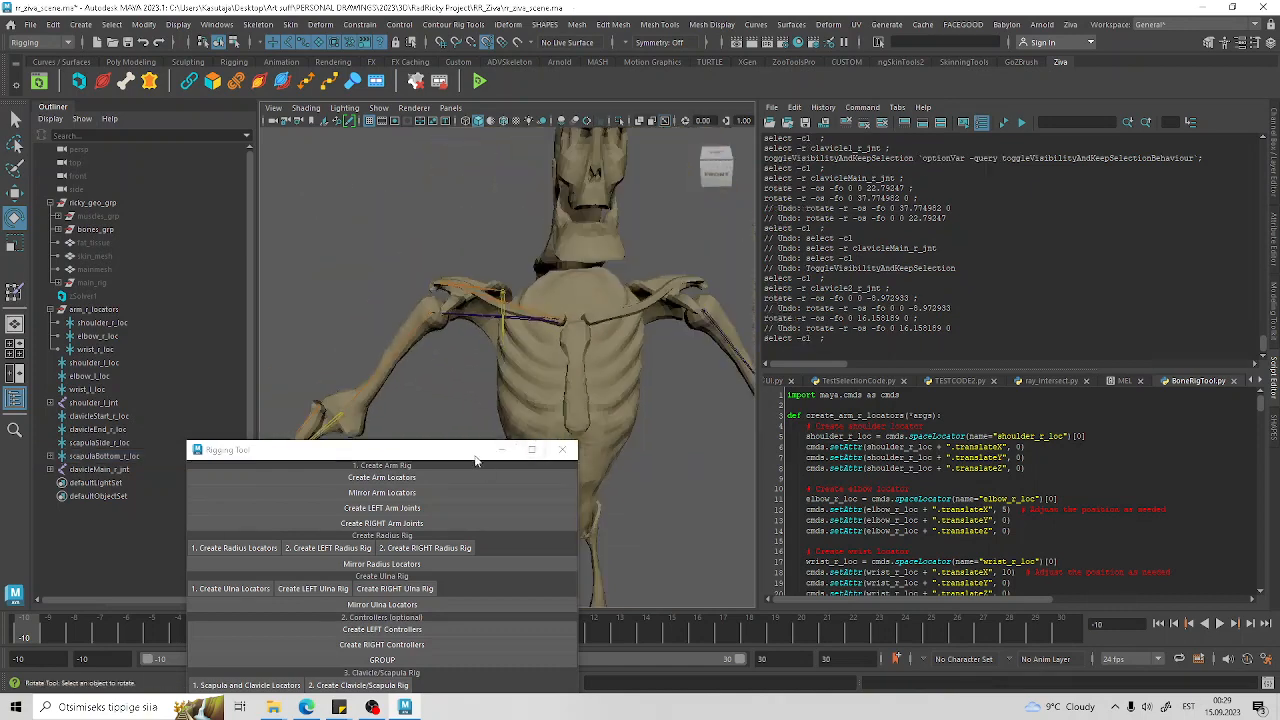
left_click_drag(476, 460, 899, 355)
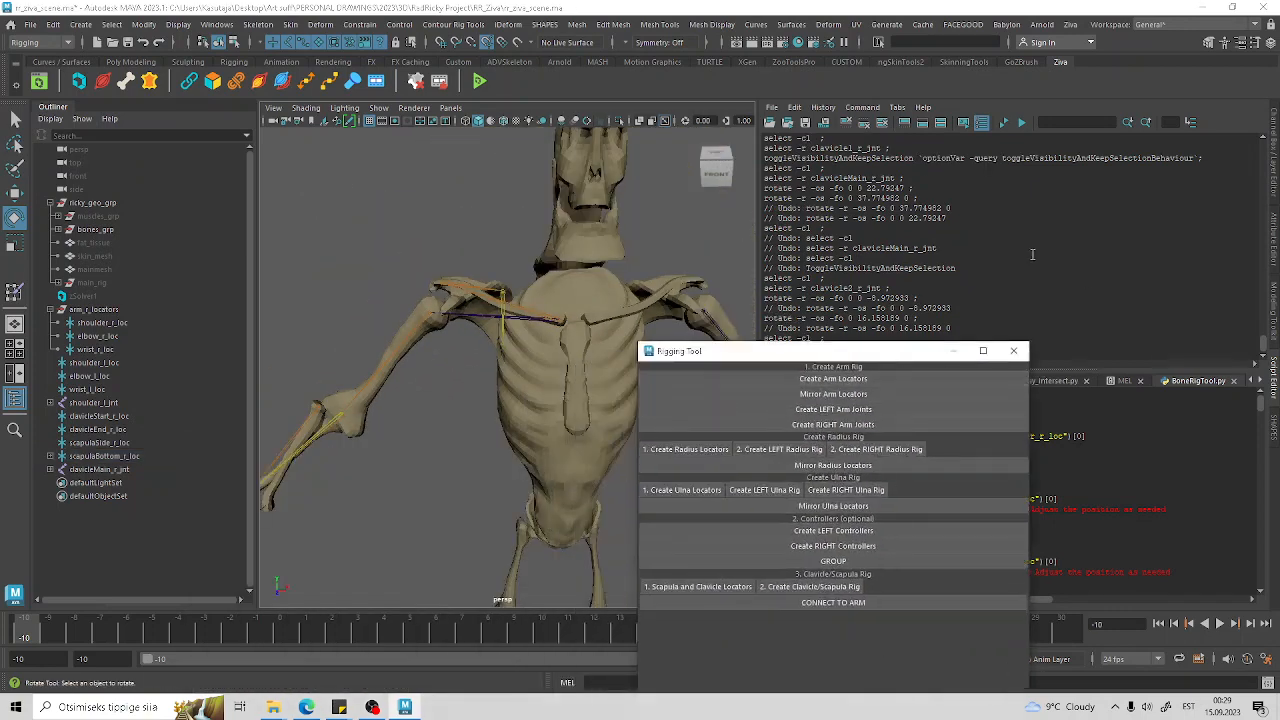
left_click(953, 351)
Step: Unhide muscles_grp to show the muscle over the skeleton's right shoulder and chest
left_click_drag(625, 282, 552, 253, "alt")
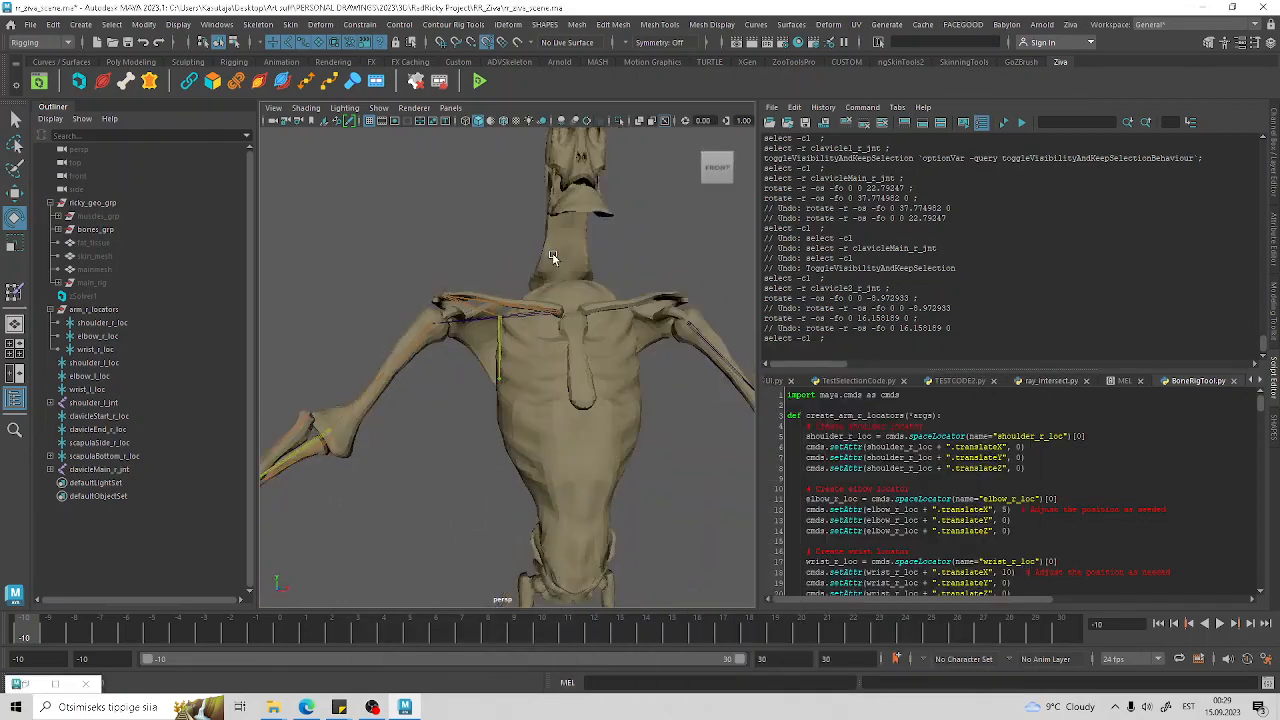
scroll(635, 348, "down", 3)
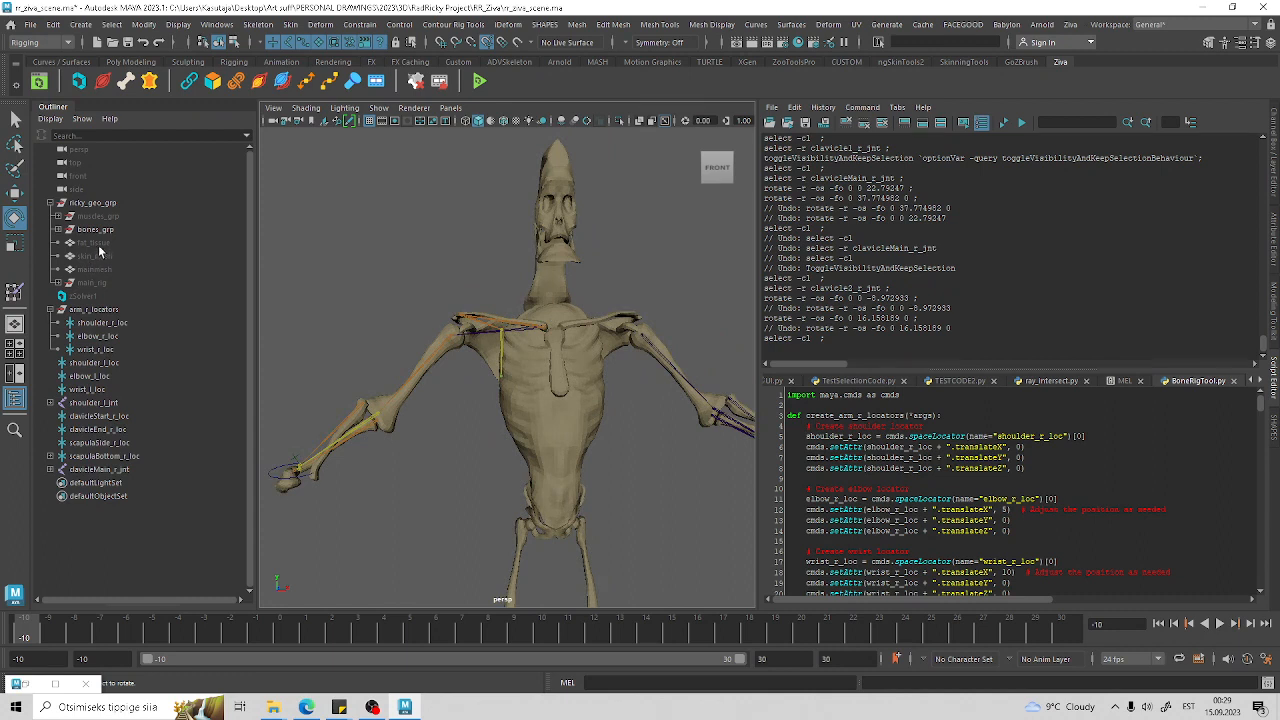
left_click(96, 217)
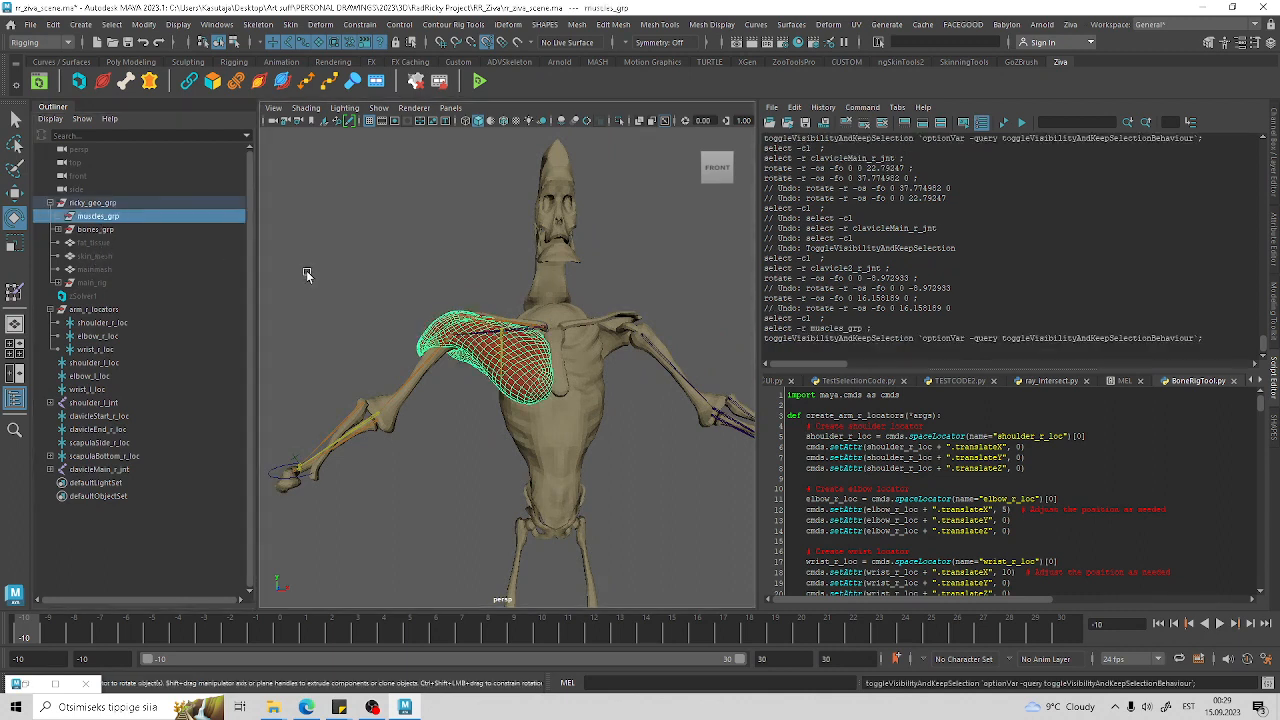
Step: Unhide zSolver1 after viewing the pectoralis muscle on the skeleton's right side, and clear the selection
left_click(454, 463)
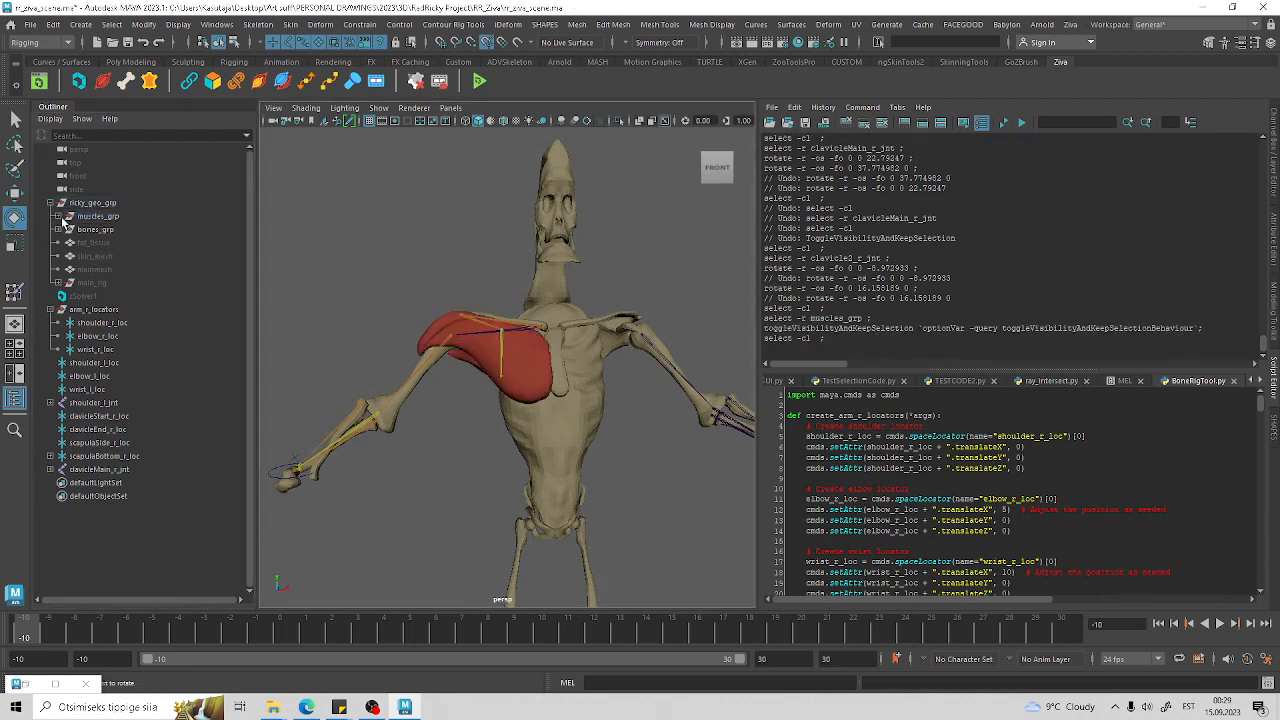
left_click(532, 399)
left_click_drag(532, 399, 452, 476, "alt")
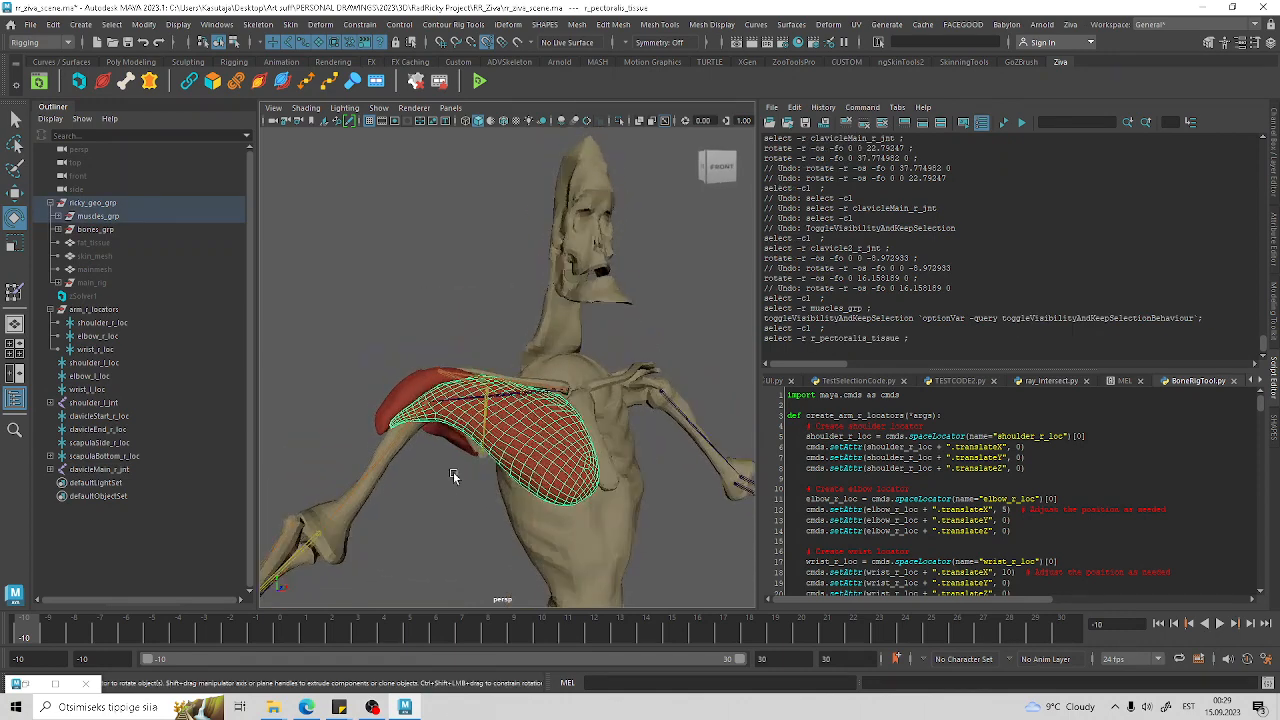
left_click(83, 297)
key("h")
left_click(417, 303)
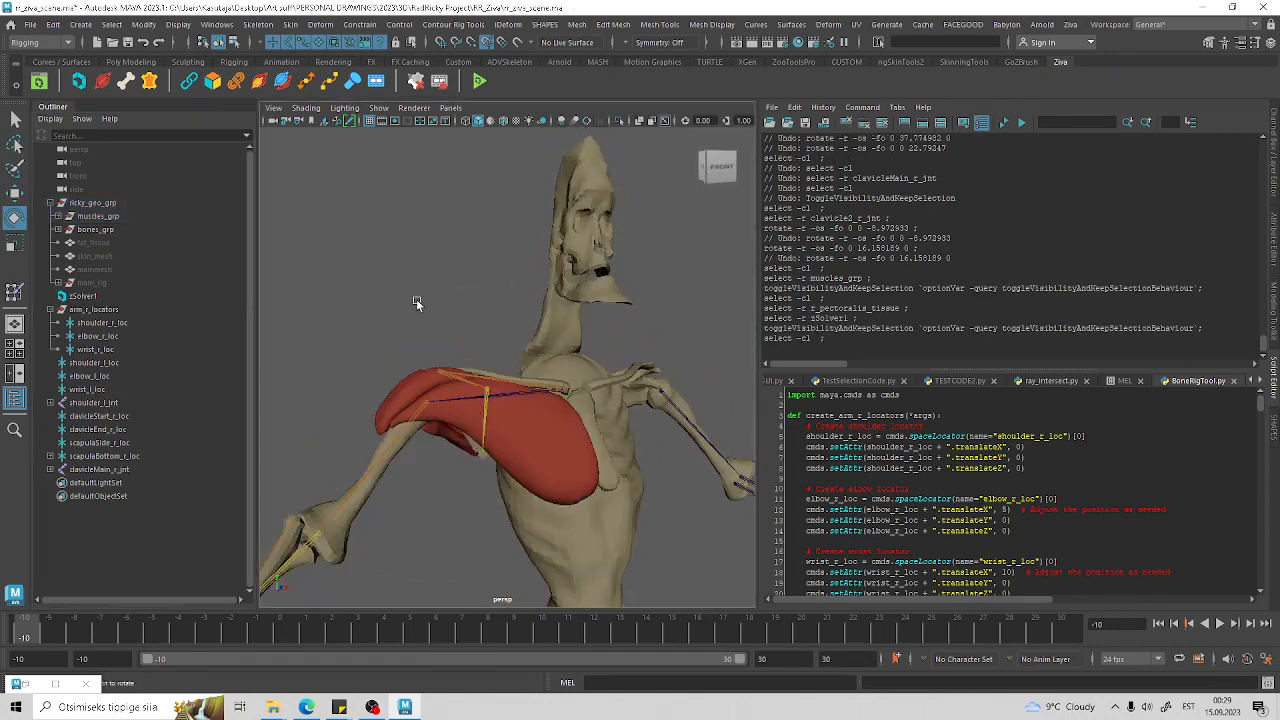
Step: Hide the r_infraspinatus_tissue and r_teres_major_tissue muscles on the back of the right shoulder blade
left_click_drag(417, 303, 493, 388, "alt")
left_click(493, 388)
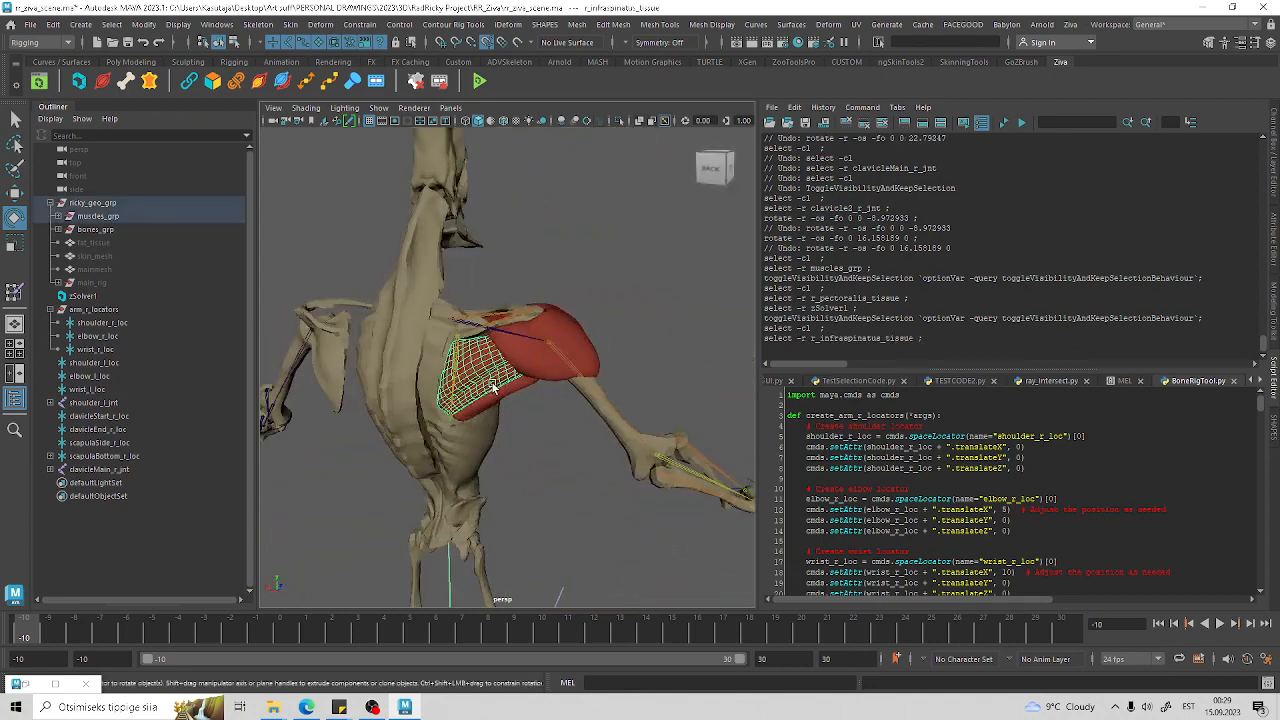
left_click(503, 400, "shift")
key("h")
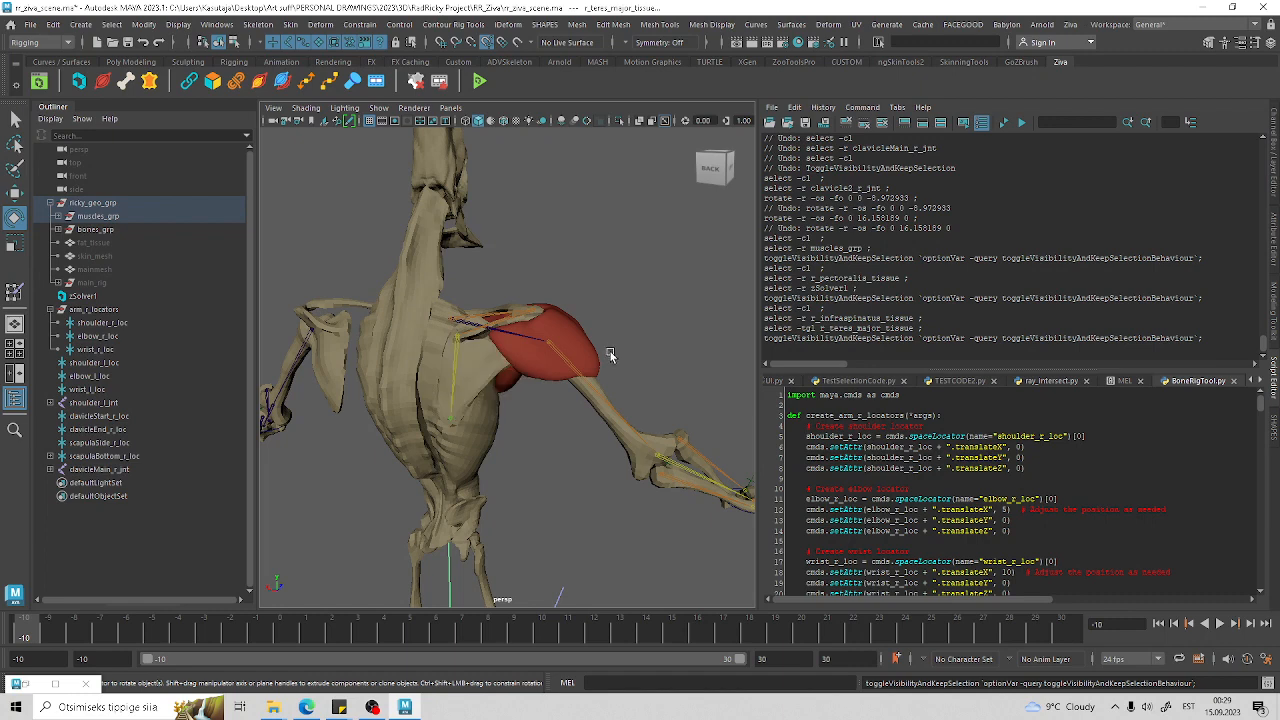
Step: Examine the attachment points and tet mesh of r_pectoralis_tissue from the front and up close
left_click_drag(610, 360, 500, 457, "alt")
left_click(557, 363)
left_click(500, 457)
left_click(600, 375)
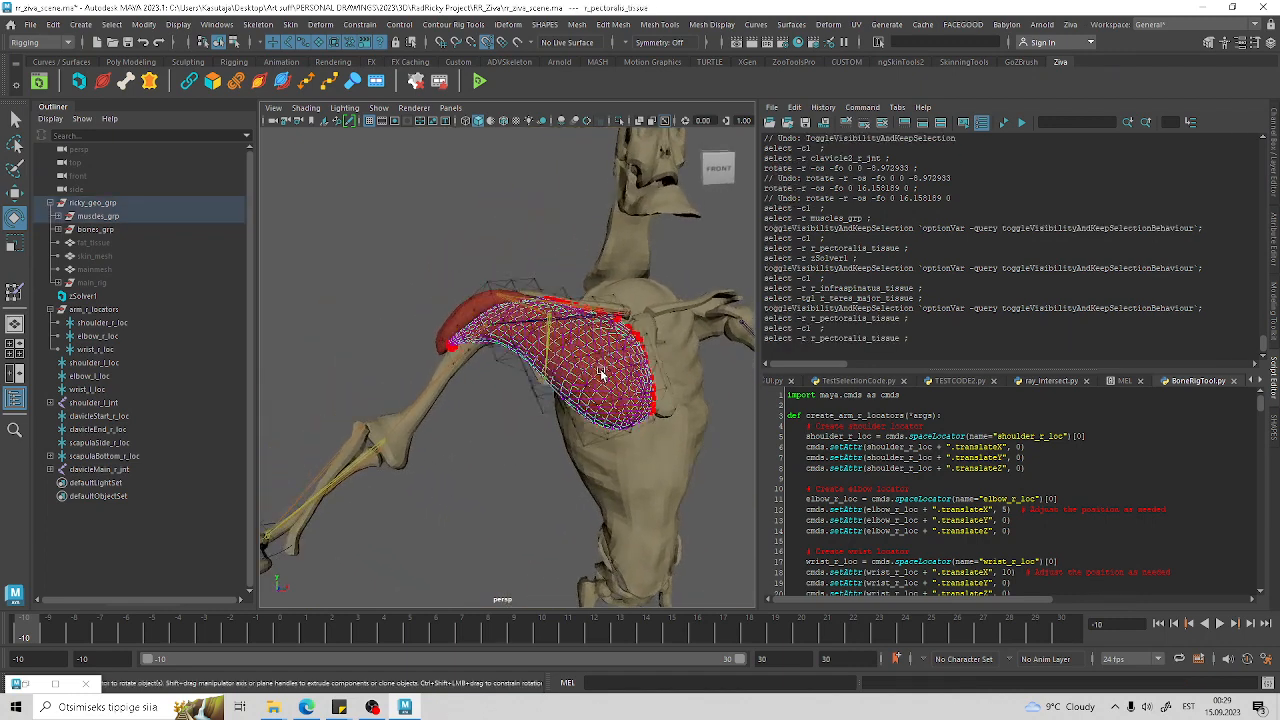
left_click(468, 451)
left_click(563, 362)
scroll(591, 352, "up", 5)
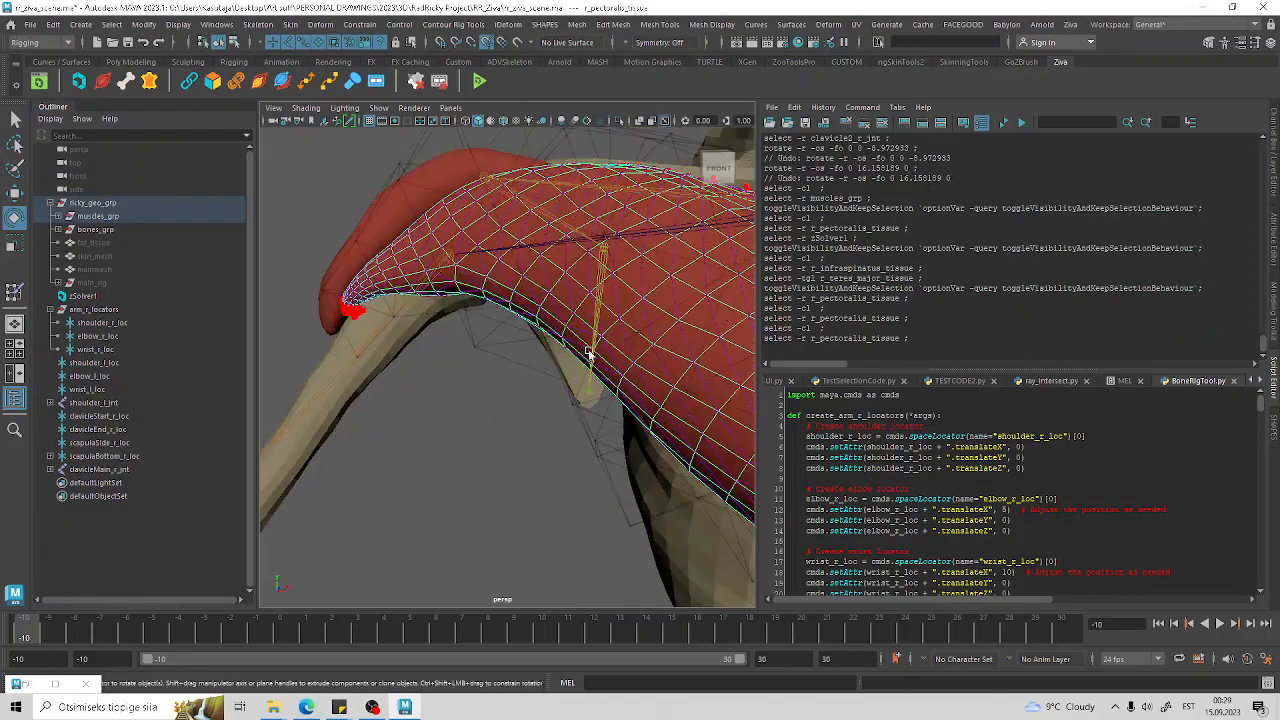
scroll(591, 350, "down", 3)
mouse_move(591, 352)
left_mouse_down("alt")
mouse_move(512, 387)
mouse_move(531, 400)
mouse_move(436, 393)
mouse_move(523, 366)
mouse_move(503, 394)
mouse_move(580, 409)
mouse_move(640, 350)
mouse_move(613, 342)
left_mouse_up("alt")
Step: Inspect the muscle attachments on the sternum, right clavicle and humerus bones, and on the pectoralis and deltoid tissues
left_click(624, 388)
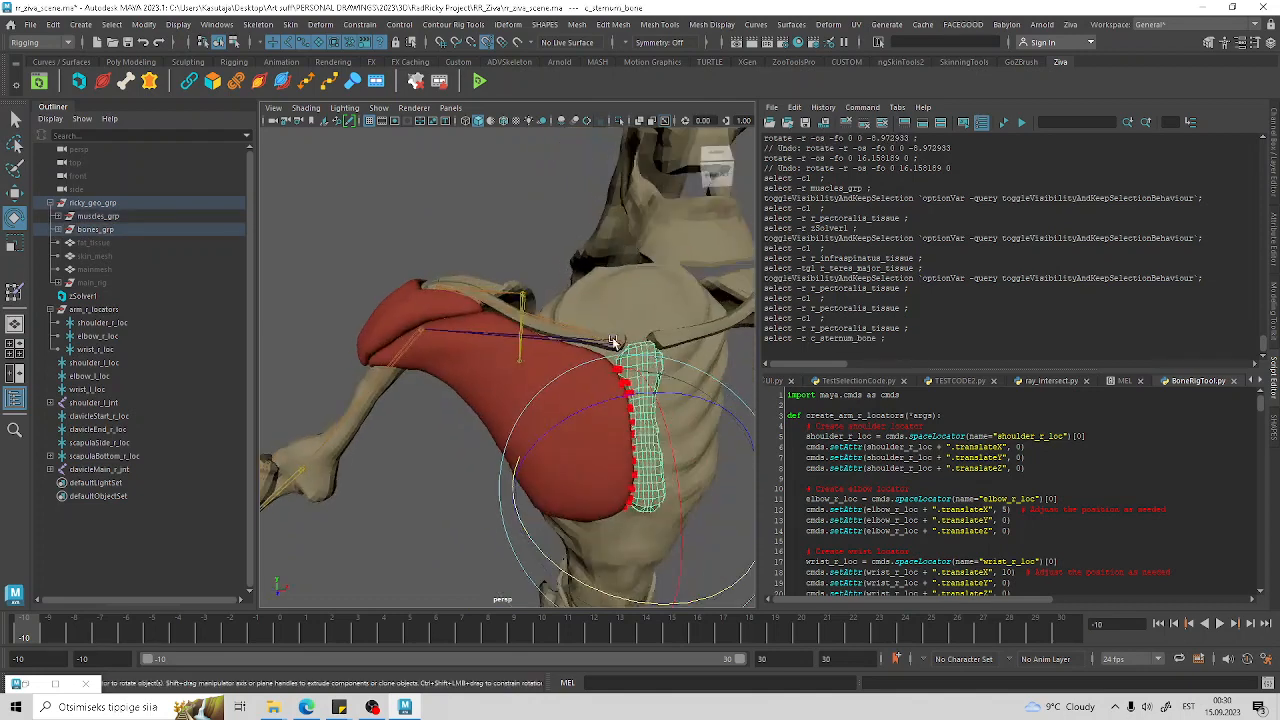
left_click(560, 333)
left_click(378, 400)
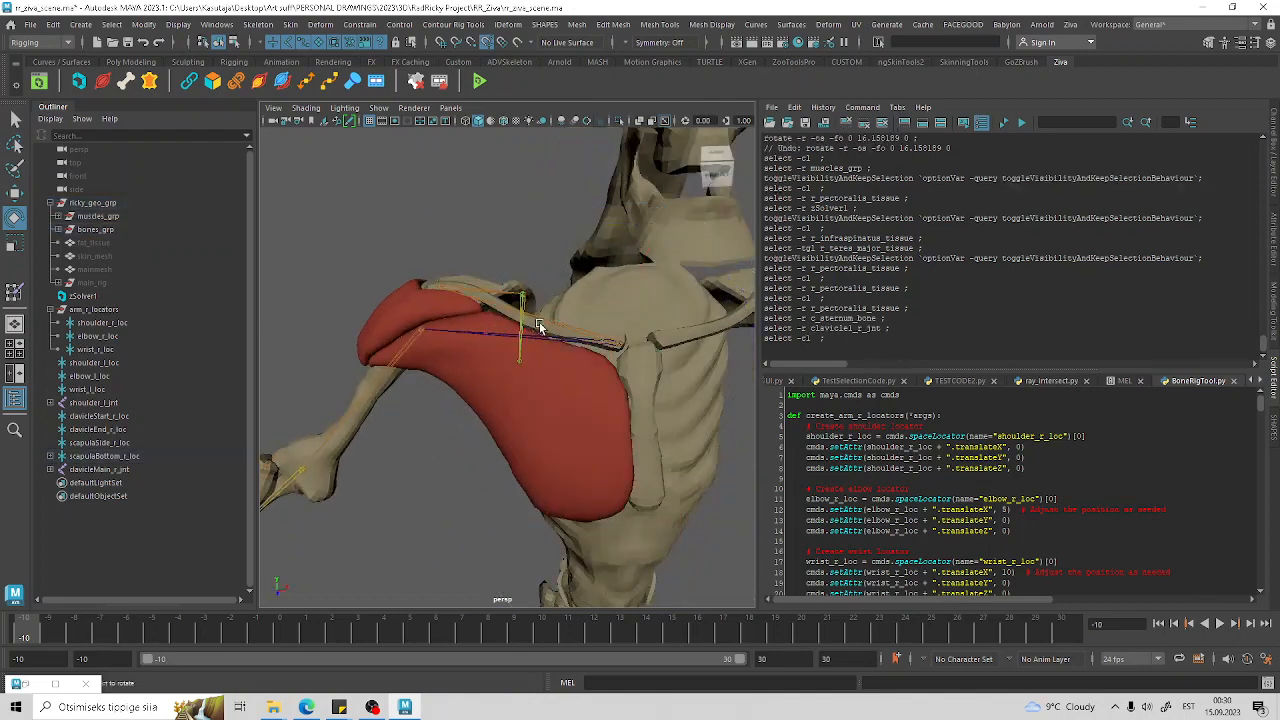
left_click(539, 326)
left_click_drag(432, 460, 496, 398, "alt")
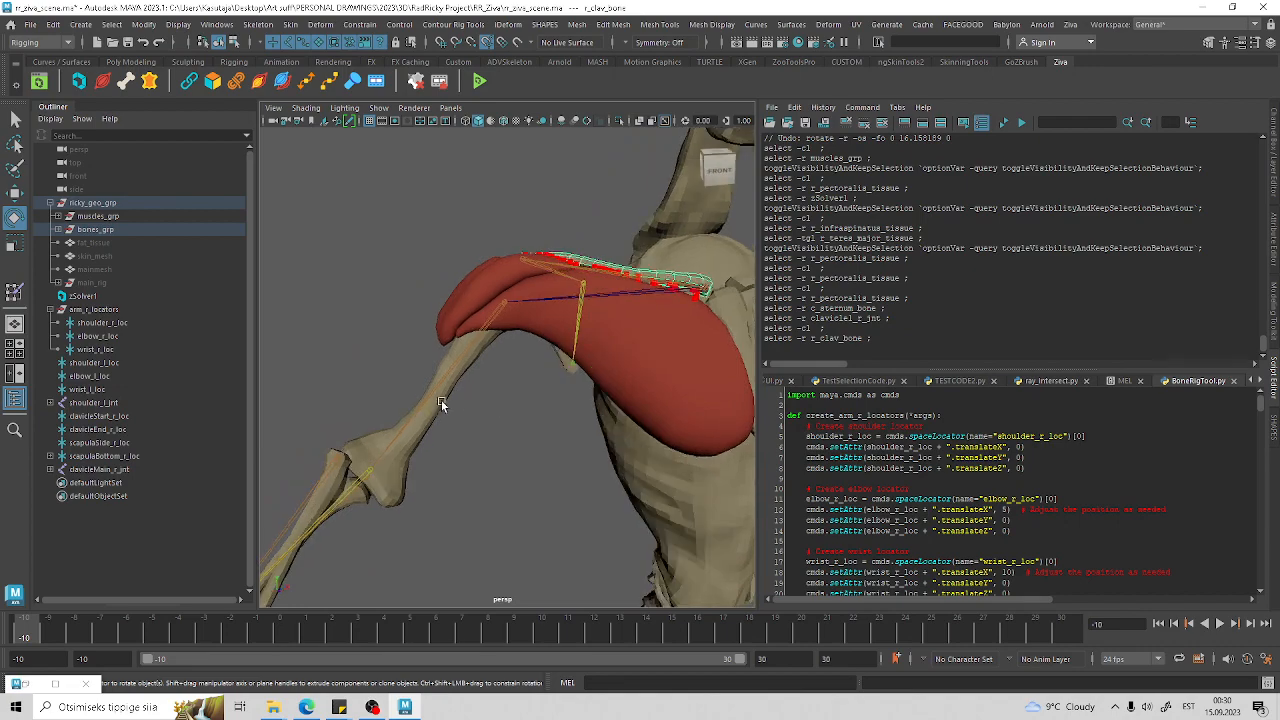
left_click(441, 400)
left_click_drag(510, 402, 550, 388, "alt")
left_click(628, 347)
left_click_drag(628, 347, 596, 392, "alt")
left_click(475, 327)
left_click_drag(475, 327, 510, 327, "alt")
left_click(535, 400)
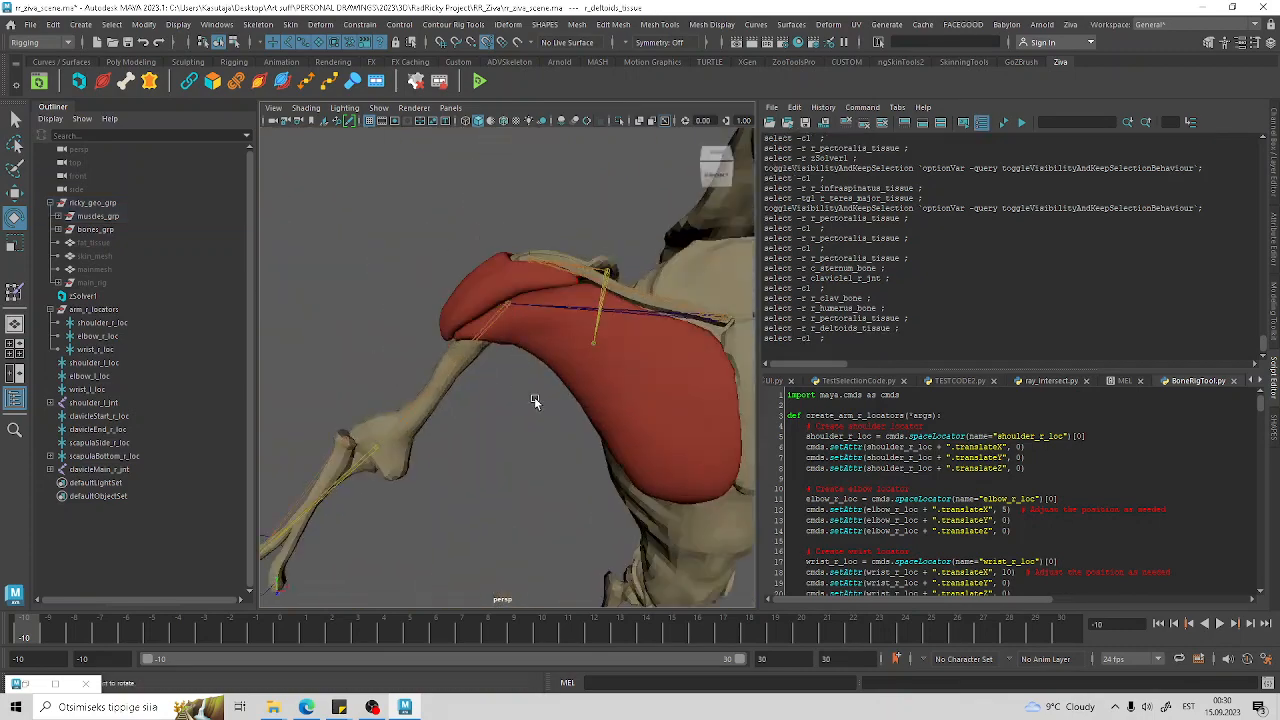
Step: Test the muscle simulation by playing the timeline, stop it, and return to frame -10
left_click(659, 308)
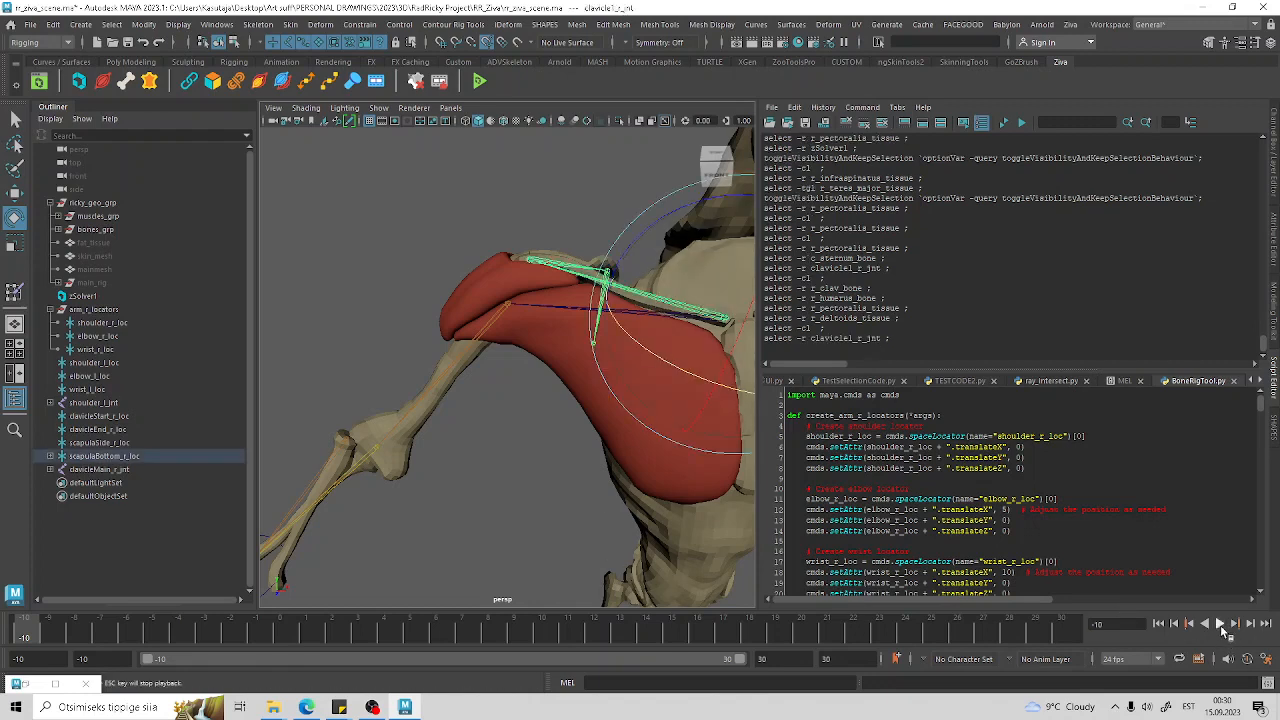
left_click(1220, 624)
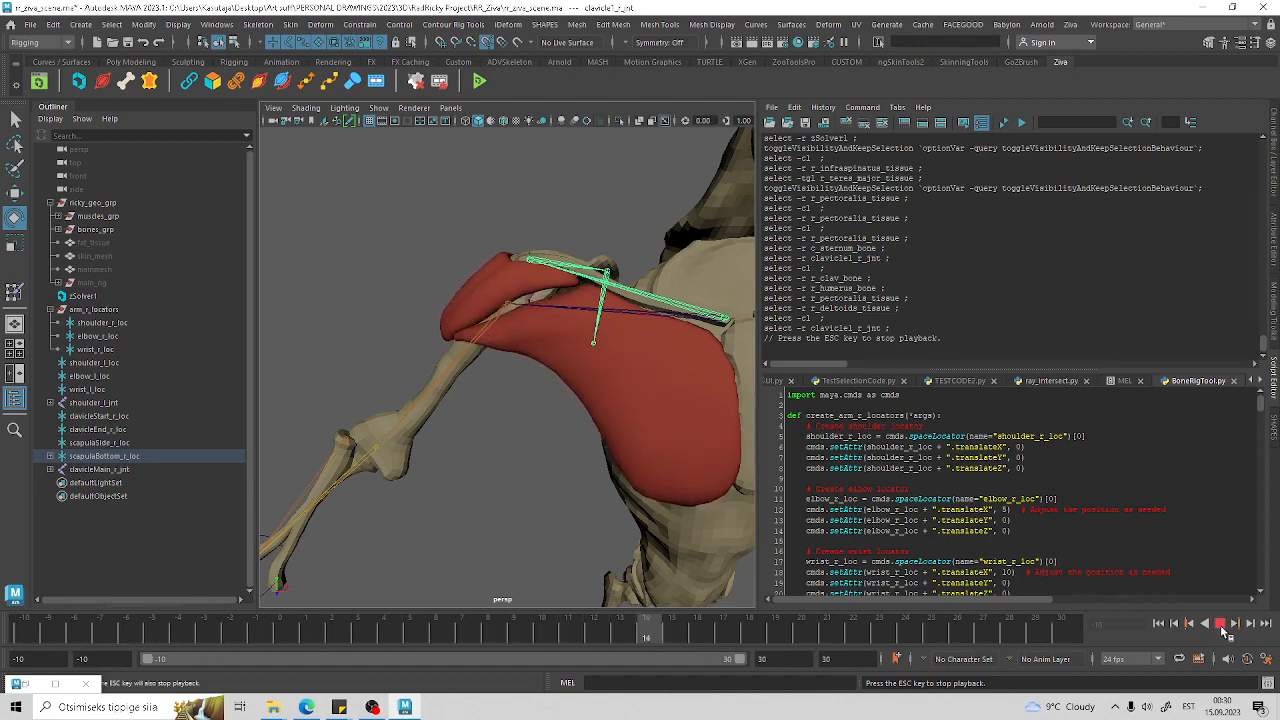
left_click(1220, 624)
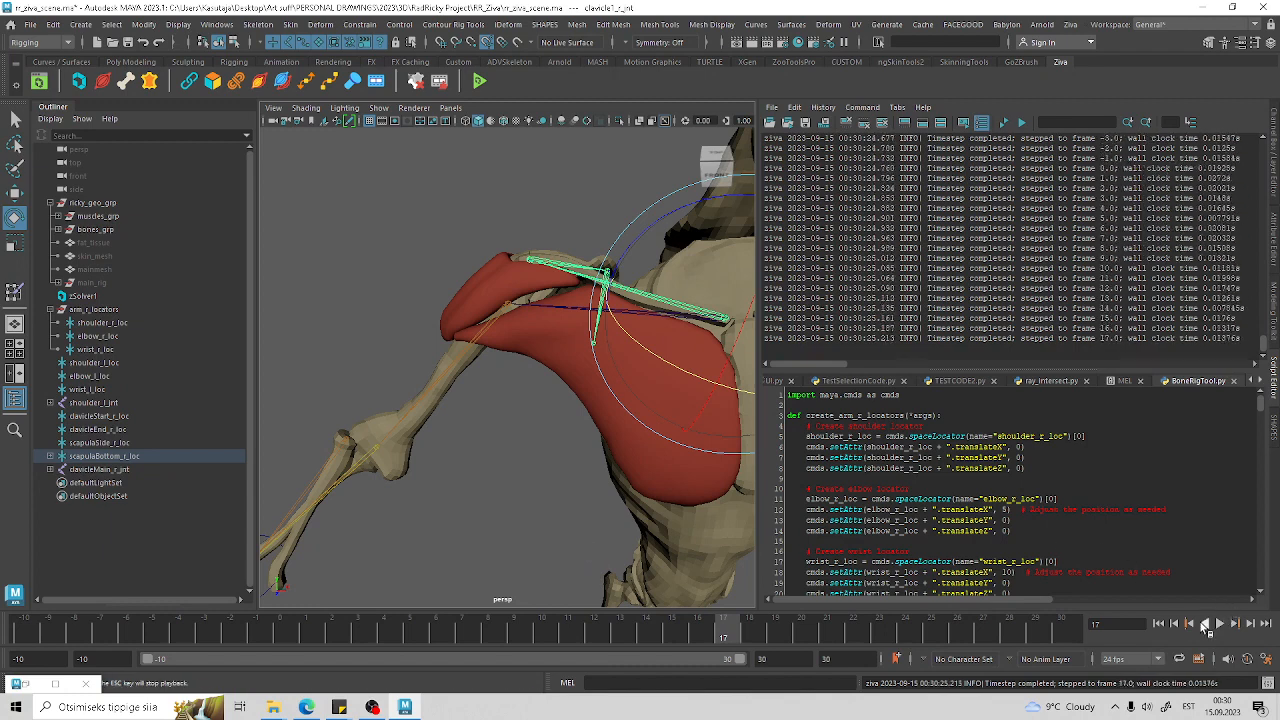
left_click_drag(560, 440, 470, 465, "alt")
left_click(420, 475)
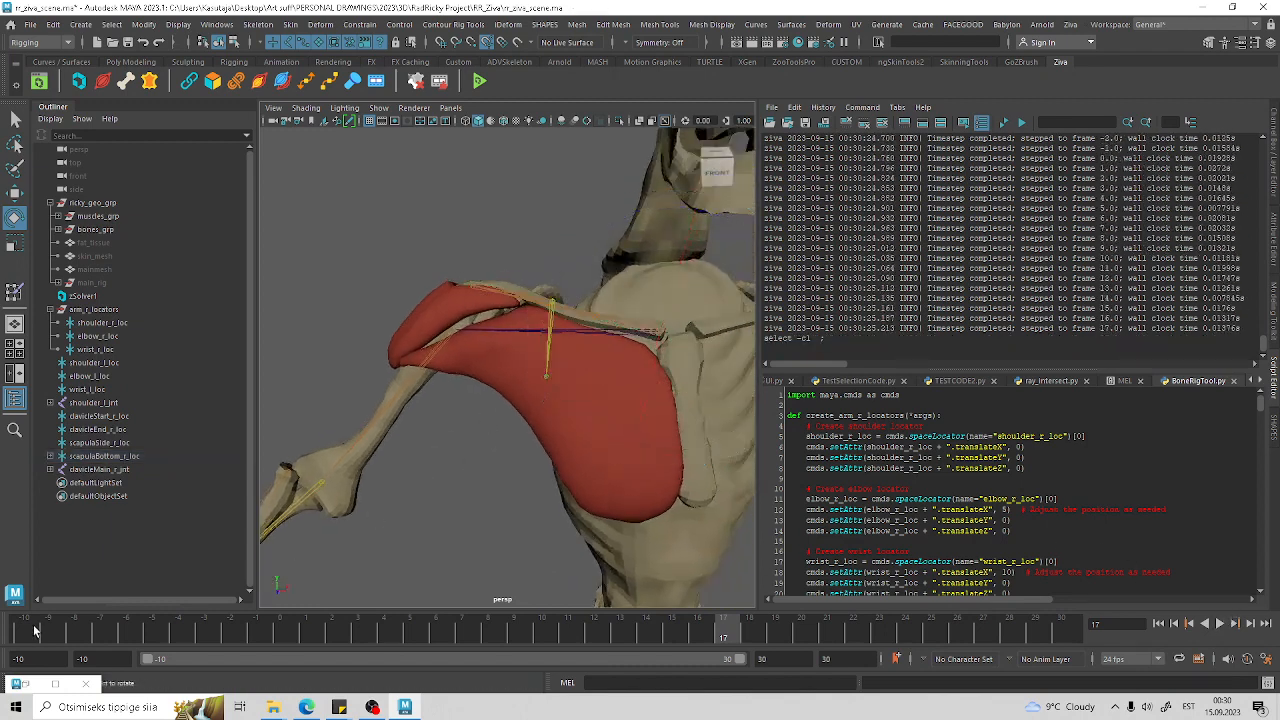
left_click(22, 632)
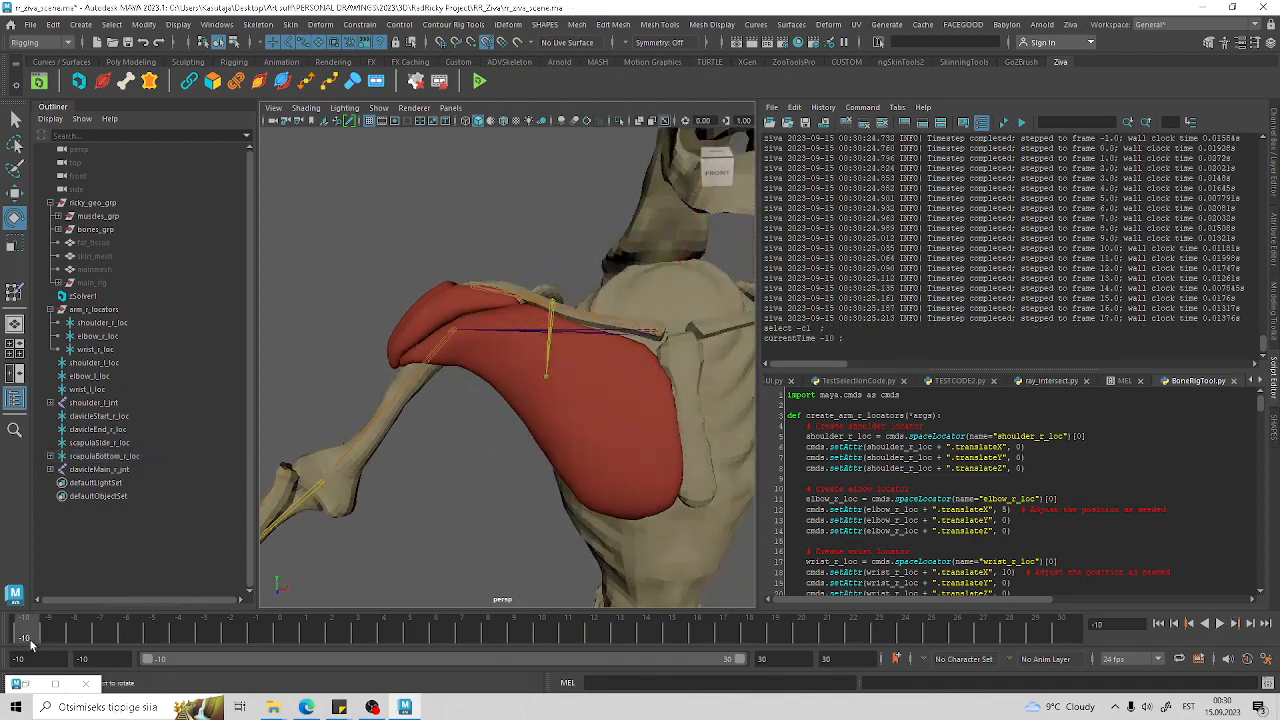
left_click_drag(30, 645, 88, 640)
left_click_drag(1, 642, 4, 642)
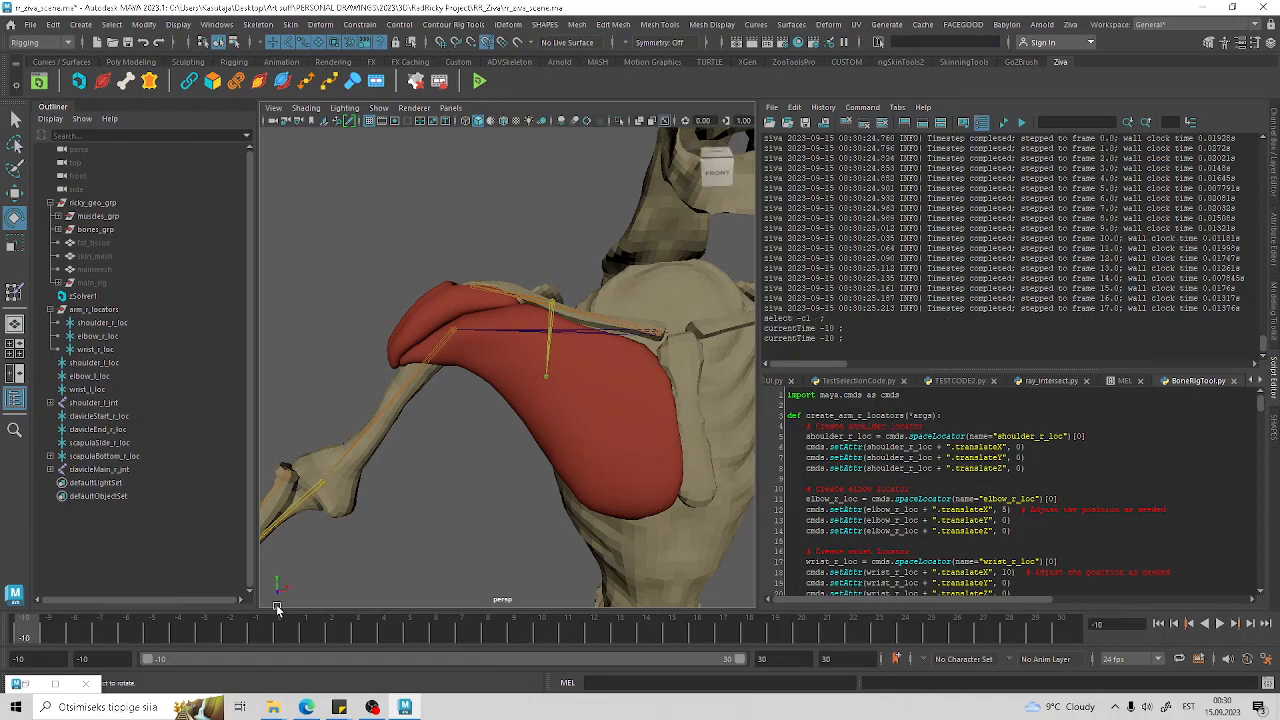
Step: Set keyframes on clavicleMain_r_jnt in its rest pose at frames -10 and 0
key("s")
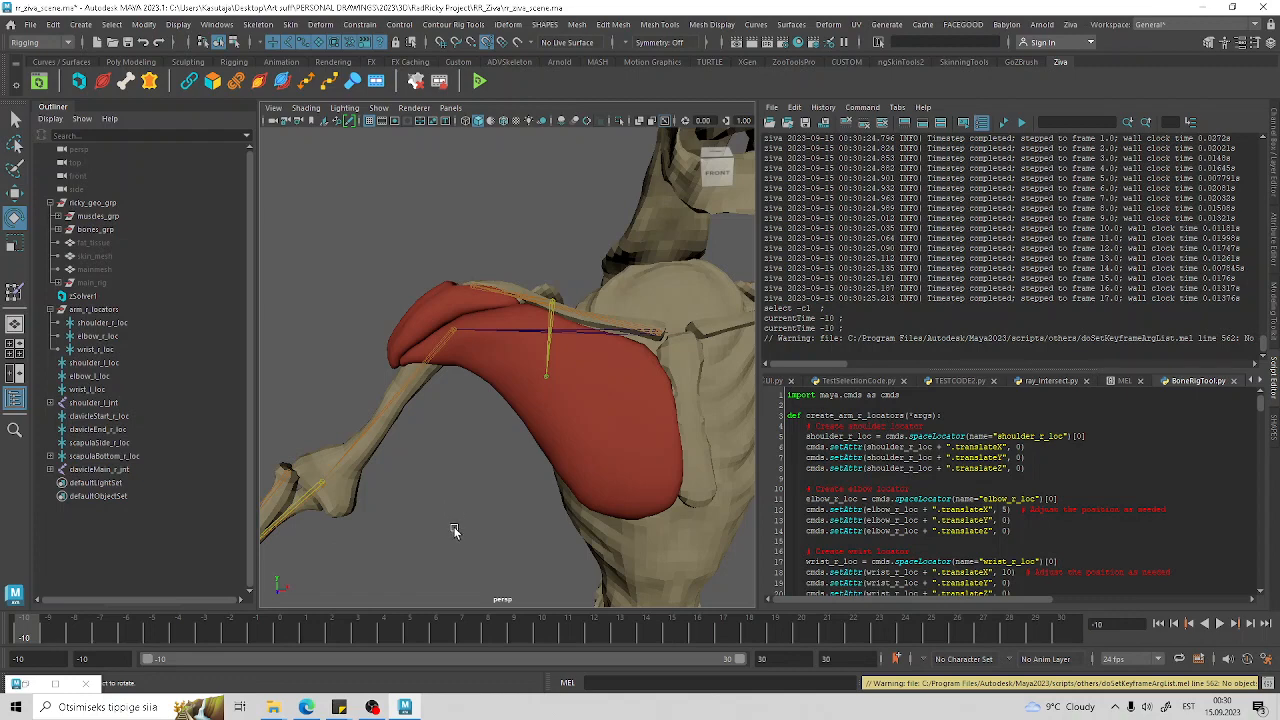
left_click(627, 328)
left_click_drag(635, 330, 636, 422, "alt")
left_click(438, 483)
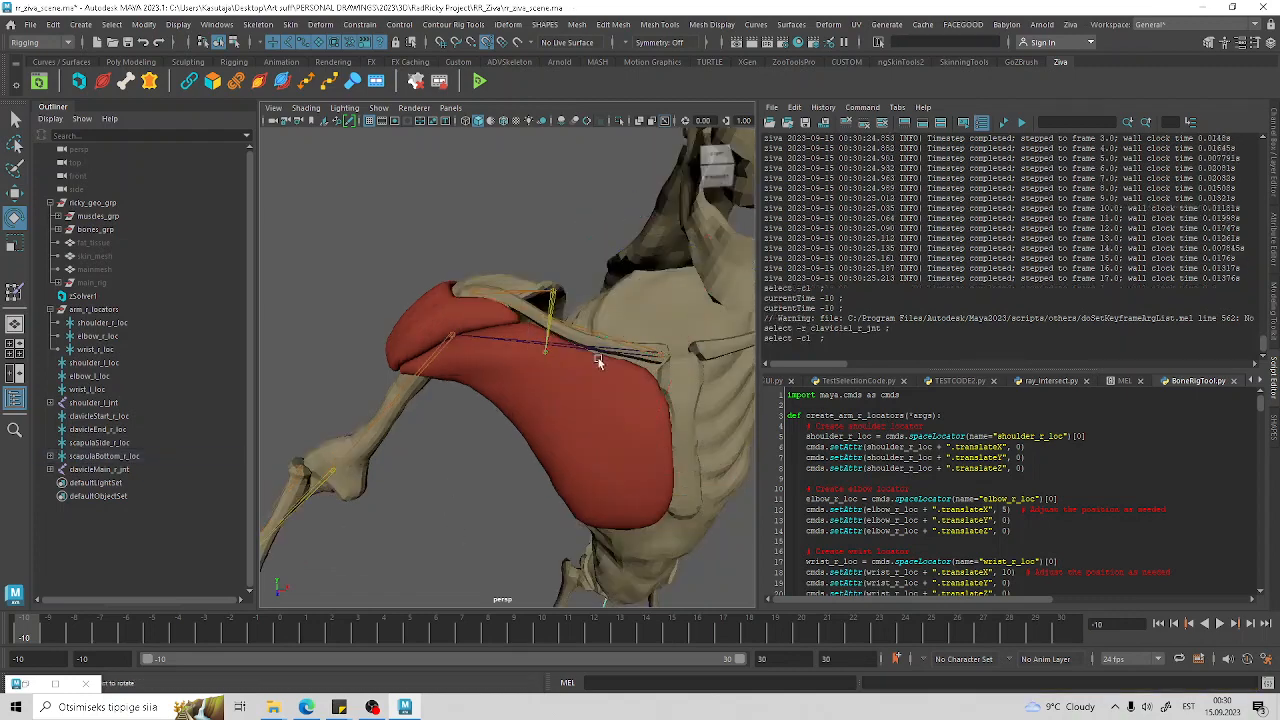
left_click(600, 351)
left_click_drag(600, 351, 560, 380, "alt")
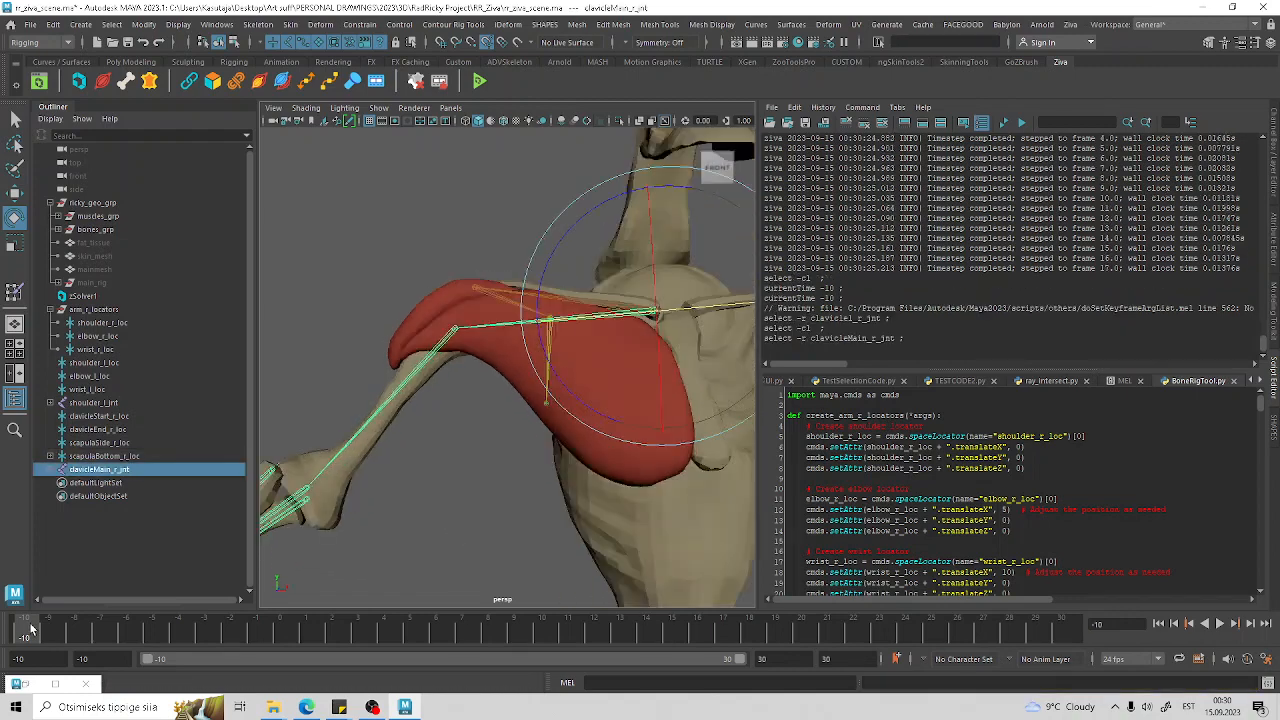
key("shift+e")
key("s")
left_click_drag(33, 632, 286, 639)
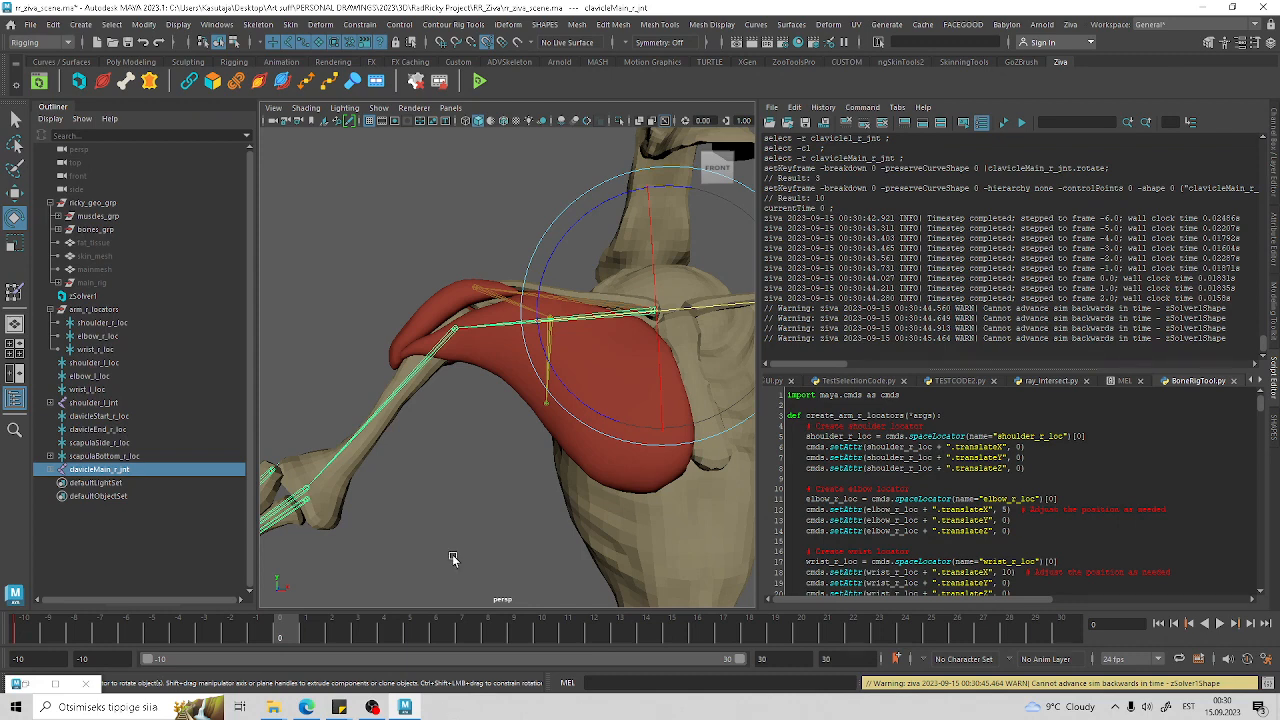
key("s")
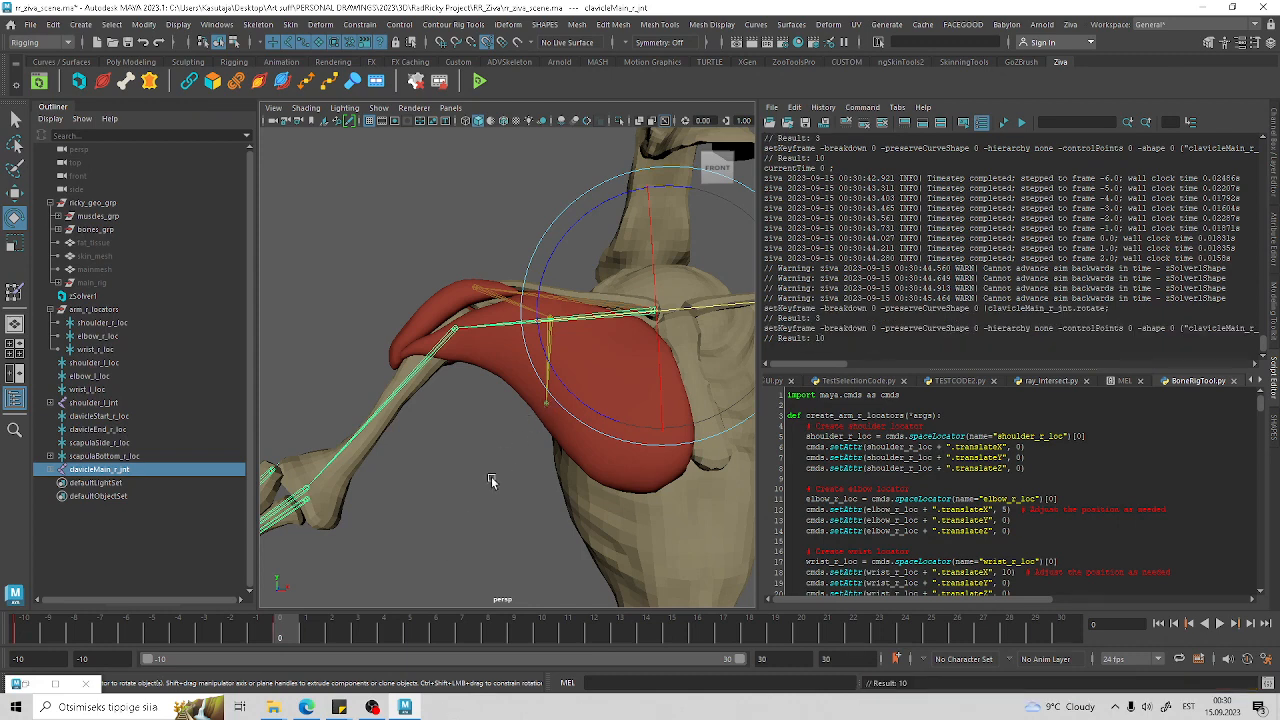
Step: Raise the arm at frame 10 by setting clavicleMain_r_jnt's keyed Rotate Z to 45
left_click_drag(490, 481, 643, 380, "alt")
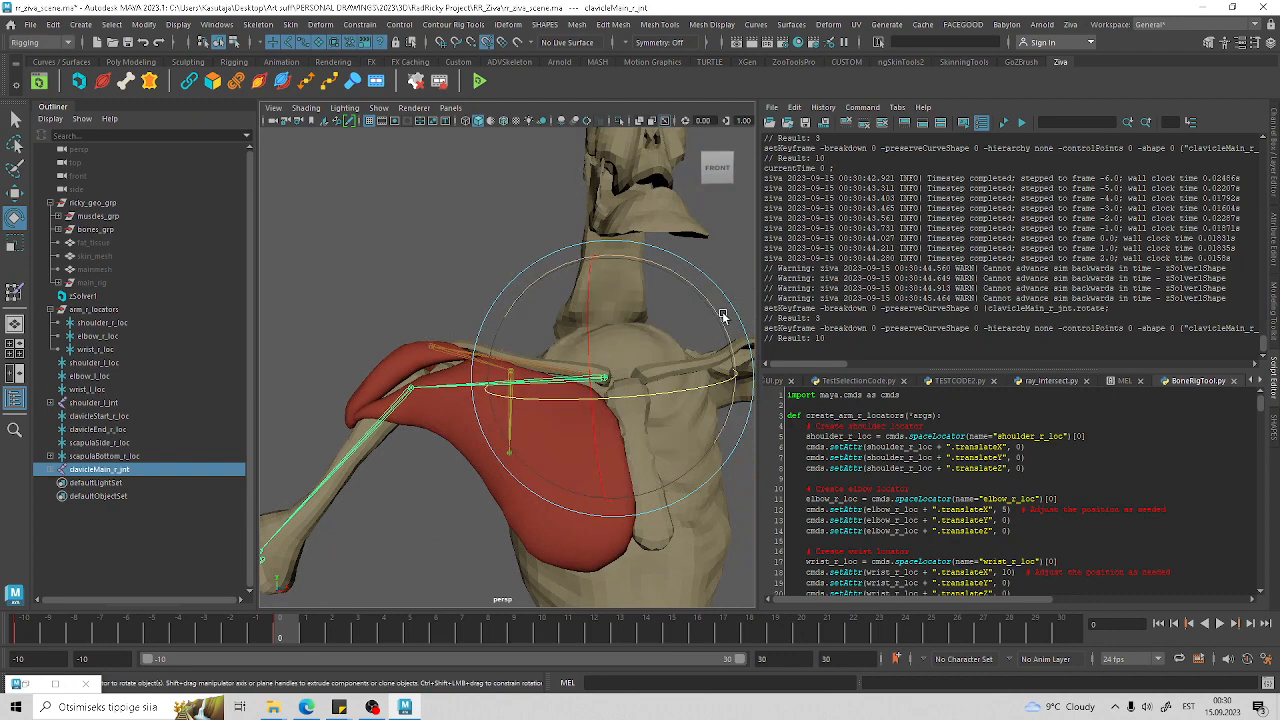
left_click(538, 634)
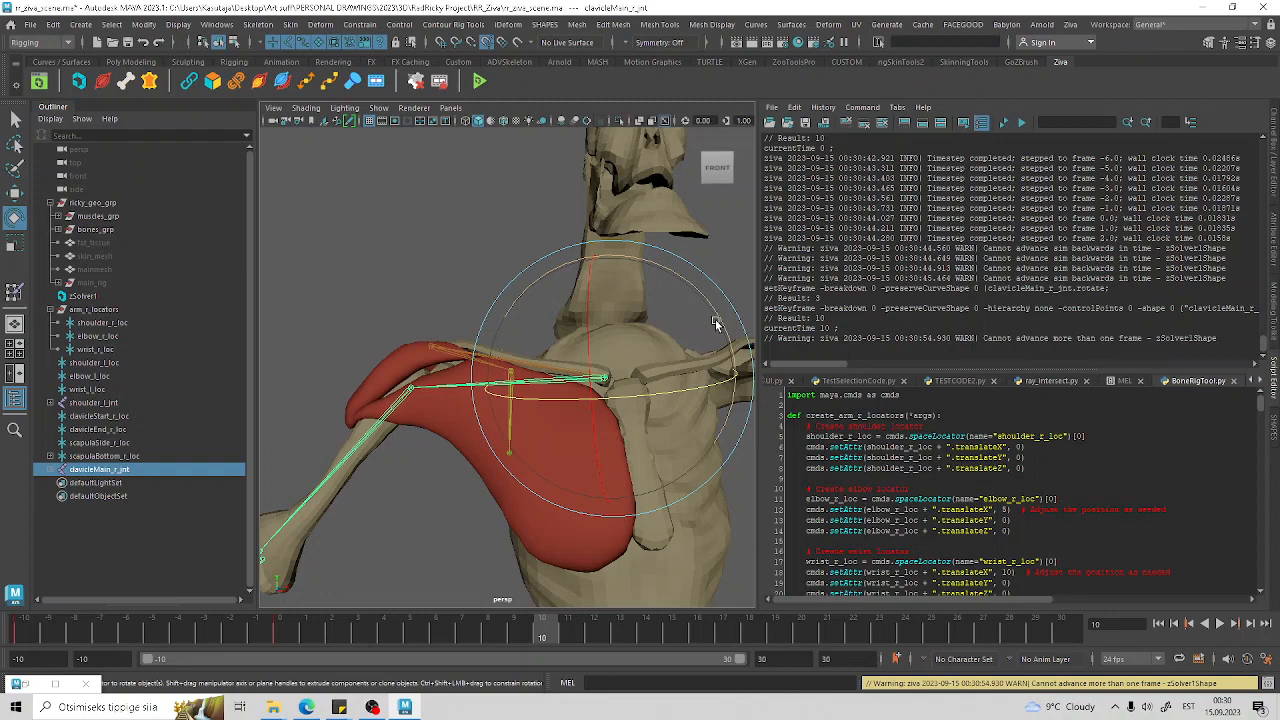
left_click_drag(716, 323, 715, 420)
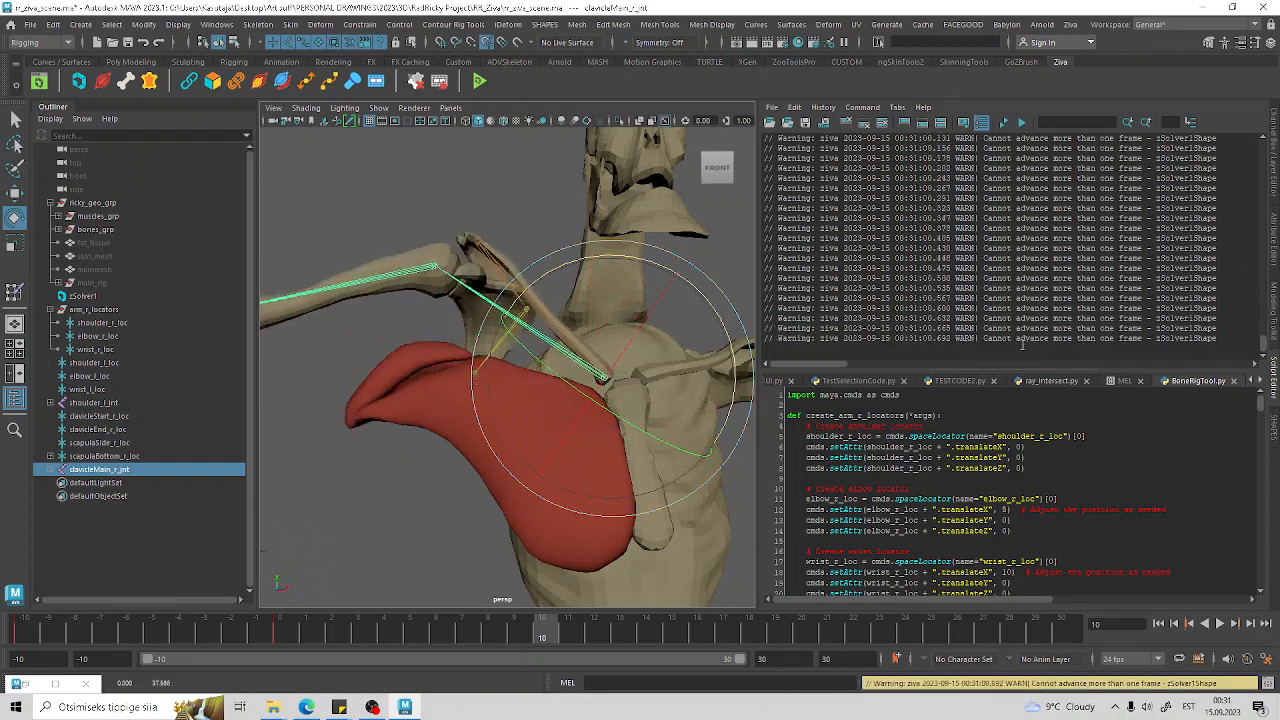
left_click(1275, 180)
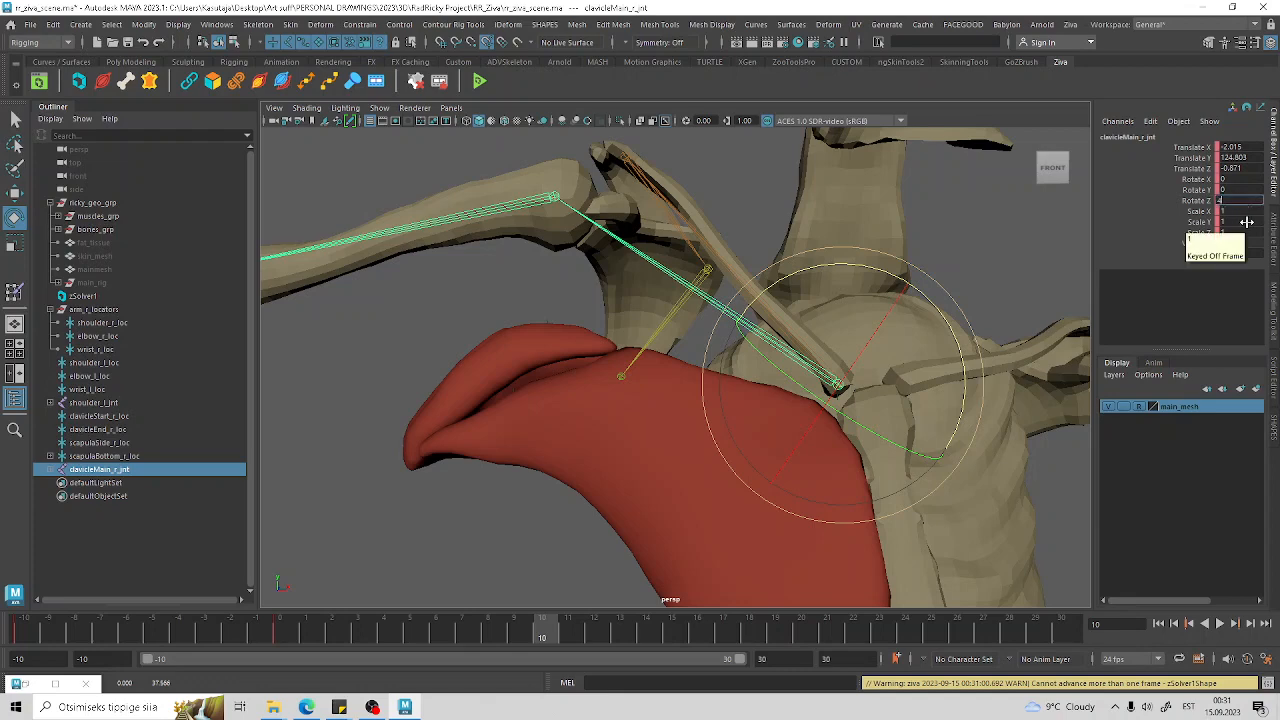
key("Return")
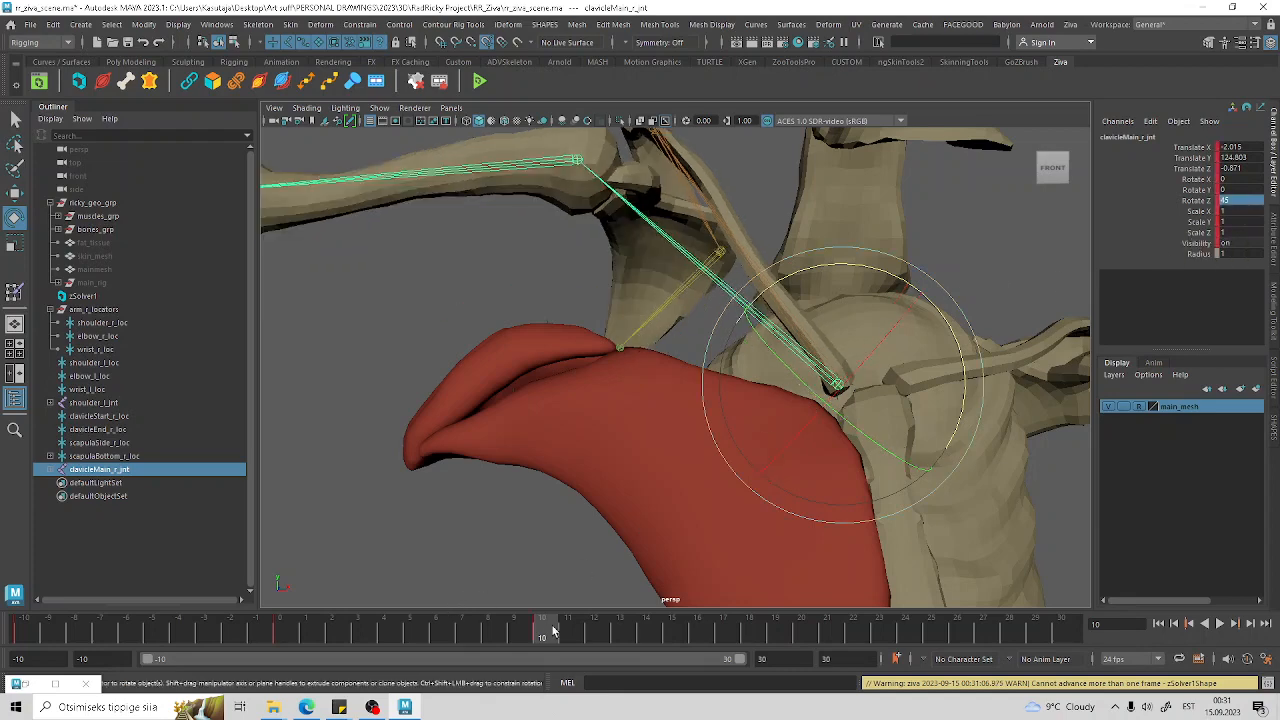
Step: Key clavicleMain_r_jnt's raised pose at frame 20 and set its keyed Rotate Z to 0 at frame 30
scroll(576, 594, "down", 3)
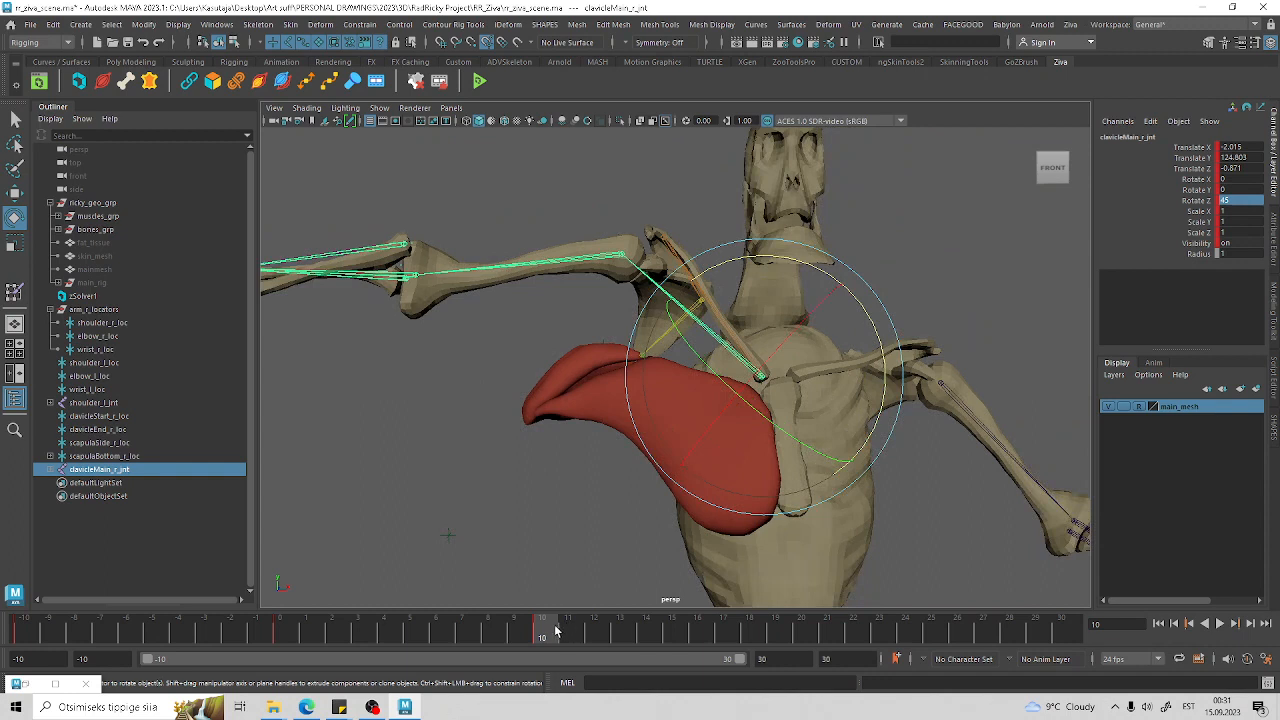
left_click(812, 636)
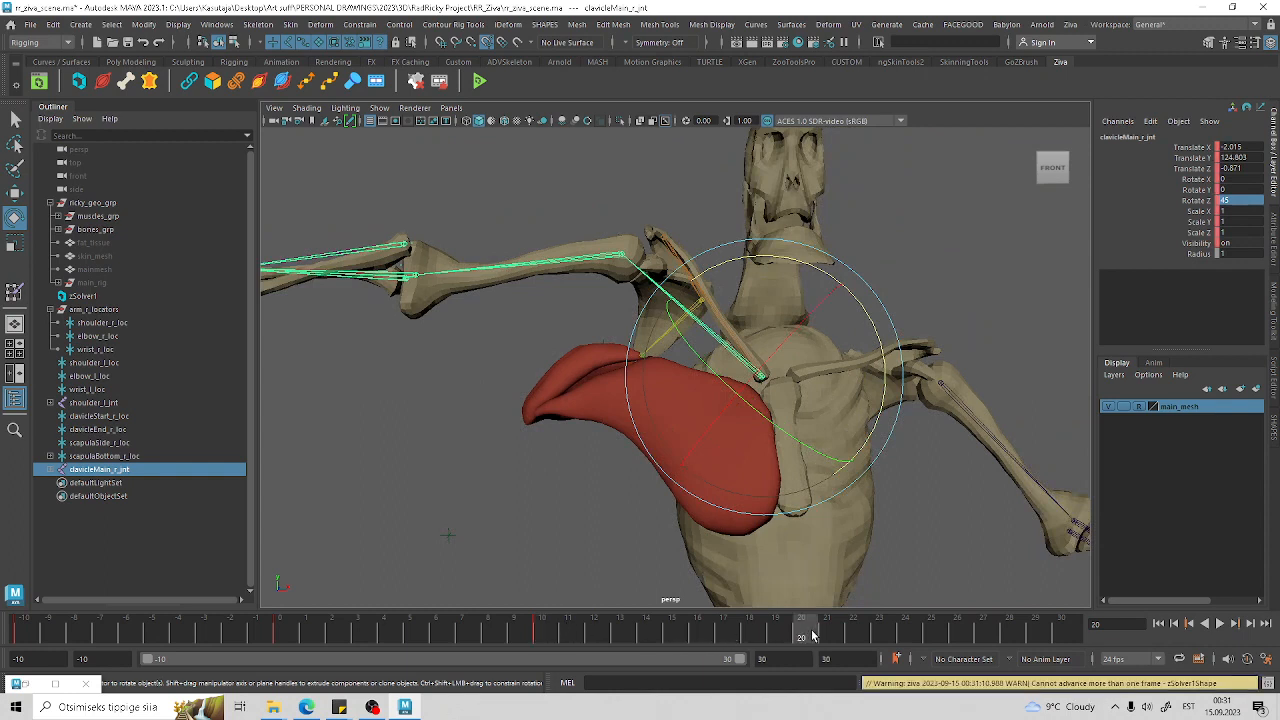
key("s")
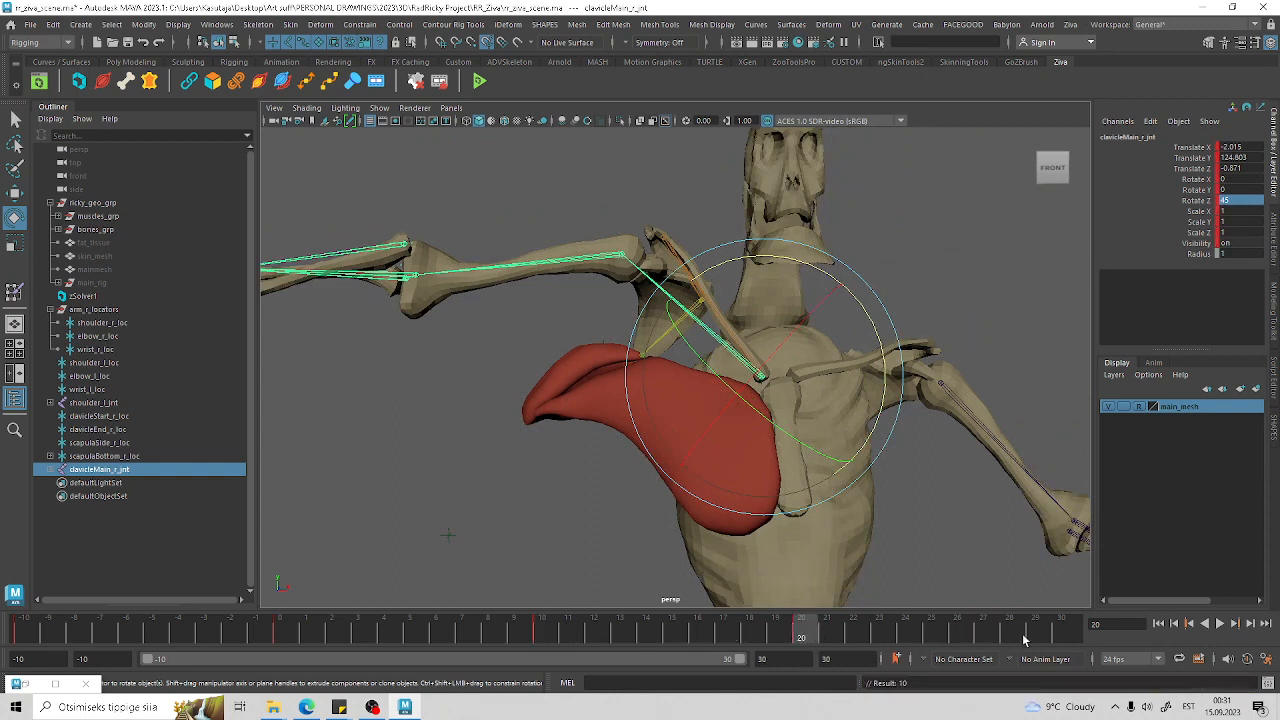
left_click(1064, 637)
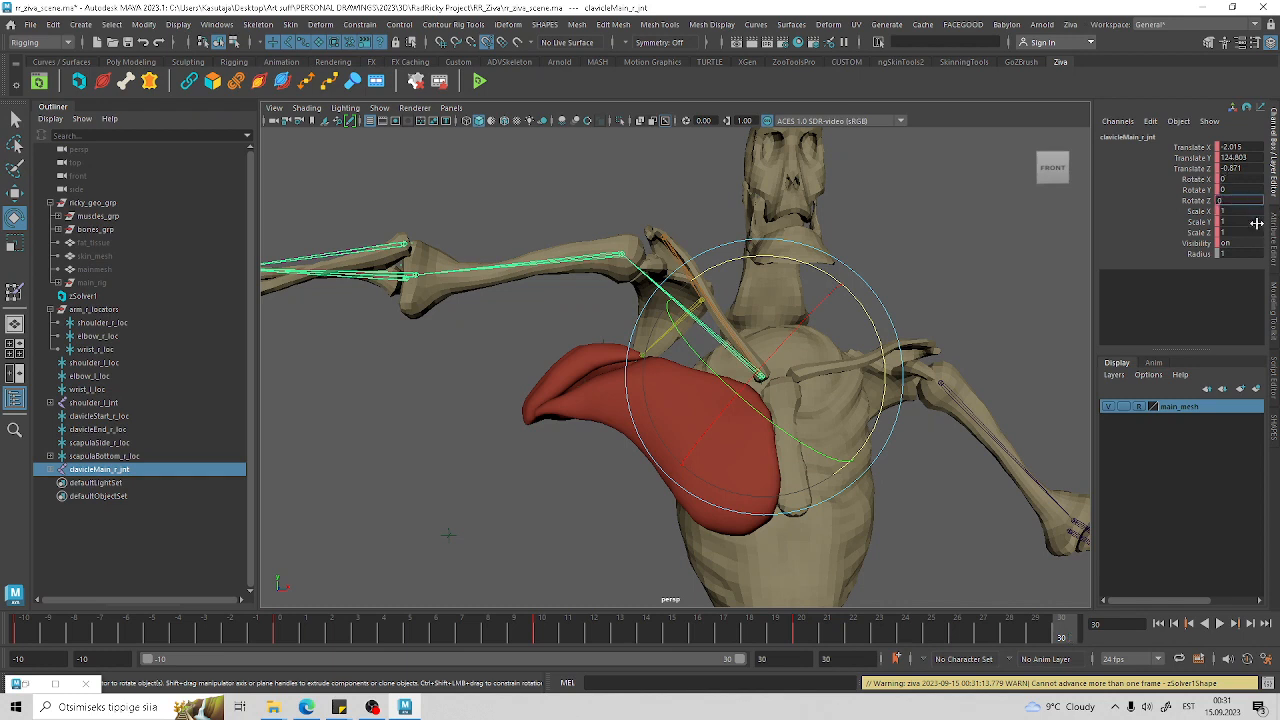
key("Return")
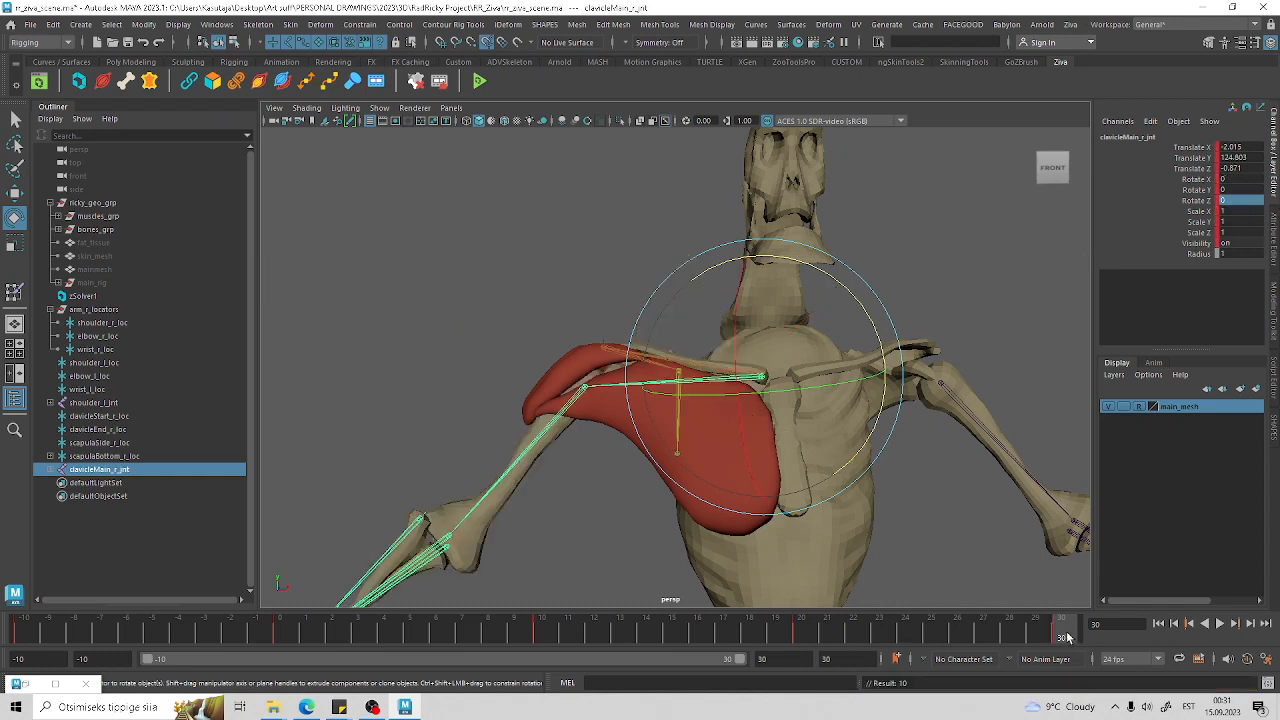
Step: Play the animated arm raise from frame -10 and view the simulated shoulder and chest muscles from another angle
left_click_drag(1068, 637, 26, 634)
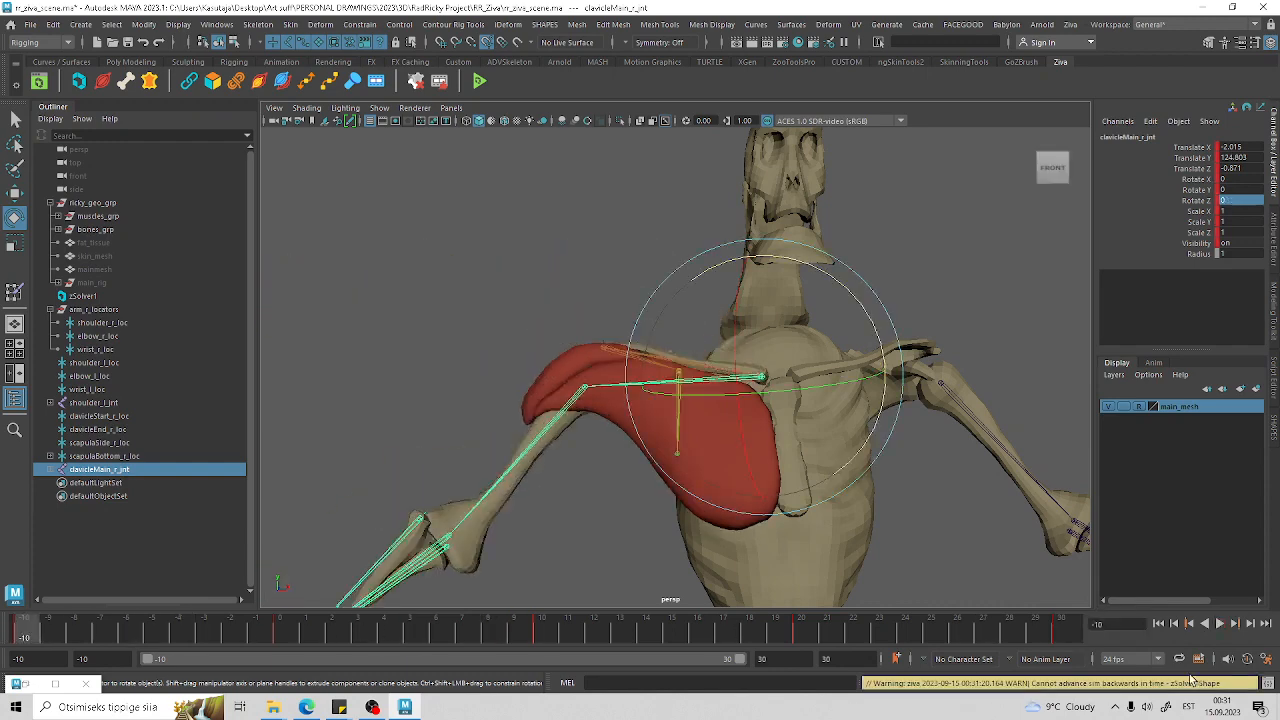
left_click(1220, 623)
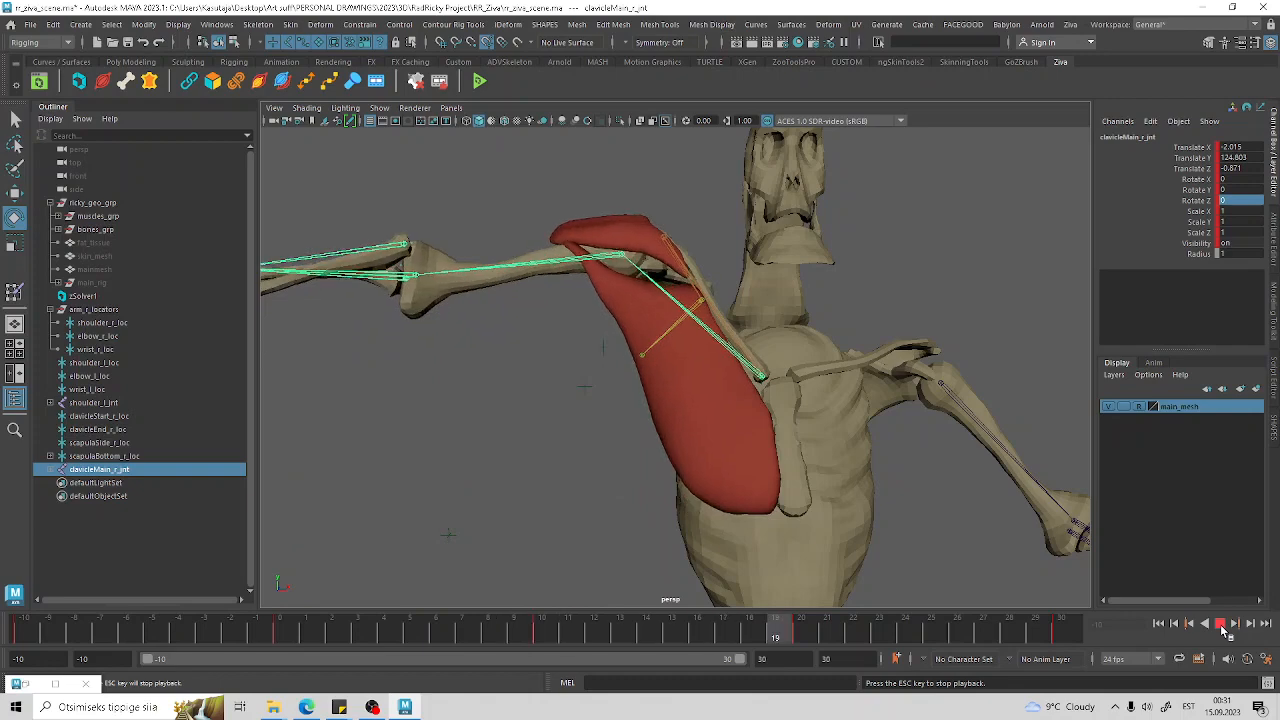
left_click_drag(677, 492, 645, 460, "alt")
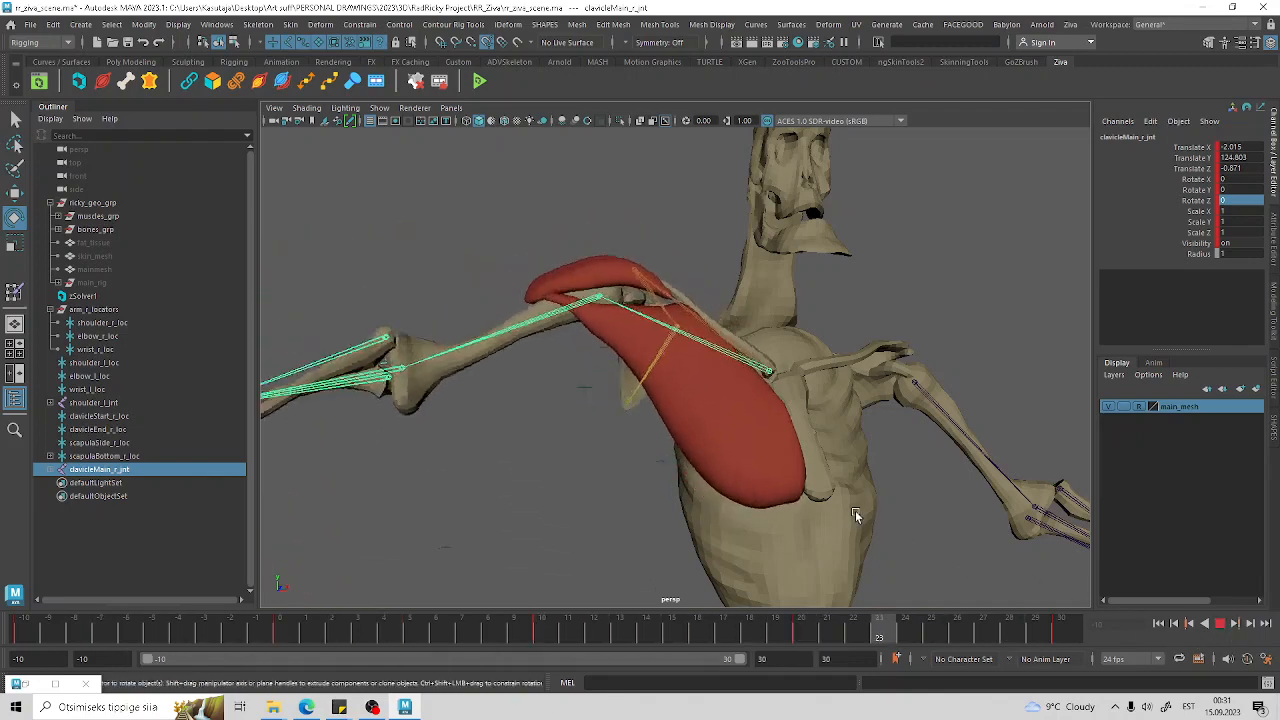
Step: Watch the playing arm raise from farther and closer, stop playback and return to frame -10
scroll(770, 486, "down", 3)
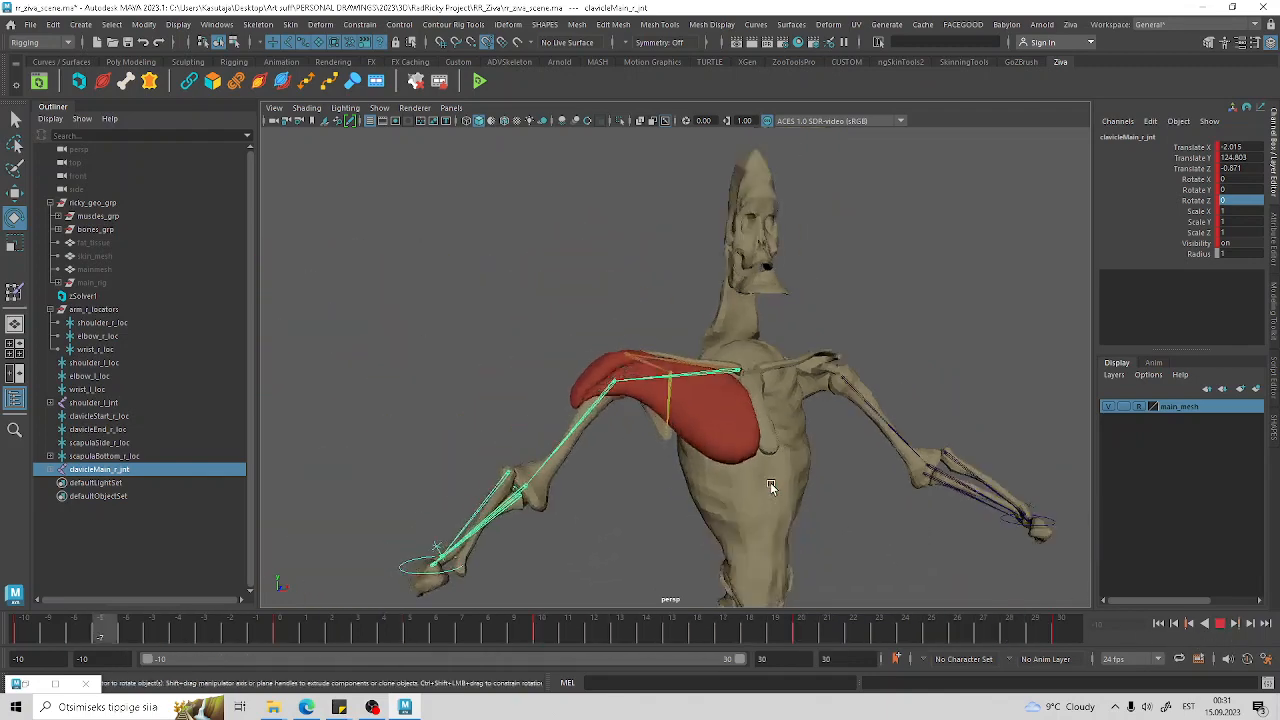
scroll(775, 484, "up", 4)
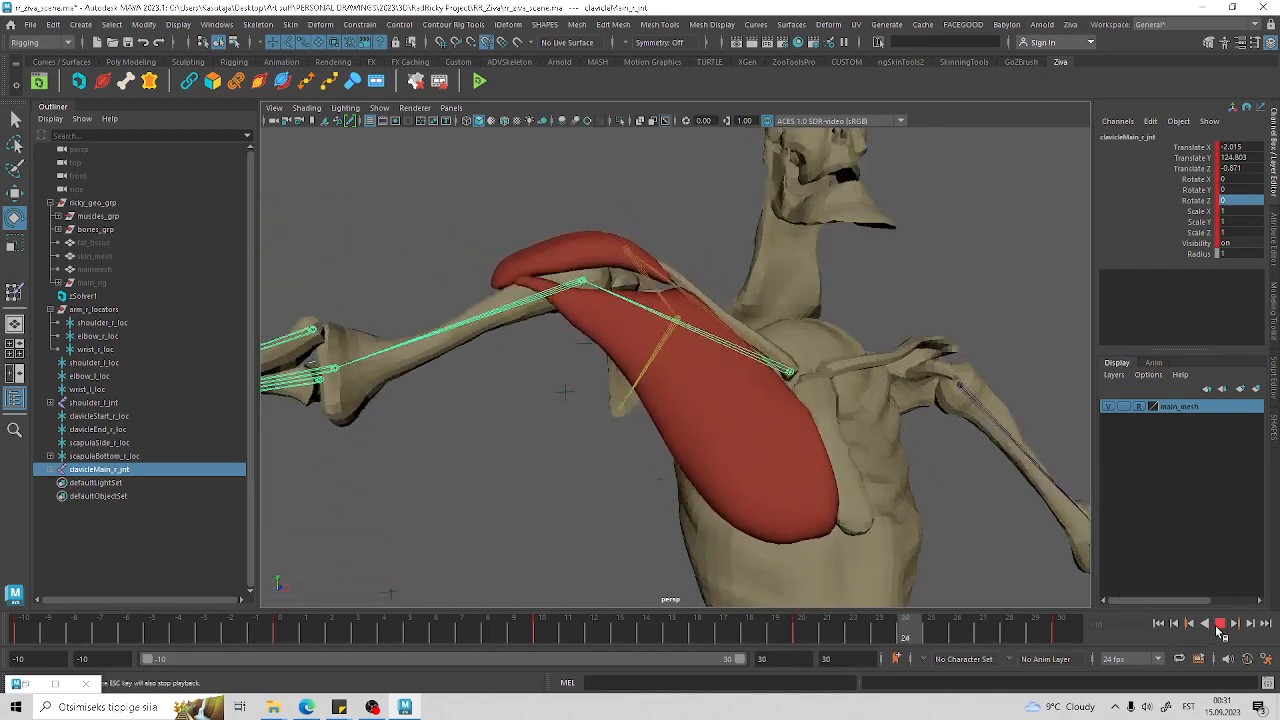
key("Escape")
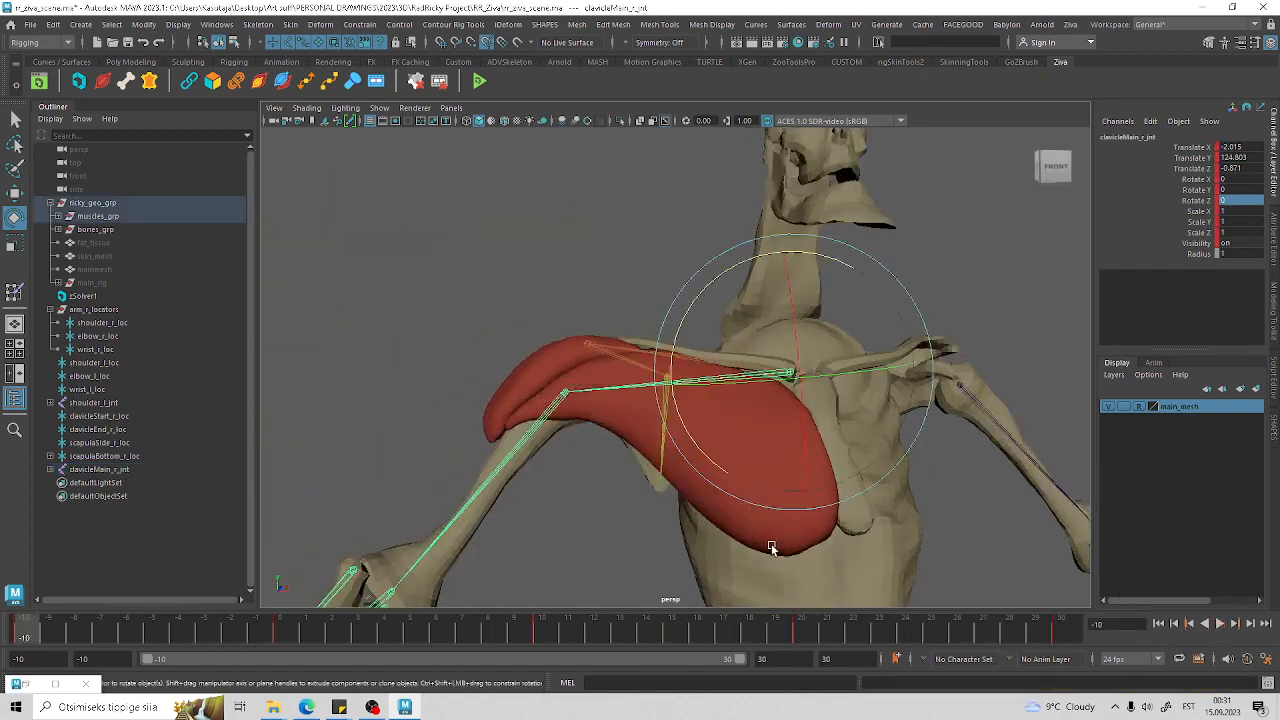
Step: Select the right pectoralis muscle and examine the simulation settings of its zTissue1 node
left_click(720, 480)
left_click(722, 25)
left_click(731, 26)
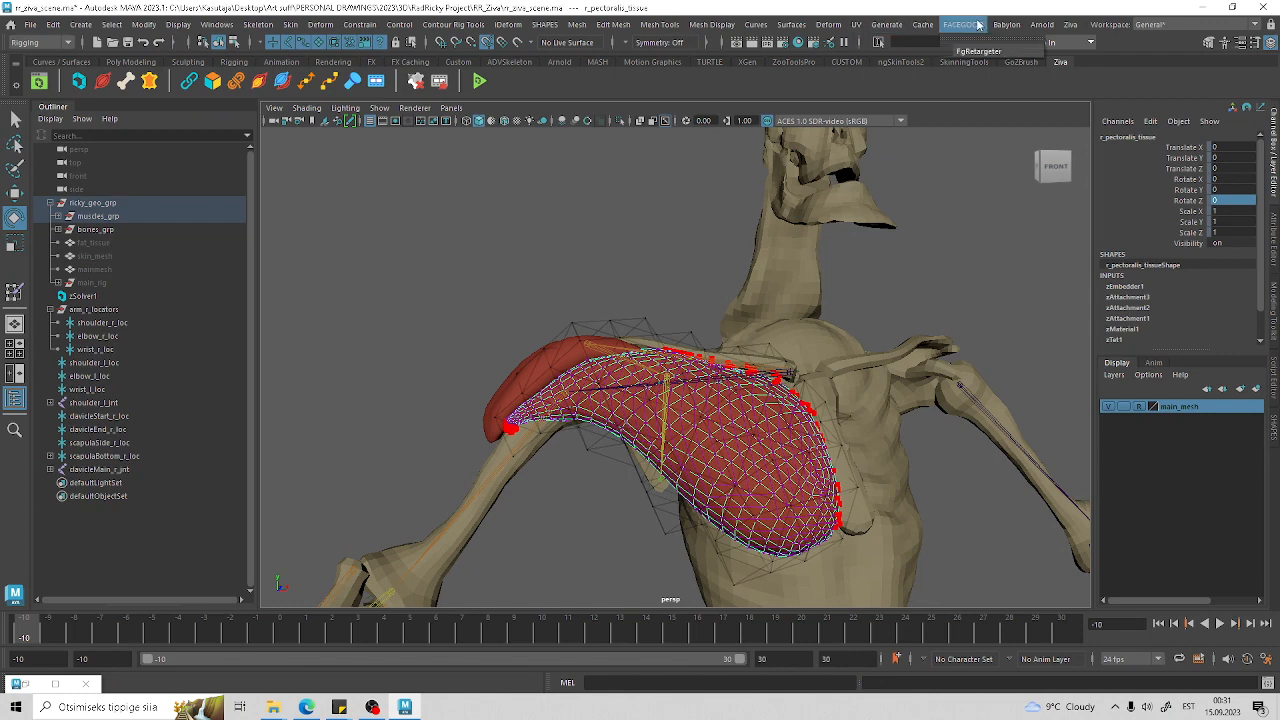
scroll(1139, 327, "down", 1)
left_click(1128, 332)
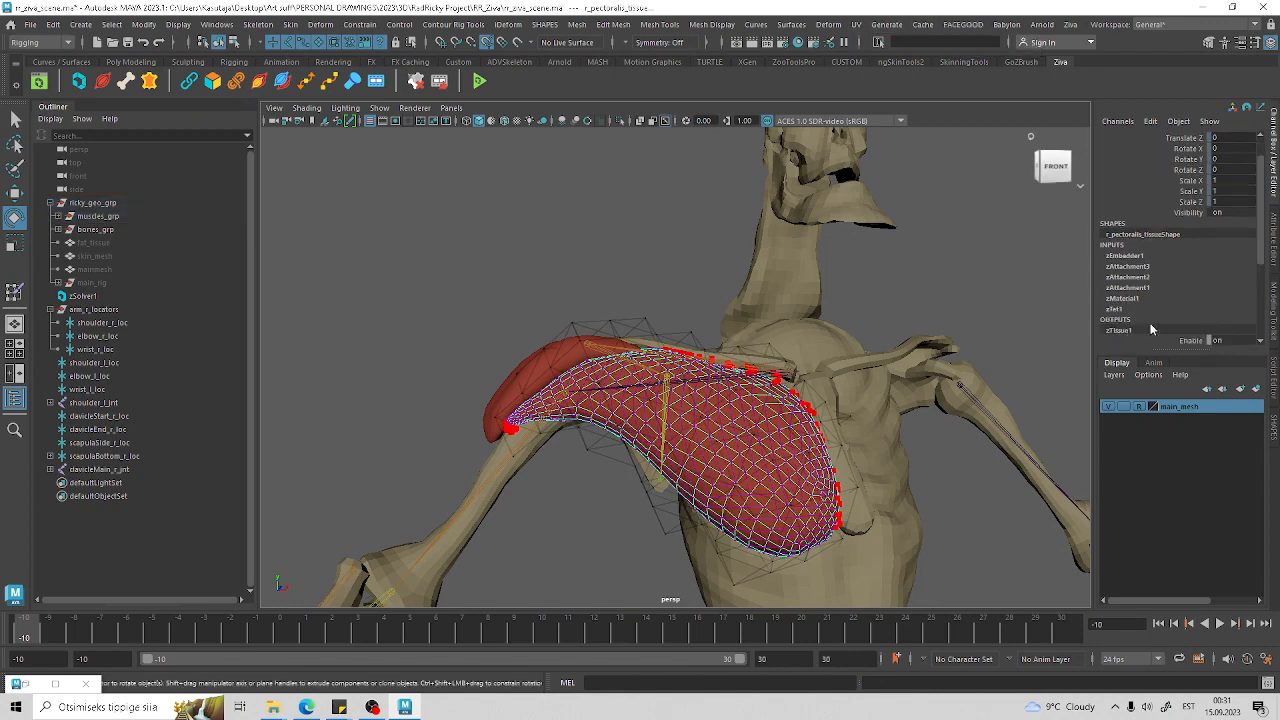
scroll(1160, 330, "down", 3)
scroll(1208, 276, "down", 2)
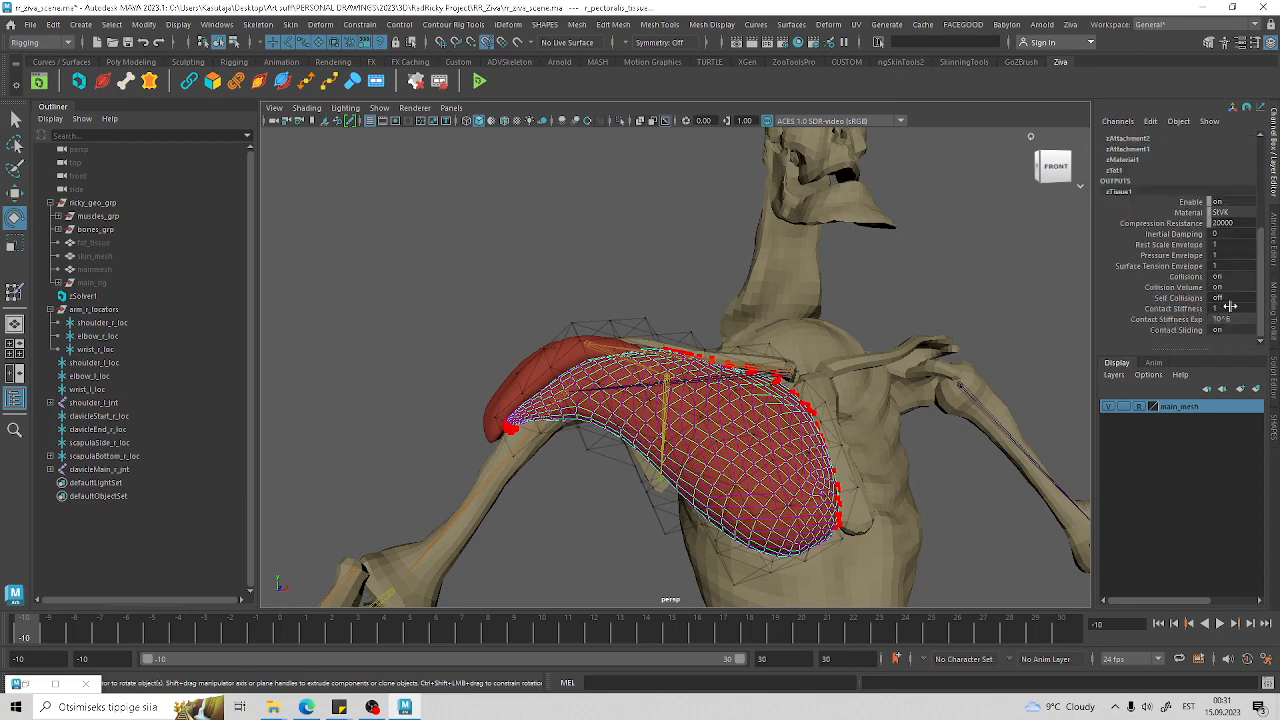
scroll(1218, 271, "up", 2)
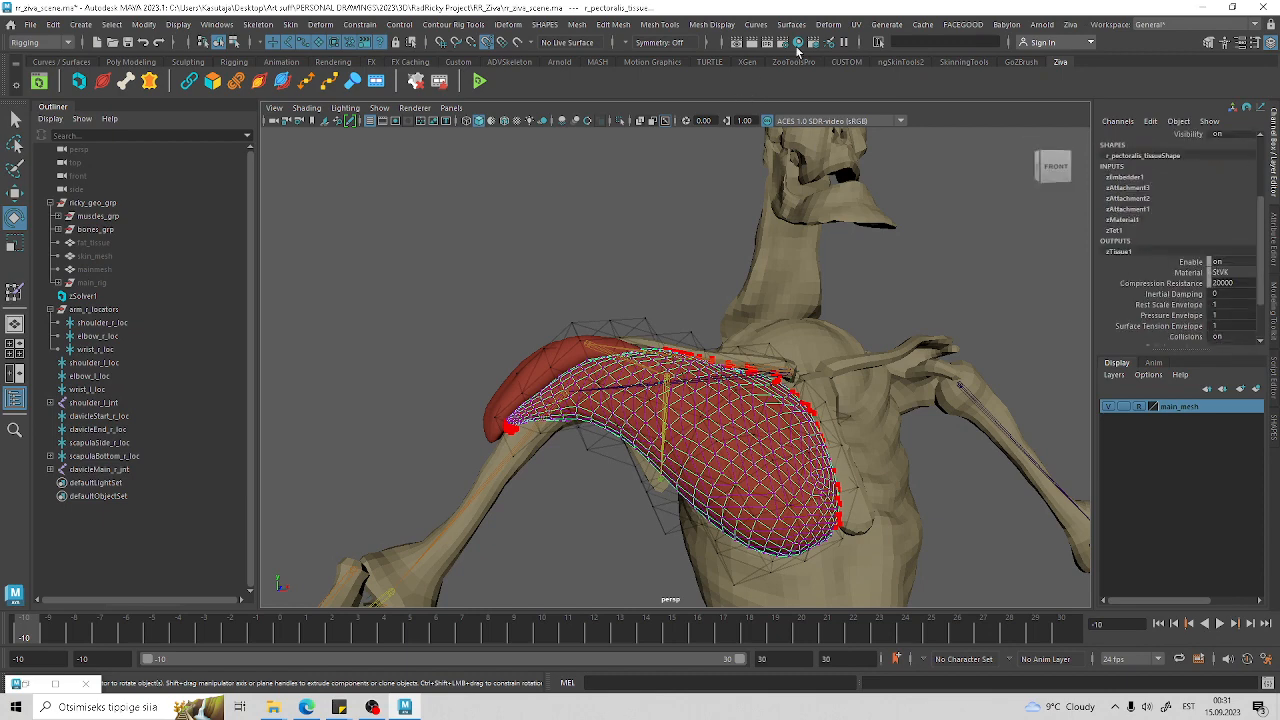
Step: Add a Ziva Muscle Fiber property to the selected right pectoralis tissue
left_click(885, 25)
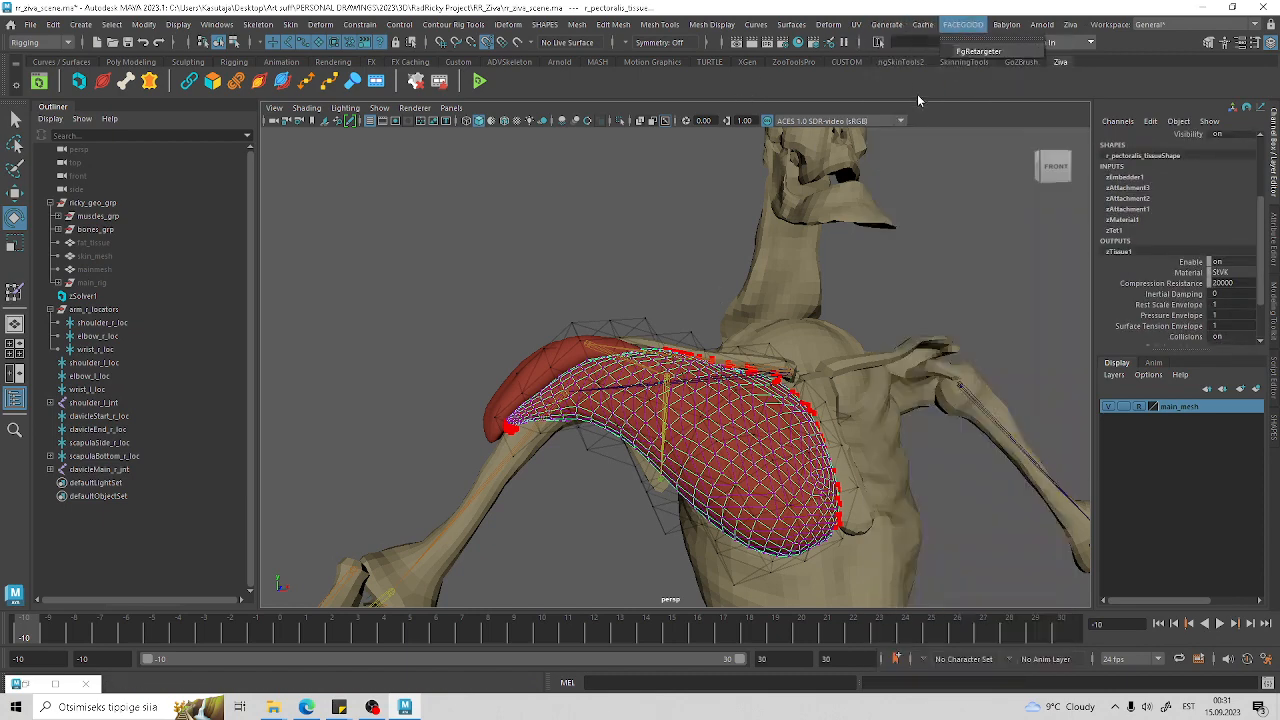
mouse_move(817, 24)
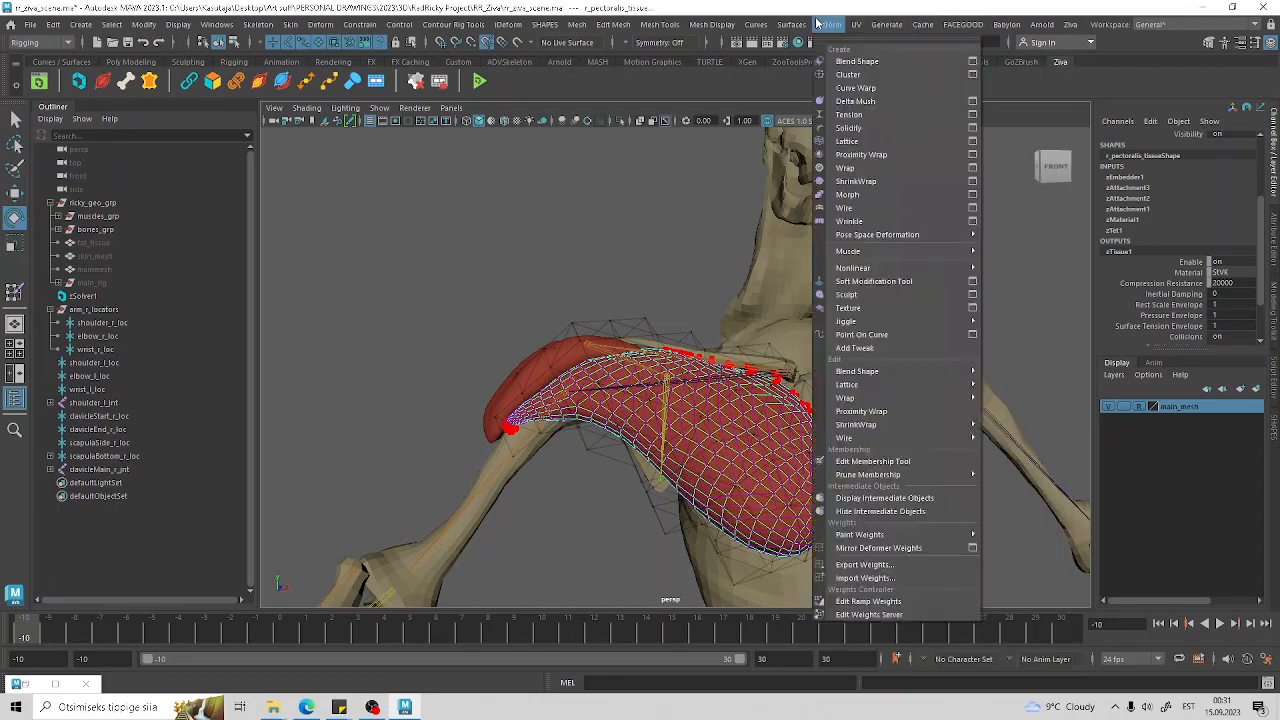
mouse_move(1074, 26)
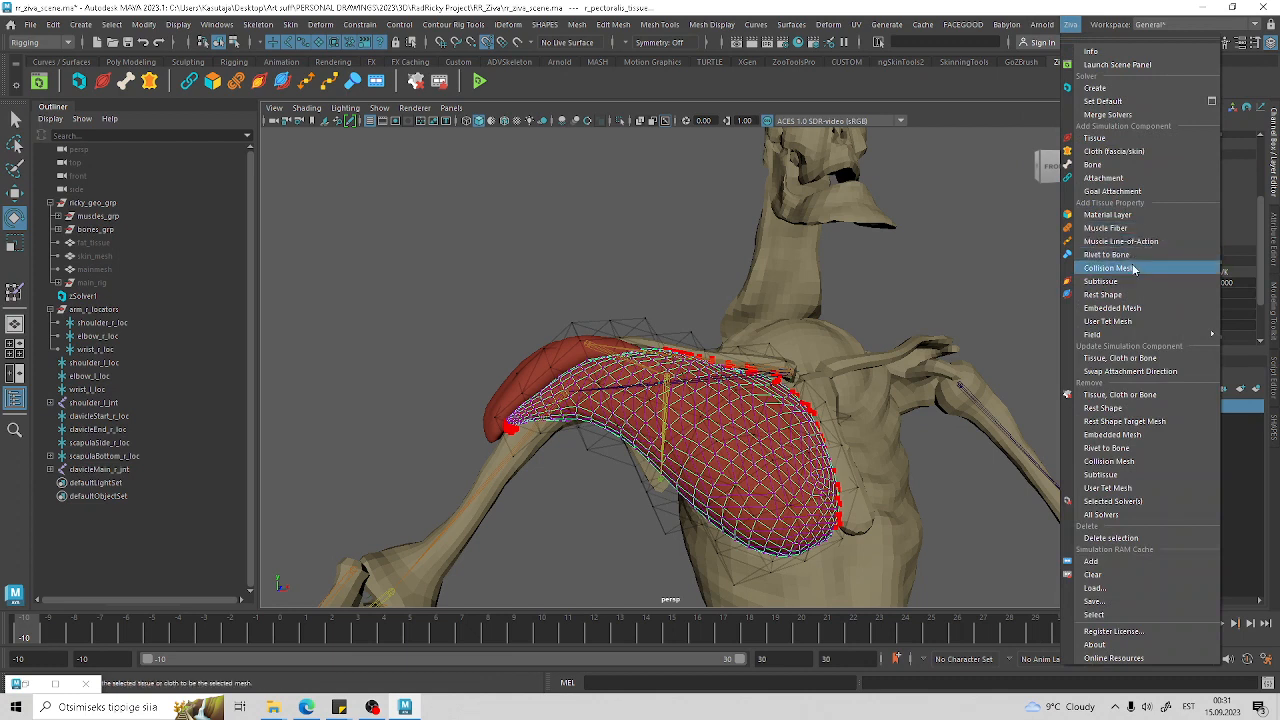
left_click(1146, 229)
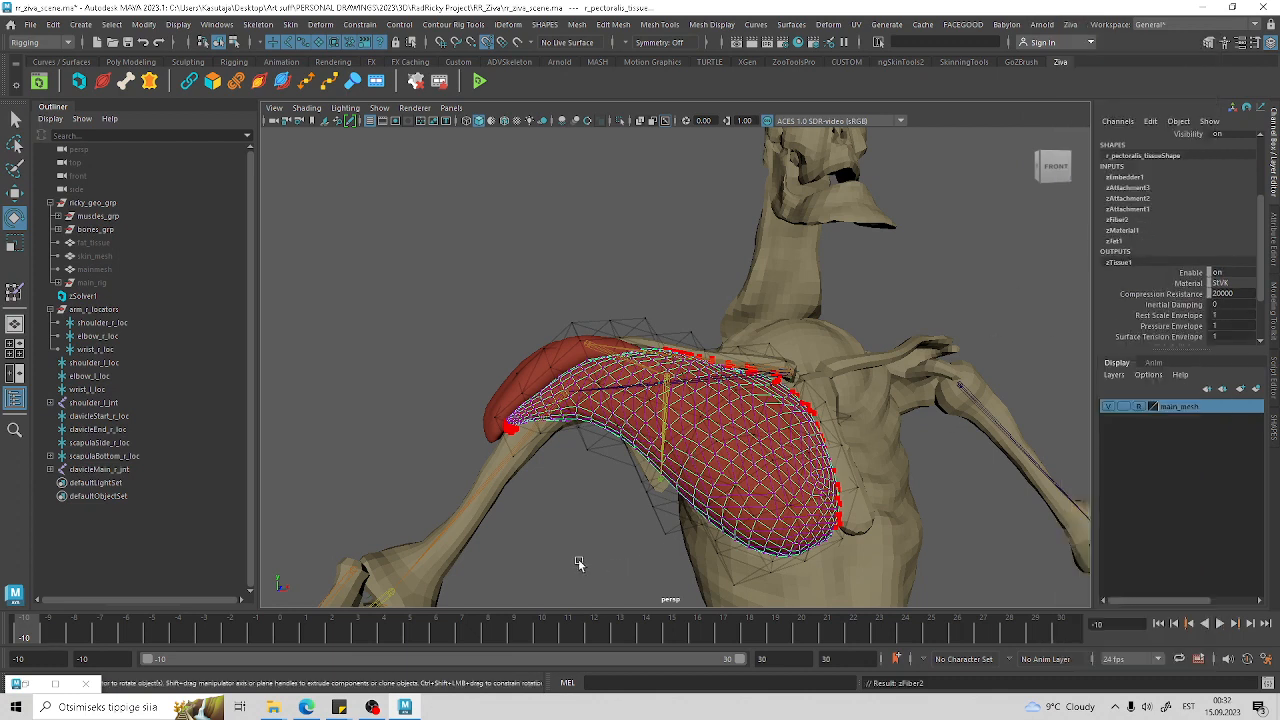
Step: Add a Ziva Muscle Fiber property to the right deltoid tissue
left_click(500, 406)
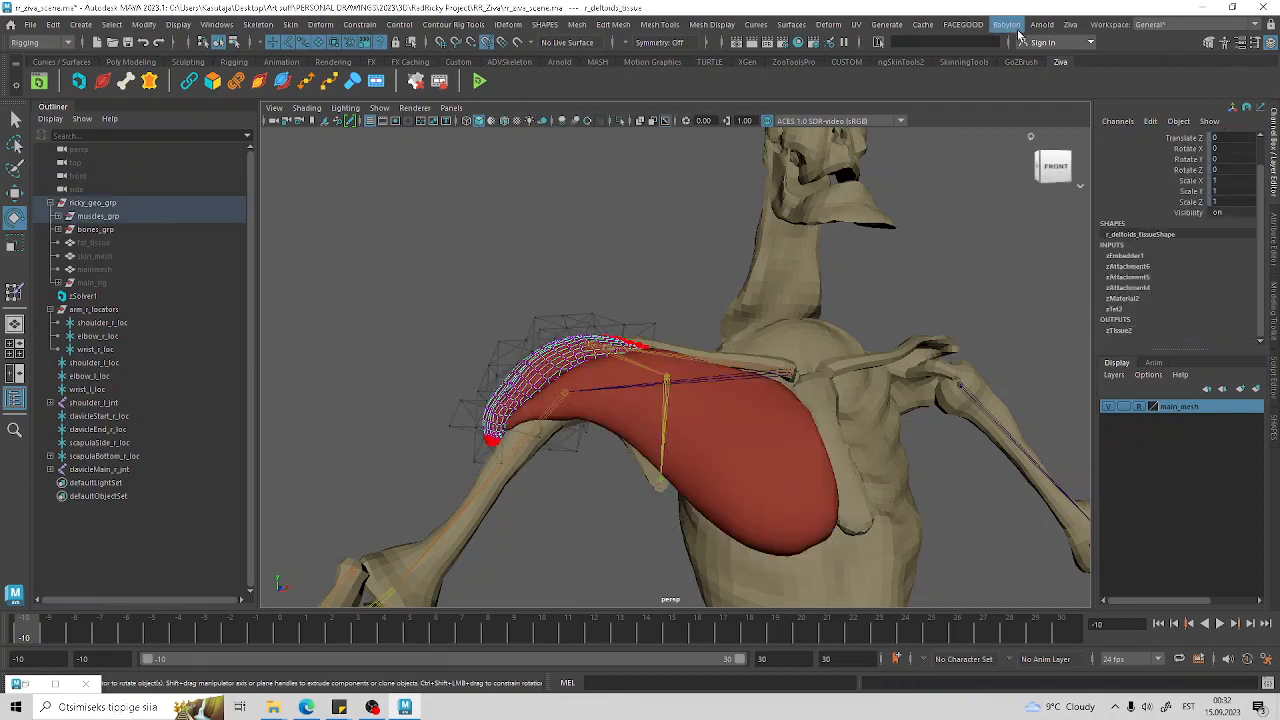
left_click(1070, 24)
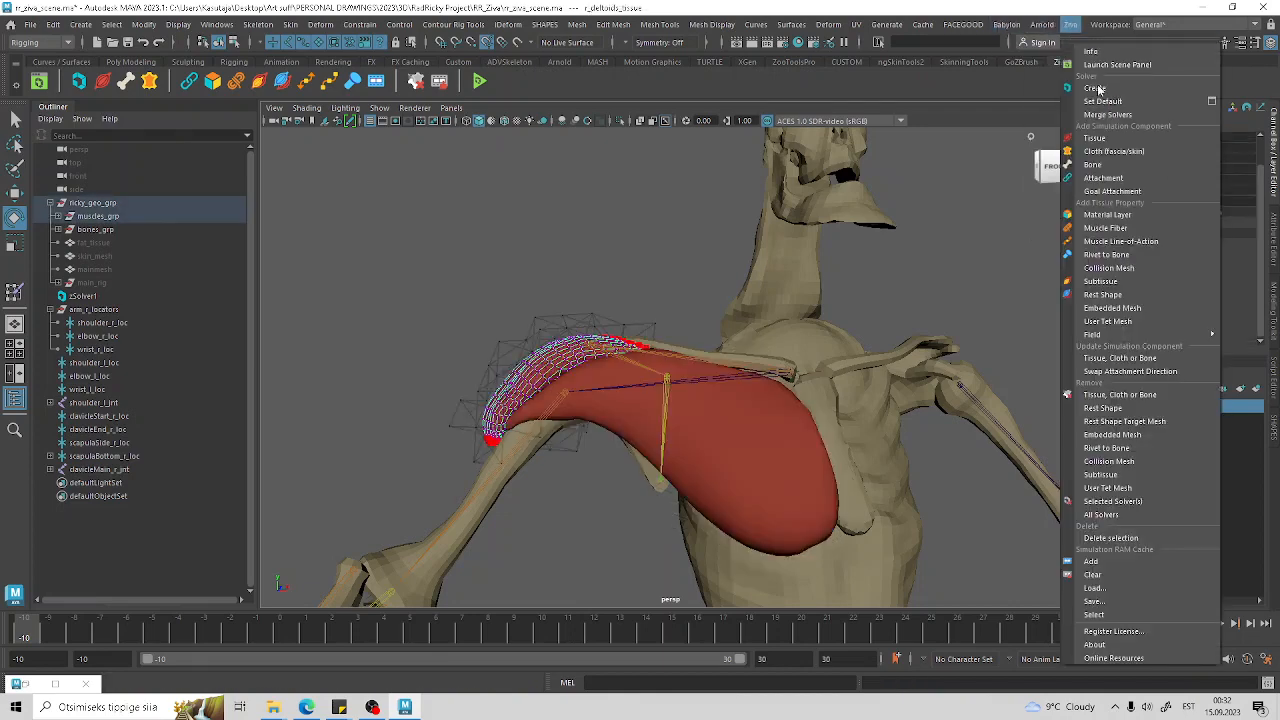
left_click(1108, 228)
Step: Reselect the right pectoralis tissue and examine the settings of its zMaterial1 node
left_click(640, 450)
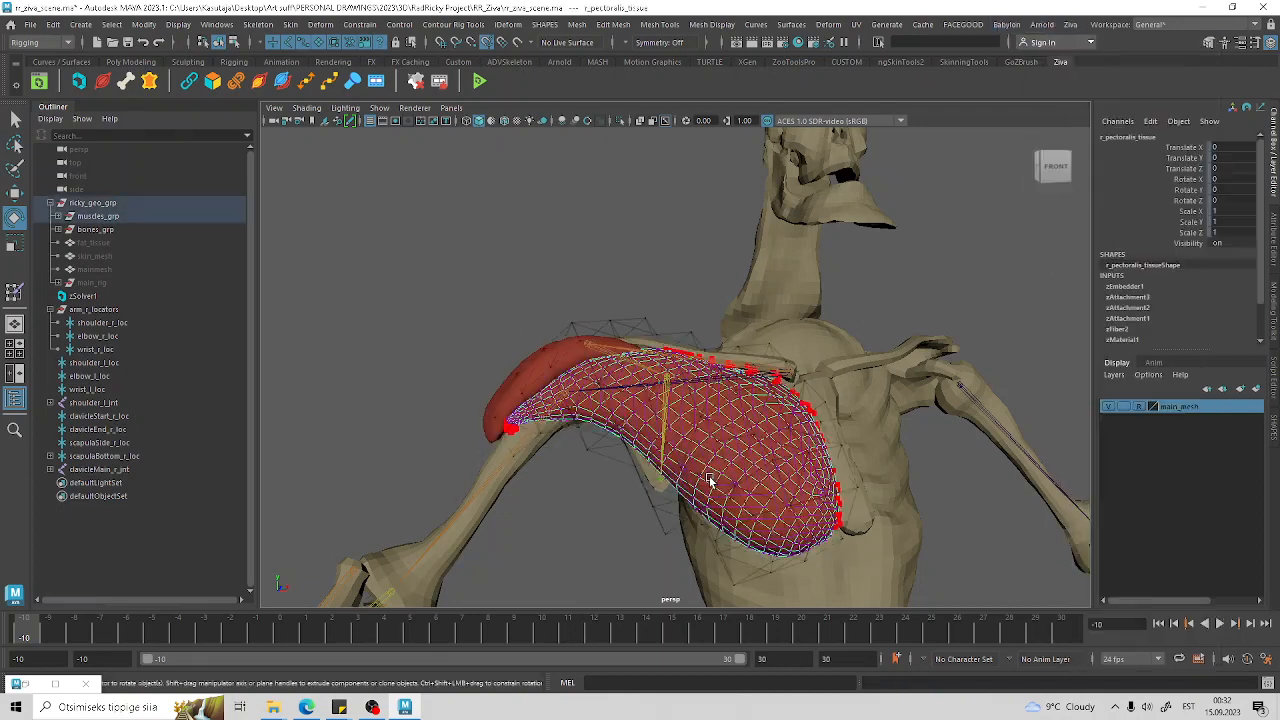
left_click(1070, 24)
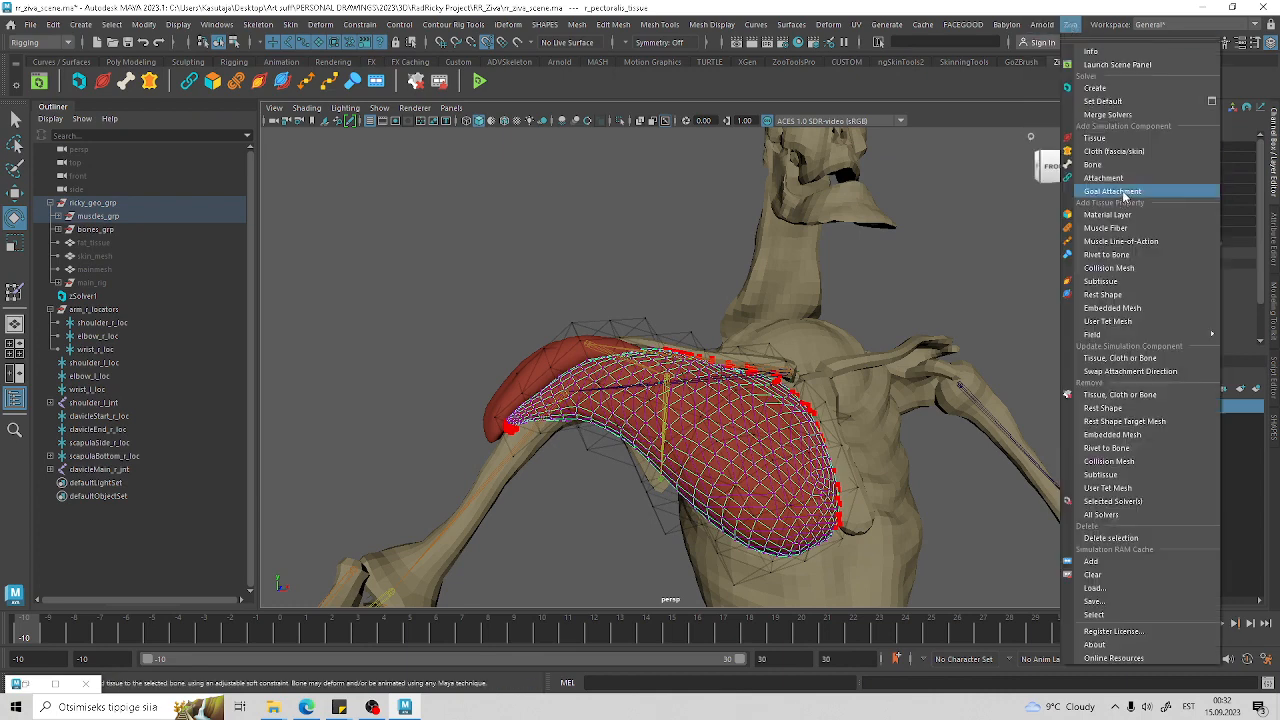
left_click(634, 545)
left_click(792, 472)
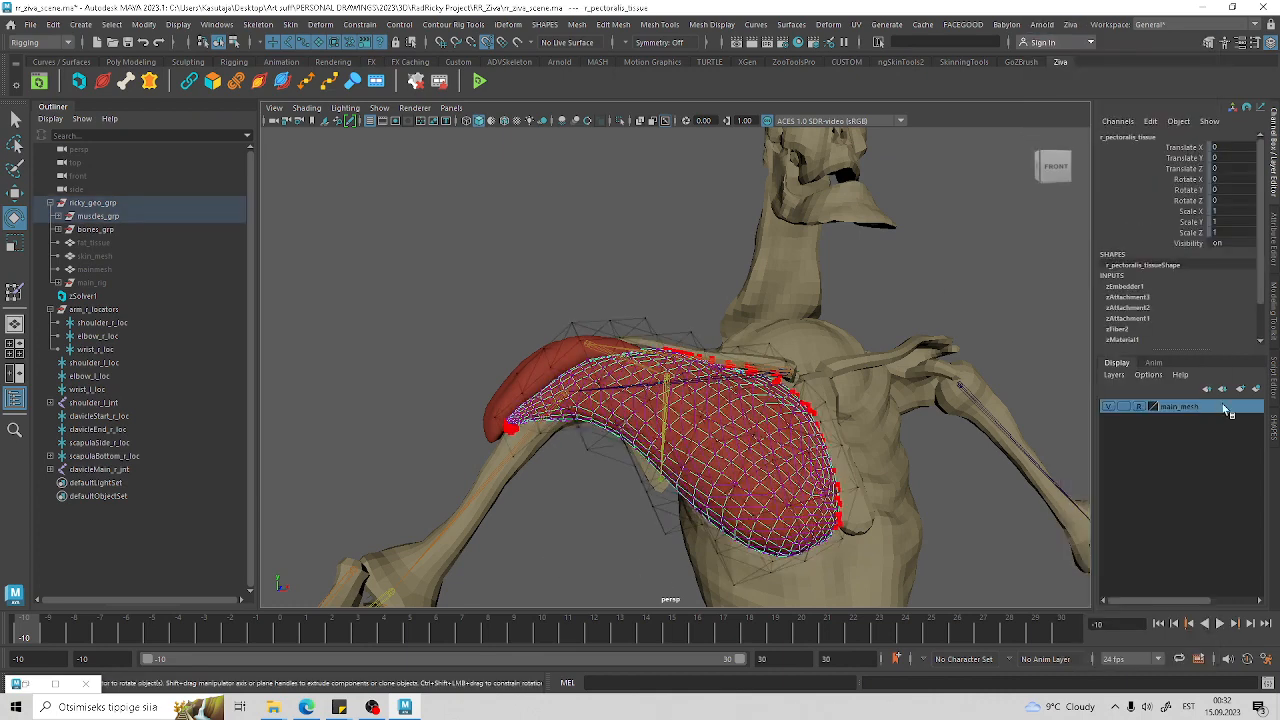
scroll(1140, 319, "down", 2)
left_click(1133, 312)
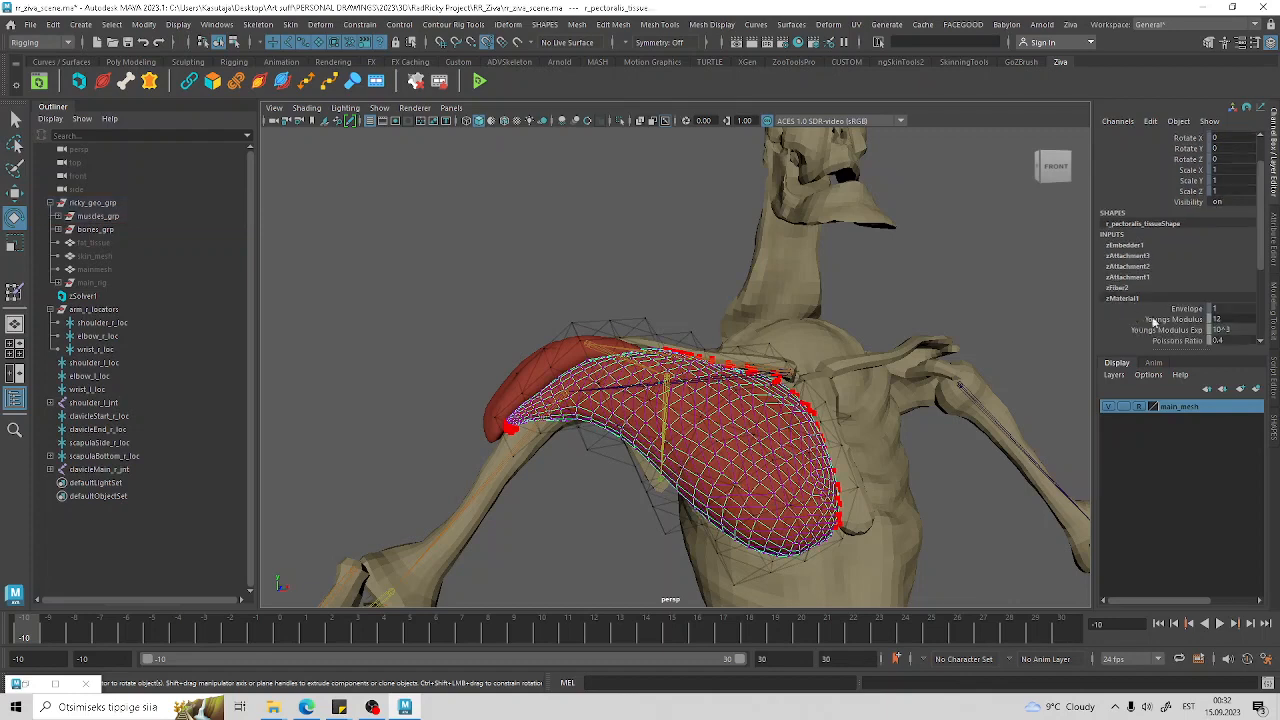
scroll(1192, 331, "down", 1)
scroll(1160, 305, "up", 2)
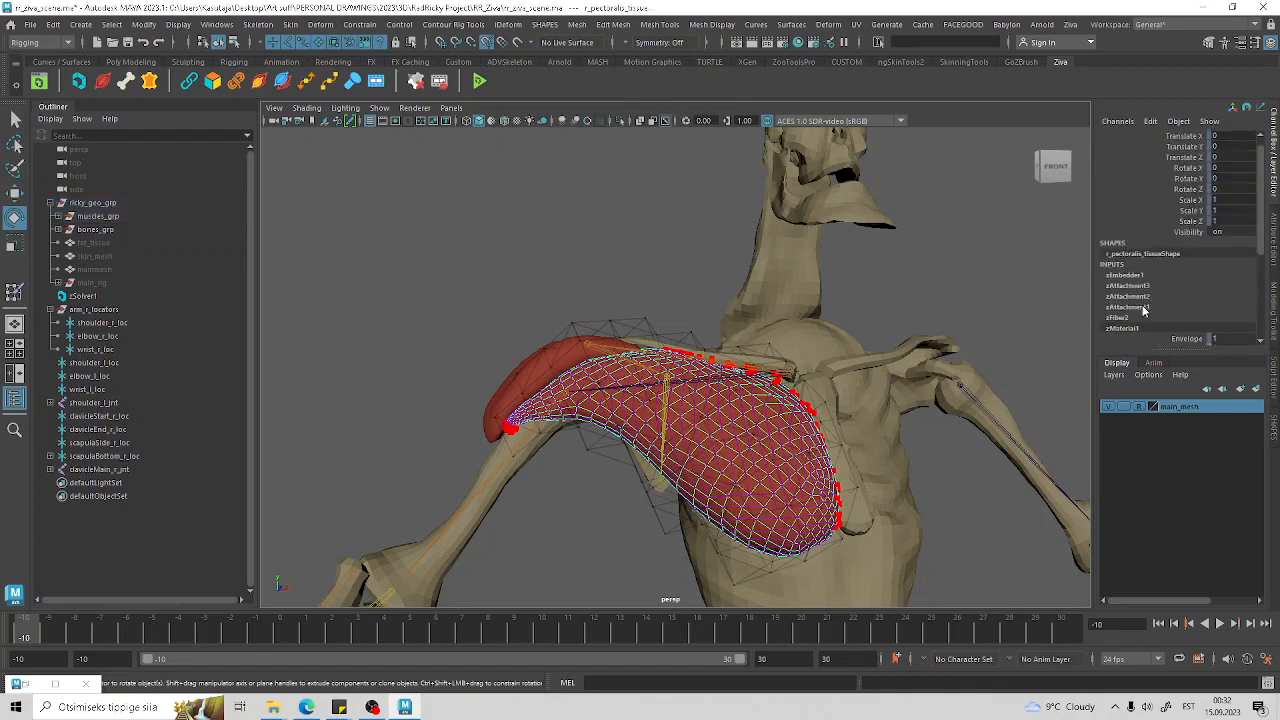
Step: Toggle the Envelope of the pectoralis's zAttachment1 and zAttachment2 between 0 and 1 to identify which area each controls
left_click(1143, 309)
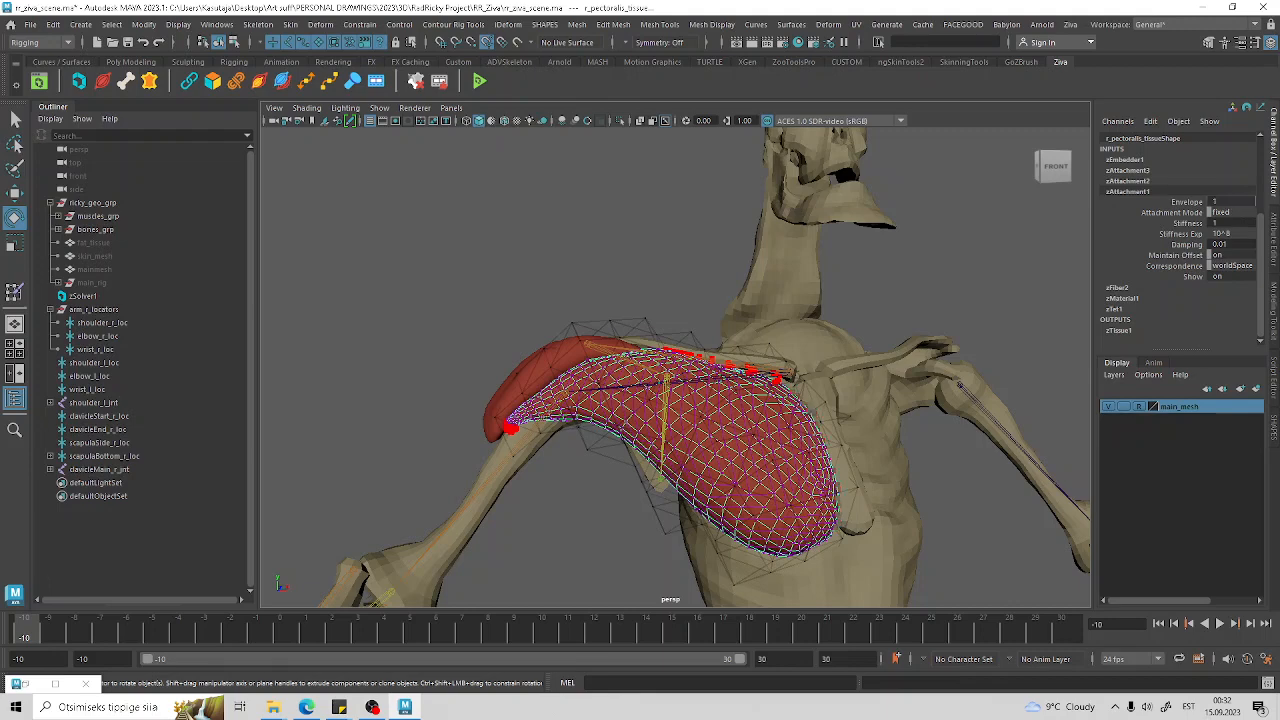
left_click_drag(923, 284, 813, 305, "alt")
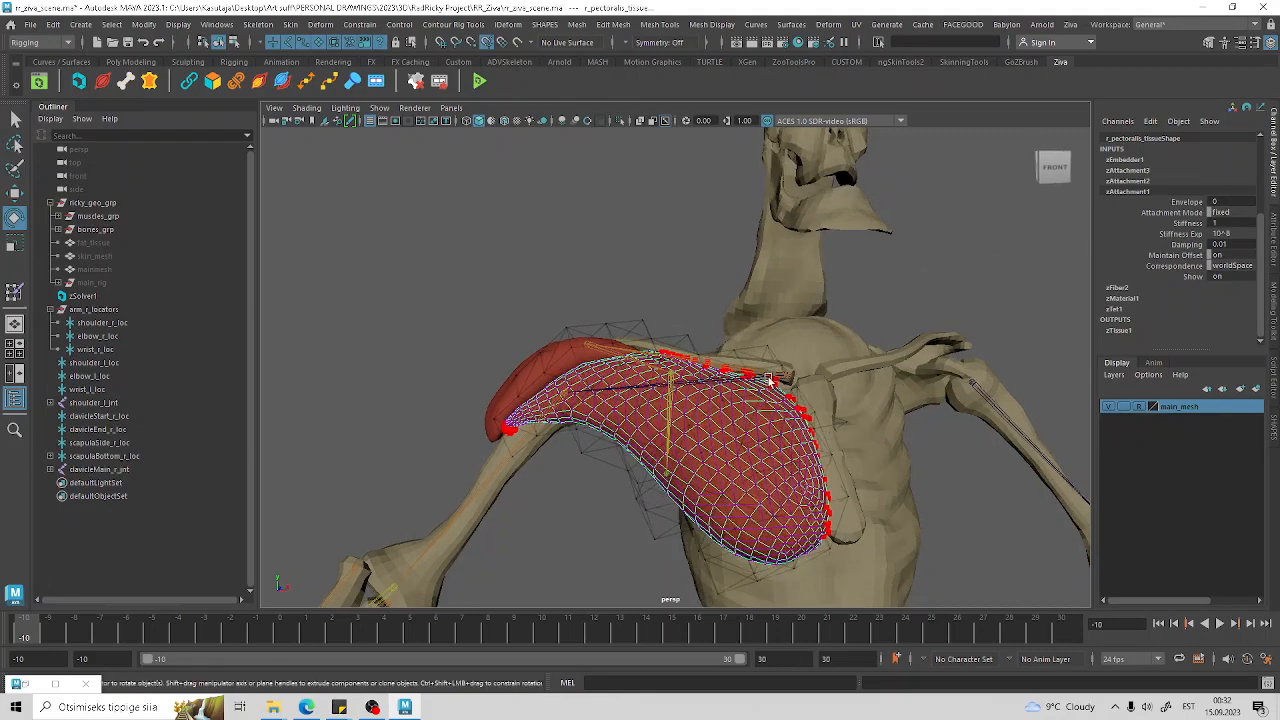
left_click(1252, 180)
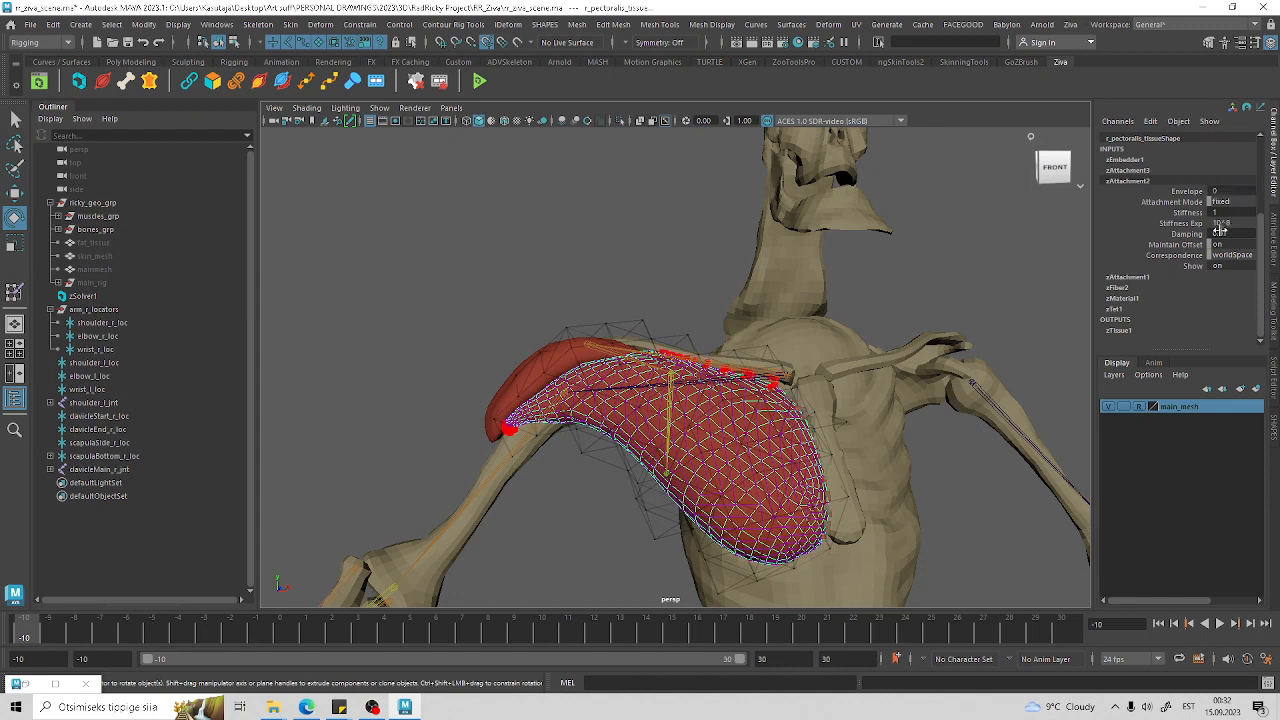
left_click(1146, 278)
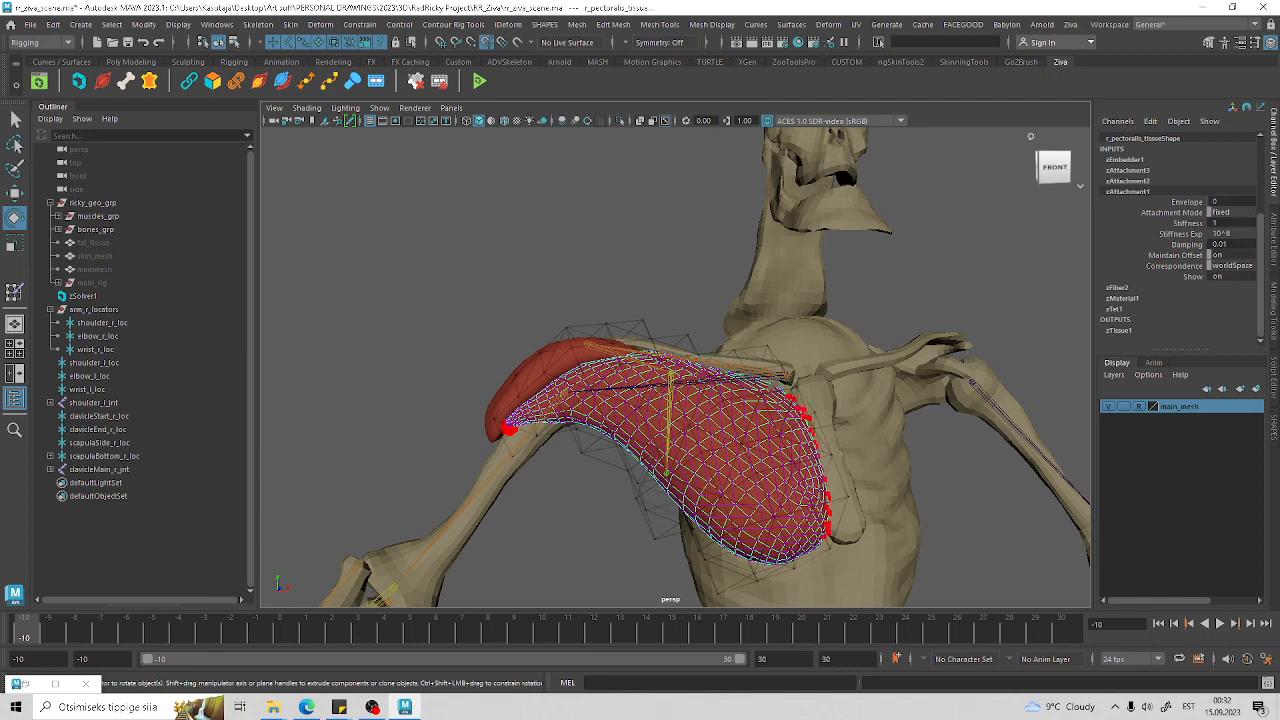
left_click_drag(957, 275, 926, 279, "alt")
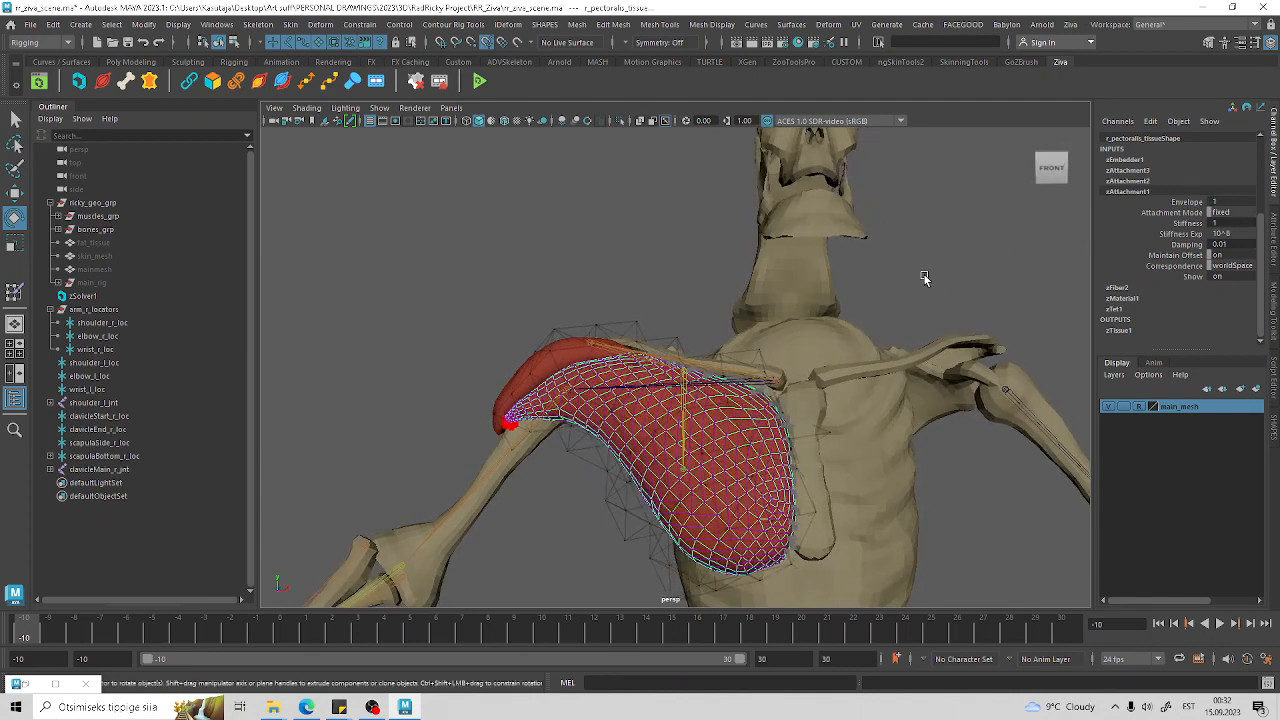
left_click(1146, 181)
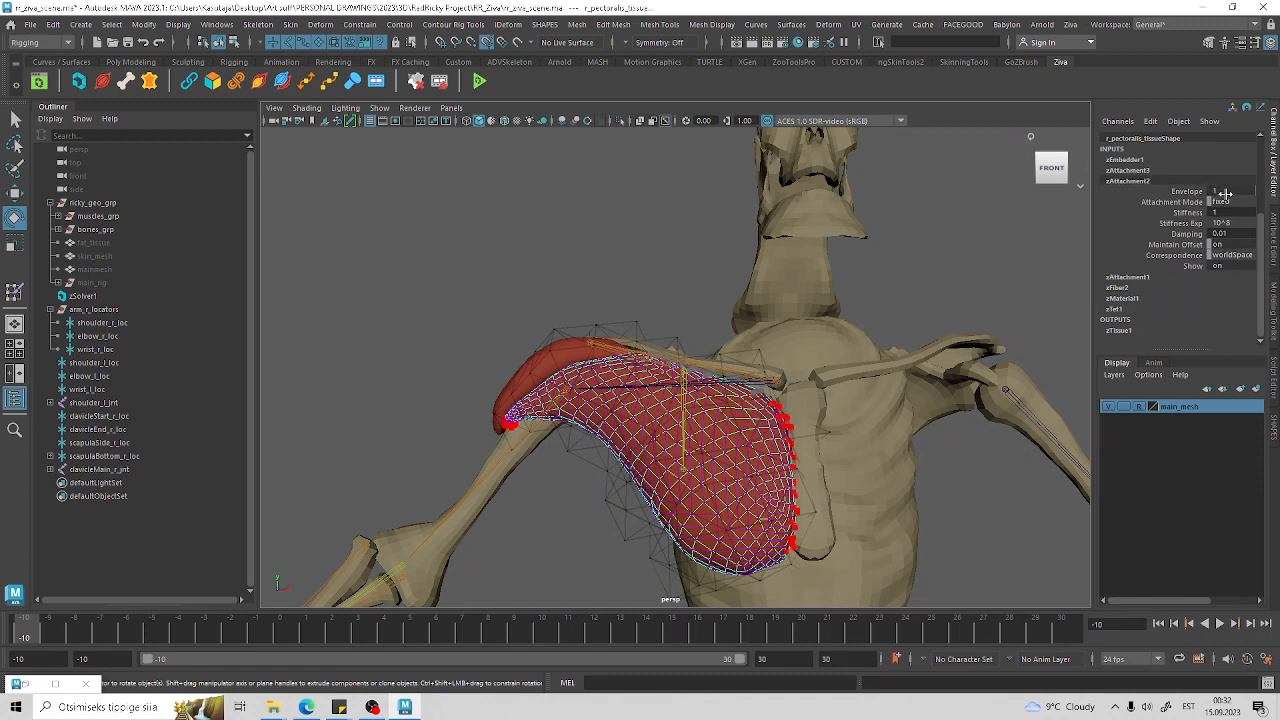
Step: Set zAttachment1's Envelope to 0, test the pectoralis by playing the arm raise, and go back to frame -8
left_click(1133, 277)
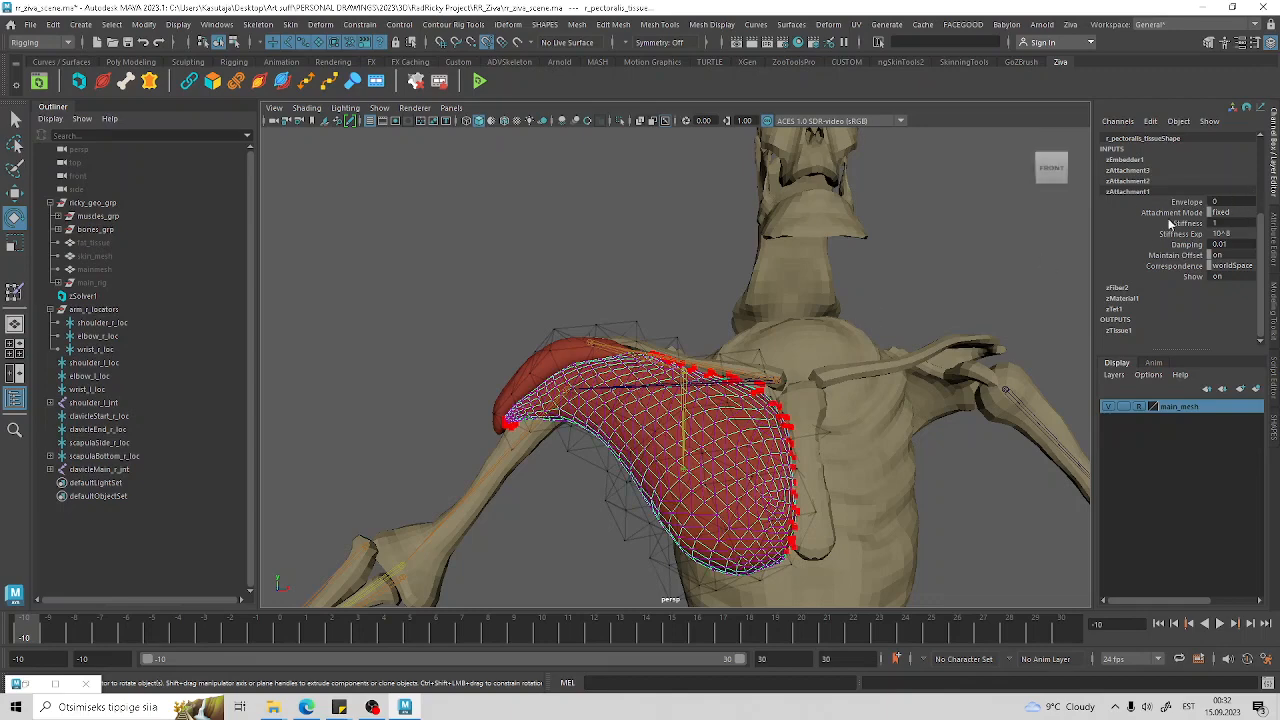
left_click(1220, 623)
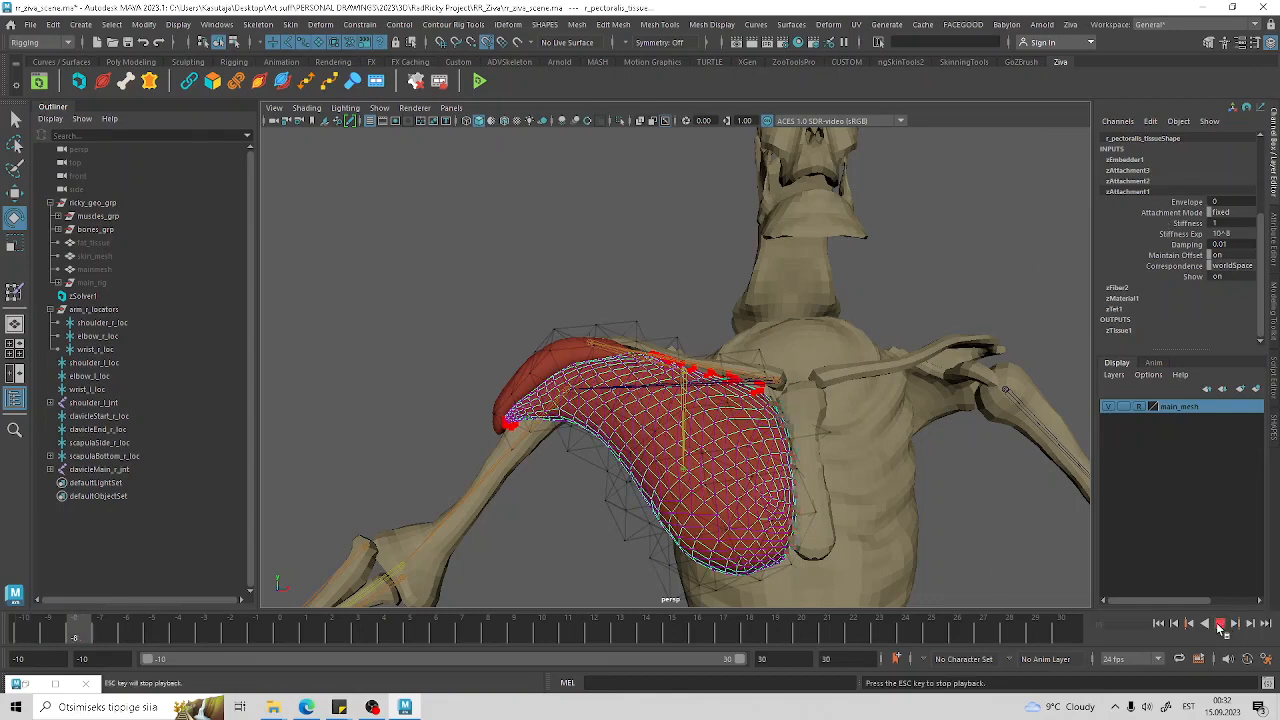
left_click(1220, 627)
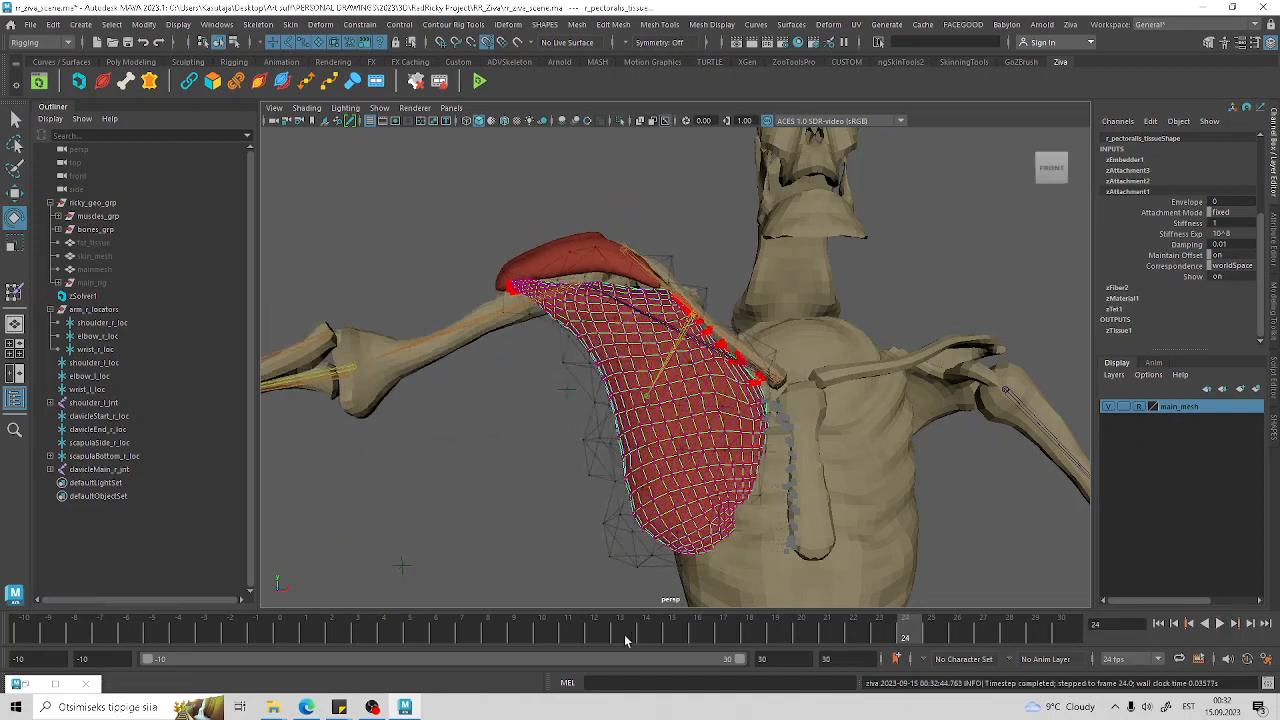
left_click_drag(626, 641, 78, 647)
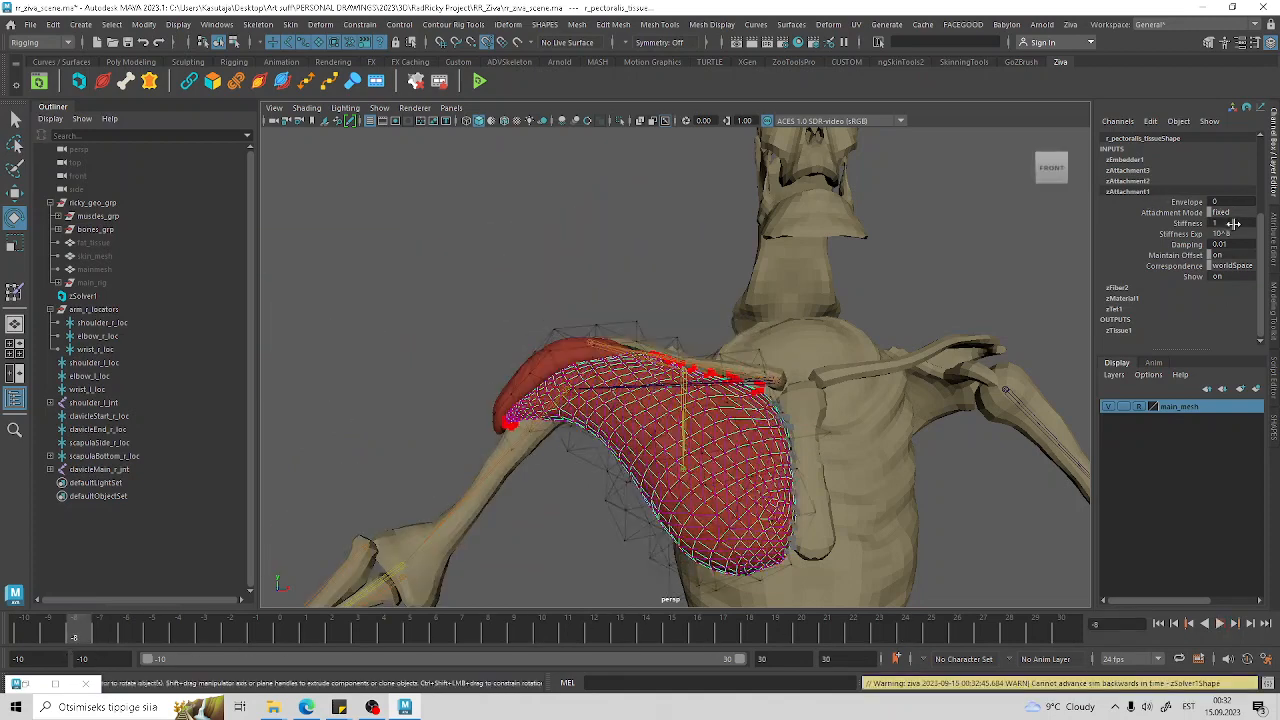
Step: Set the Attachment Mode of the pectoralis's zAttachment2 at the clavicle to sliding
left_click(1127, 181)
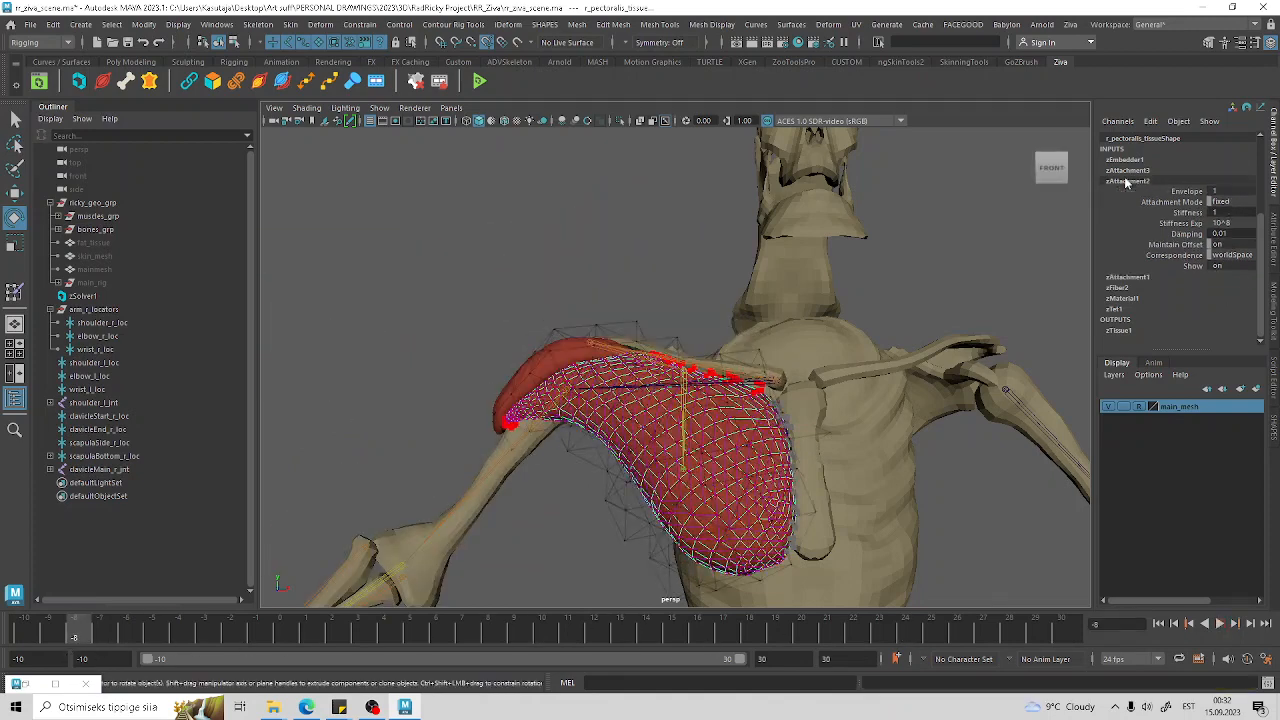
left_click_drag(710, 387, 740, 393, "alt")
scroll(751, 396, "up", 2)
scroll(751, 396, "down", 2)
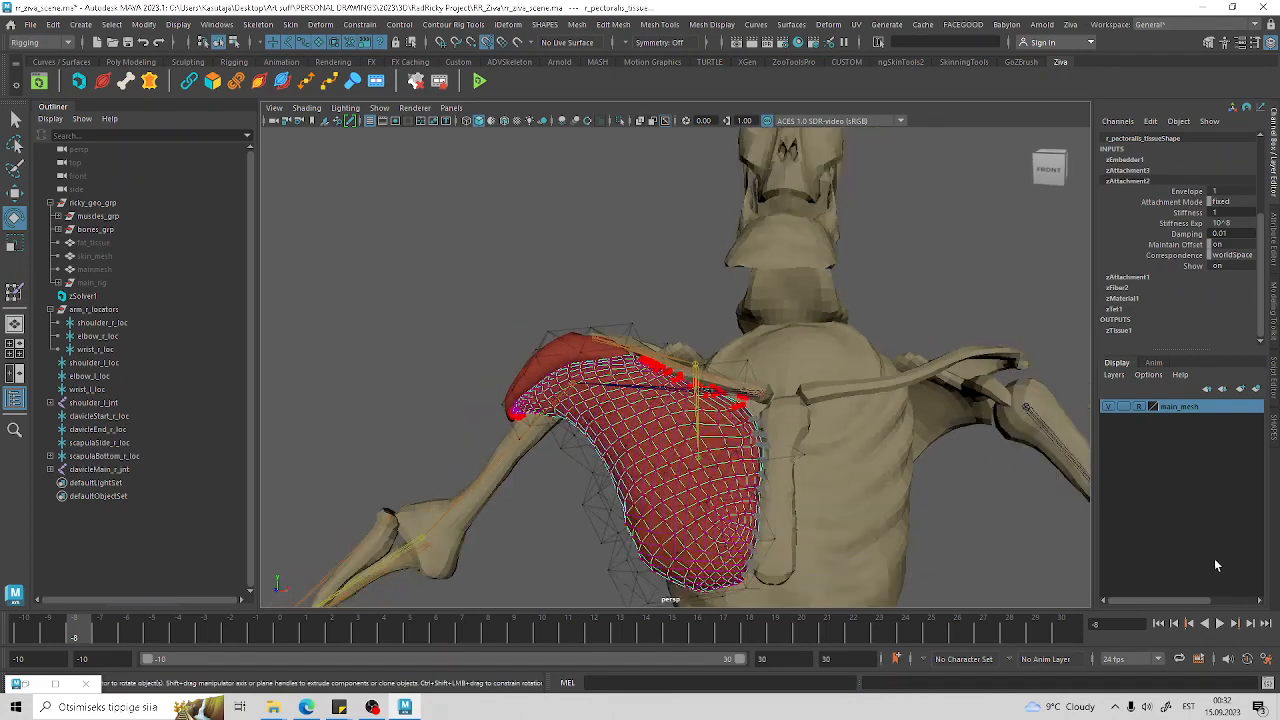
left_click(1222, 200)
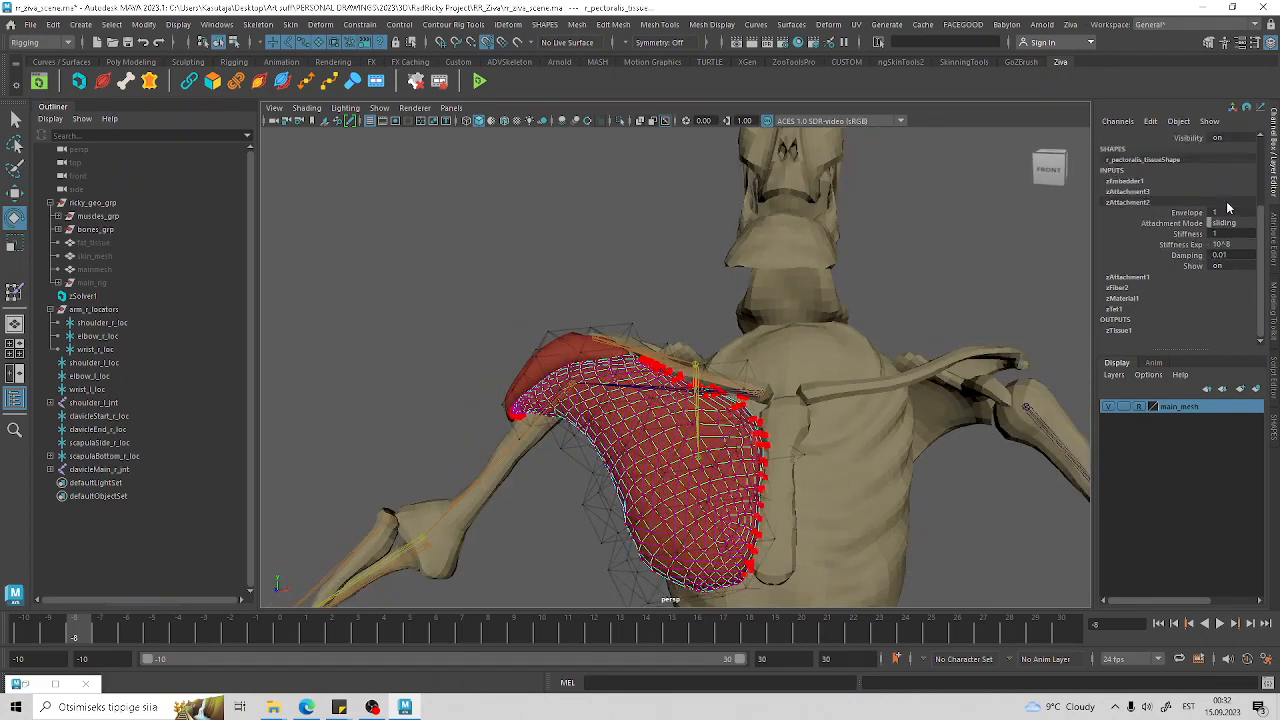
Step: Play the arm raise with the sliding clavicle attachment, deselect the muscle and view the skeleton from several angles
left_click_drag(685, 478, 632, 443, "alt")
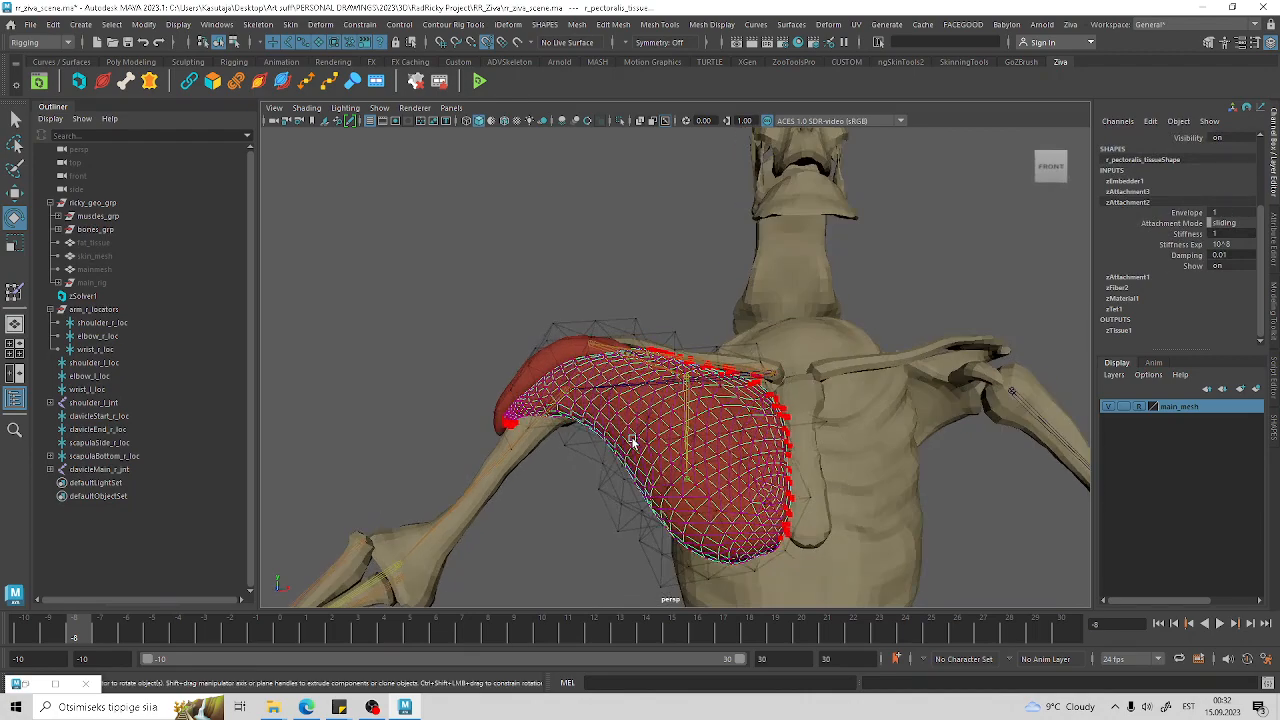
left_click(1220, 623)
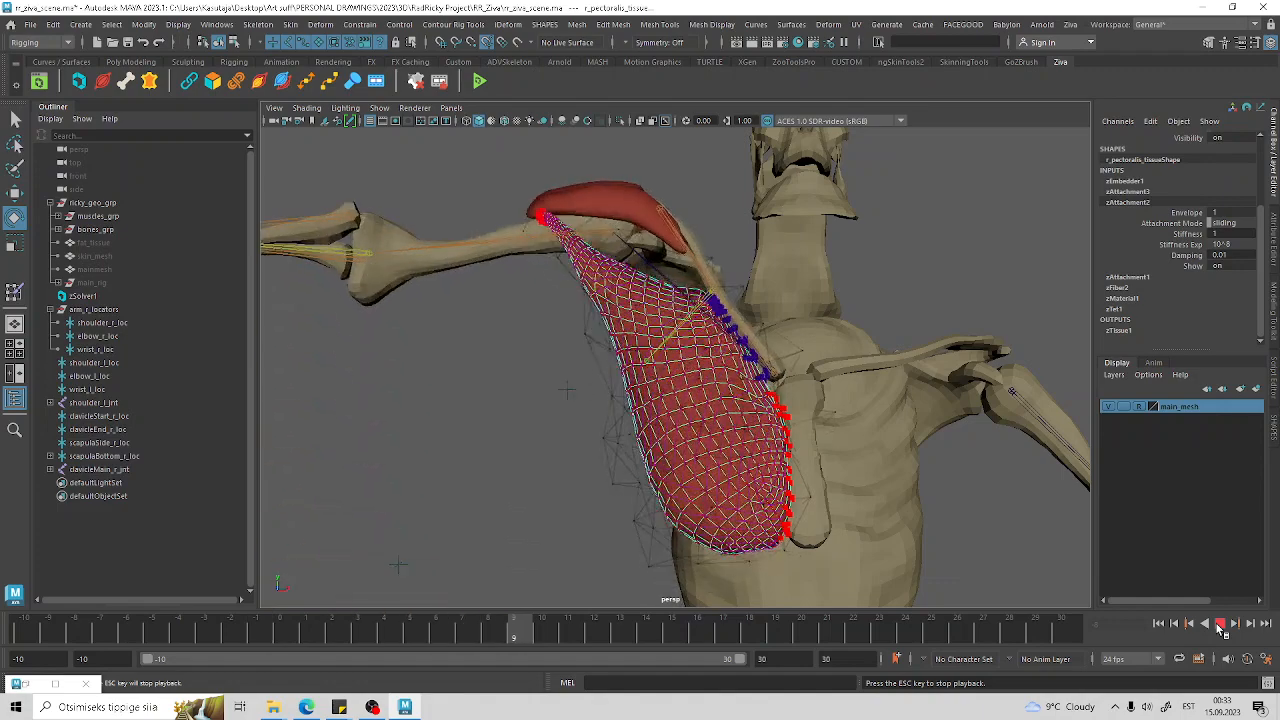
scroll(790, 474, "down", 5)
left_click(441, 368)
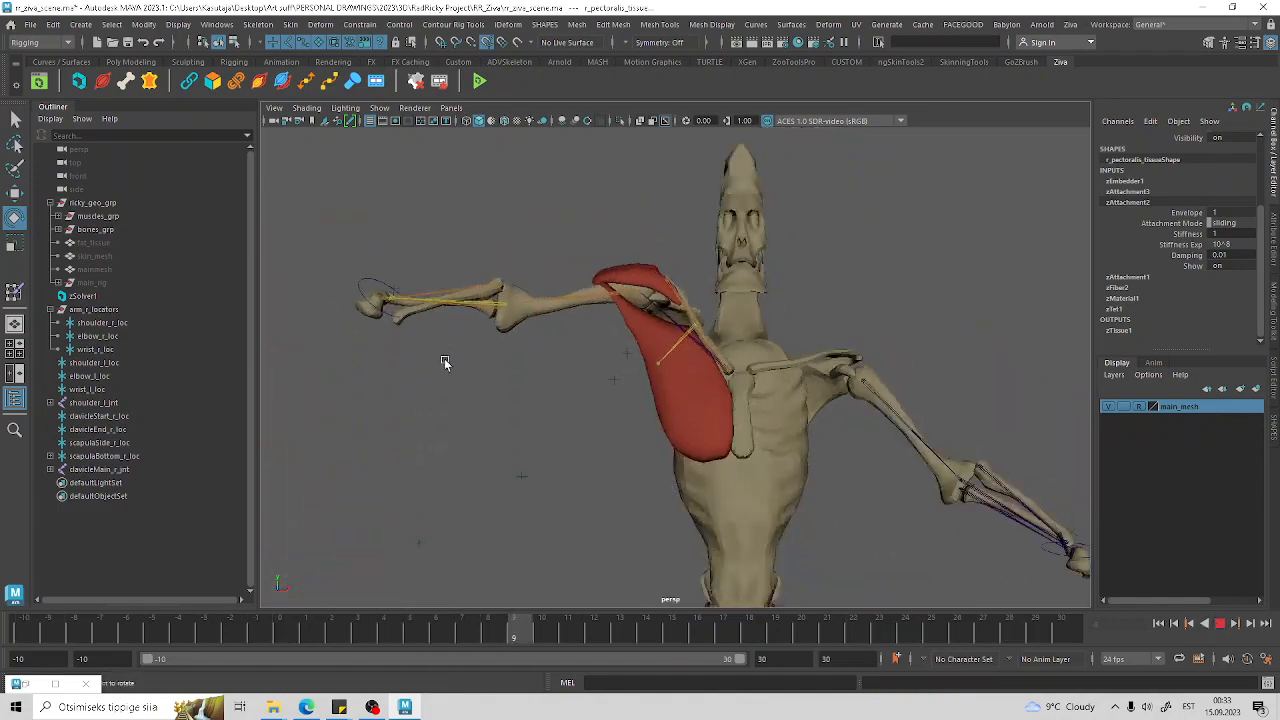
left_click_drag(586, 477, 910, 379, "alt")
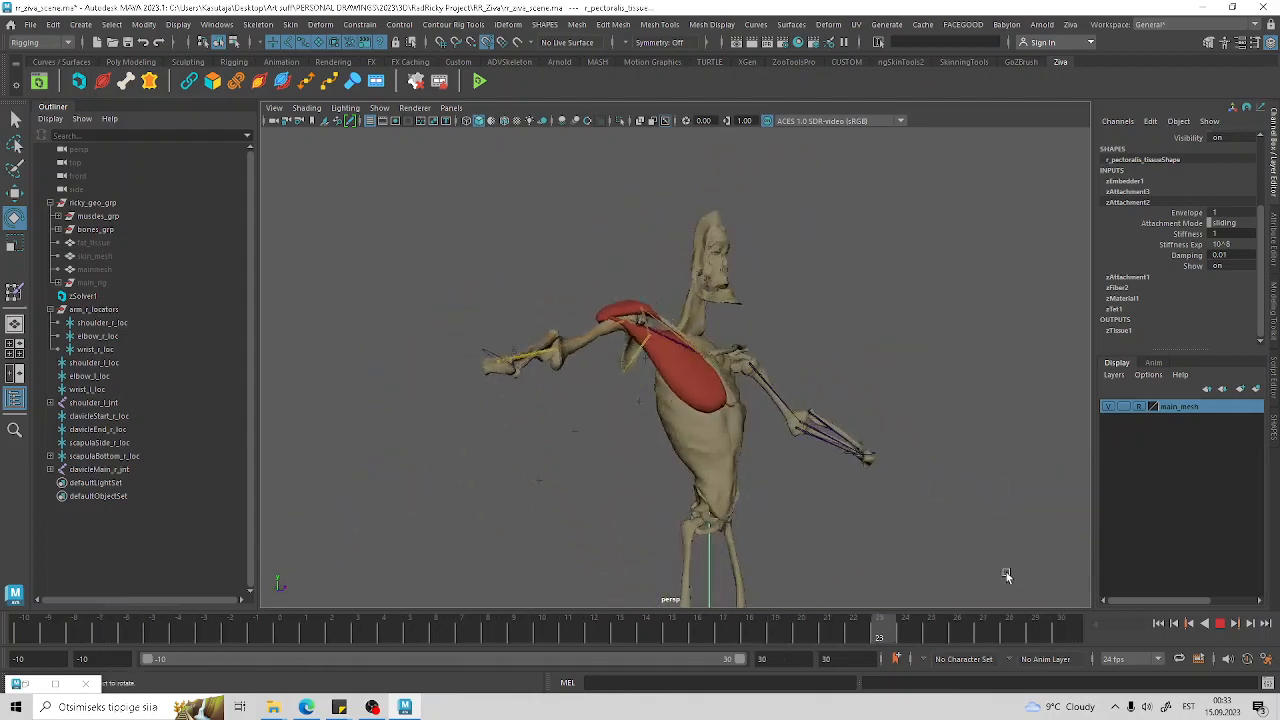
Step: Stop the arm-raise playback at frame 10, examine the deselected pectoralis from the front and at an angle, and return to frame -9
left_click(1222, 625)
left_click(856, 484)
left_click_drag(856, 484, 705, 373, "alt")
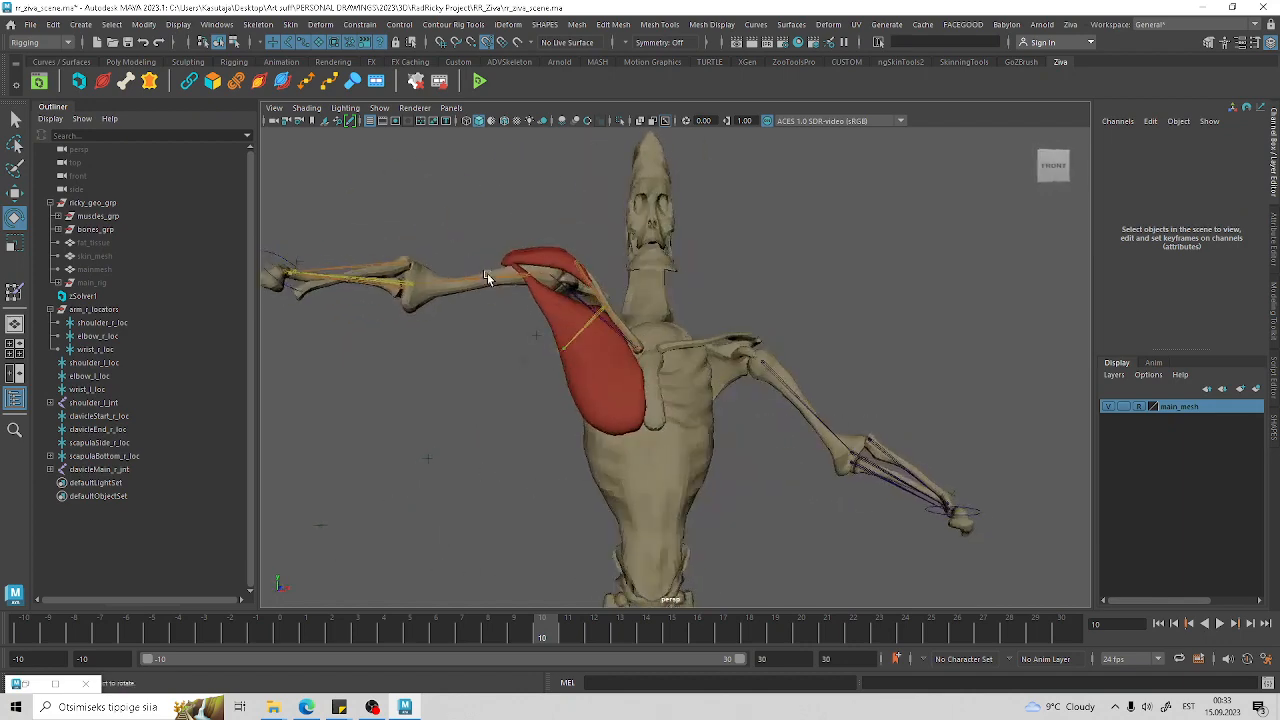
left_click_drag(886, 313, 838, 312, "alt")
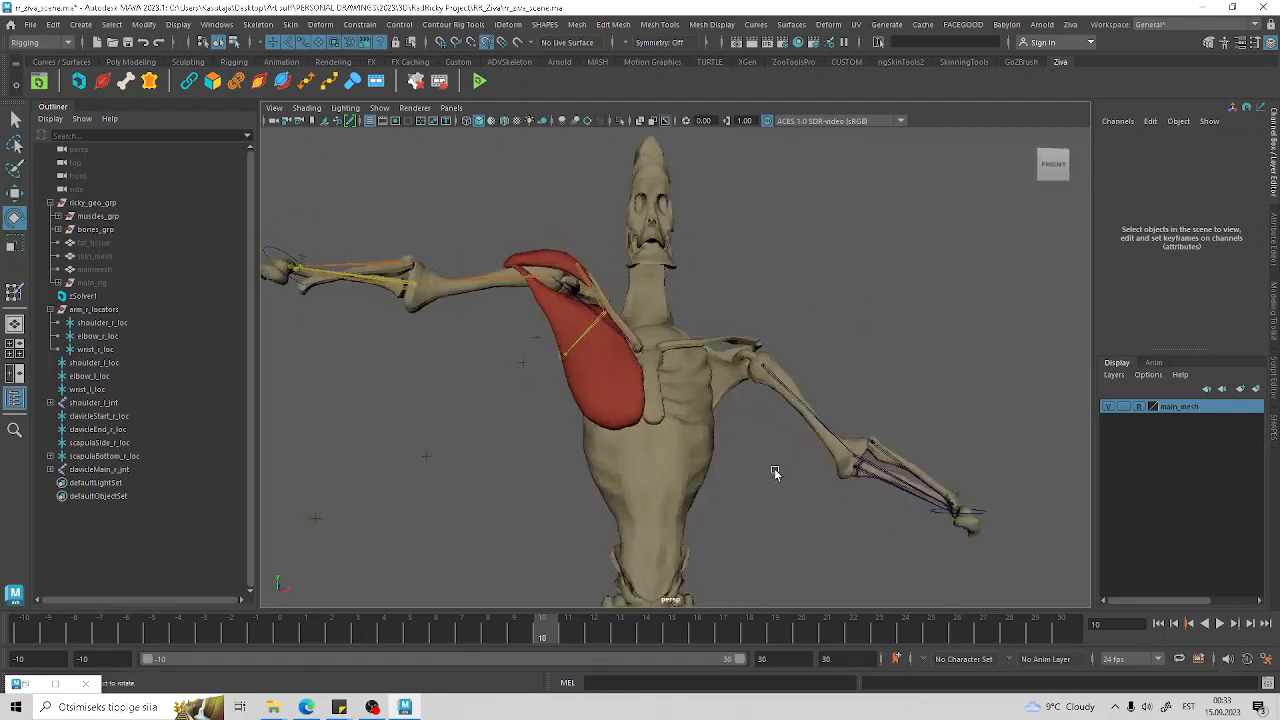
left_click_drag(775, 472, 830, 425, "alt")
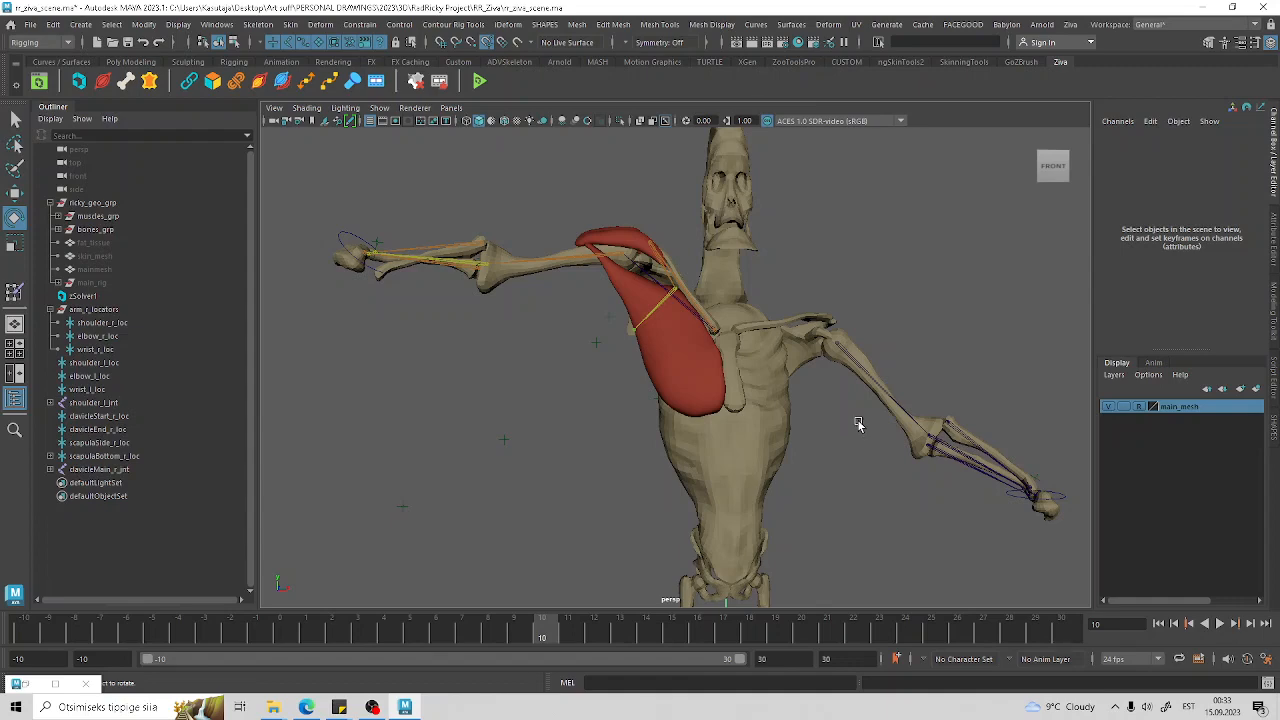
left_click_drag(858, 424, 800, 421, "alt")
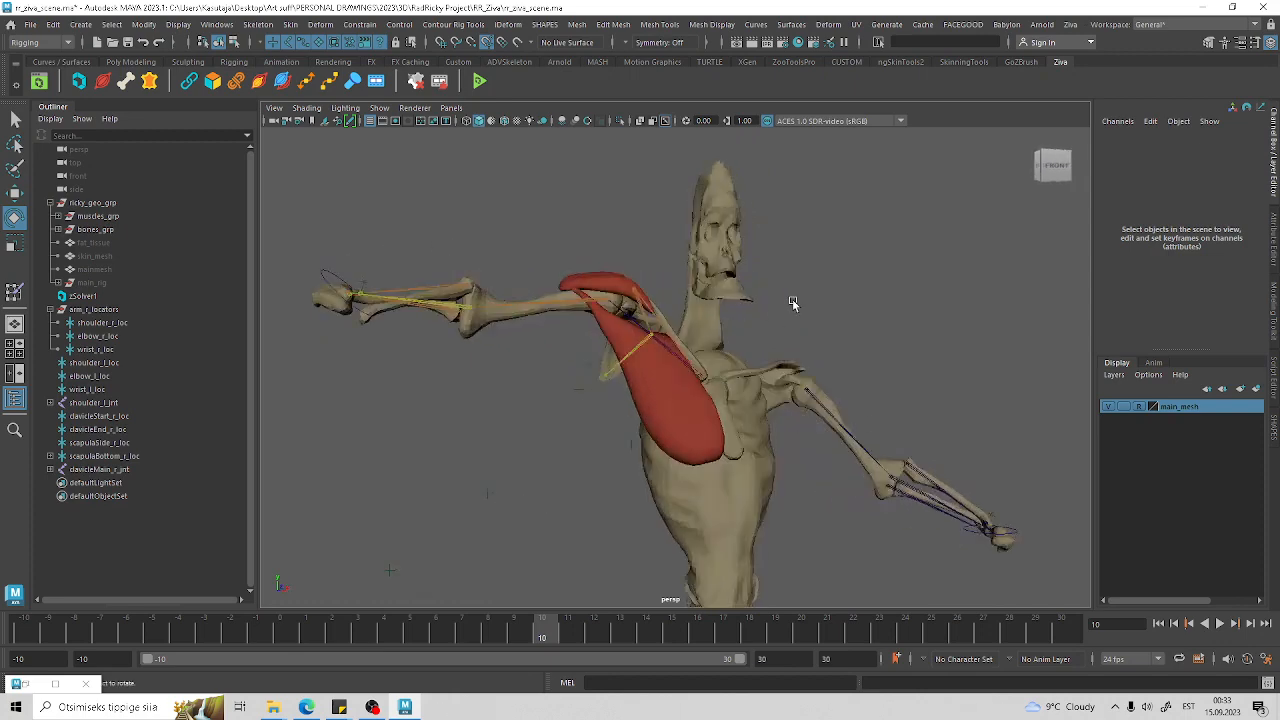
left_click(47, 632)
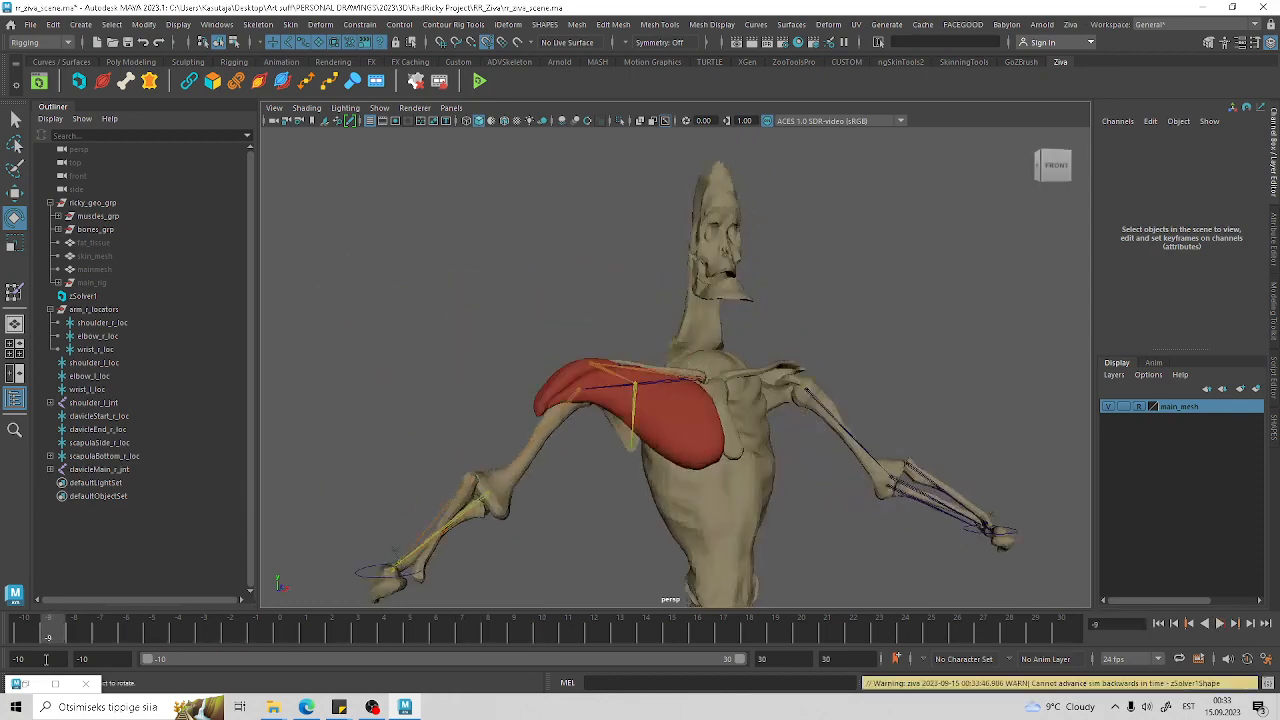
mouse_move(830, 318)
left_mouse_down("alt")
mouse_move(869, 329)
mouse_move(820, 324)
left_mouse_up("alt")
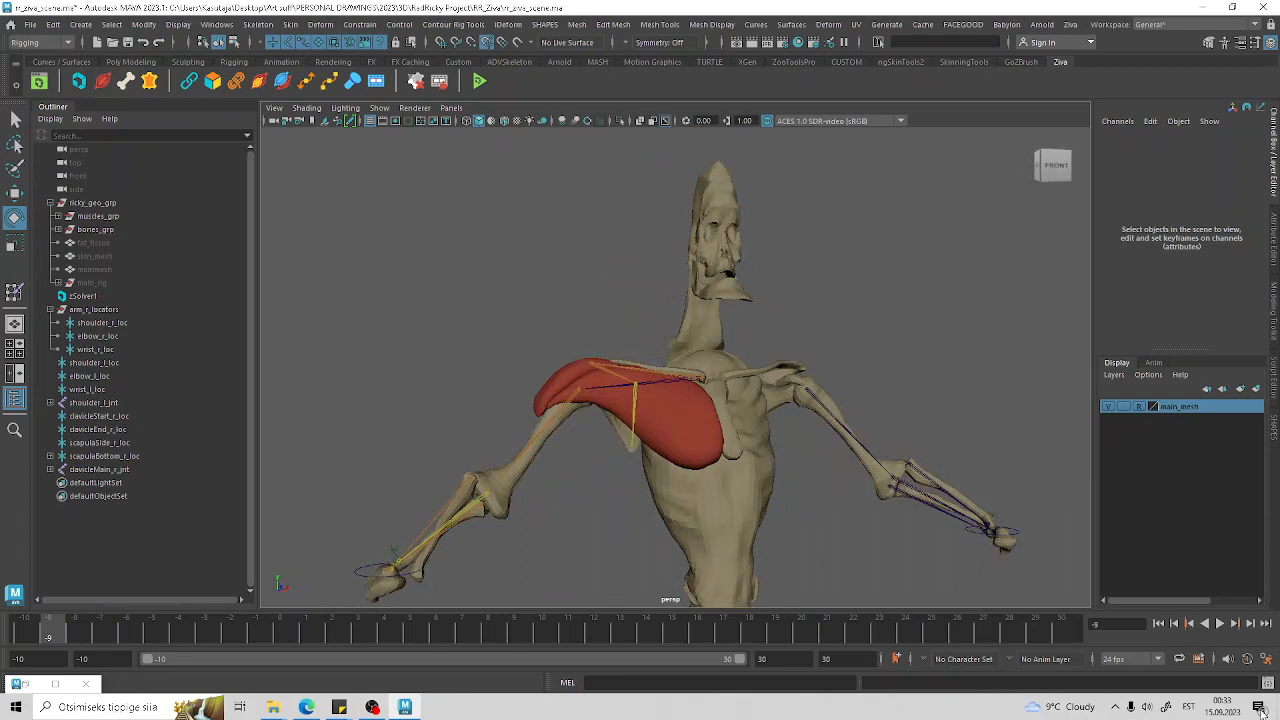
mouse_move(372, 708)
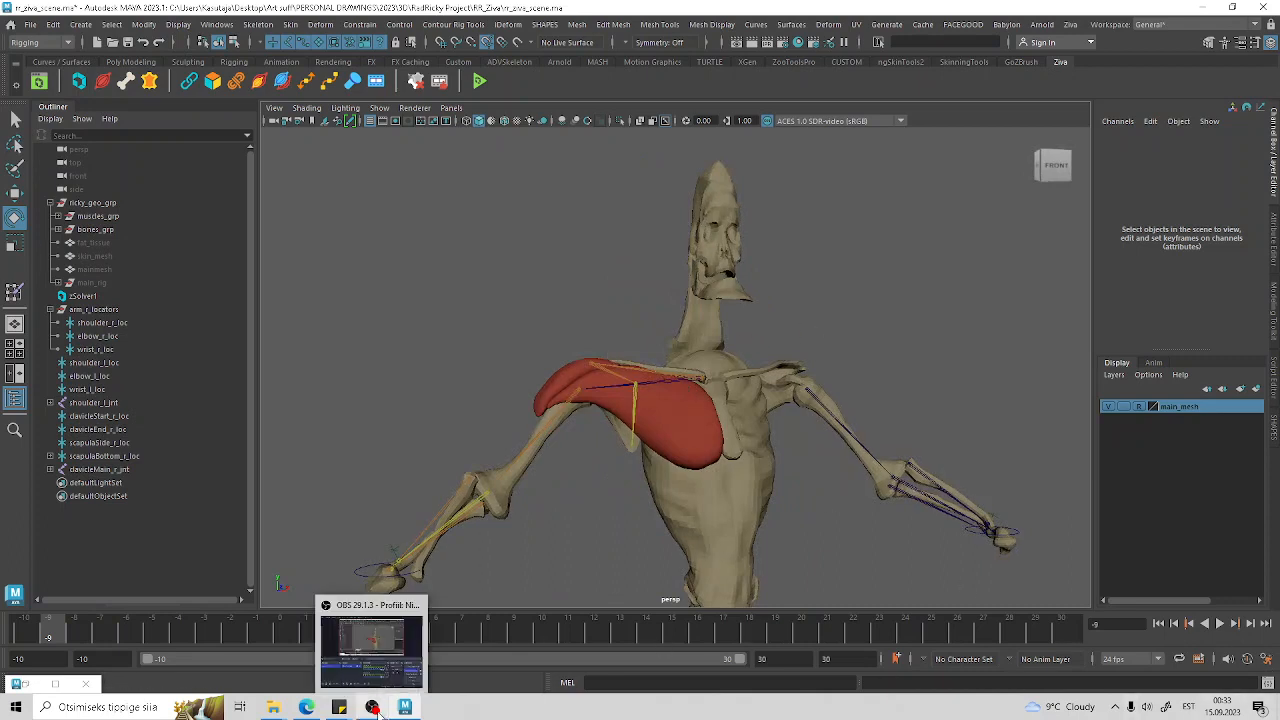
left_click(372, 708)
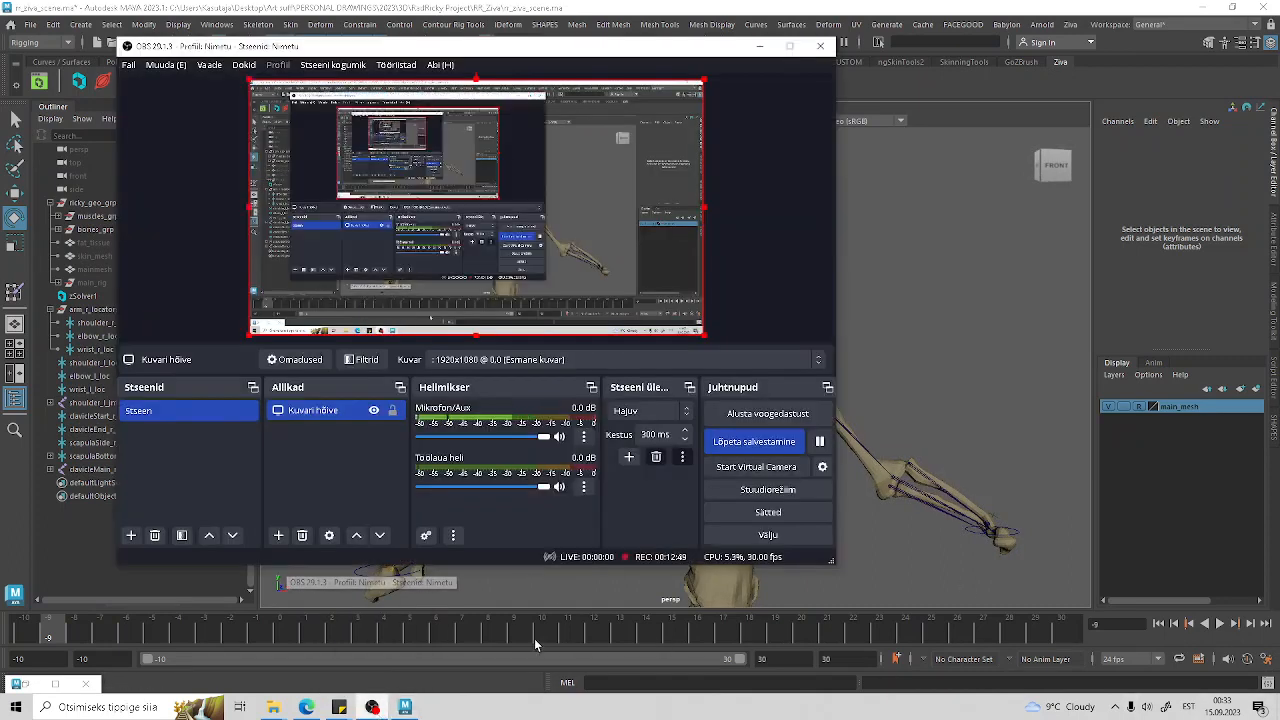